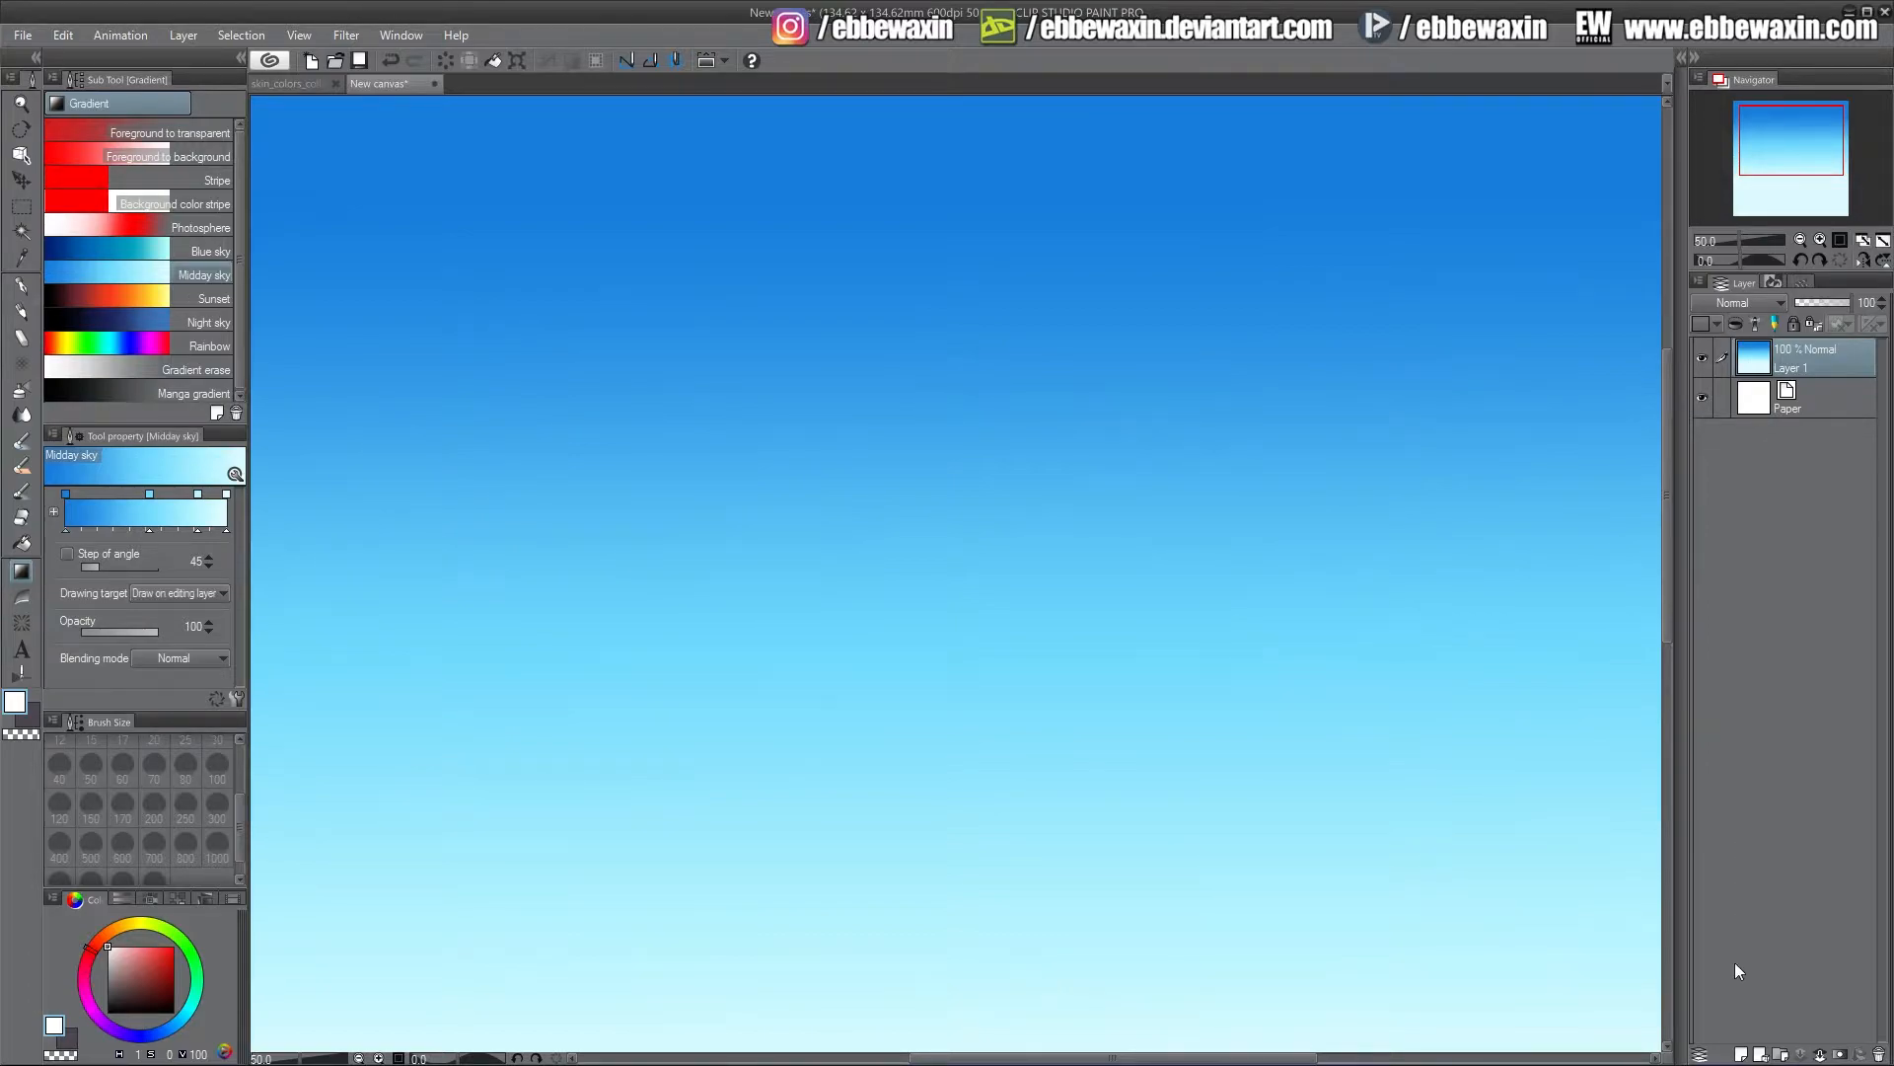
On a new layer, paint a large soft white cloud across the left-centre sky with the Lighter pencil at size 250, density 80
click(1743, 1053)
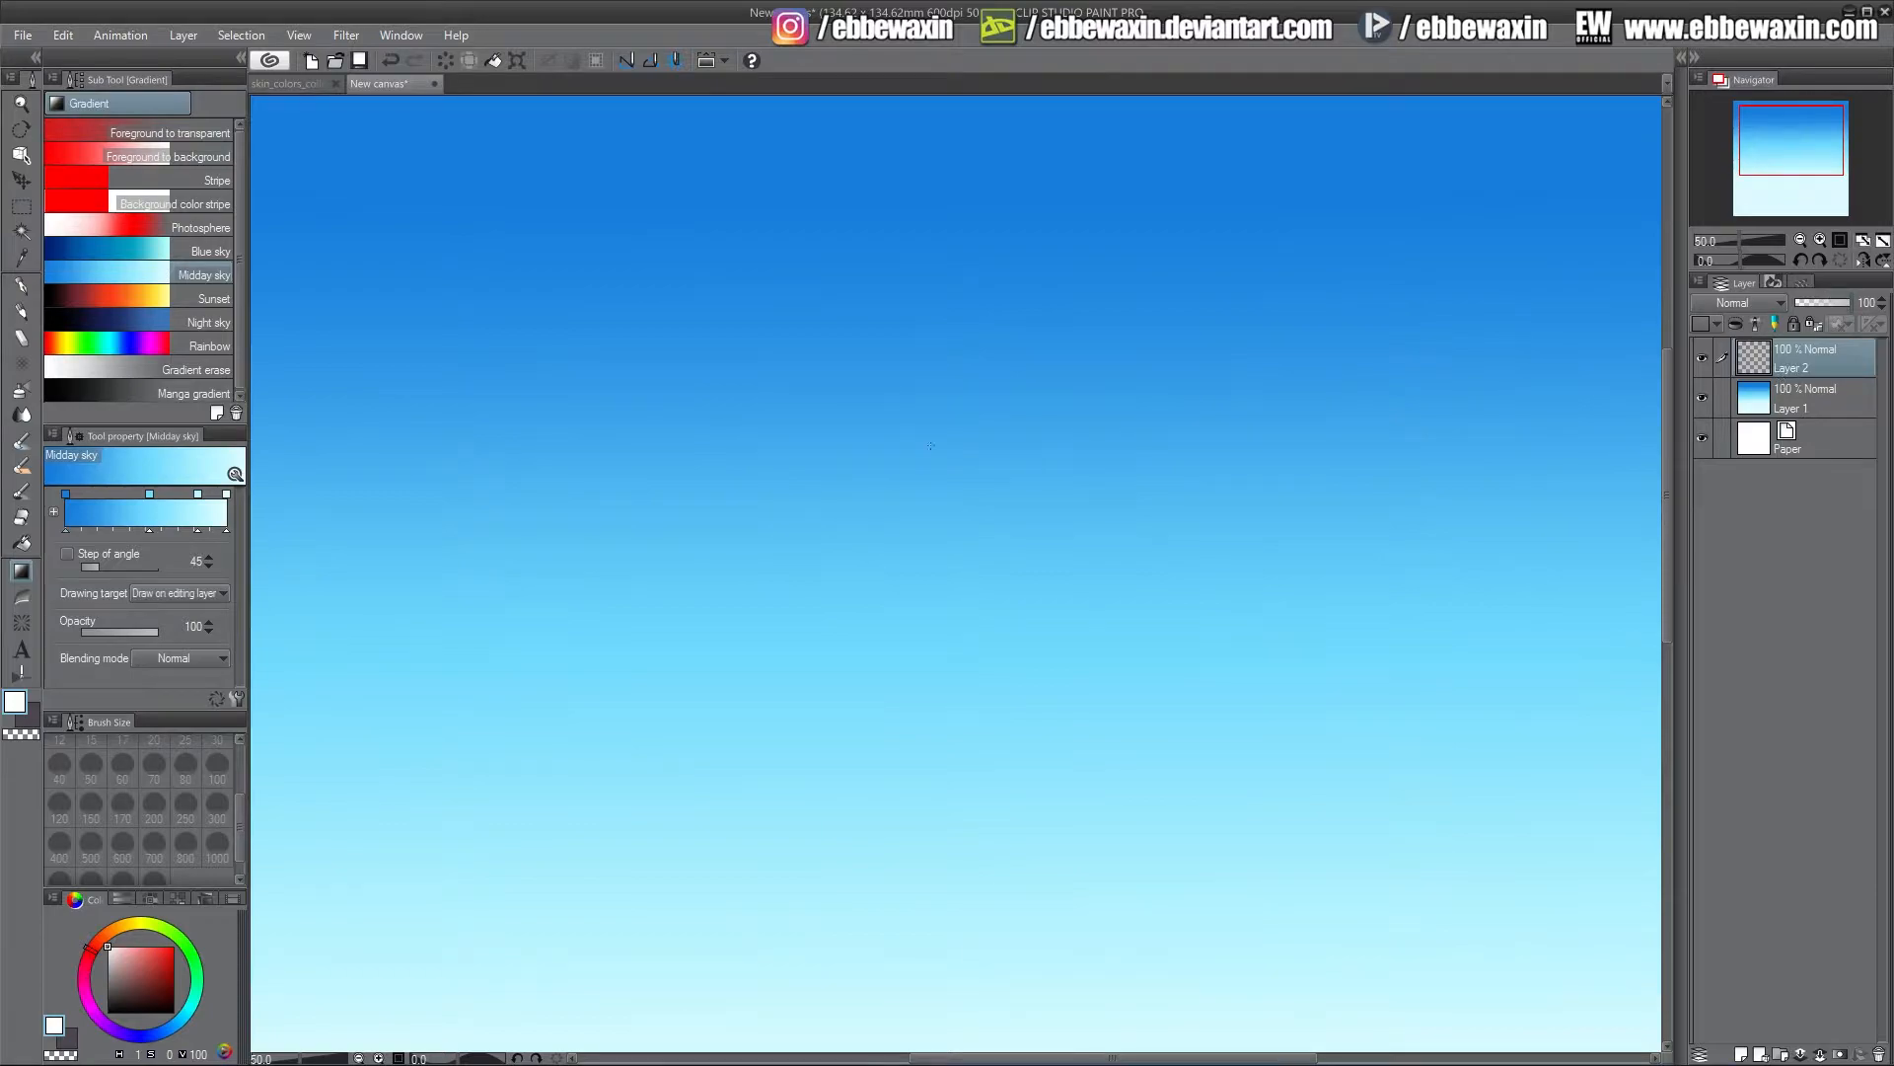
click(24, 311)
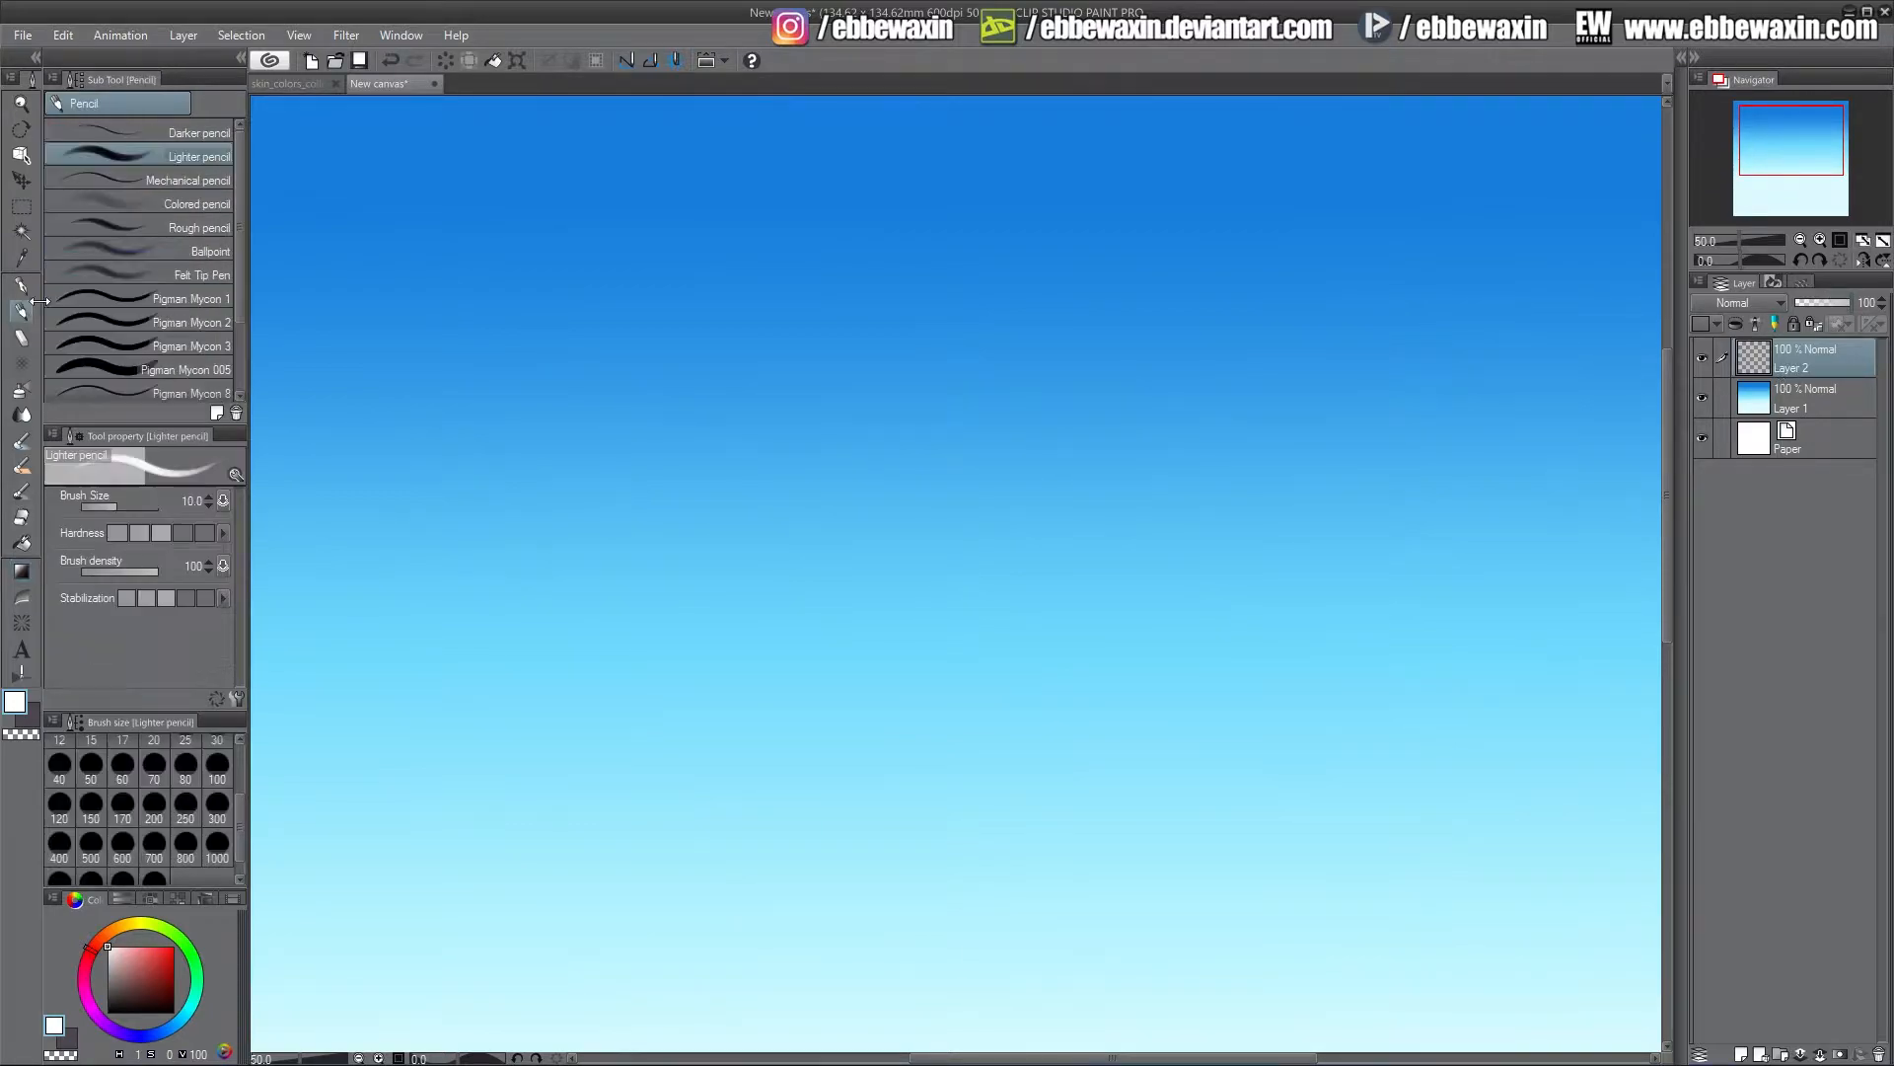
click(144, 570)
click(219, 815)
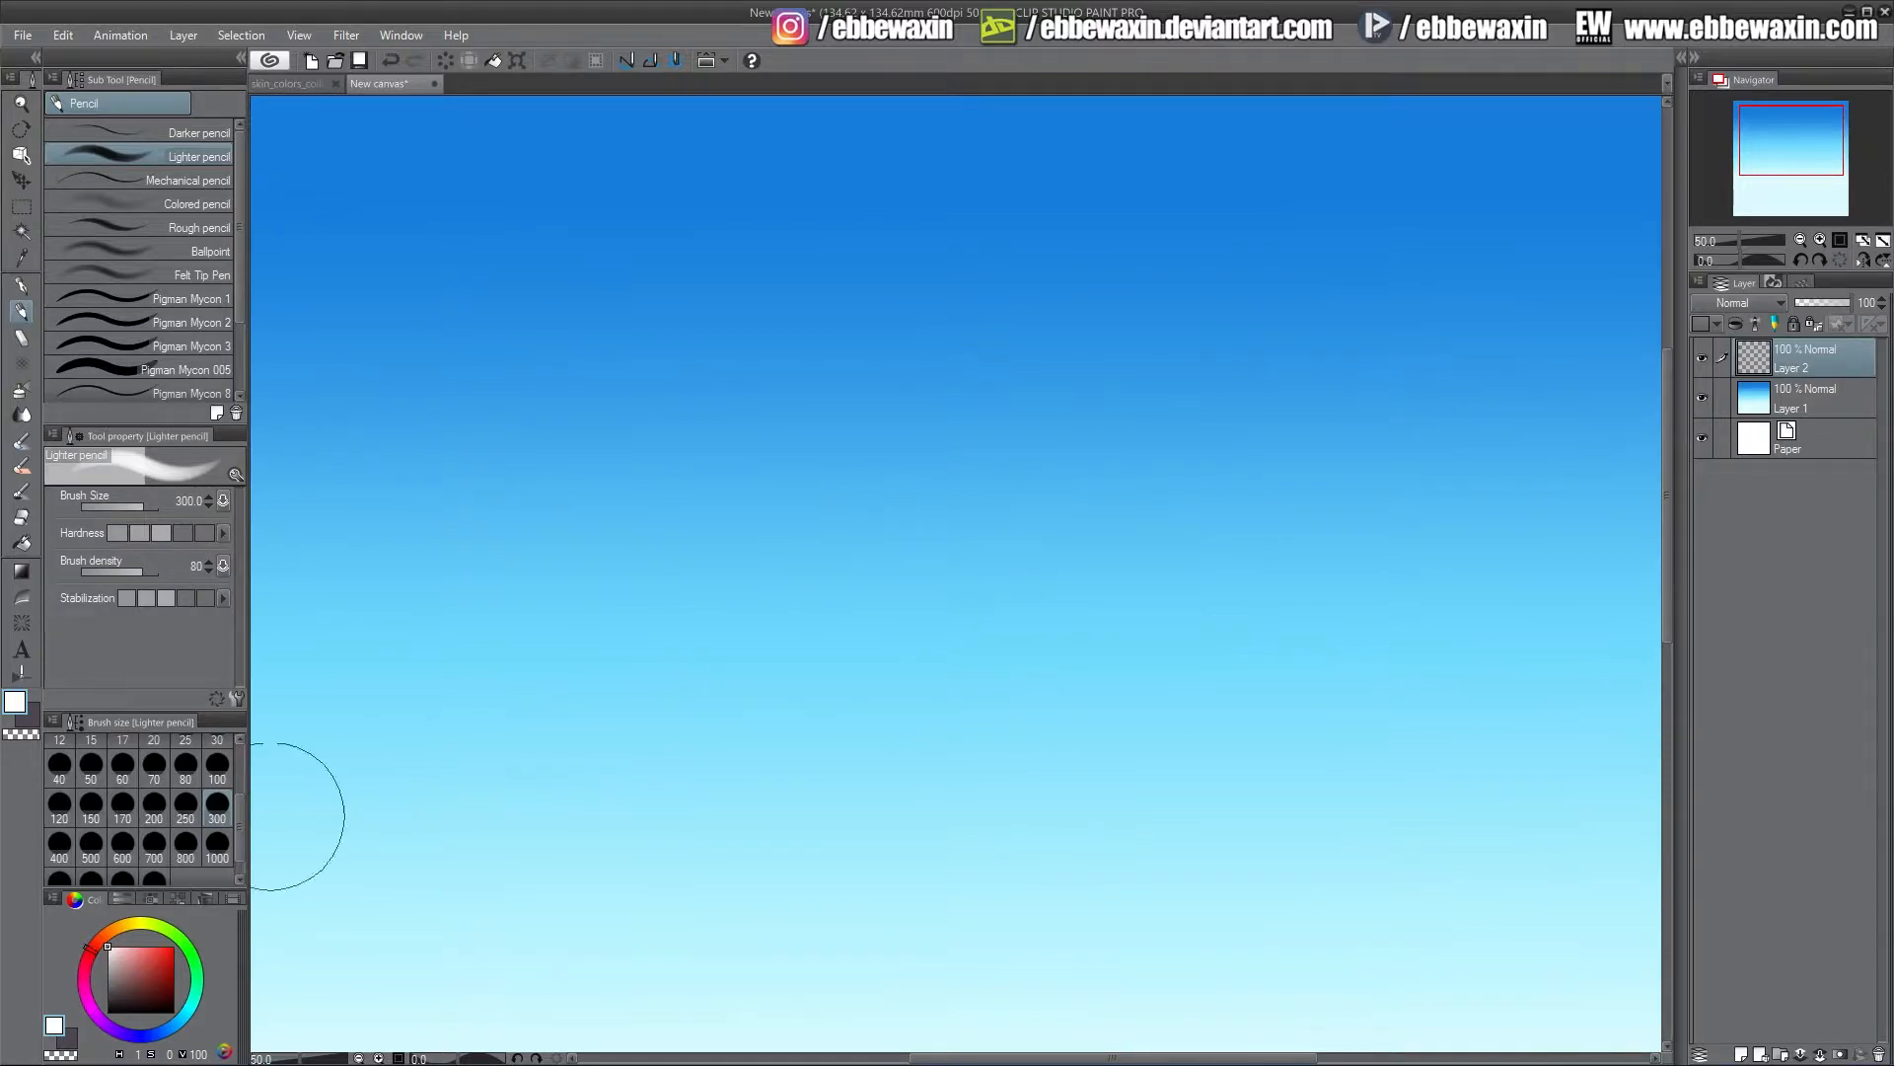
click(186, 803)
mouse_move(423, 626)
mouse_down()
mouse_move(556, 622)
mouse_move(671, 509)
mouse_move(736, 510)
mouse_move(851, 600)
mouse_move(1034, 622)
mouse_move(885, 642)
mouse_move(936, 613)
mouse_move(878, 542)
mouse_move(736, 456)
mouse_move(615, 575)
mouse_move(371, 620)
mouse_move(514, 646)
mouse_move(708, 620)
mouse_move(909, 639)
mouse_move(712, 576)
mouse_move(626, 617)
mouse_move(496, 613)
mouse_move(550, 563)
mouse_move(438, 608)
mouse_move(299, 624)
mouse_move(444, 661)
mouse_move(742, 581)
mouse_move(981, 621)
mouse_move(1122, 611)
mouse_move(935, 549)
mouse_move(765, 418)
mouse_move(663, 482)
mouse_move(671, 531)
mouse_move(759, 664)
mouse_move(592, 678)
mouse_move(544, 640)
mouse_move(793, 668)
mouse_move(895, 655)
mouse_move(1009, 633)
mouse_move(1119, 563)
mouse_move(1266, 611)
mouse_move(1096, 627)
mouse_move(978, 566)
mouse_up()
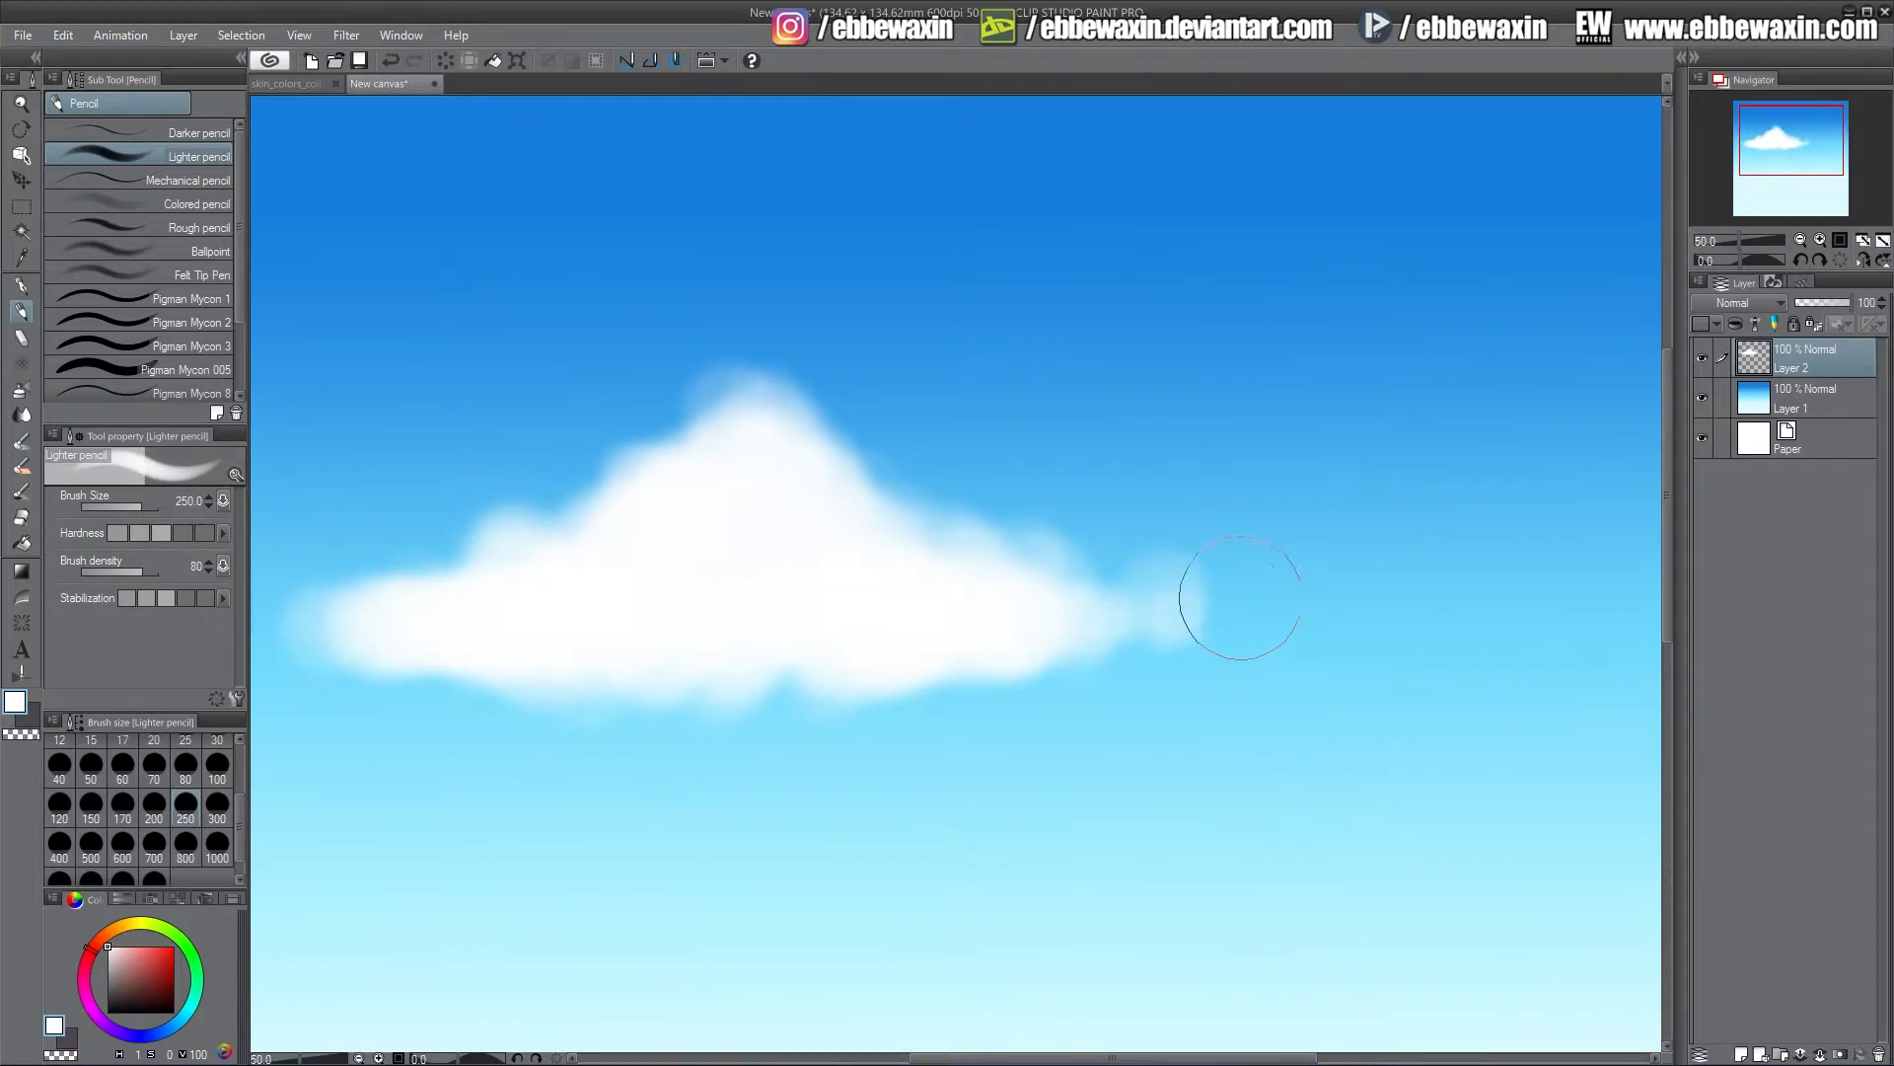
mouse_move(1239, 601)
mouse_down()
mouse_move(1116, 585)
mouse_move(1095, 618)
mouse_move(1146, 593)
mouse_up()
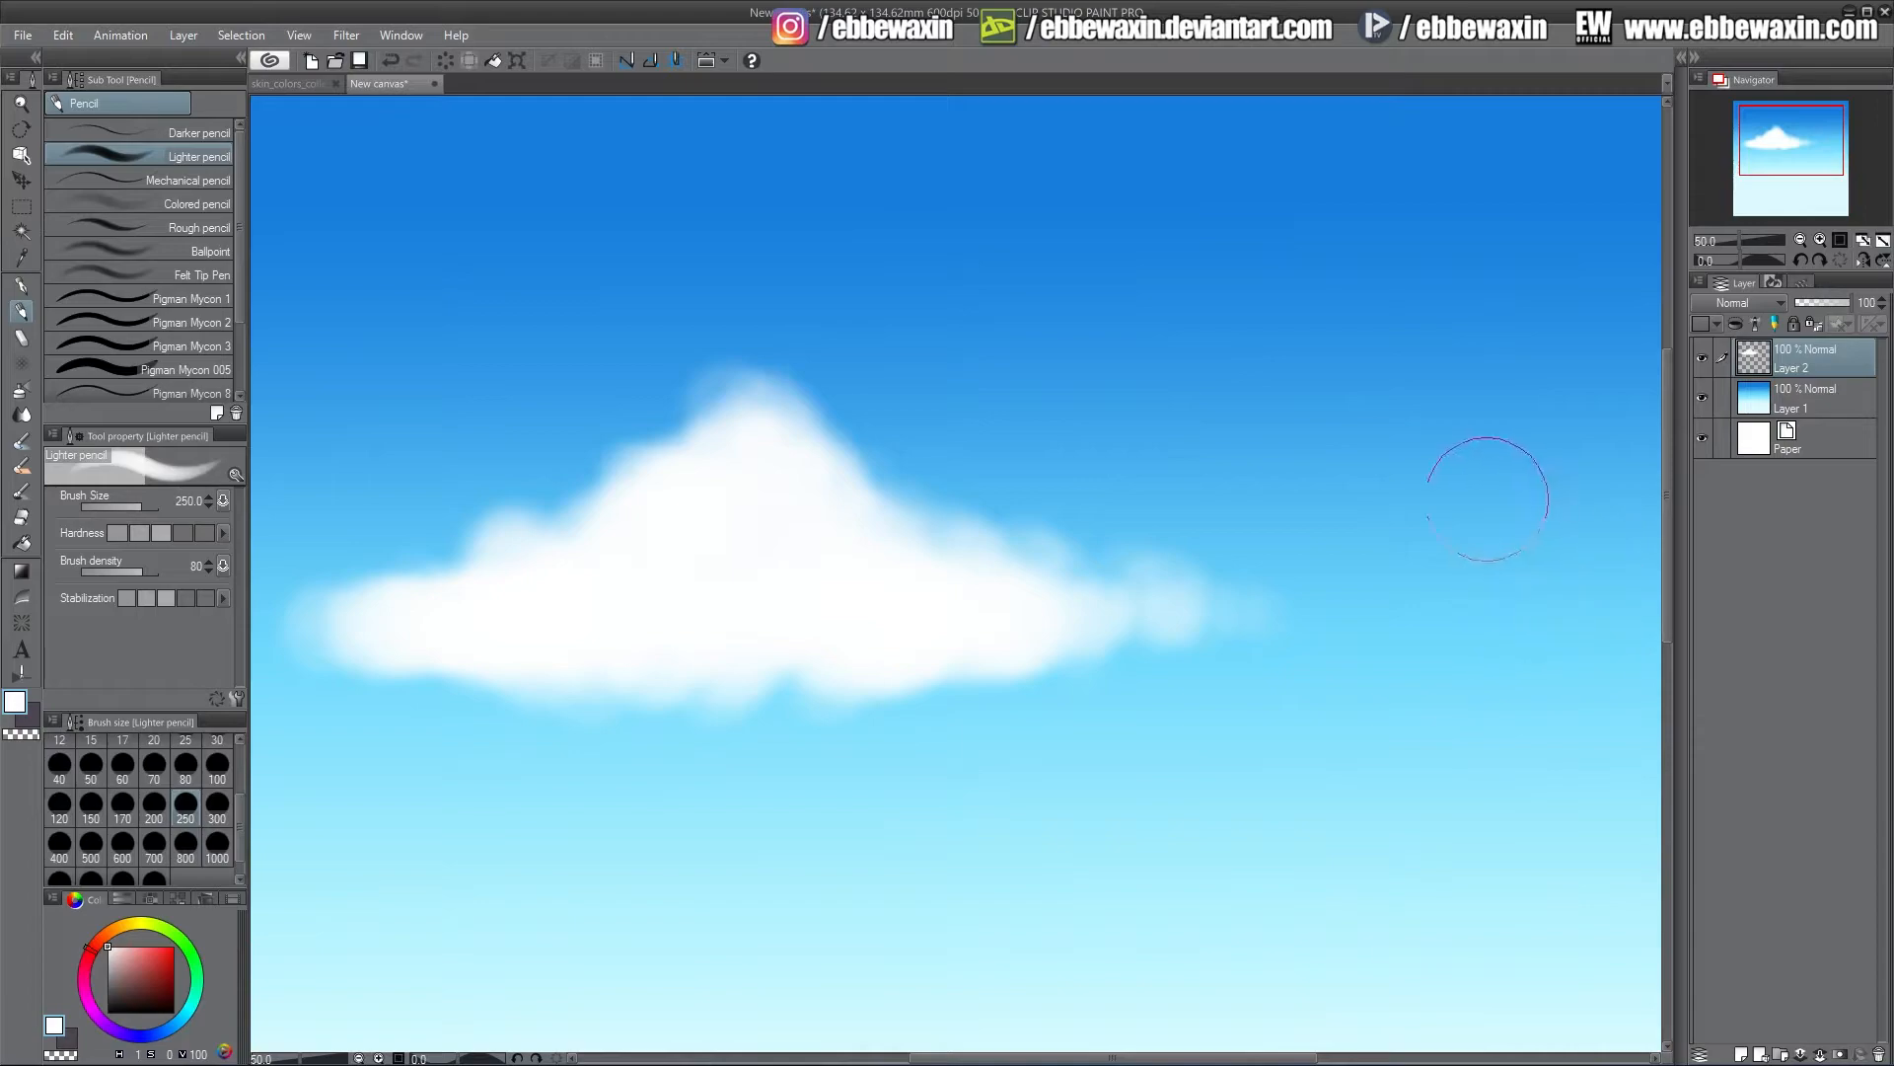
Paint two more white clouds in the upper-right and right-centre sky
mouse_move(994, 296)
mouse_down()
mouse_move(1212, 285)
mouse_move(1296, 304)
mouse_move(1304, 192)
mouse_move(1350, 171)
mouse_move(1426, 294)
mouse_move(1609, 295)
mouse_move(1464, 261)
mouse_move(1353, 149)
mouse_move(1306, 162)
mouse_move(1354, 293)
mouse_move(1289, 240)
mouse_move(1249, 244)
mouse_move(1257, 284)
mouse_move(1221, 256)
mouse_move(1215, 215)
mouse_move(1142, 276)
mouse_move(932, 277)
mouse_move(1068, 293)
mouse_move(1119, 224)
mouse_move(1146, 242)
mouse_move(1287, 150)
mouse_move(1456, 169)
mouse_move(1504, 237)
mouse_move(1595, 230)
mouse_move(1614, 317)
mouse_move(1578, 295)
mouse_move(1649, 295)
mouse_move(1505, 330)
mouse_move(1405, 297)
mouse_move(1347, 338)
mouse_move(1167, 320)
mouse_move(1194, 360)
mouse_up()
mouse_move(1387, 533)
mouse_down()
mouse_move(1417, 456)
mouse_move(1459, 499)
mouse_move(1546, 514)
mouse_move(1541, 530)
mouse_move(1374, 539)
mouse_move(1310, 521)
mouse_move(1382, 557)
mouse_move(1501, 533)
mouse_move(1386, 503)
mouse_move(1309, 516)
mouse_move(1420, 421)
mouse_move(1530, 521)
mouse_move(1612, 542)
mouse_move(1471, 451)
mouse_move(1374, 477)
mouse_move(1289, 425)
mouse_move(1307, 526)
mouse_move(1177, 510)
mouse_move(1329, 443)
mouse_move(1293, 424)
mouse_move(1357, 397)
mouse_move(1367, 533)
mouse_move(1497, 553)
mouse_move(1658, 513)
mouse_up()
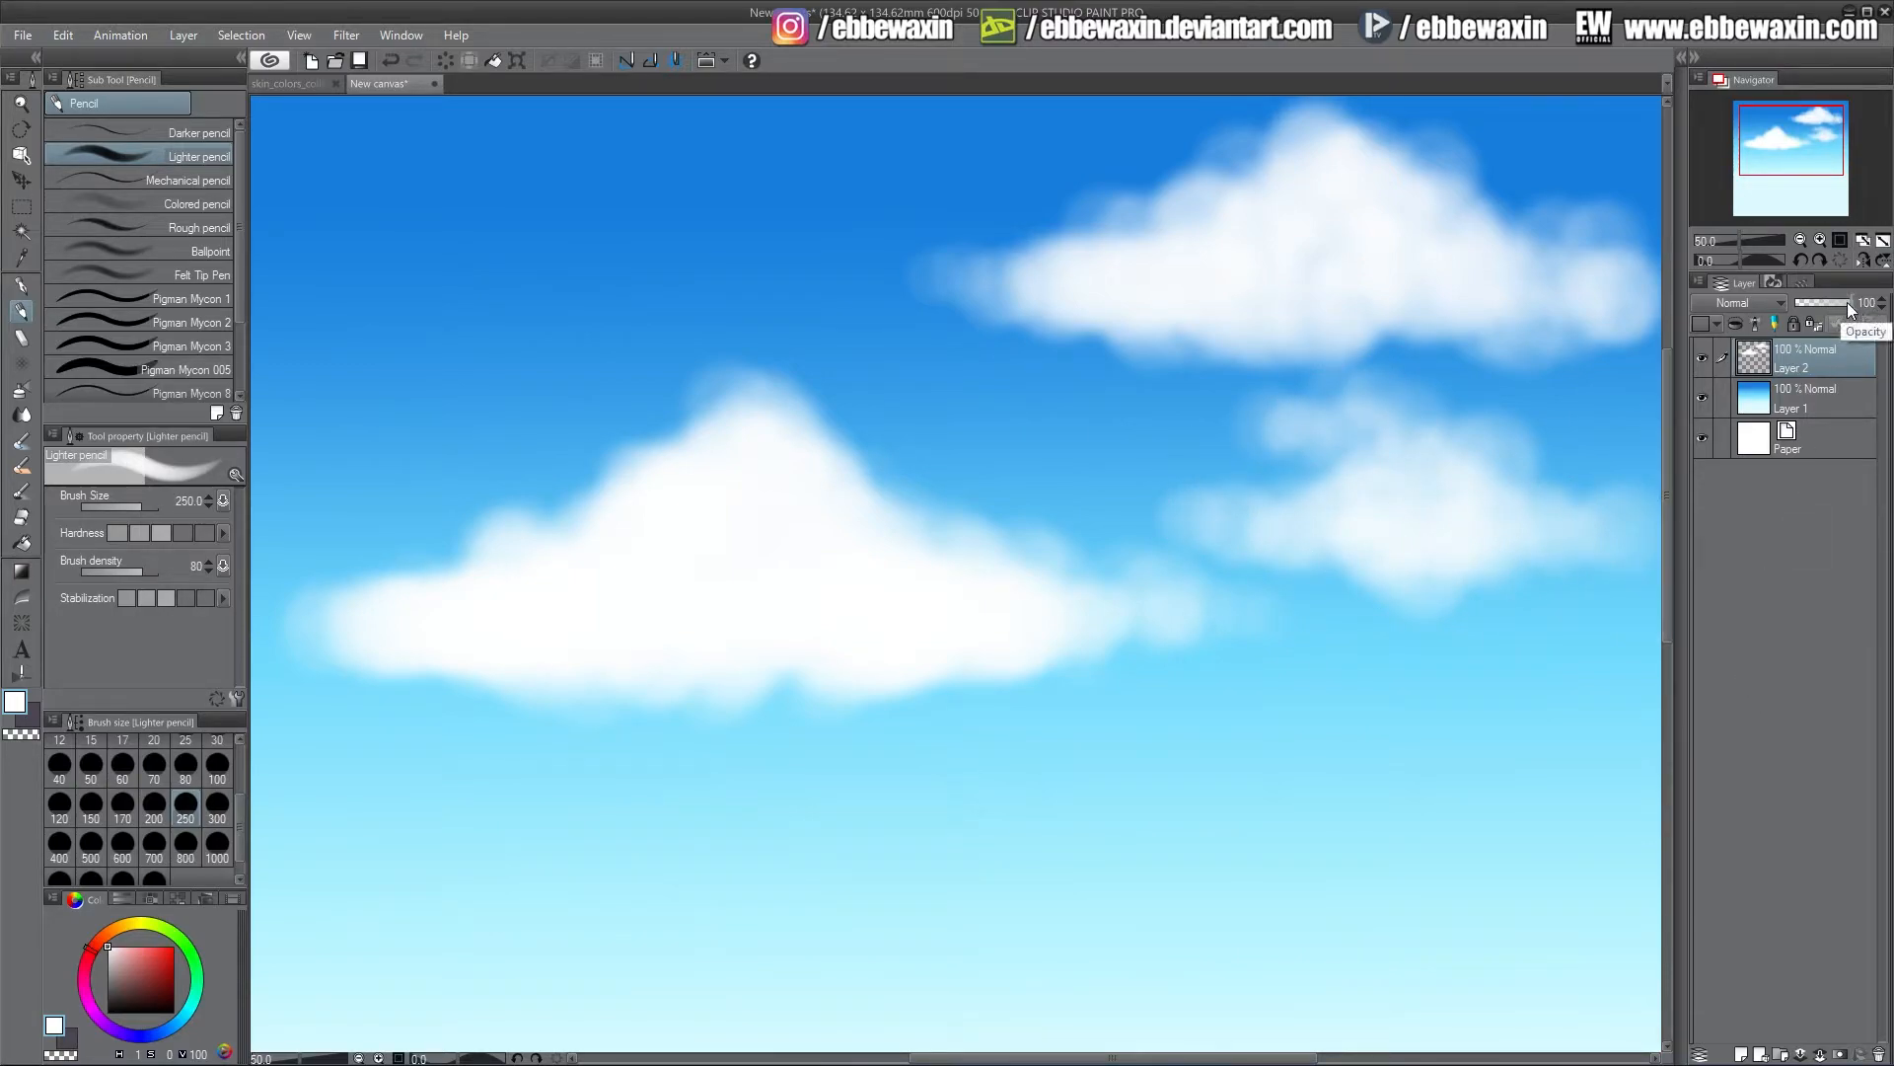
Try lowering the white clouds layer's opacity
drag(1849, 304, 1845, 303)
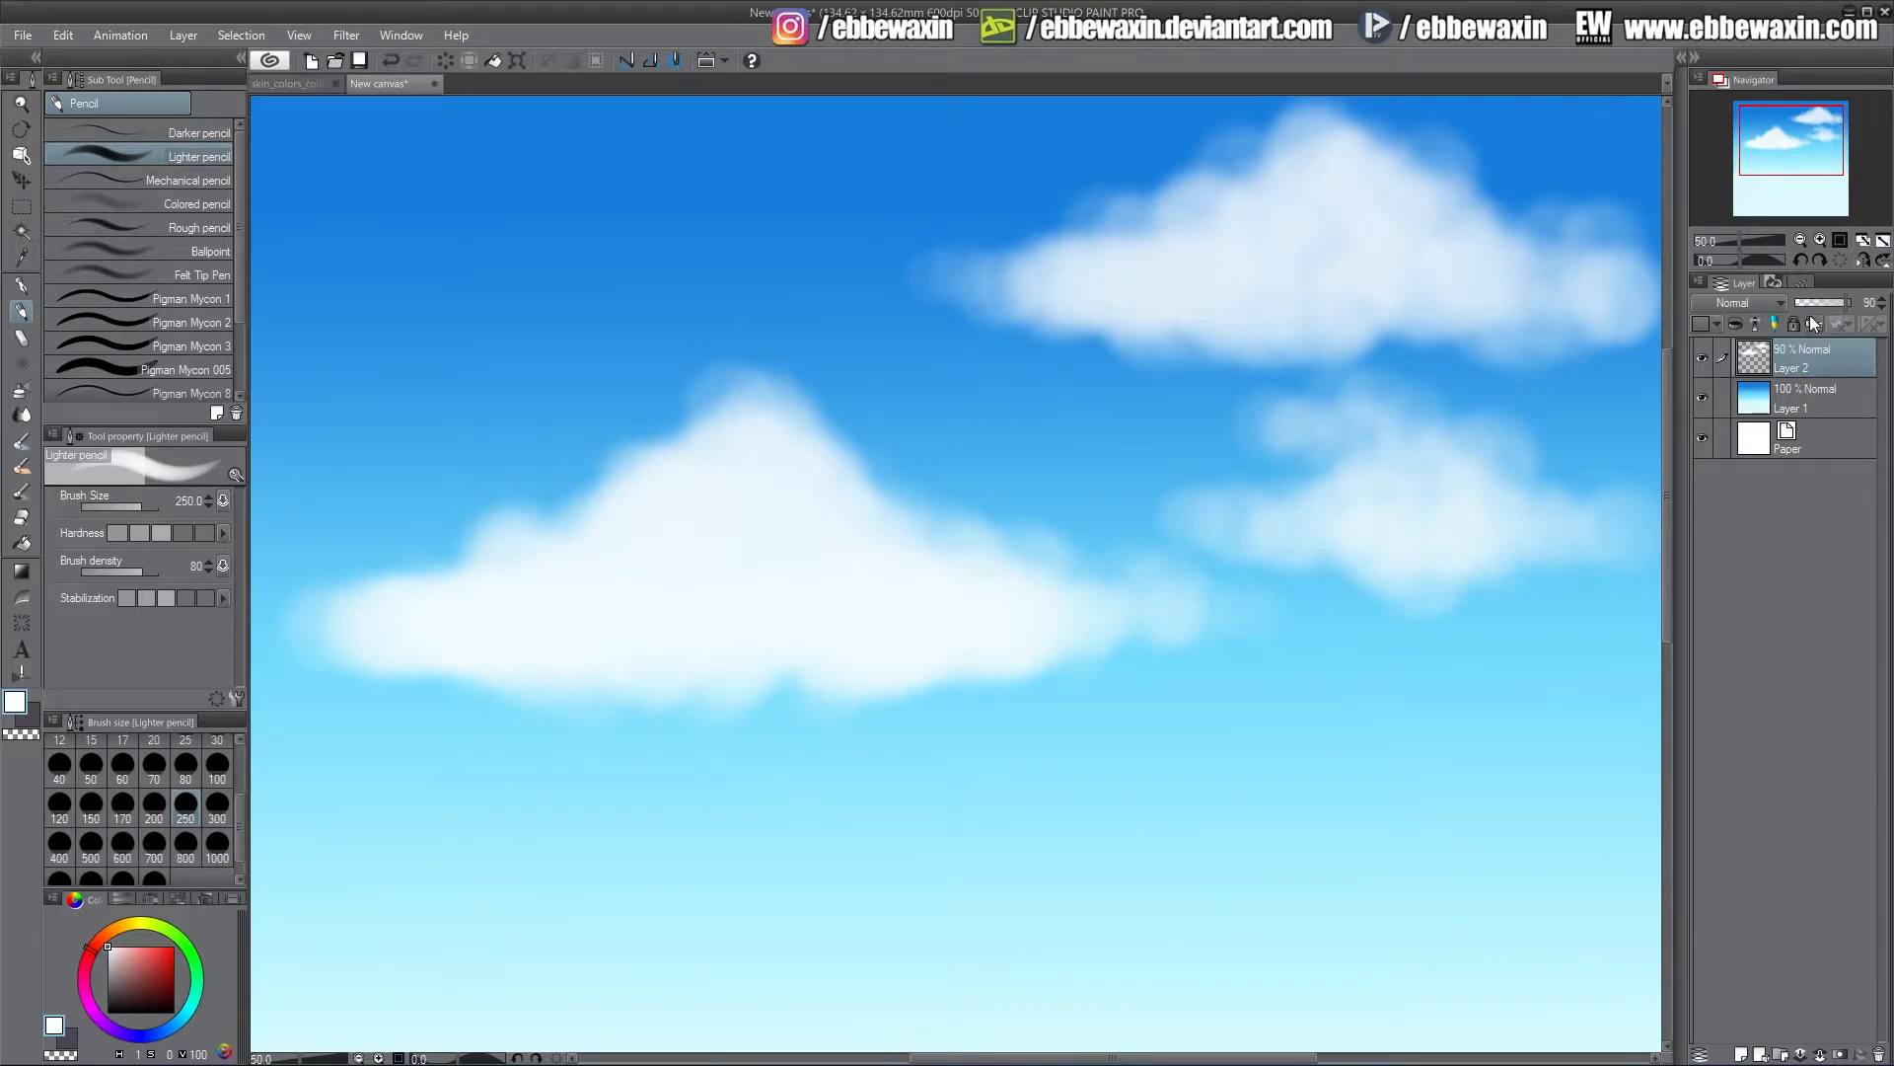
drag(1848, 309, 1880, 339)
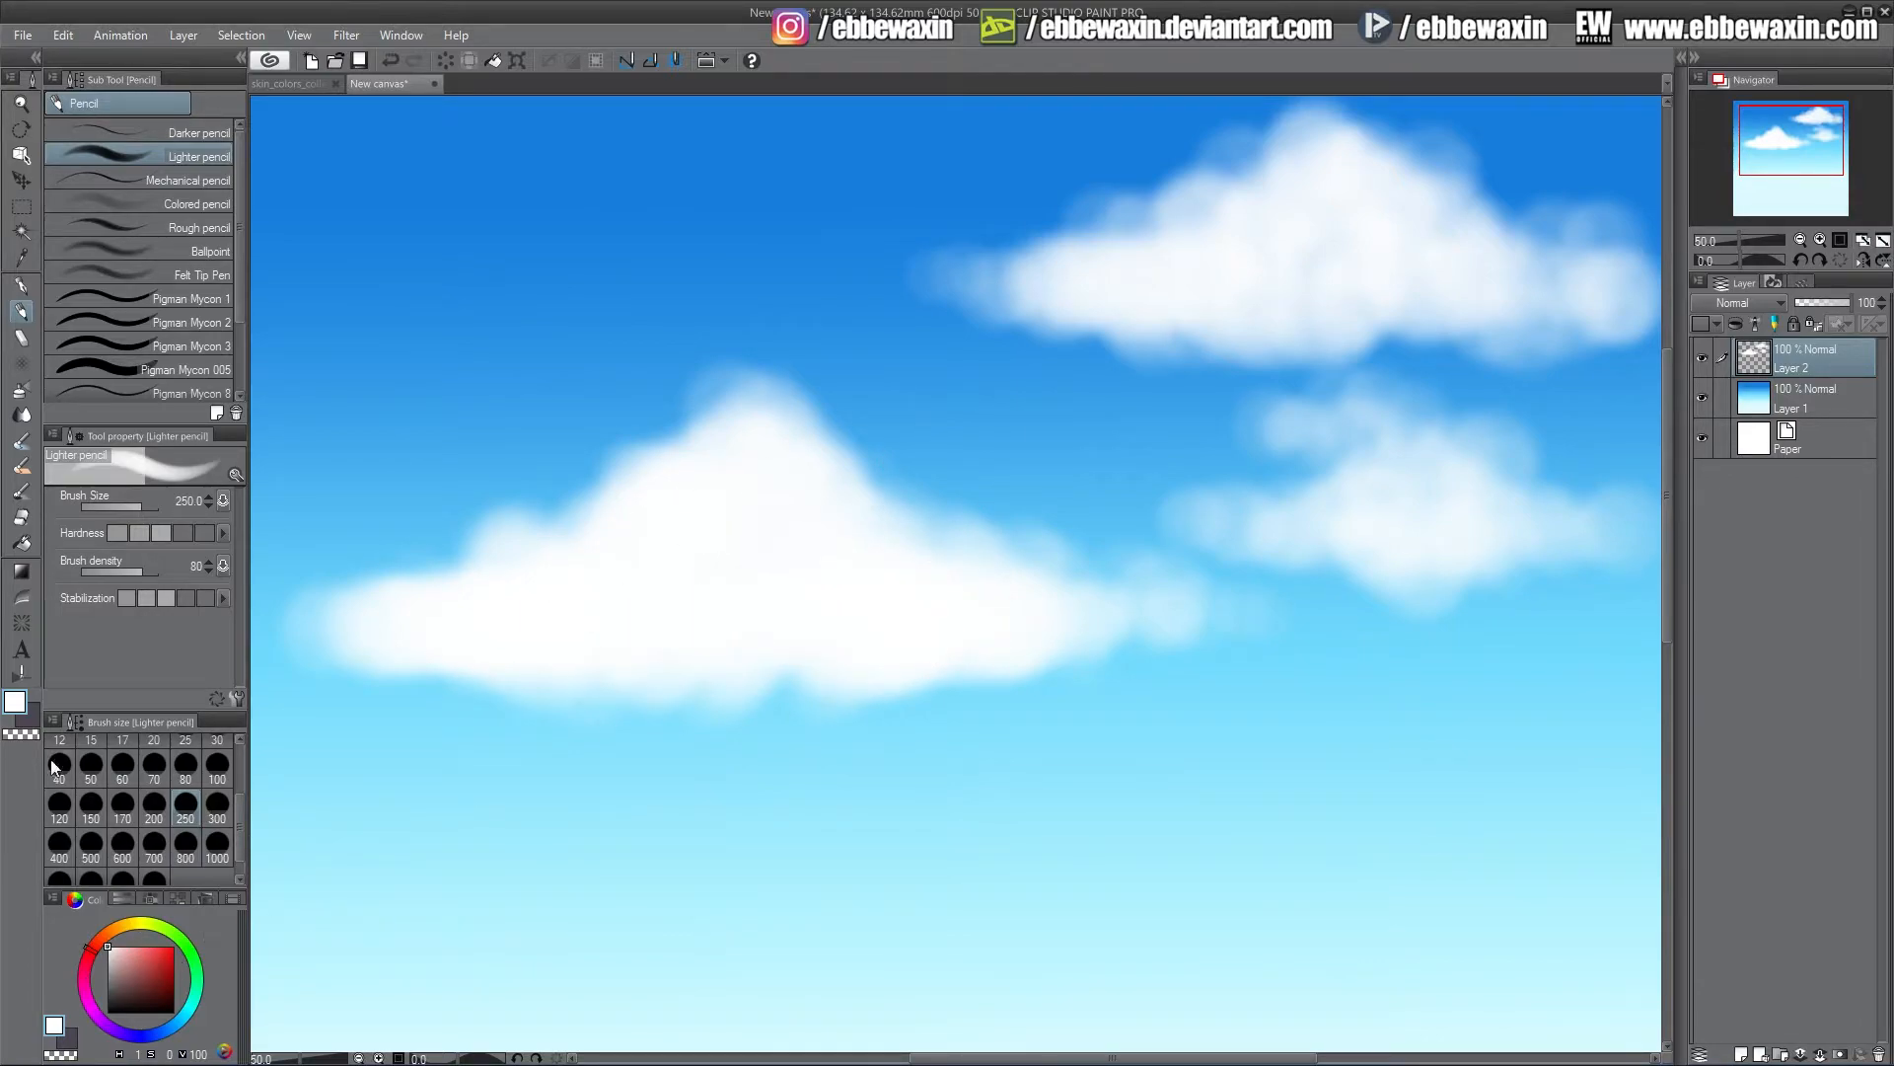
Sample the sky's blue and darken it to a muted blue-grey drawing colour
click(37, 726)
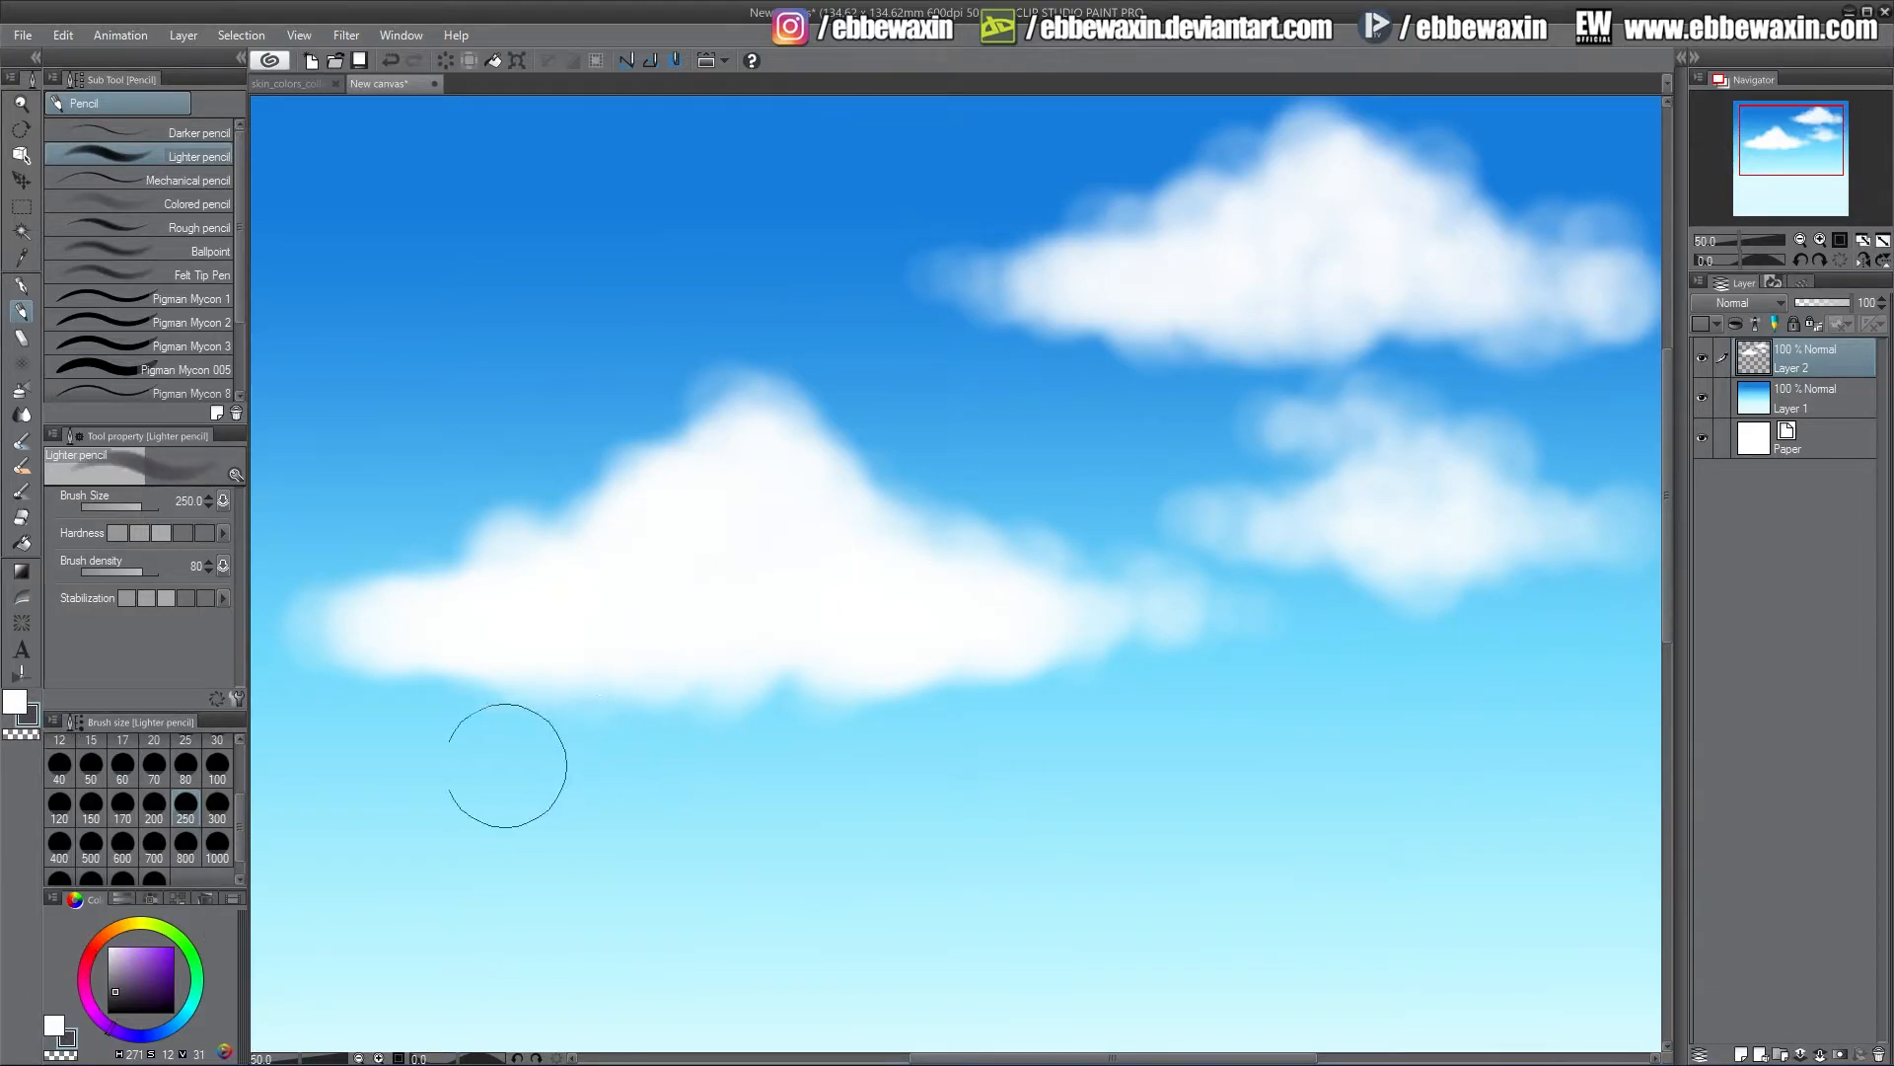
alt+click(477, 738)
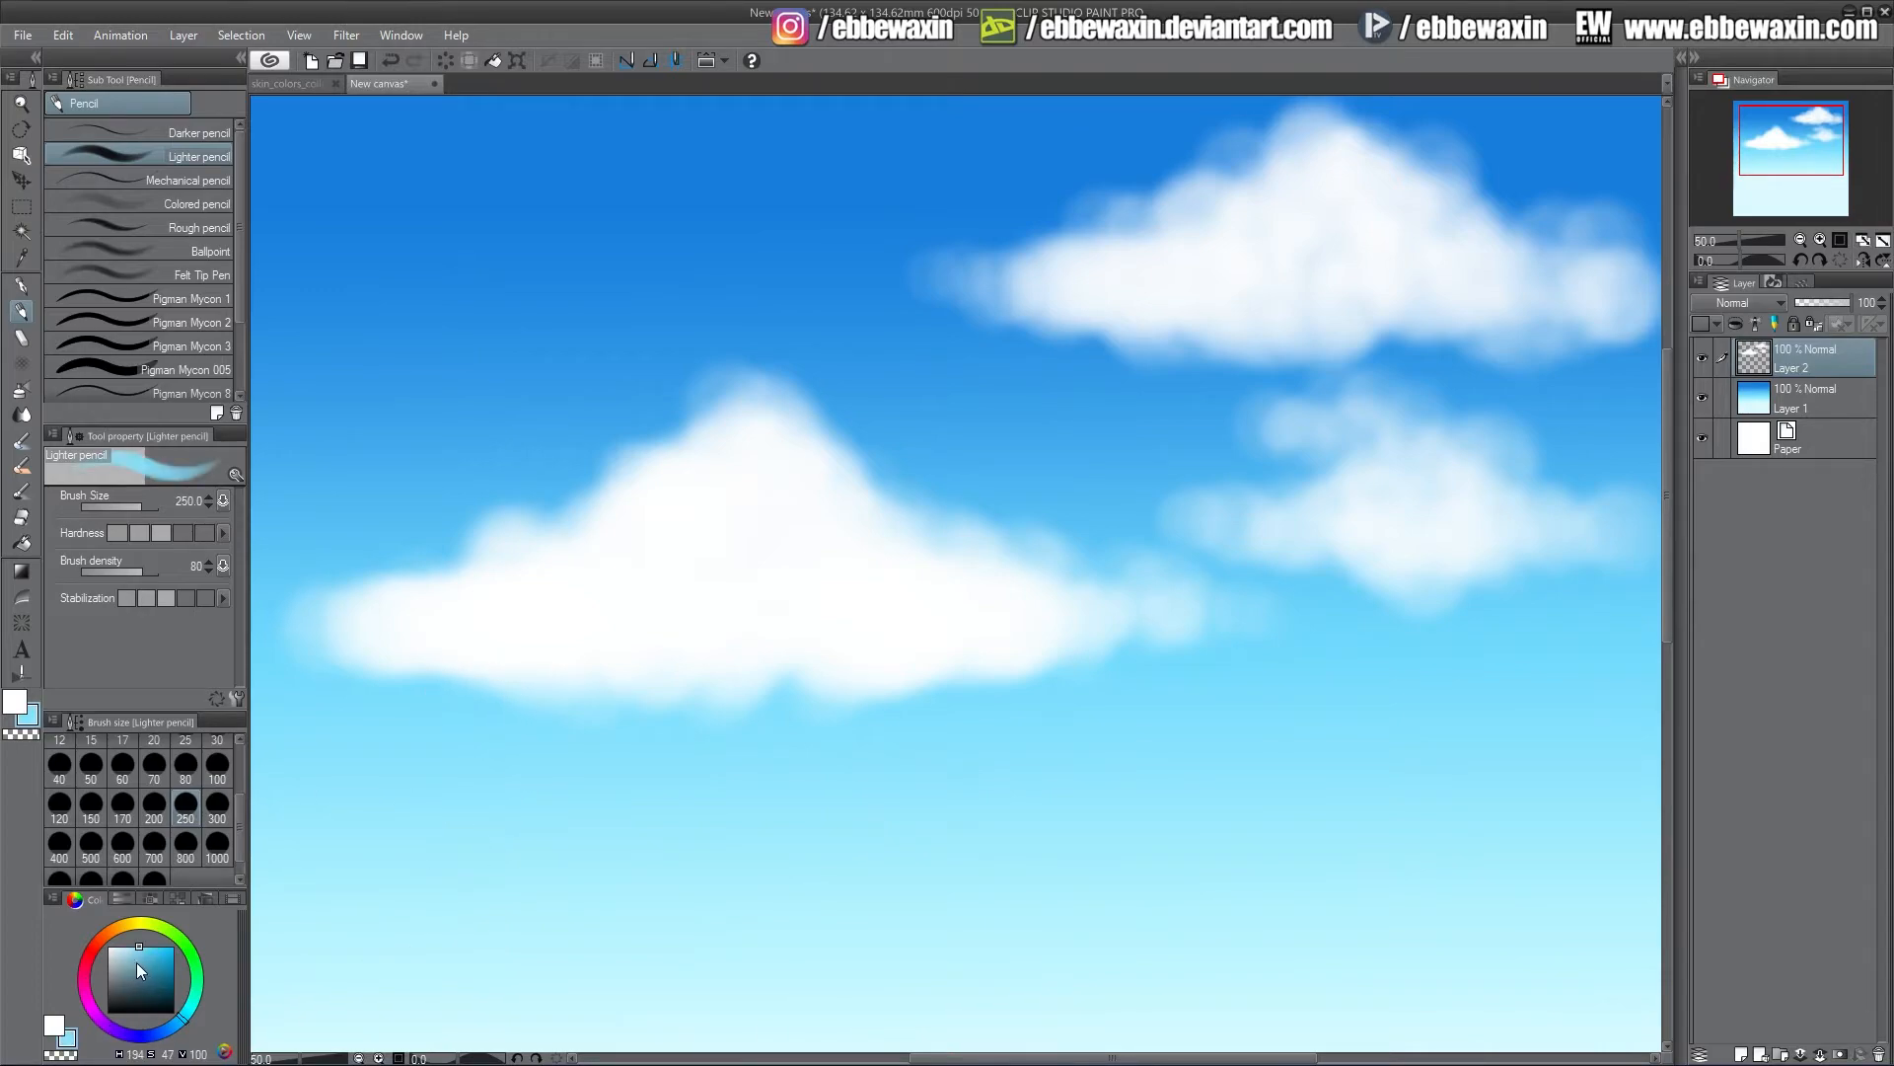
drag(136, 962, 144, 968)
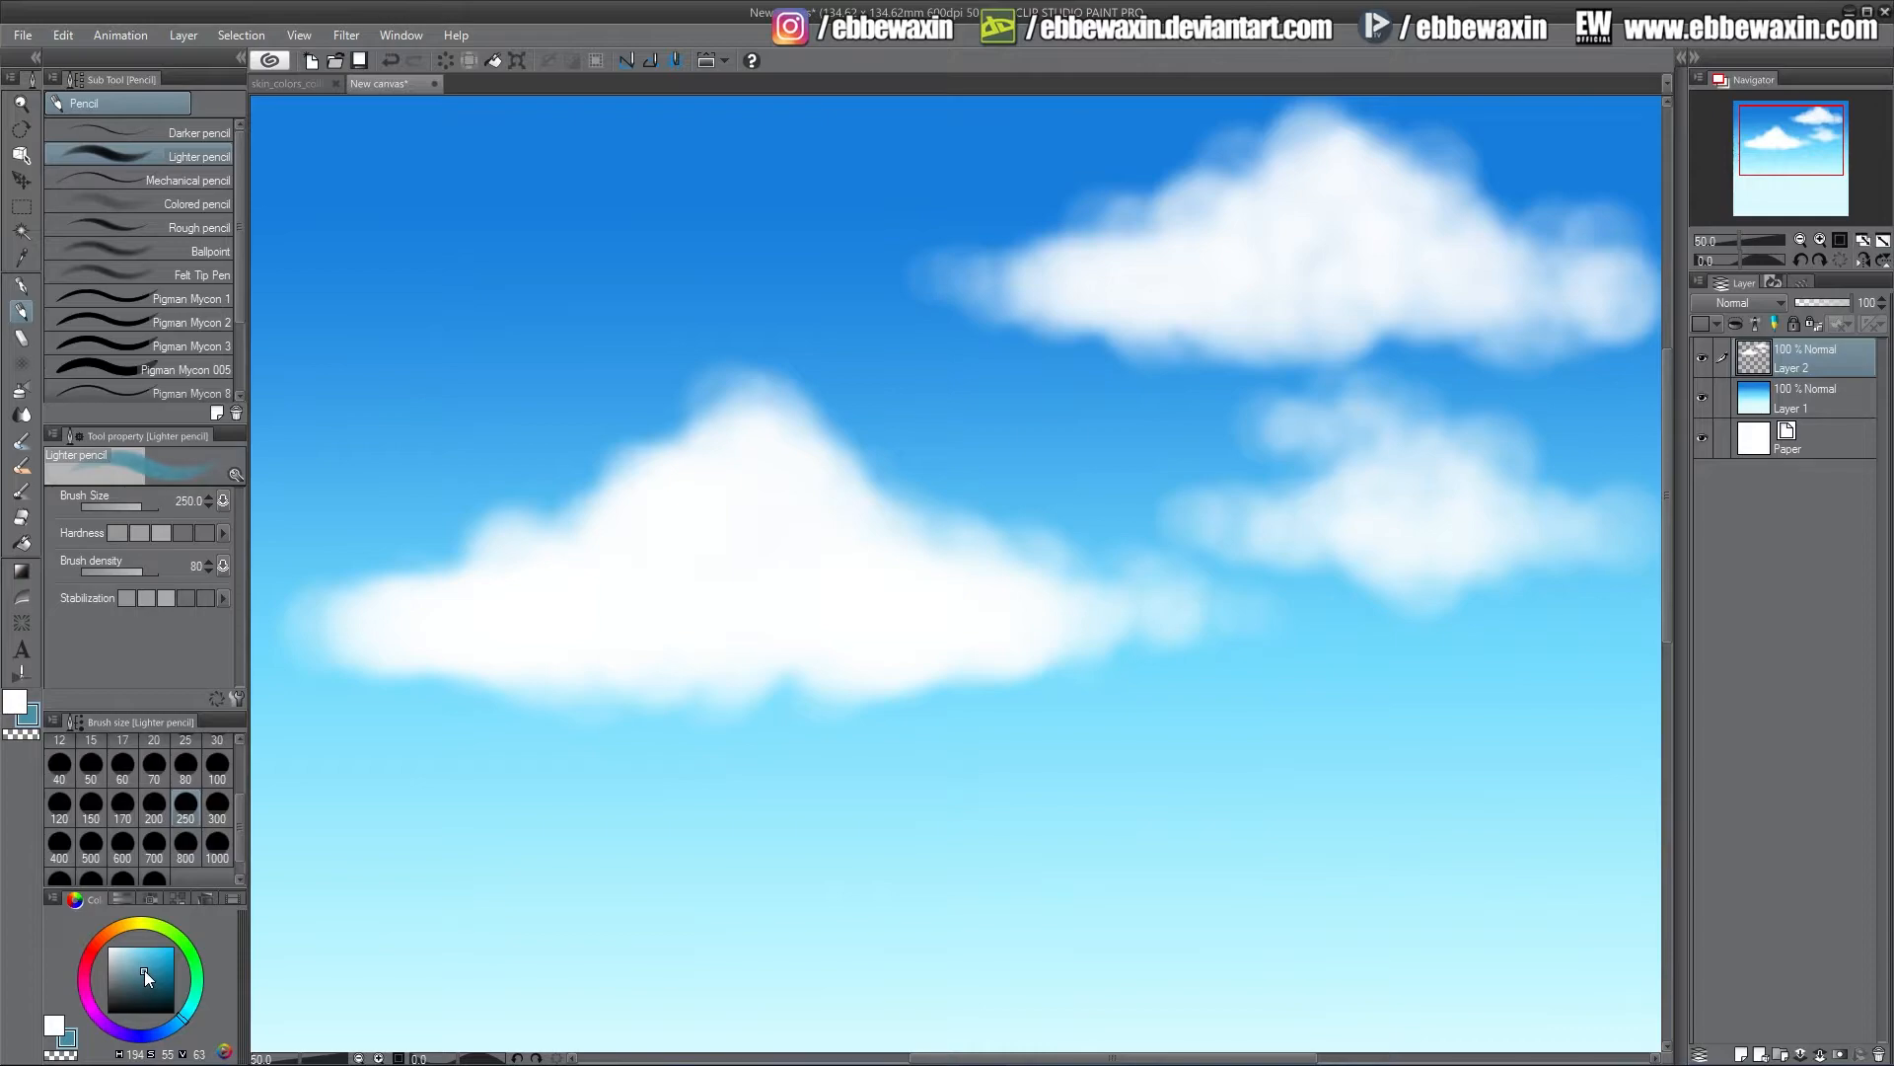
click(119, 815)
Add a new layer beneath the white clouds and paint dark blue-grey clouds behind them at brush size 250
click(1748, 1051)
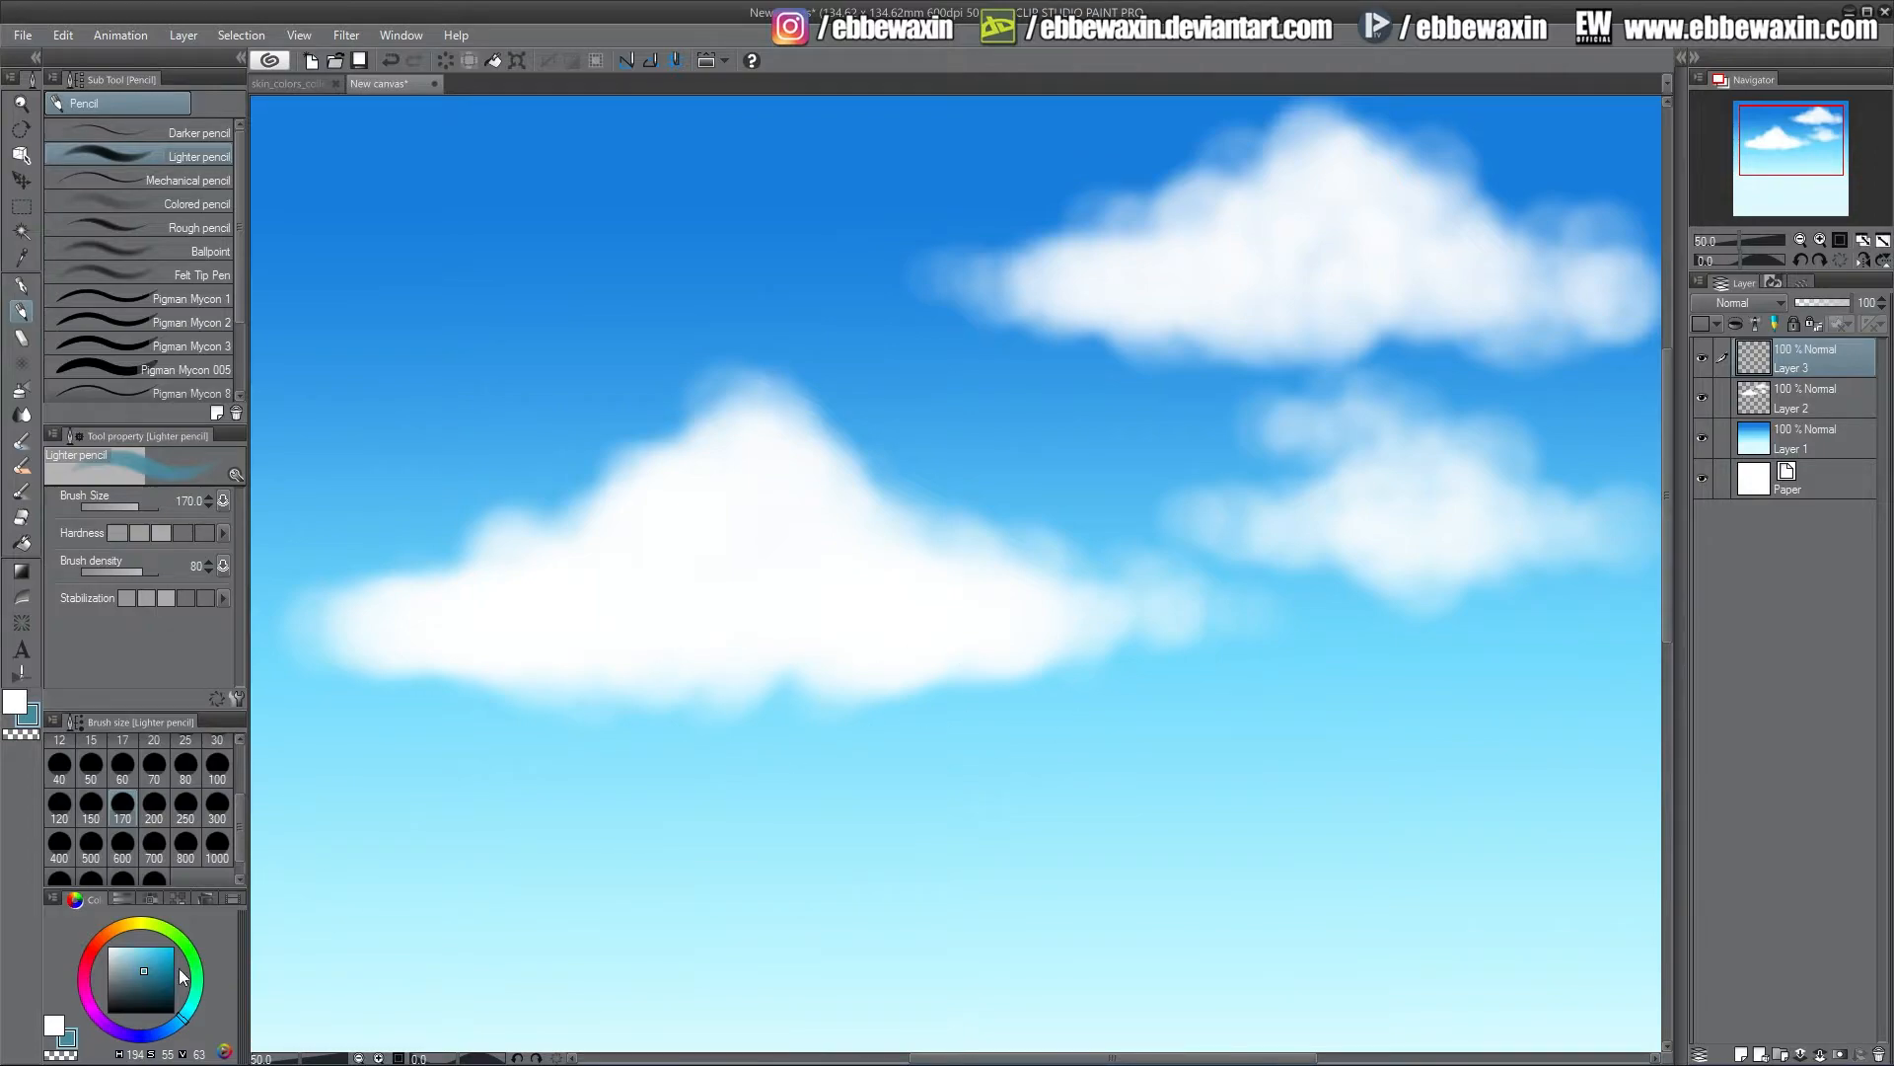
drag(1802, 358, 1799, 406)
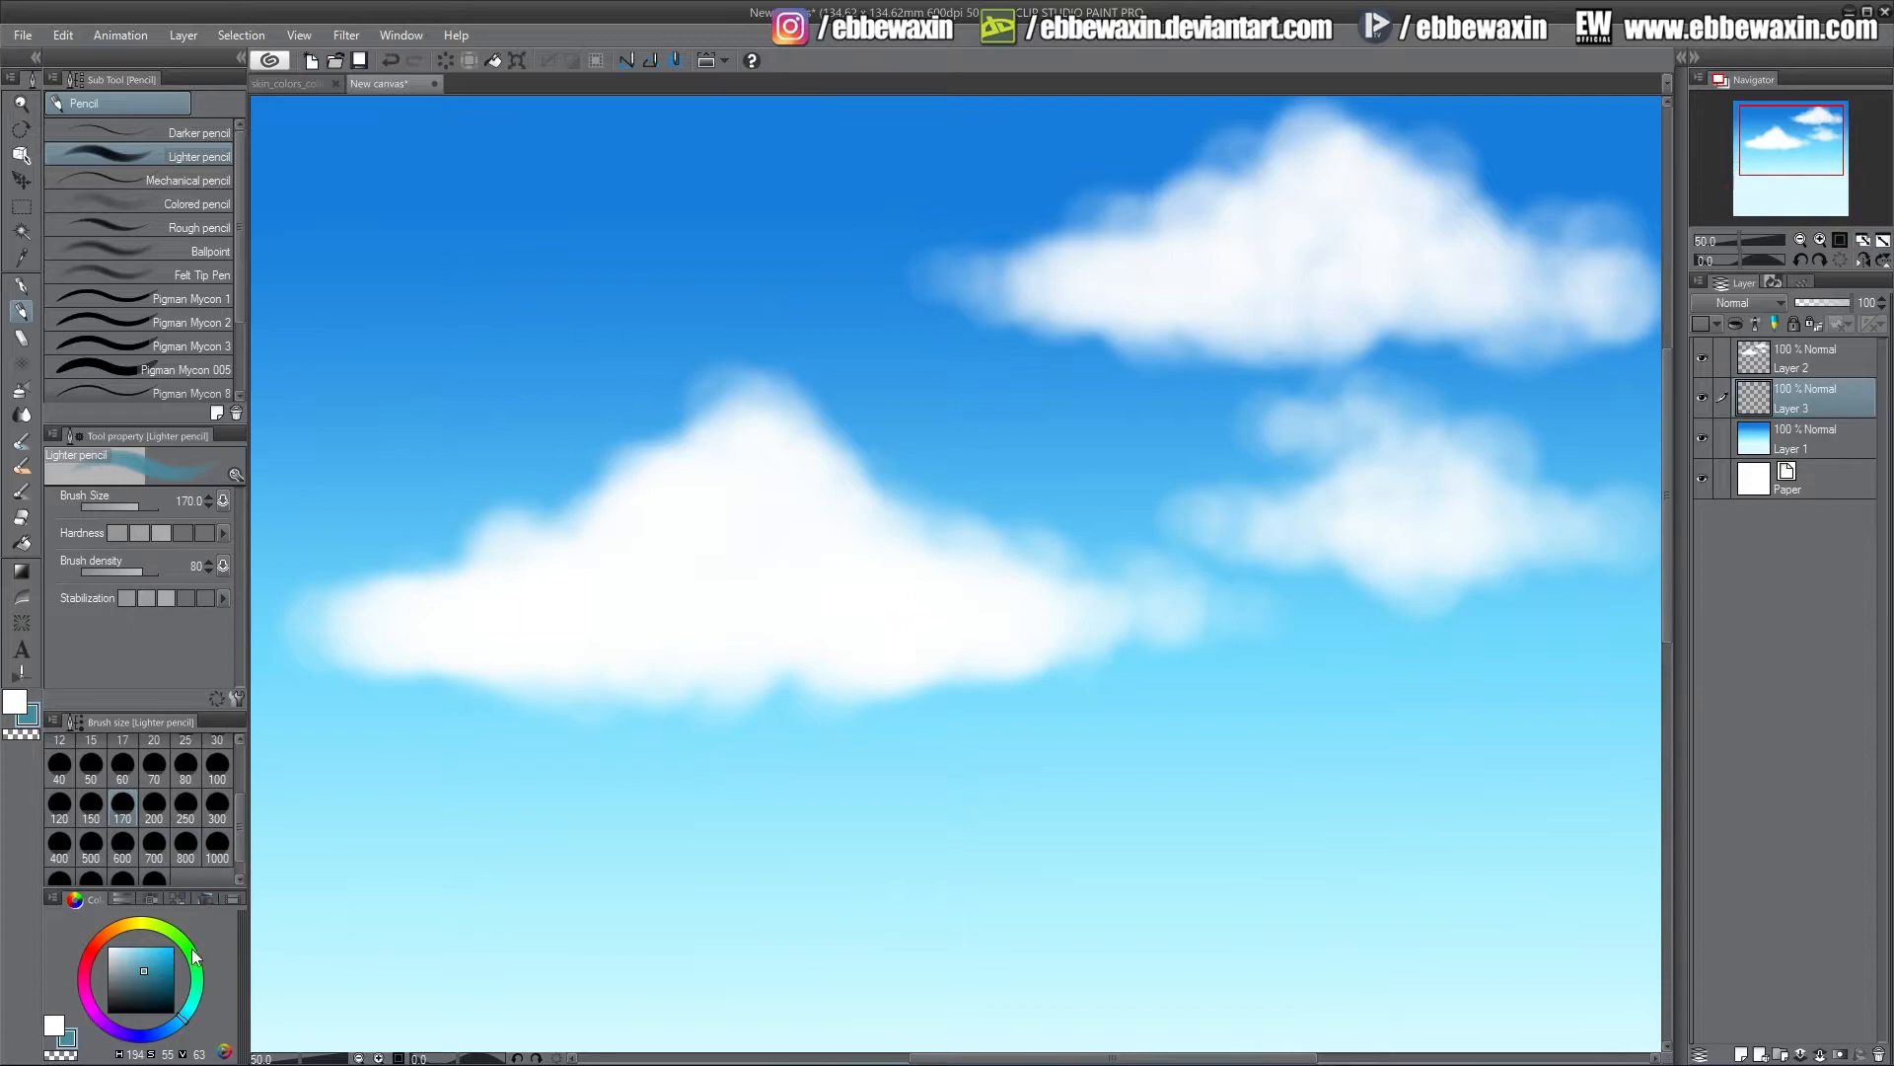
click(217, 812)
click(186, 804)
mouse_move(938, 397)
mouse_down()
mouse_move(979, 353)
mouse_move(989, 413)
mouse_move(1173, 428)
mouse_move(1149, 439)
mouse_move(987, 375)
mouse_move(906, 431)
mouse_move(848, 425)
mouse_move(994, 456)
mouse_move(1181, 418)
mouse_move(1108, 424)
mouse_up()
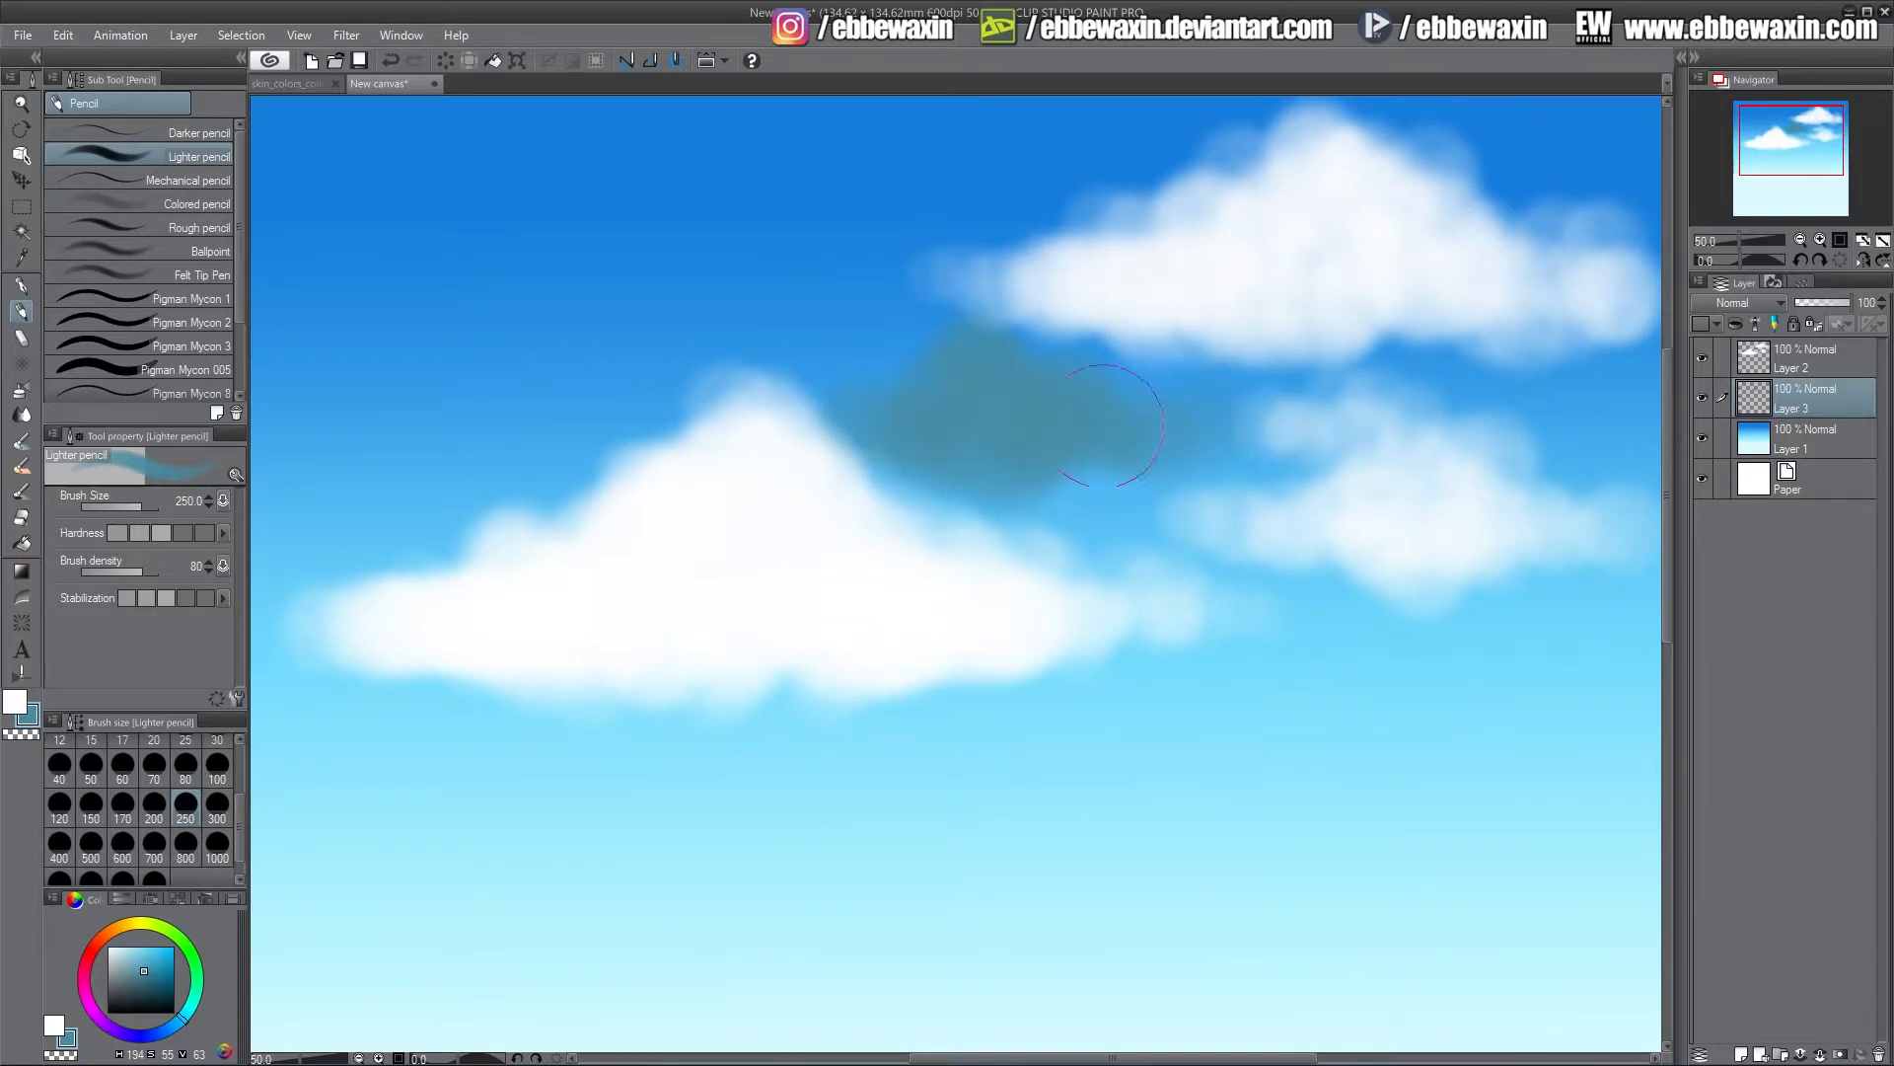
mouse_move(374, 302)
mouse_down()
mouse_move(374, 246)
mouse_move(477, 193)
mouse_move(509, 263)
mouse_move(644, 299)
mouse_move(447, 293)
mouse_up()
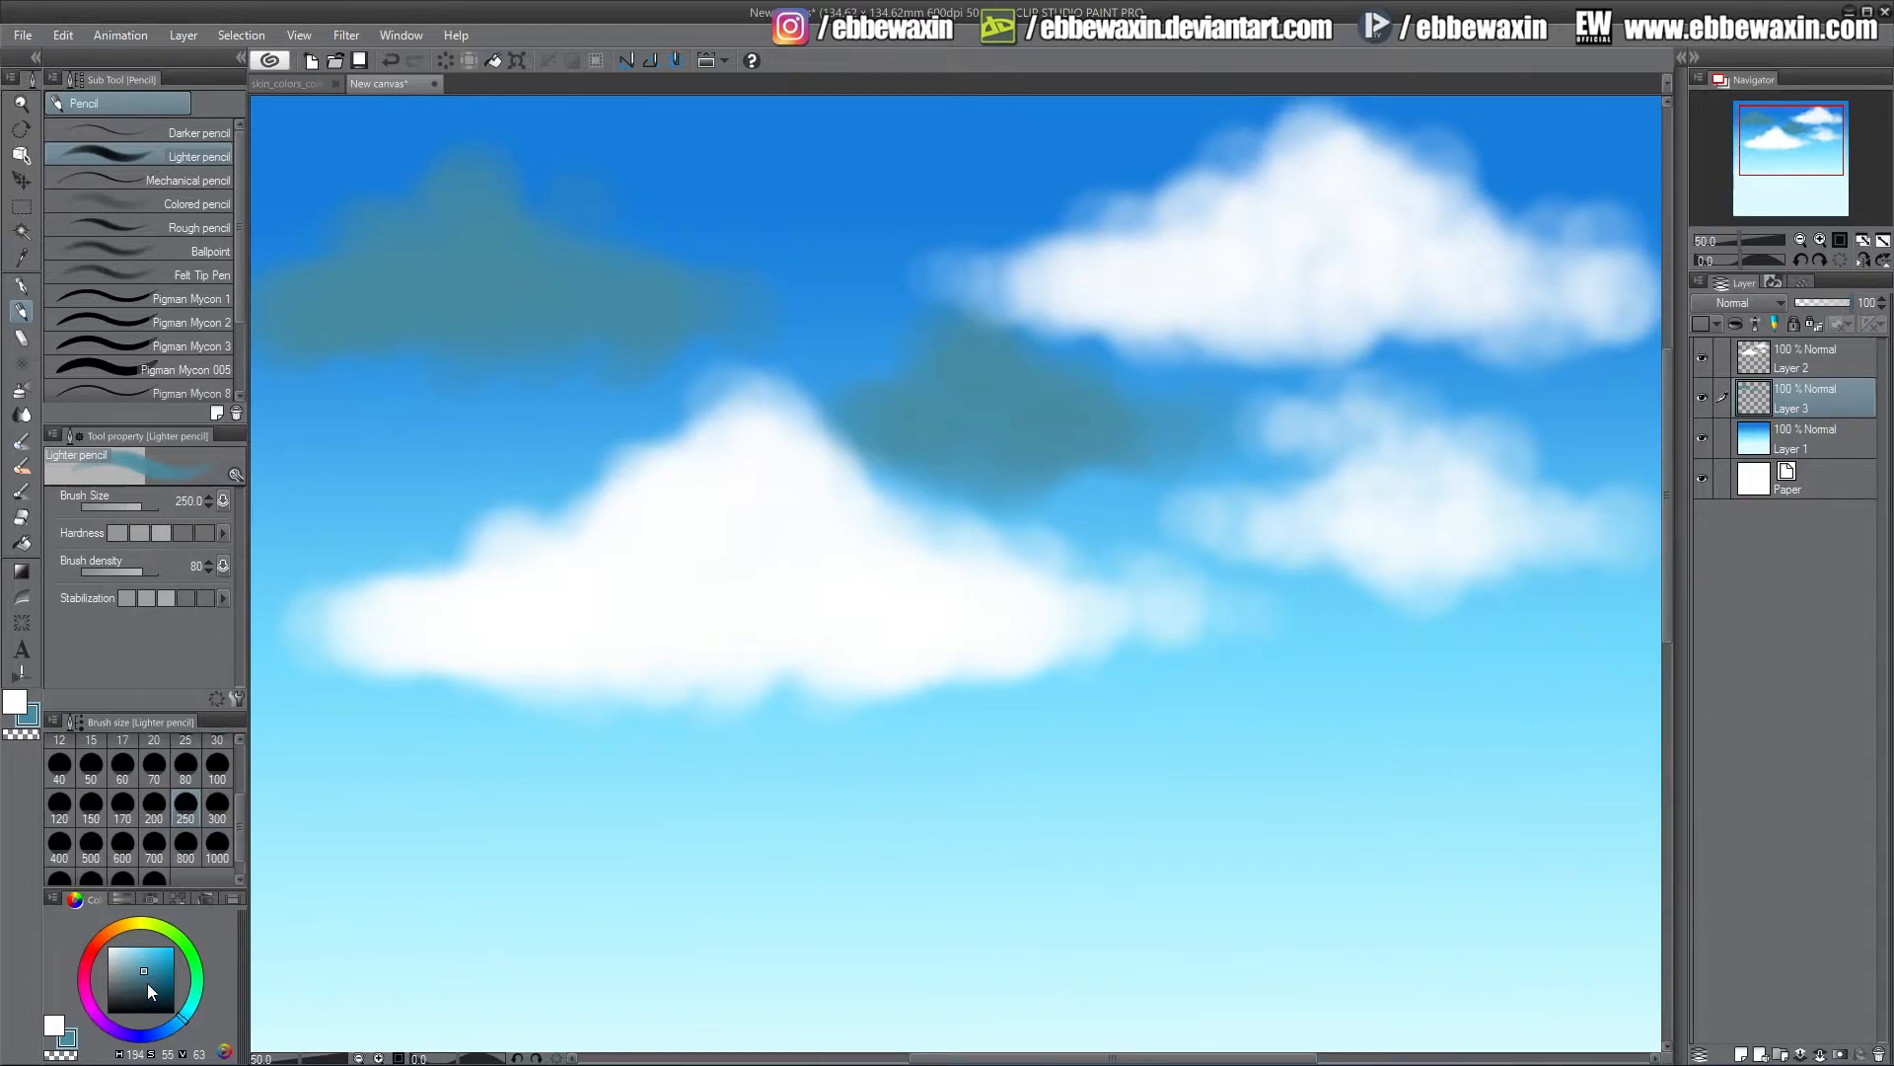
Lower the dark clouds' brightness to -17 with Hue/Saturation/Luminosity
click(63, 36)
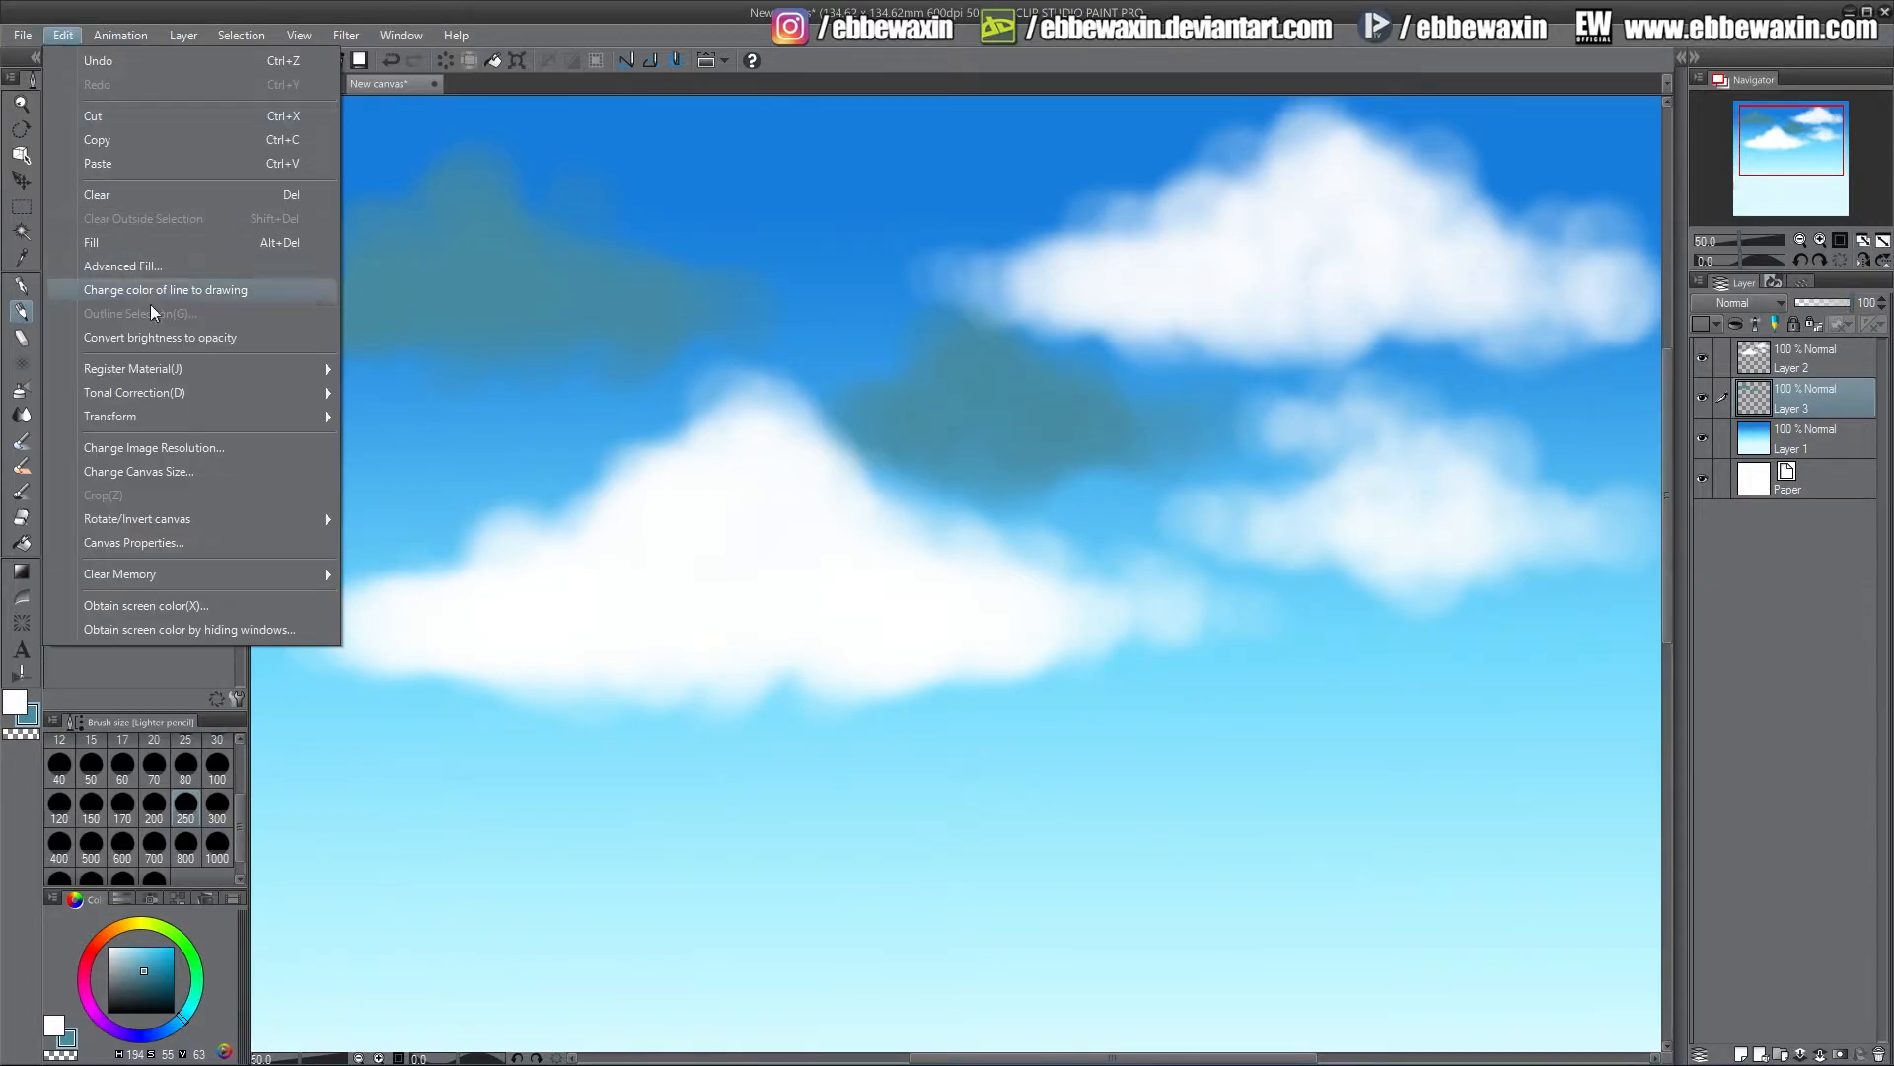
mouse_move(180, 394)
click(444, 425)
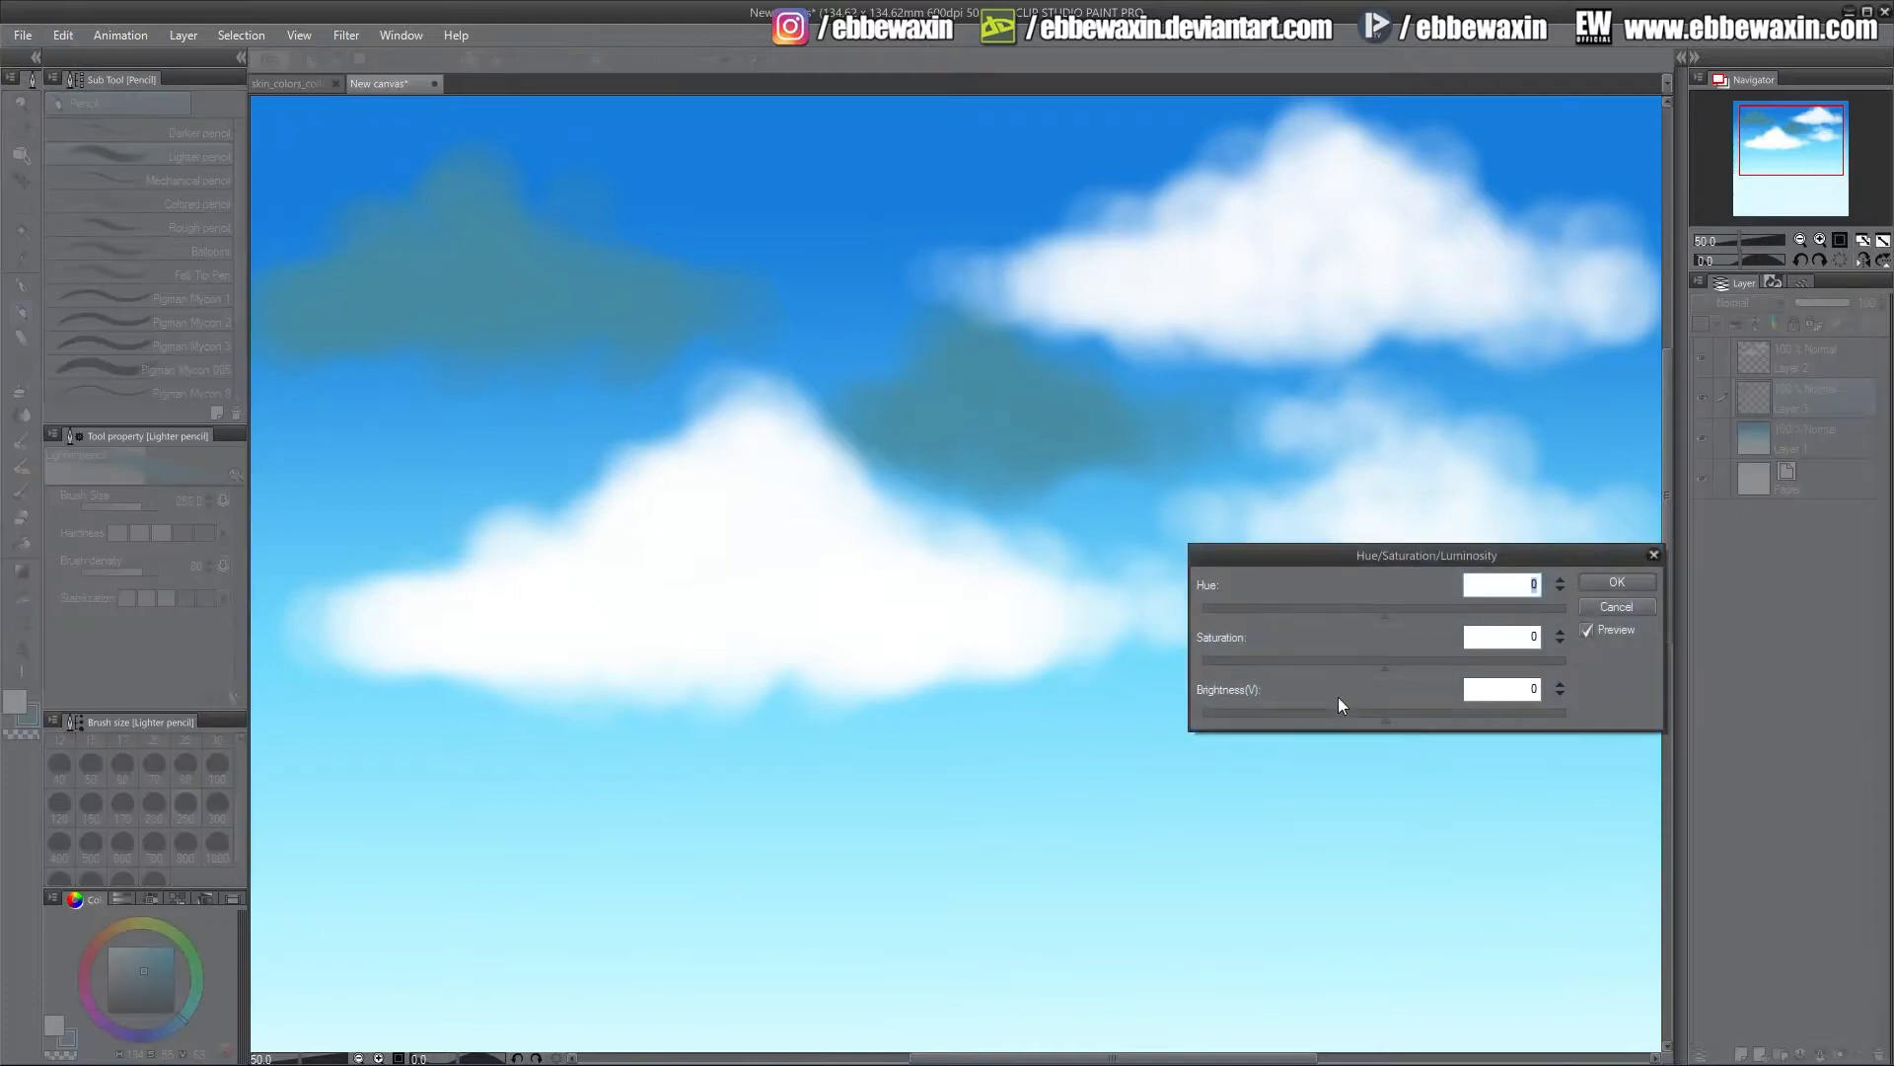
drag(1369, 723, 1353, 720)
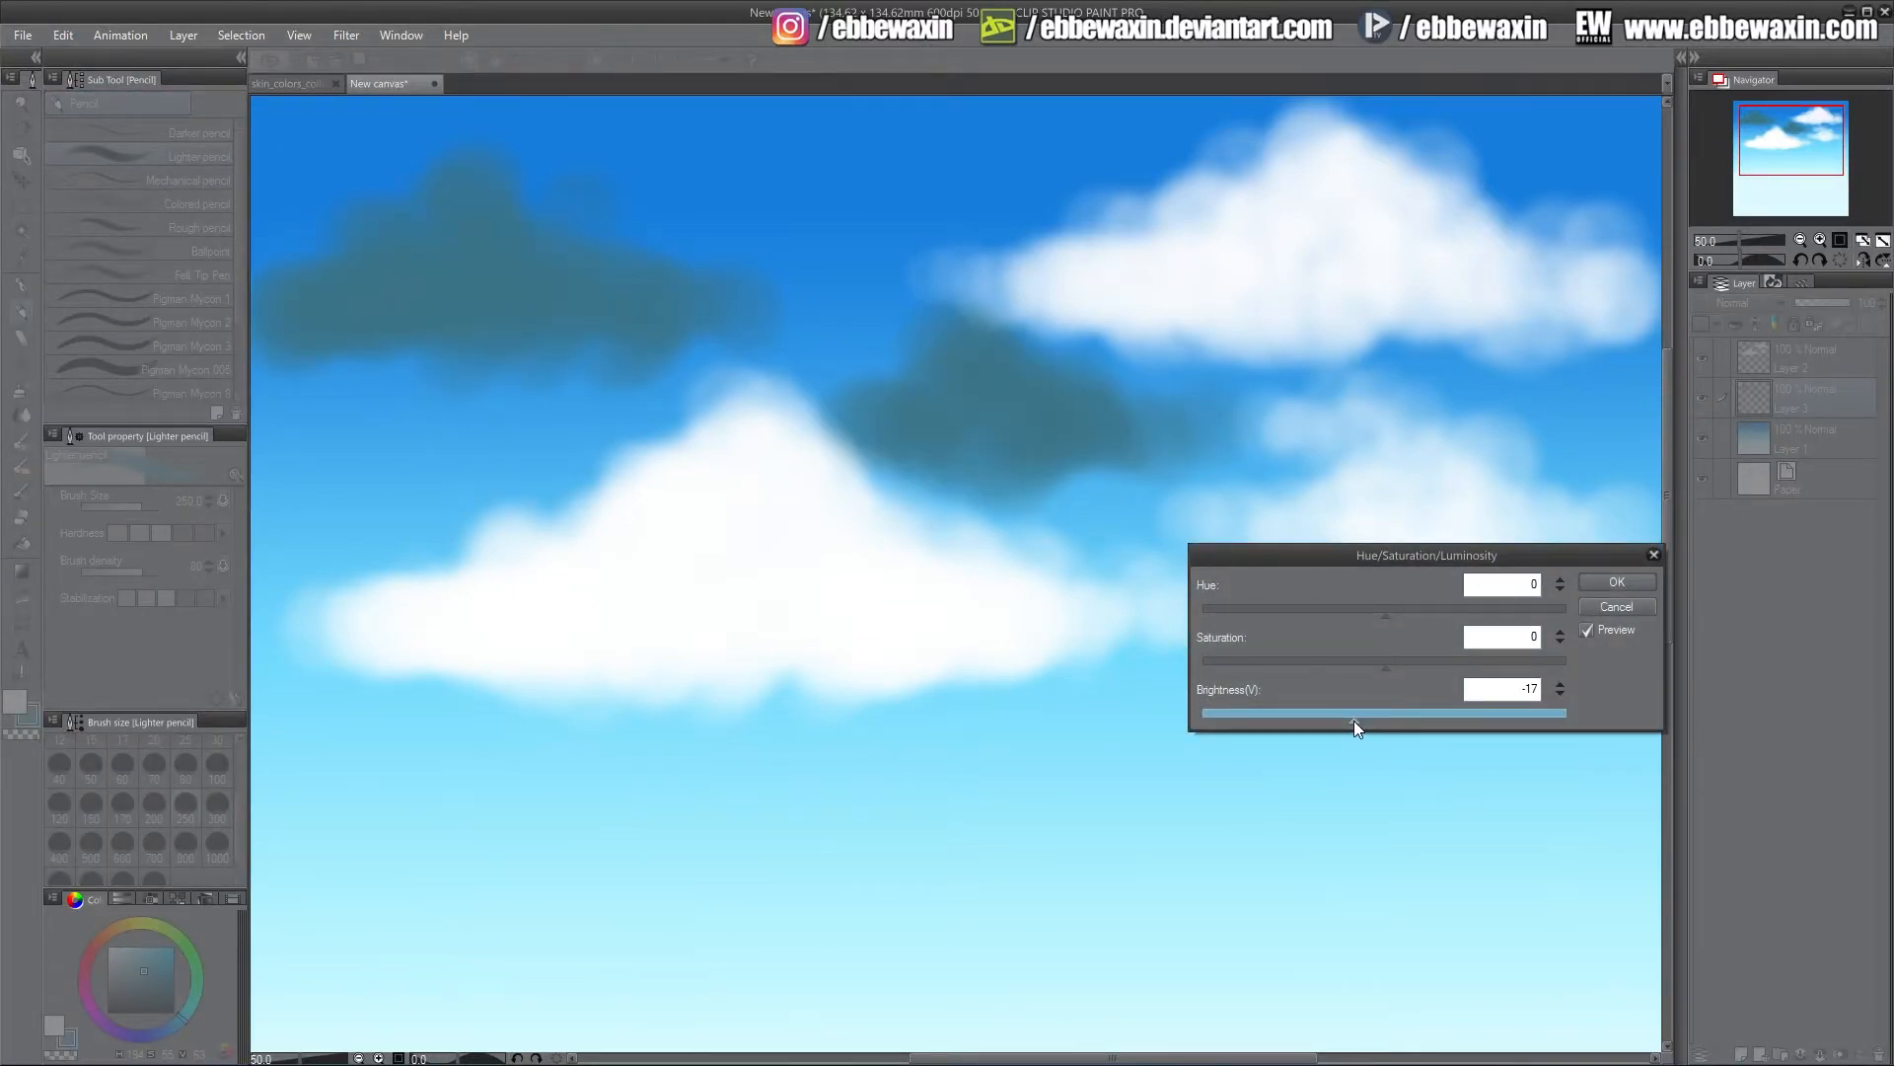
click(1614, 584)
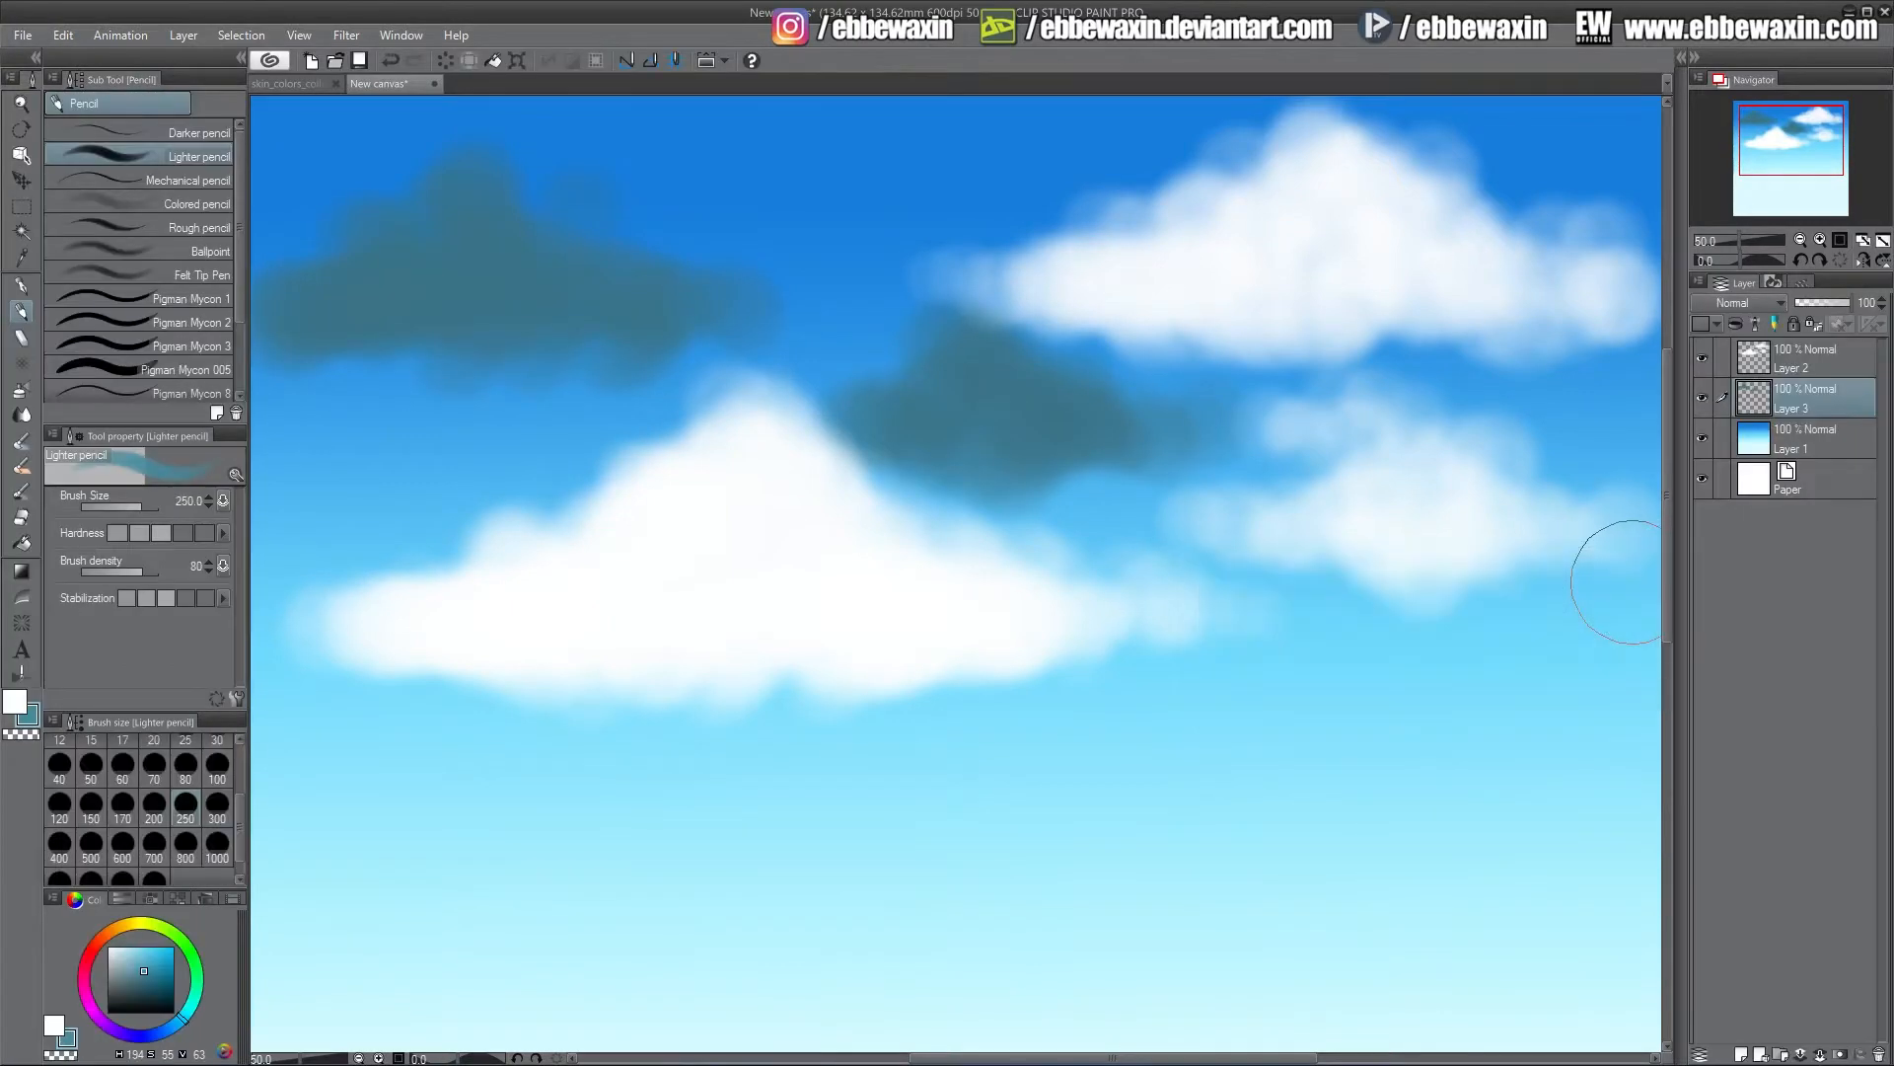
Paint more dark blue-grey cloud masses on the right side and below the large white cloud
mouse_move(1516, 428)
mouse_down()
mouse_move(1439, 352)
mouse_move(1436, 380)
mouse_move(1239, 344)
mouse_move(1266, 323)
mouse_move(1471, 372)
mouse_move(1593, 352)
mouse_move(1558, 445)
mouse_move(1569, 358)
mouse_up()
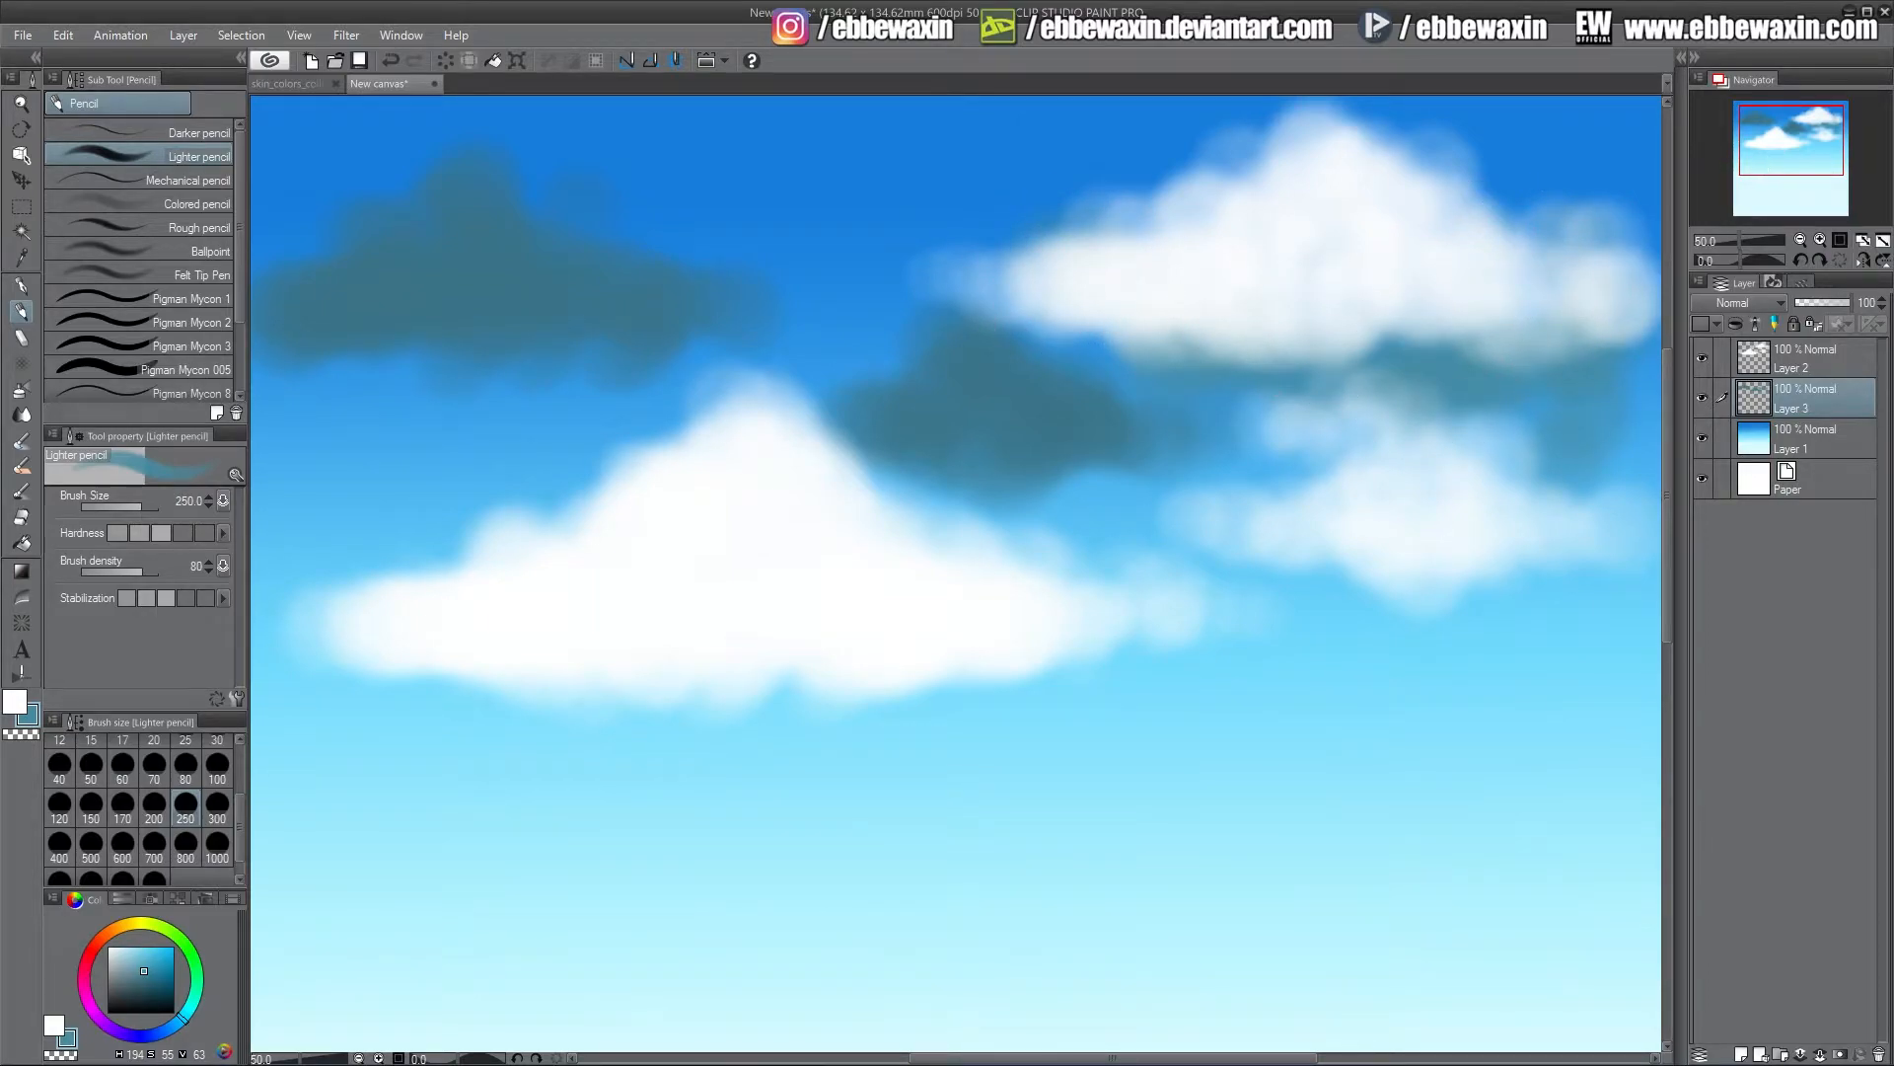
mouse_move(1575, 405)
mouse_down()
mouse_move(1288, 458)
mouse_move(1153, 497)
mouse_up()
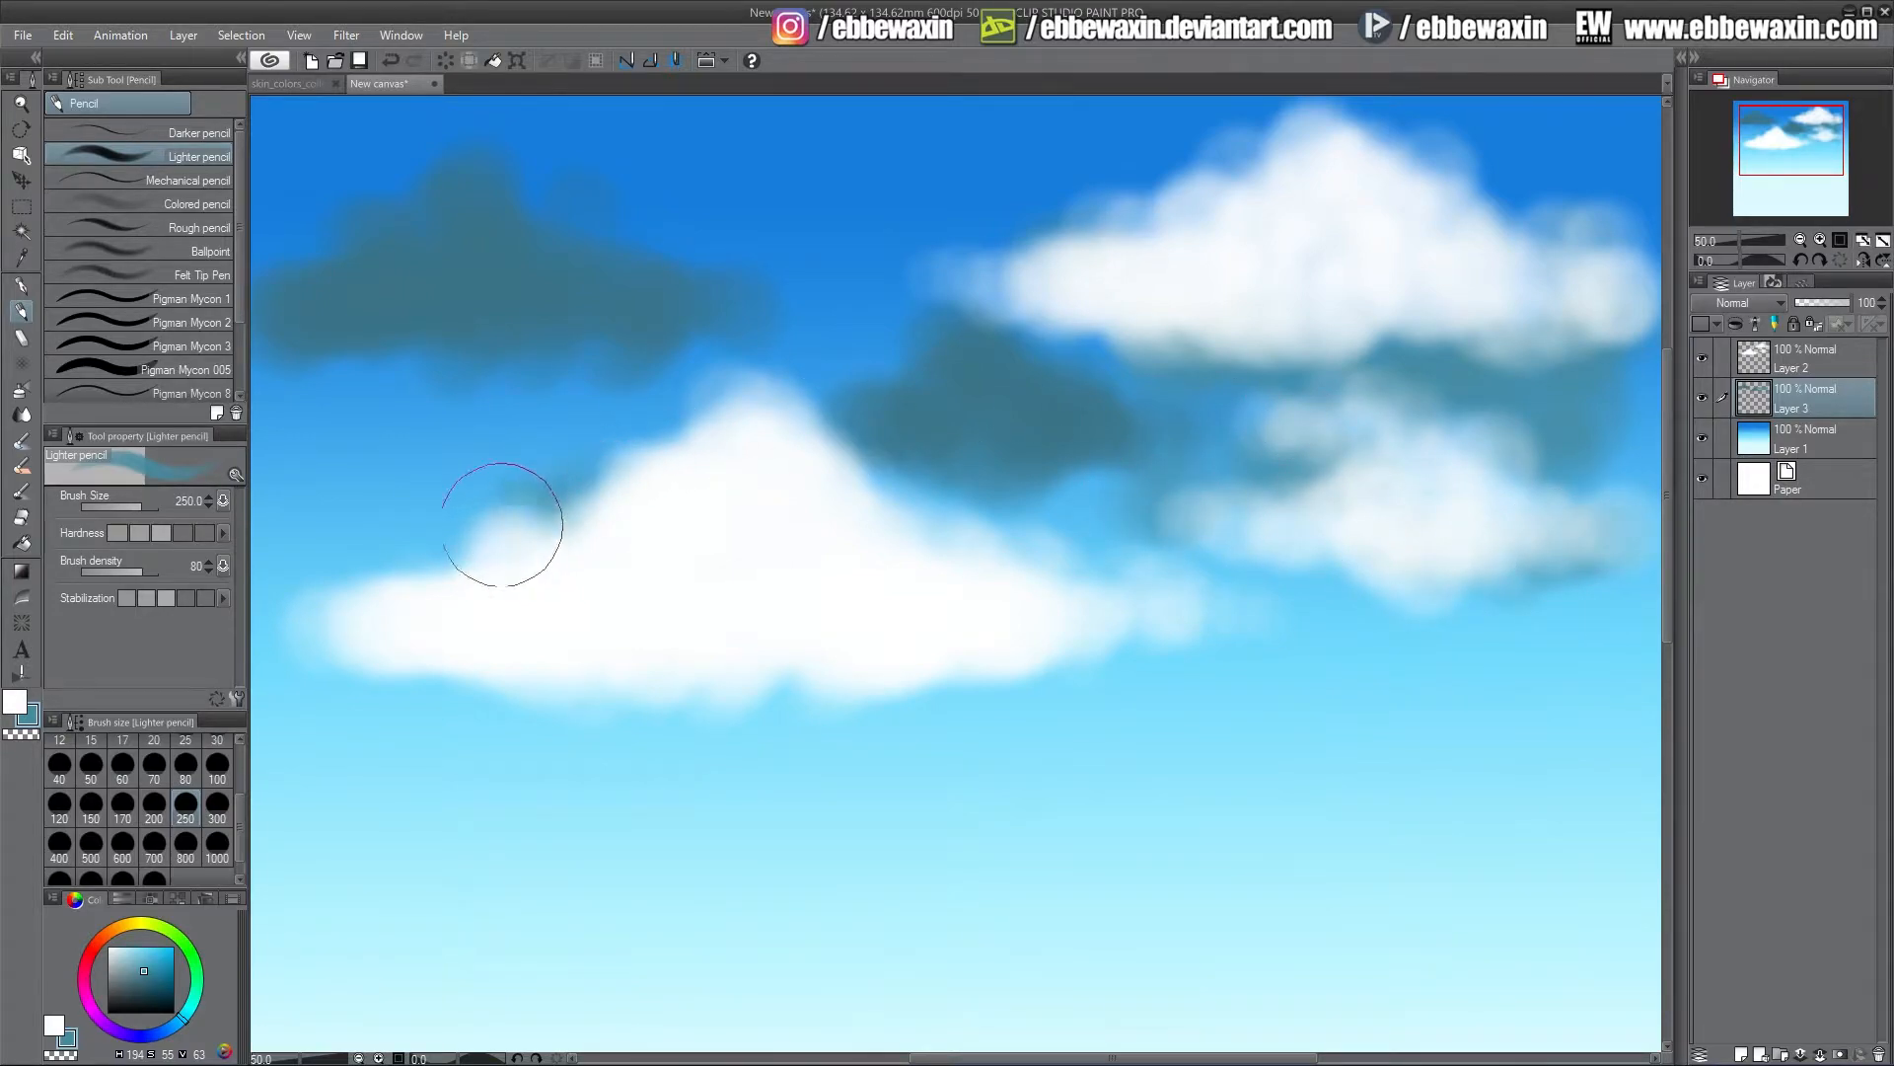
mouse_move(503, 524)
mouse_down()
mouse_move(315, 601)
mouse_move(596, 486)
mouse_move(488, 505)
mouse_move(394, 475)
mouse_move(267, 536)
mouse_move(361, 542)
mouse_move(404, 461)
mouse_move(541, 524)
mouse_move(597, 525)
mouse_move(431, 453)
mouse_move(360, 469)
mouse_move(333, 548)
mouse_move(258, 557)
mouse_move(411, 529)
mouse_move(549, 559)
mouse_move(801, 558)
mouse_up()
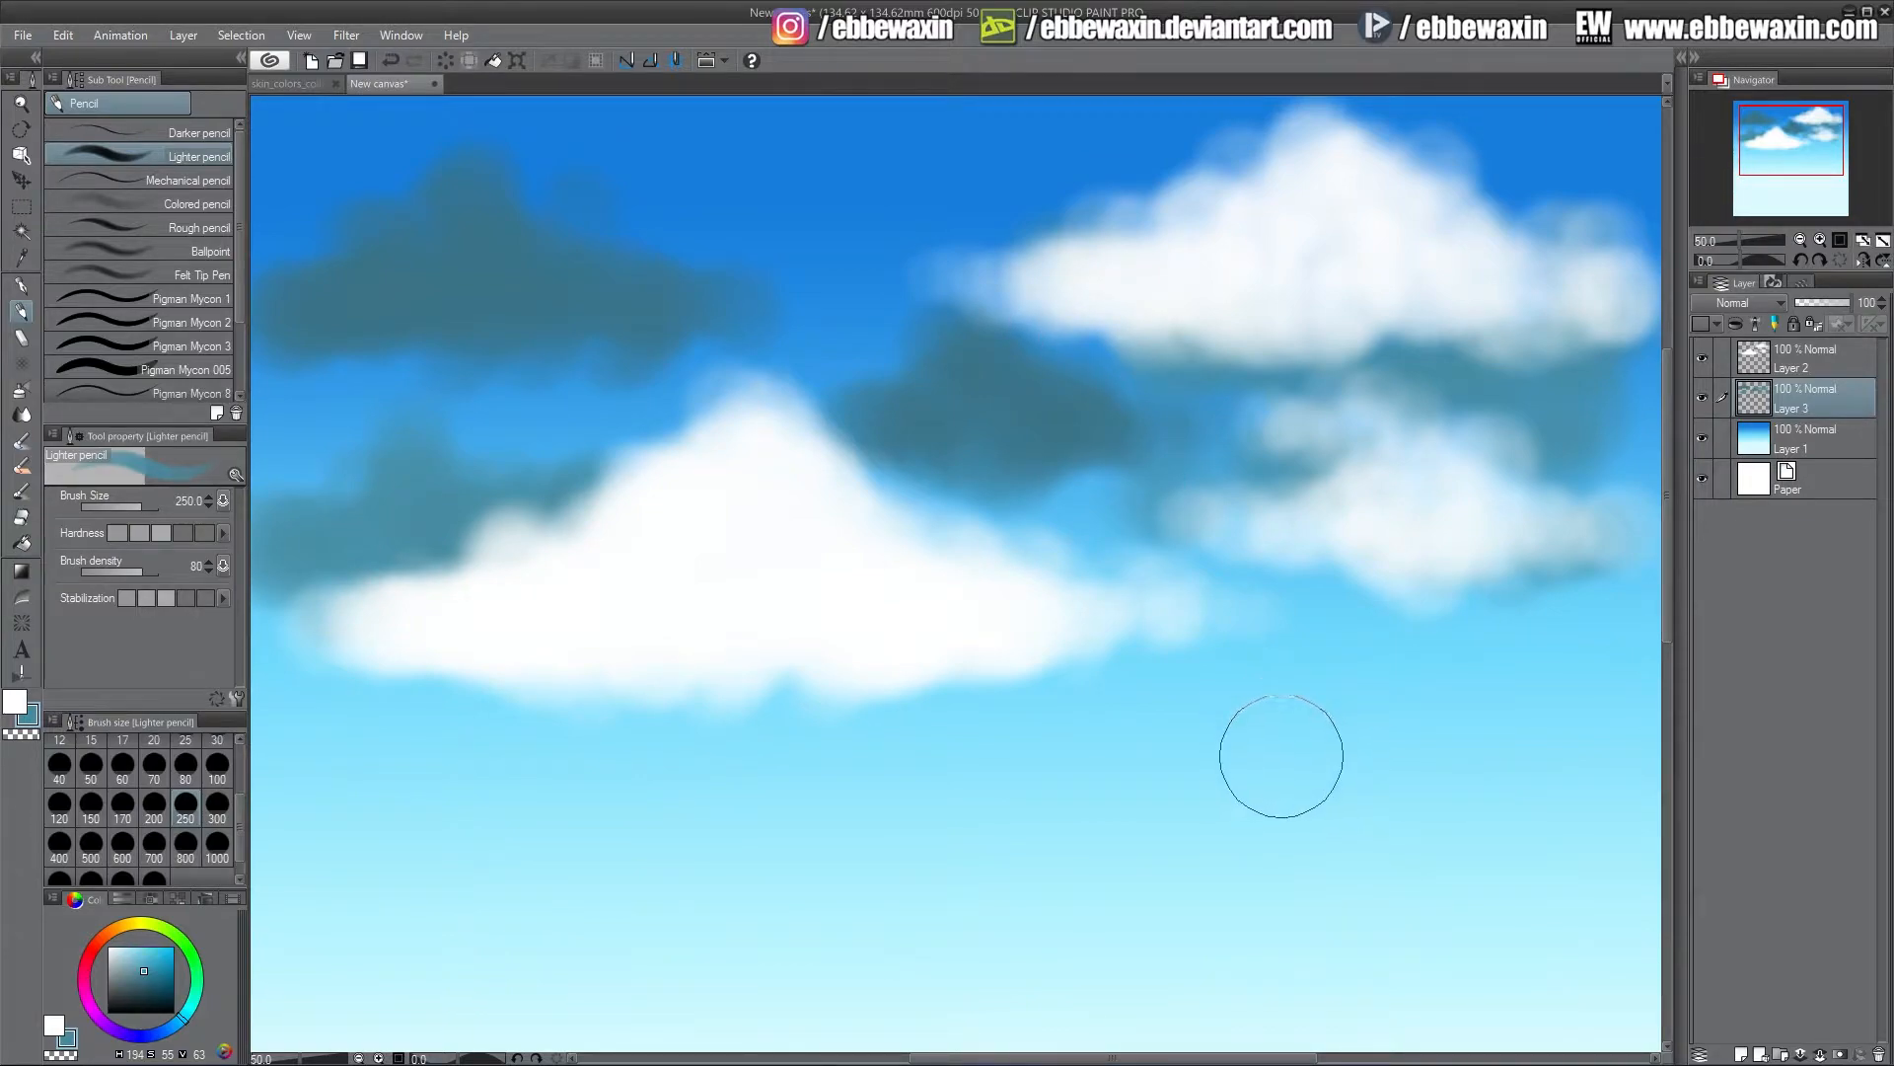
Set the dark cloud layer's opacity to 70% and hide the layer
drag(1822, 304, 1835, 309)
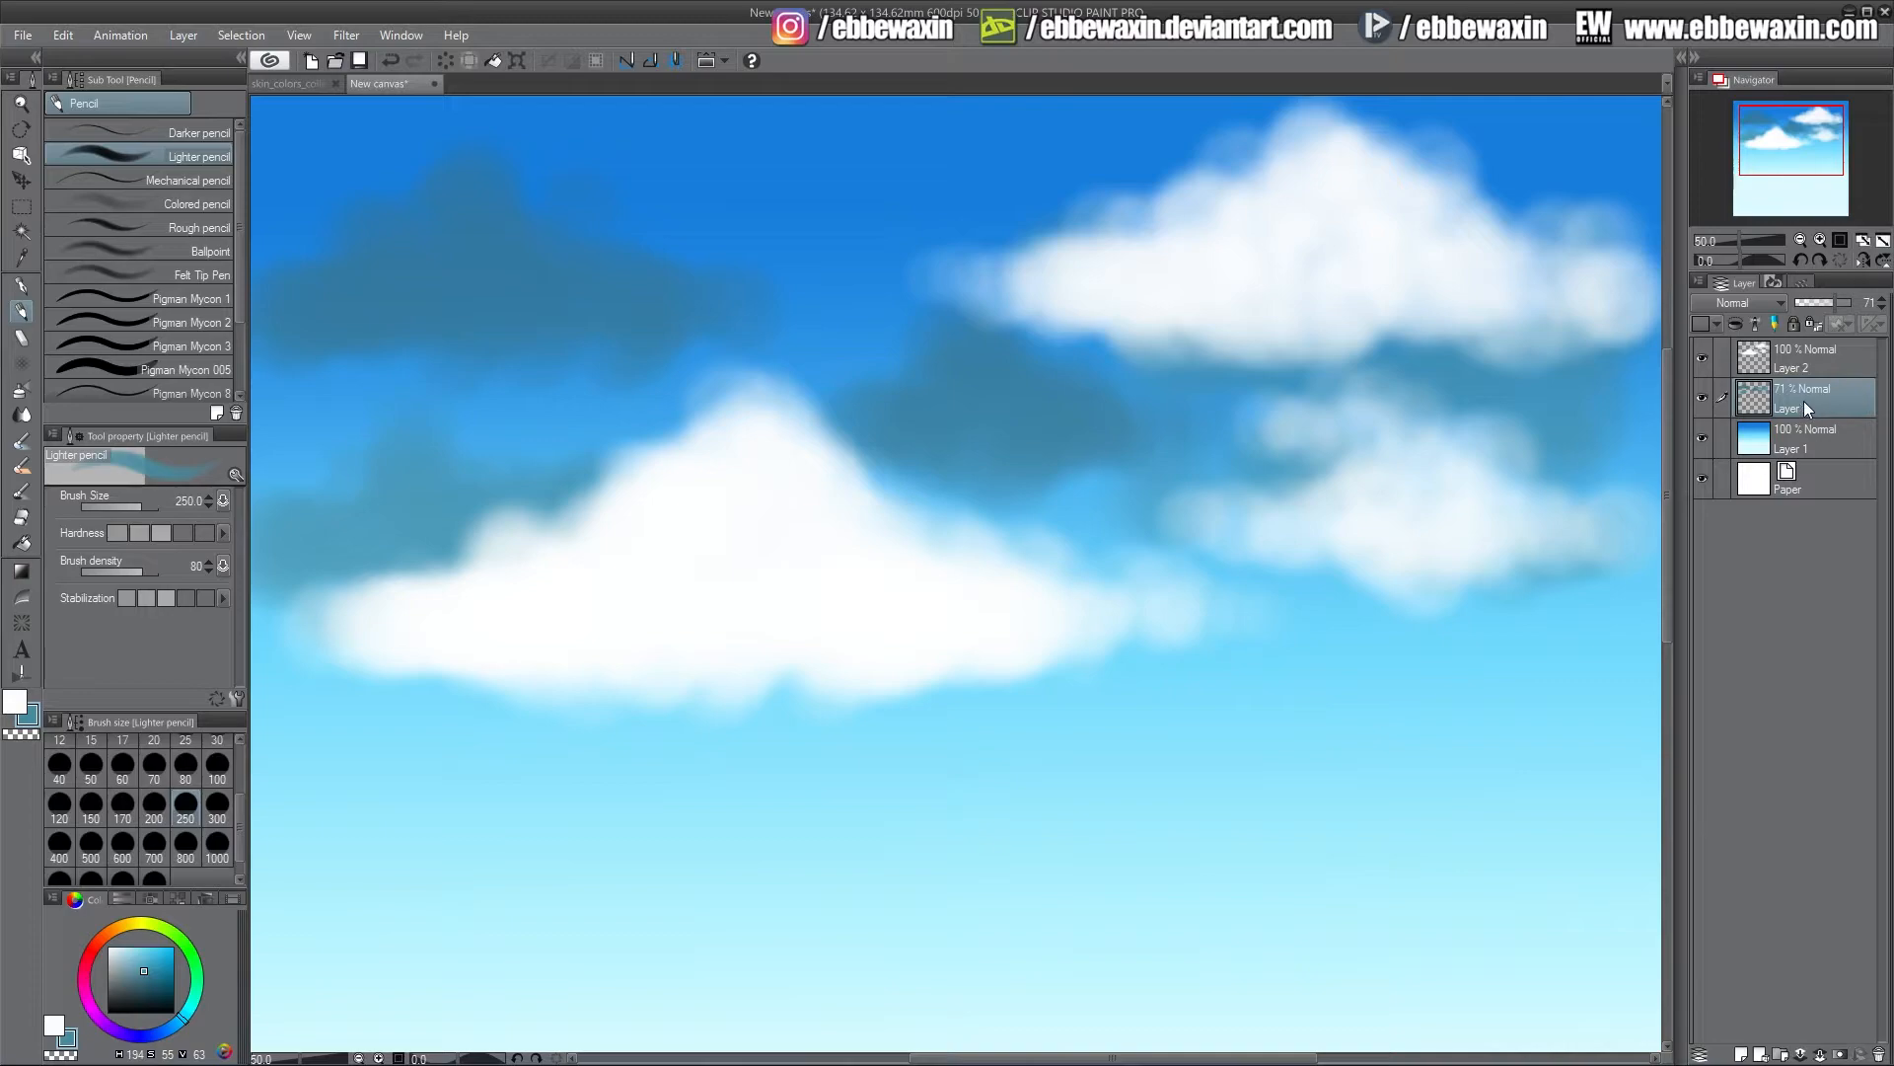
click(1877, 306)
click(1705, 398)
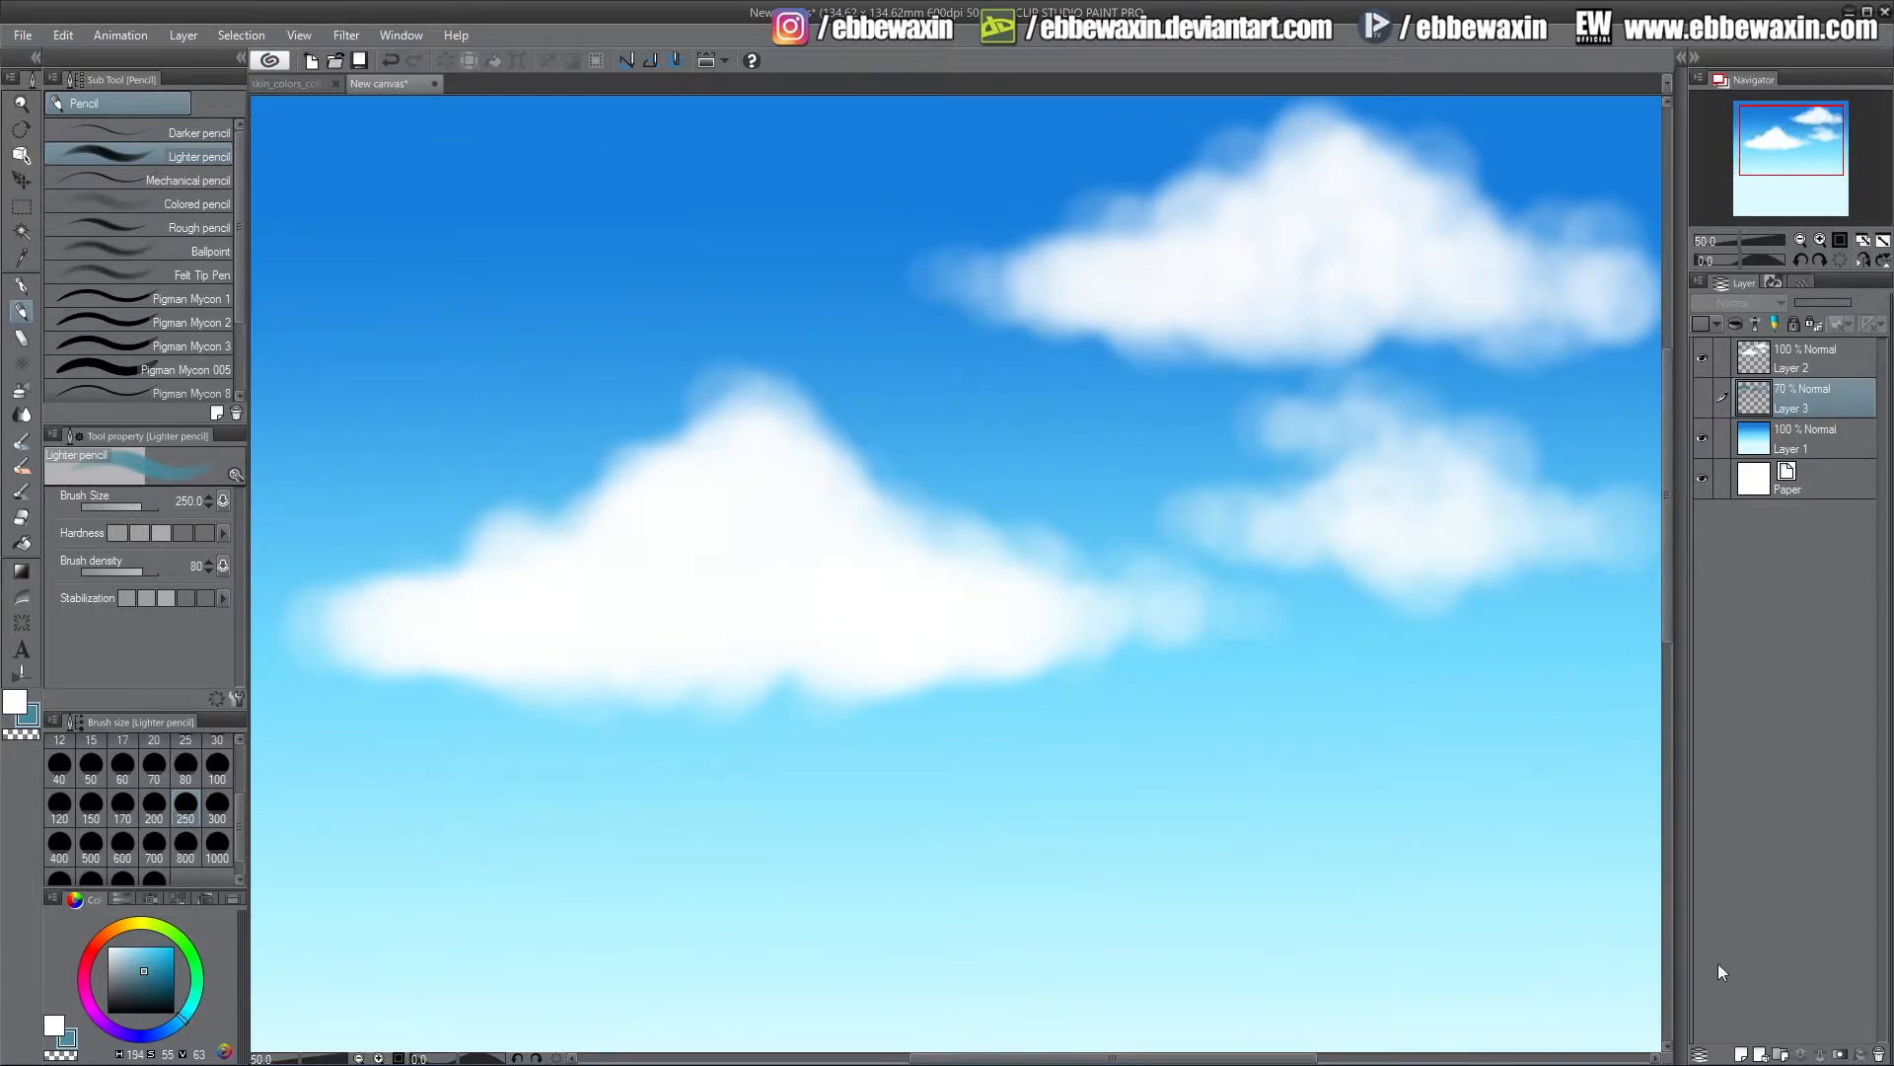
Add a new layer and paint more soft white clouds at the upper left, top centre and right centre
click(1739, 1056)
key(x)
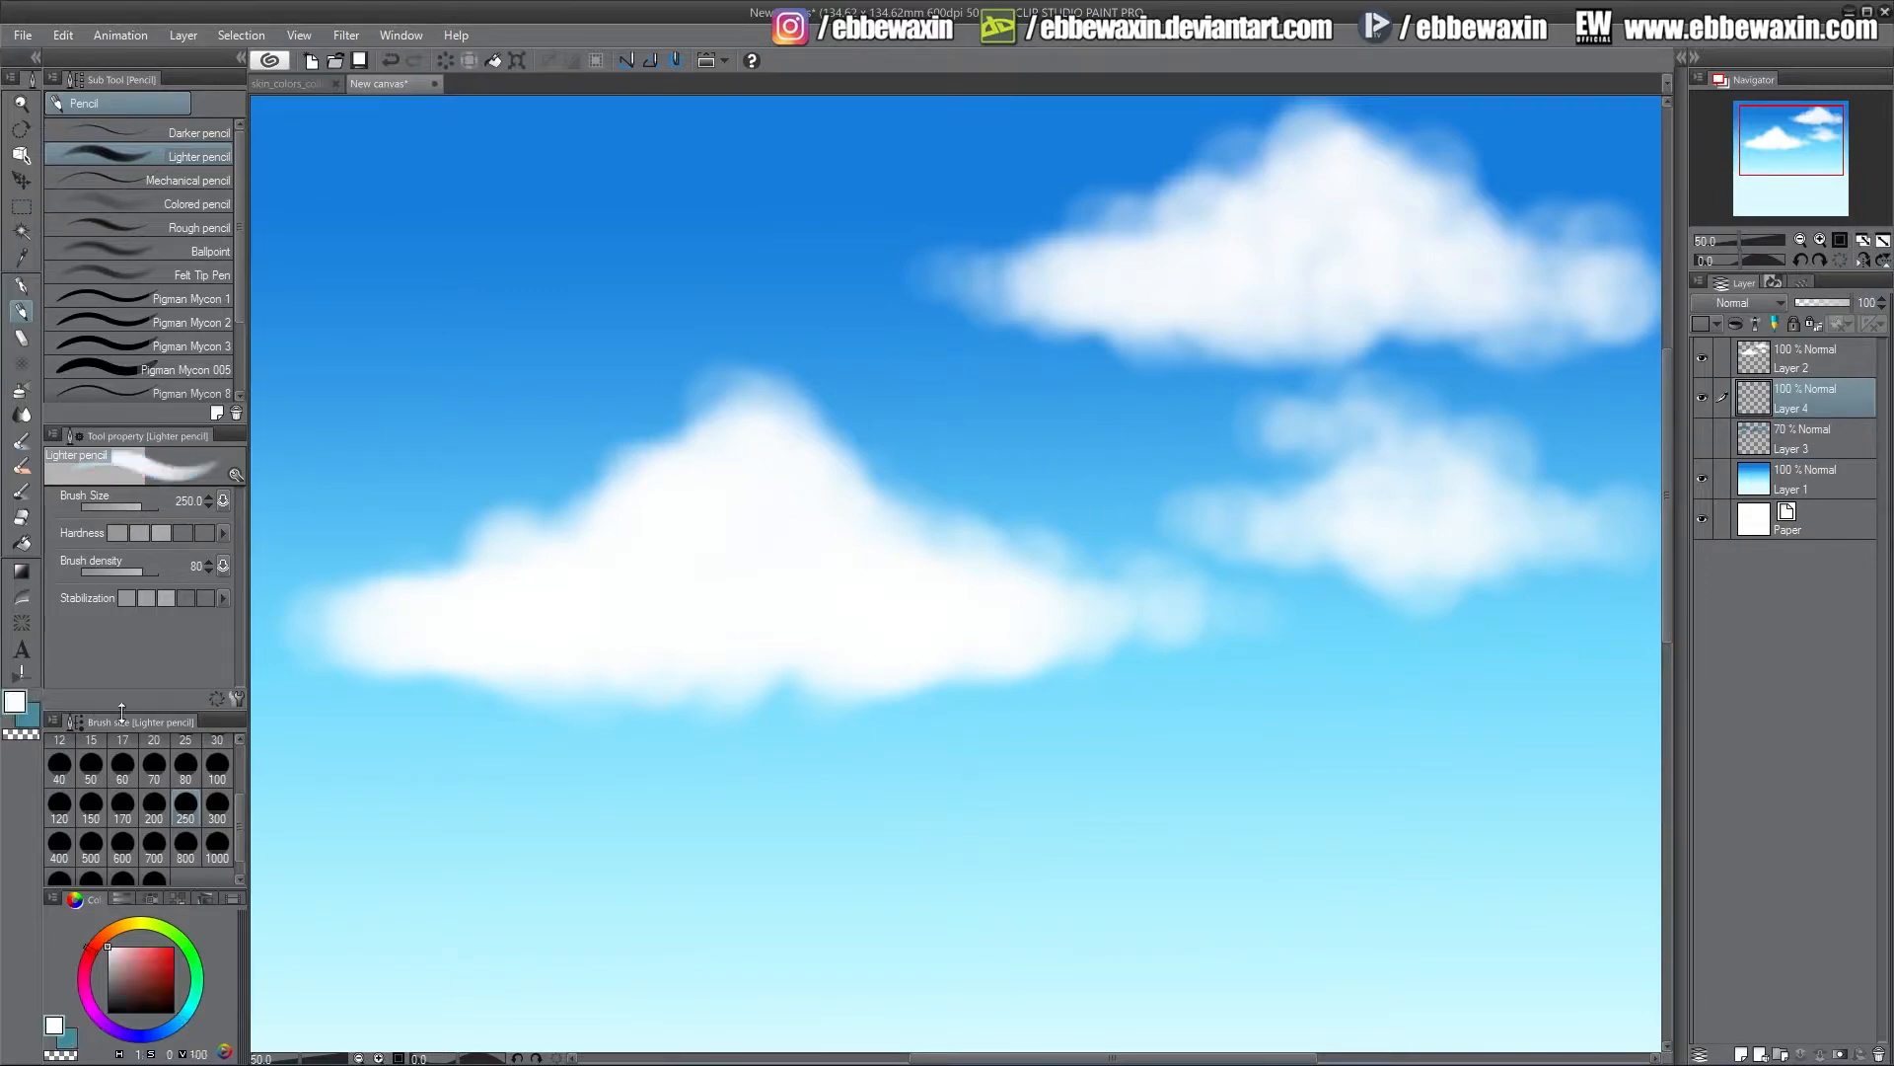
mouse_move(486, 316)
mouse_down()
mouse_move(493, 233)
mouse_move(481, 278)
mouse_move(436, 305)
mouse_move(296, 346)
mouse_move(359, 316)
mouse_move(427, 344)
mouse_move(494, 232)
mouse_move(531, 275)
mouse_move(600, 283)
mouse_move(551, 239)
mouse_move(411, 272)
mouse_move(583, 353)
mouse_move(682, 325)
mouse_move(788, 327)
mouse_move(700, 309)
mouse_move(314, 331)
mouse_move(357, 262)
mouse_move(392, 347)
mouse_move(488, 363)
mouse_move(805, 340)
mouse_move(822, 307)
mouse_move(650, 283)
mouse_move(514, 160)
mouse_move(438, 228)
mouse_move(264, 321)
mouse_move(435, 381)
mouse_up()
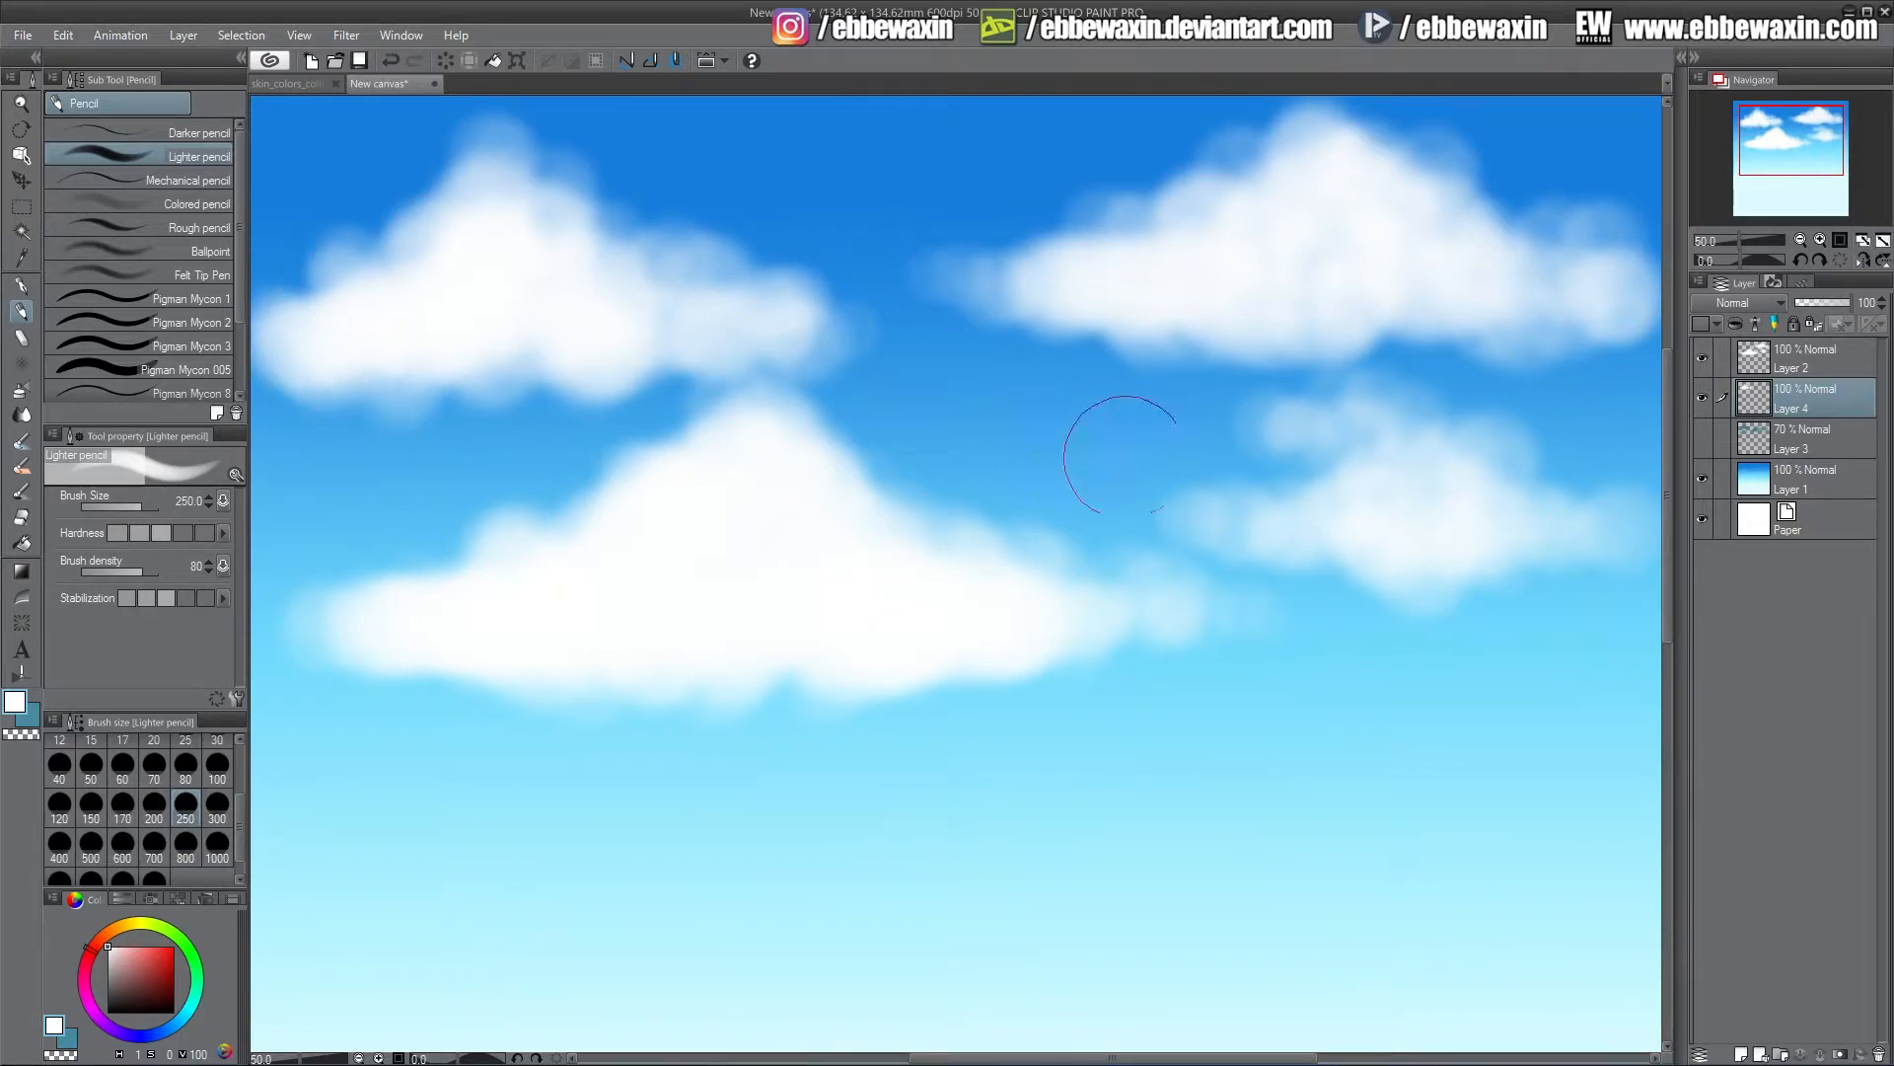
mouse_move(1121, 444)
mouse_down()
mouse_move(1199, 463)
mouse_move(1229, 431)
mouse_move(1313, 483)
mouse_move(1337, 458)
mouse_move(1396, 479)
mouse_move(1251, 421)
mouse_move(1214, 454)
mouse_move(983, 489)
mouse_move(1247, 532)
mouse_move(1311, 472)
mouse_move(1049, 492)
mouse_move(1055, 421)
mouse_move(1078, 436)
mouse_move(903, 457)
mouse_move(1011, 495)
mouse_move(1179, 409)
mouse_move(957, 332)
mouse_move(818, 205)
mouse_move(930, 199)
mouse_move(784, 207)
mouse_move(855, 168)
mouse_move(1021, 205)
mouse_move(714, 213)
mouse_move(912, 153)
mouse_move(805, 180)
mouse_move(875, 253)
mouse_move(970, 251)
mouse_move(947, 314)
mouse_move(1079, 305)
mouse_up()
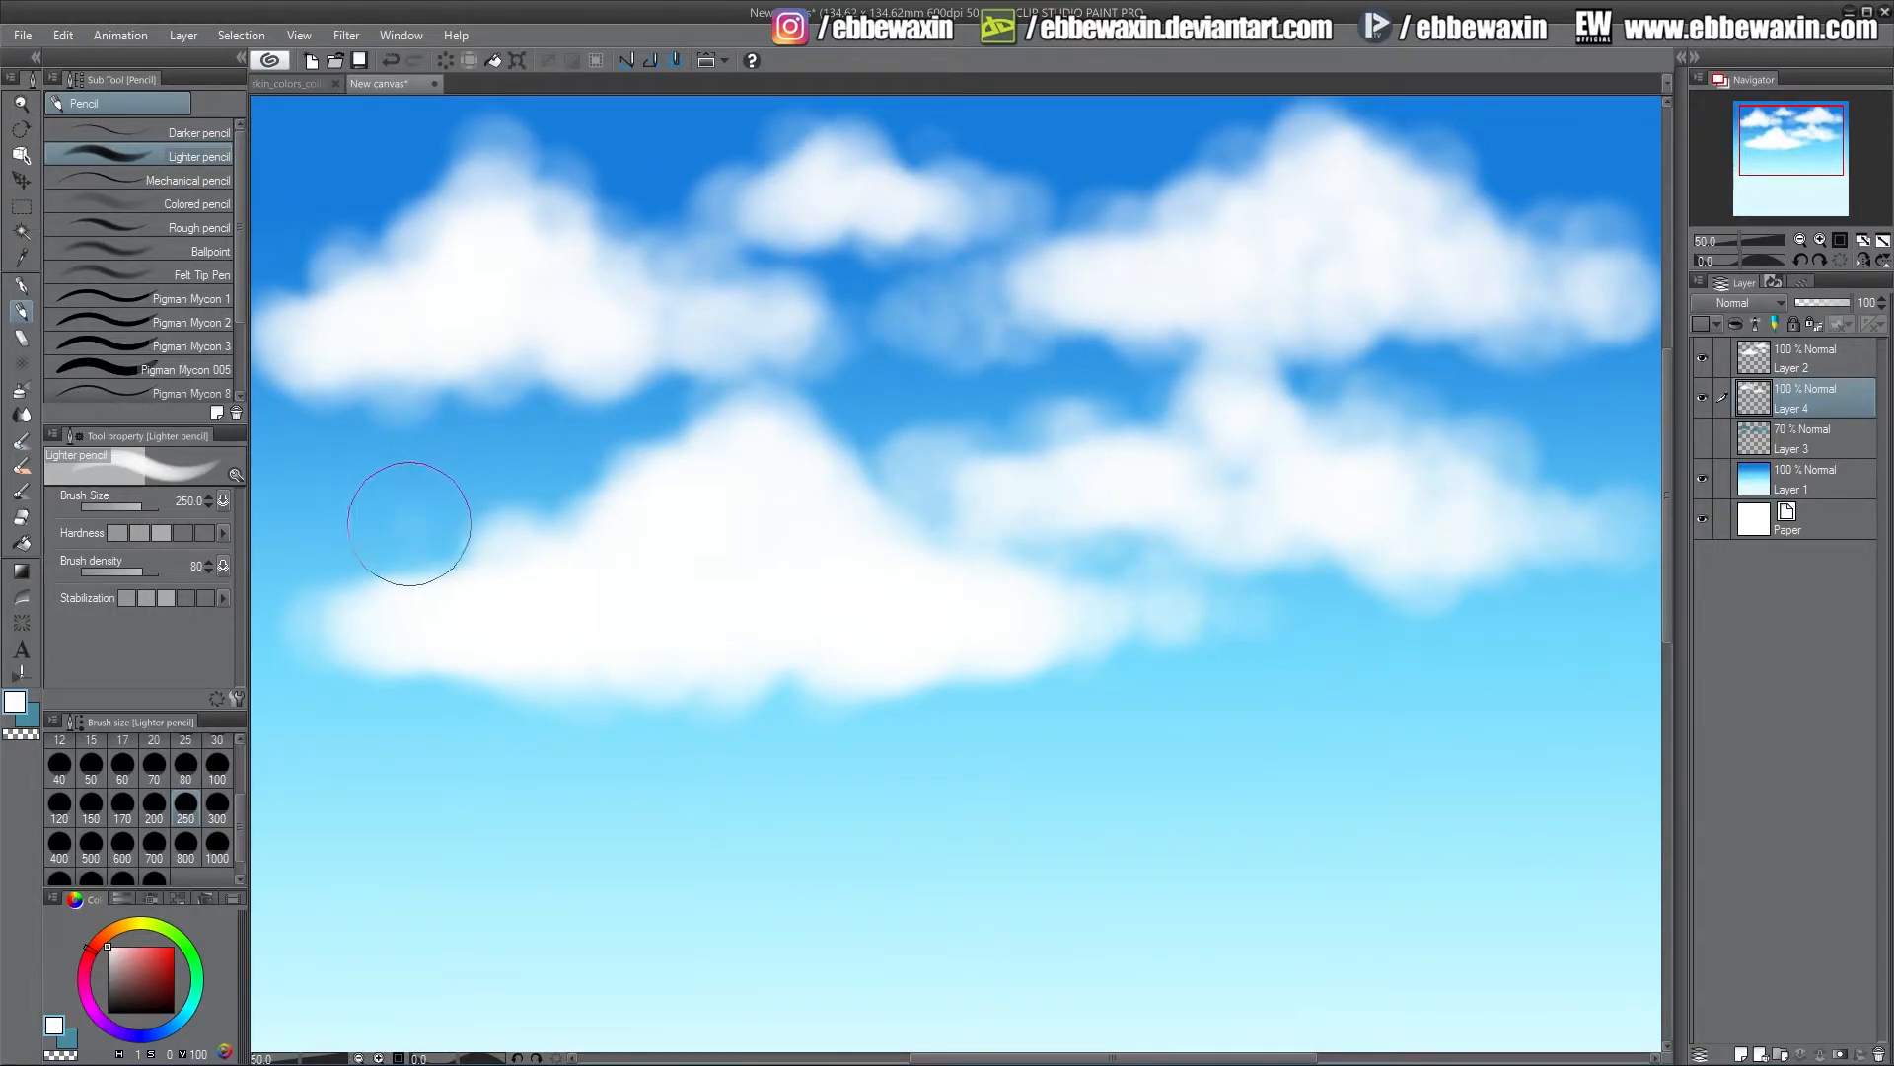
drag(522, 532, 418, 545)
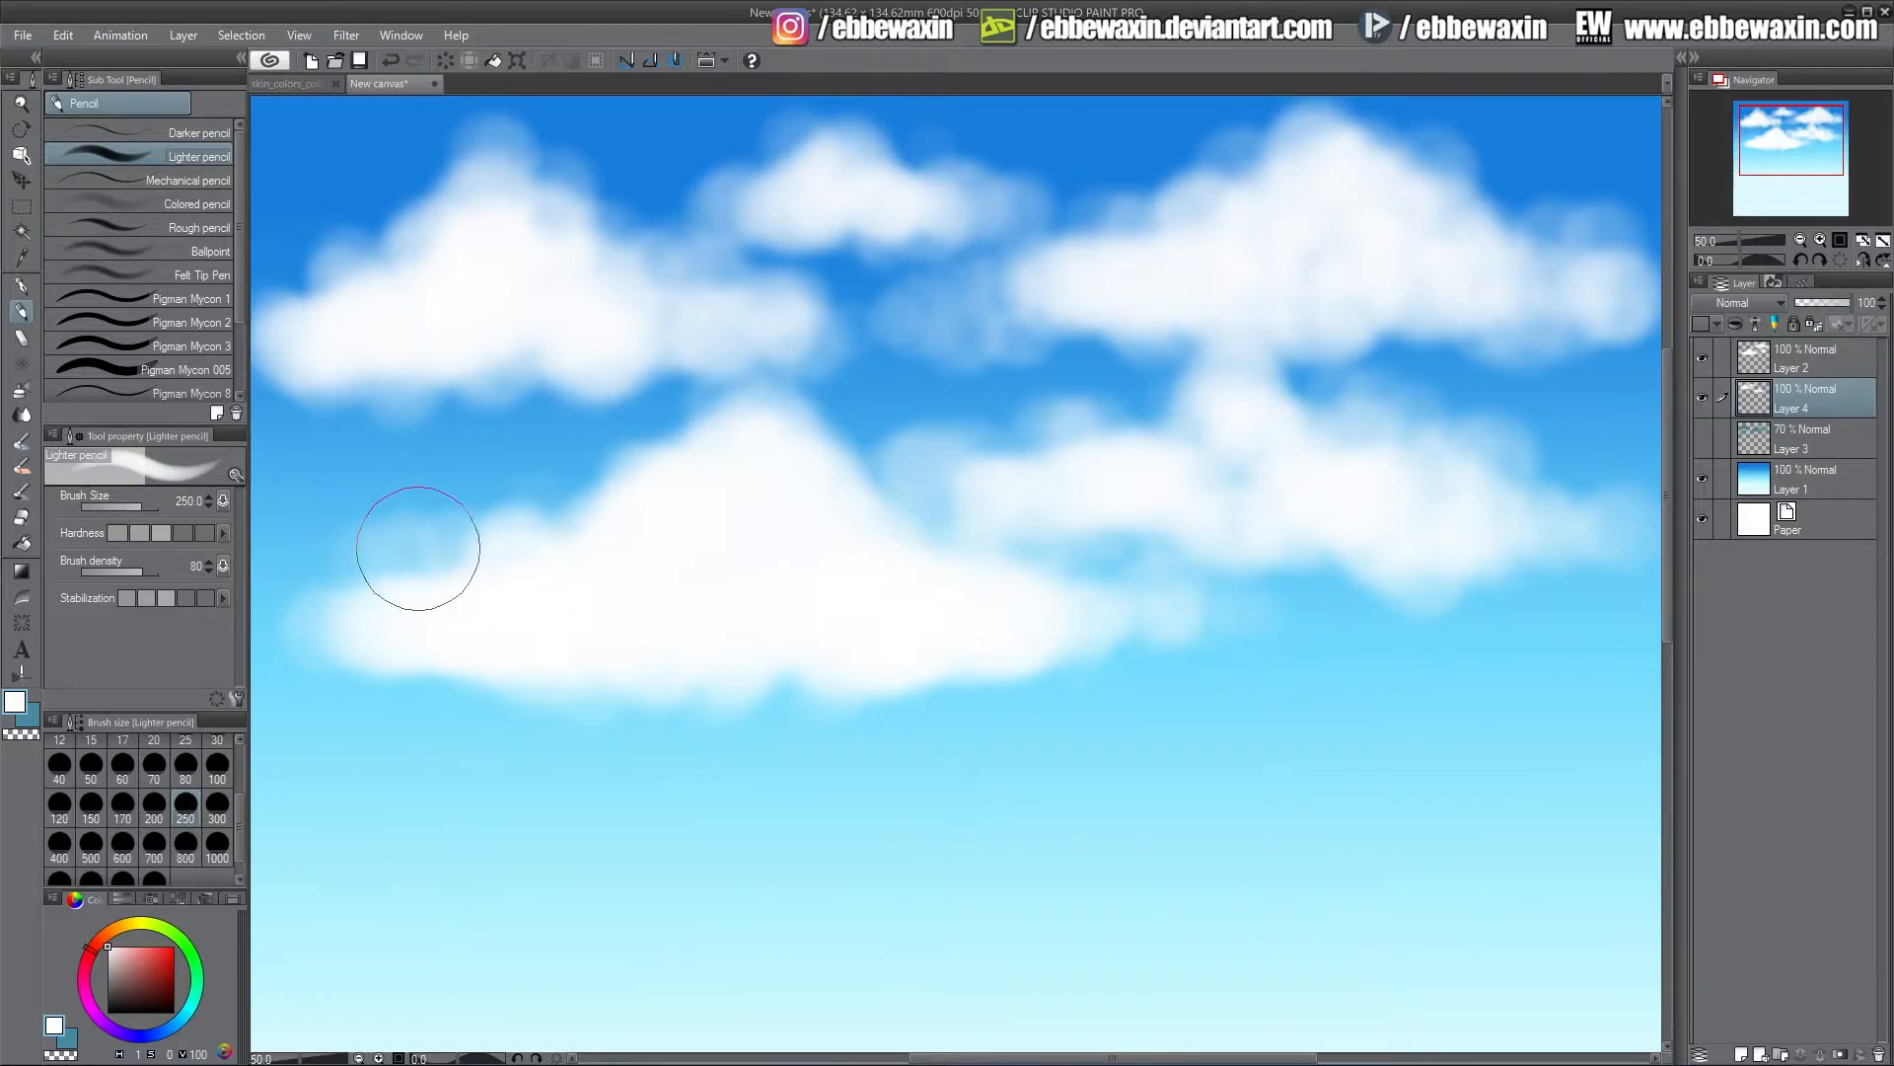
click(1822, 304)
drag(1822, 304, 1814, 305)
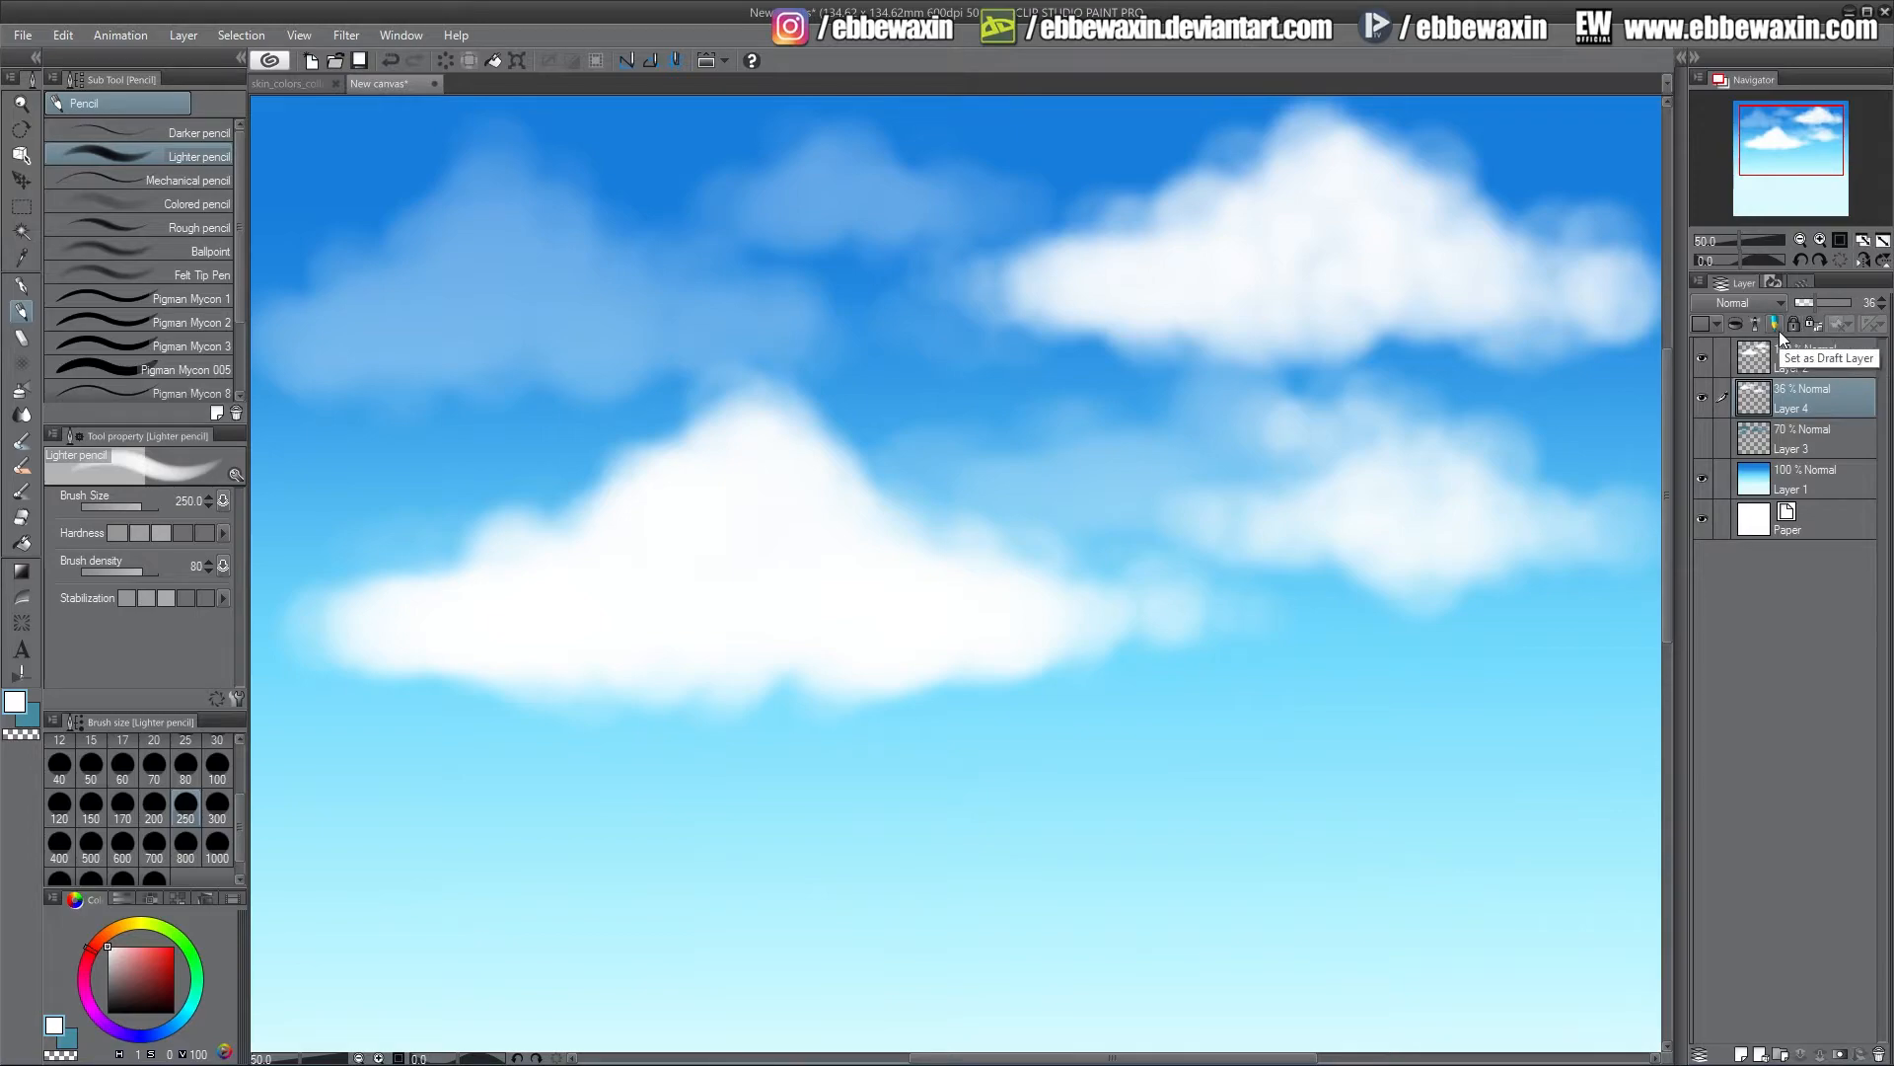
drag(1821, 304, 1853, 304)
Recolour the new clouds grey with Hue/Saturation/Luminosity: hue -63, saturation -56, brightness -38
click(63, 36)
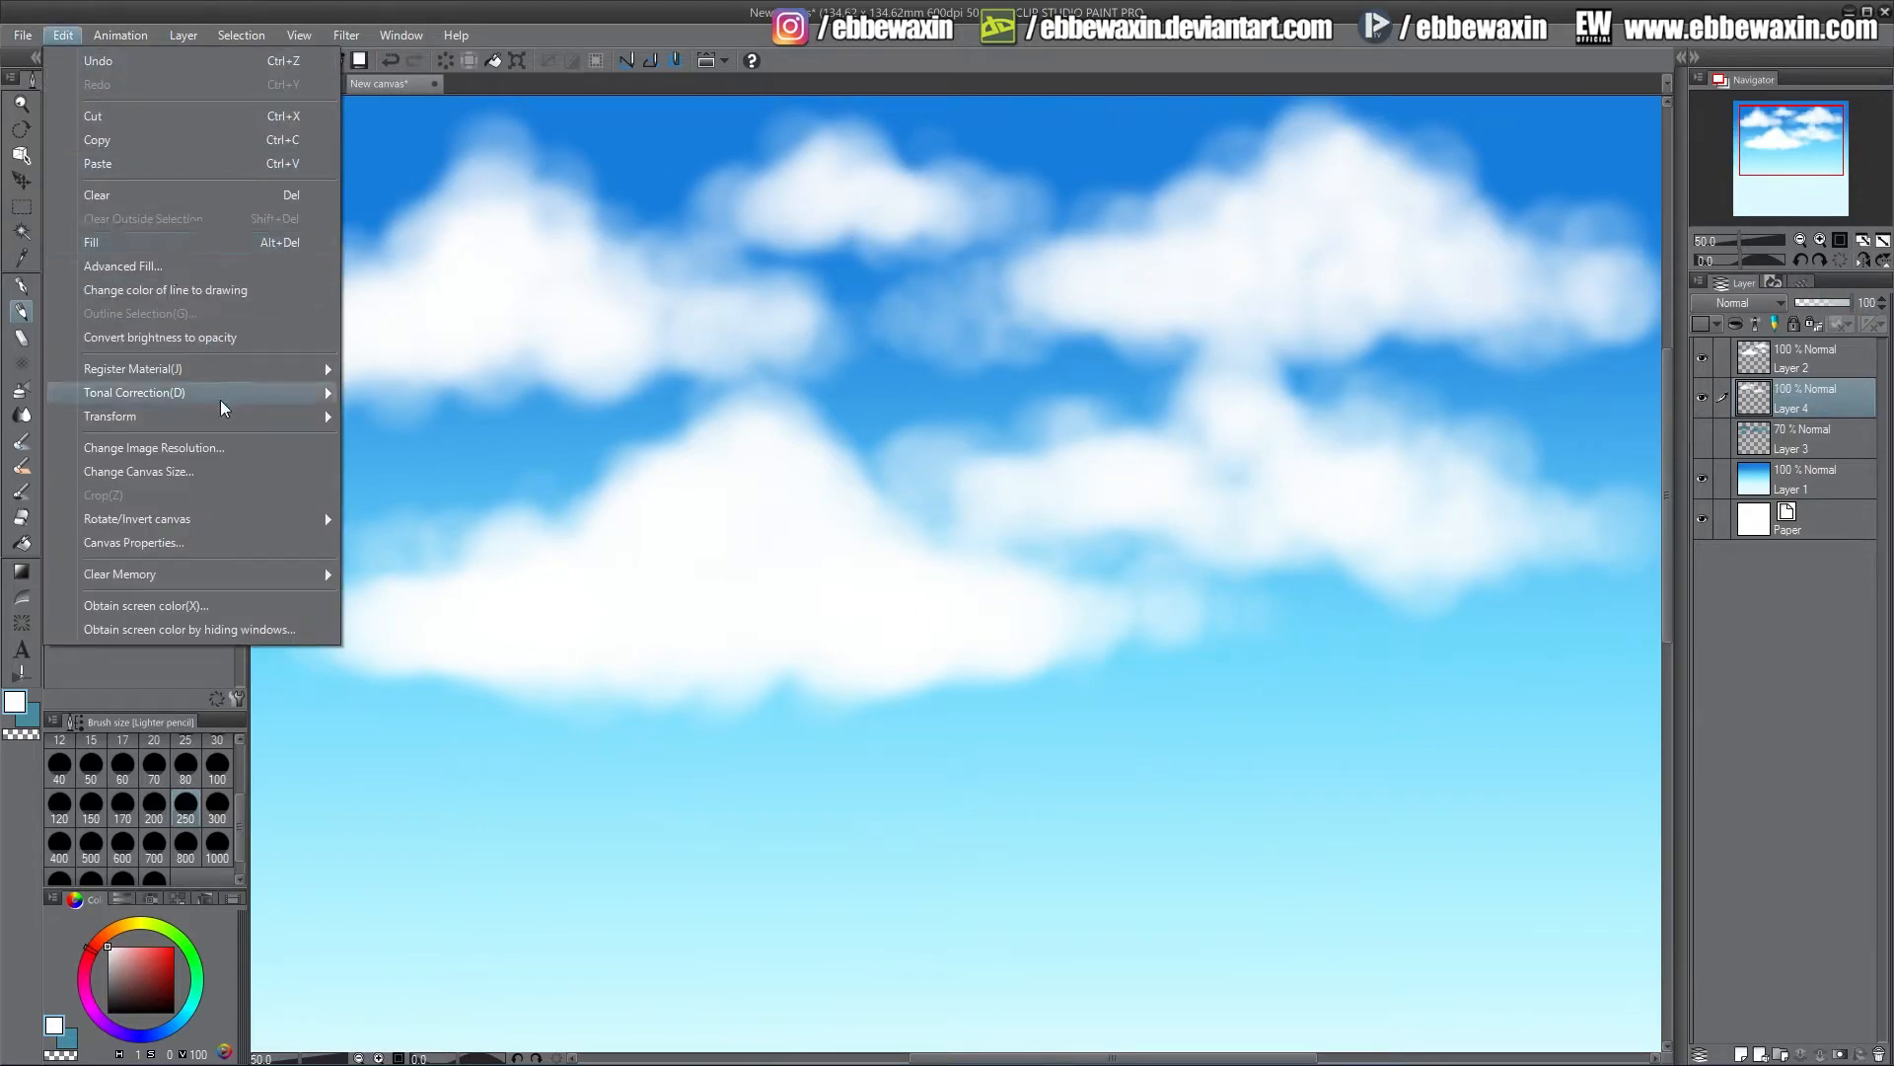
mouse_move(221, 395)
click(490, 423)
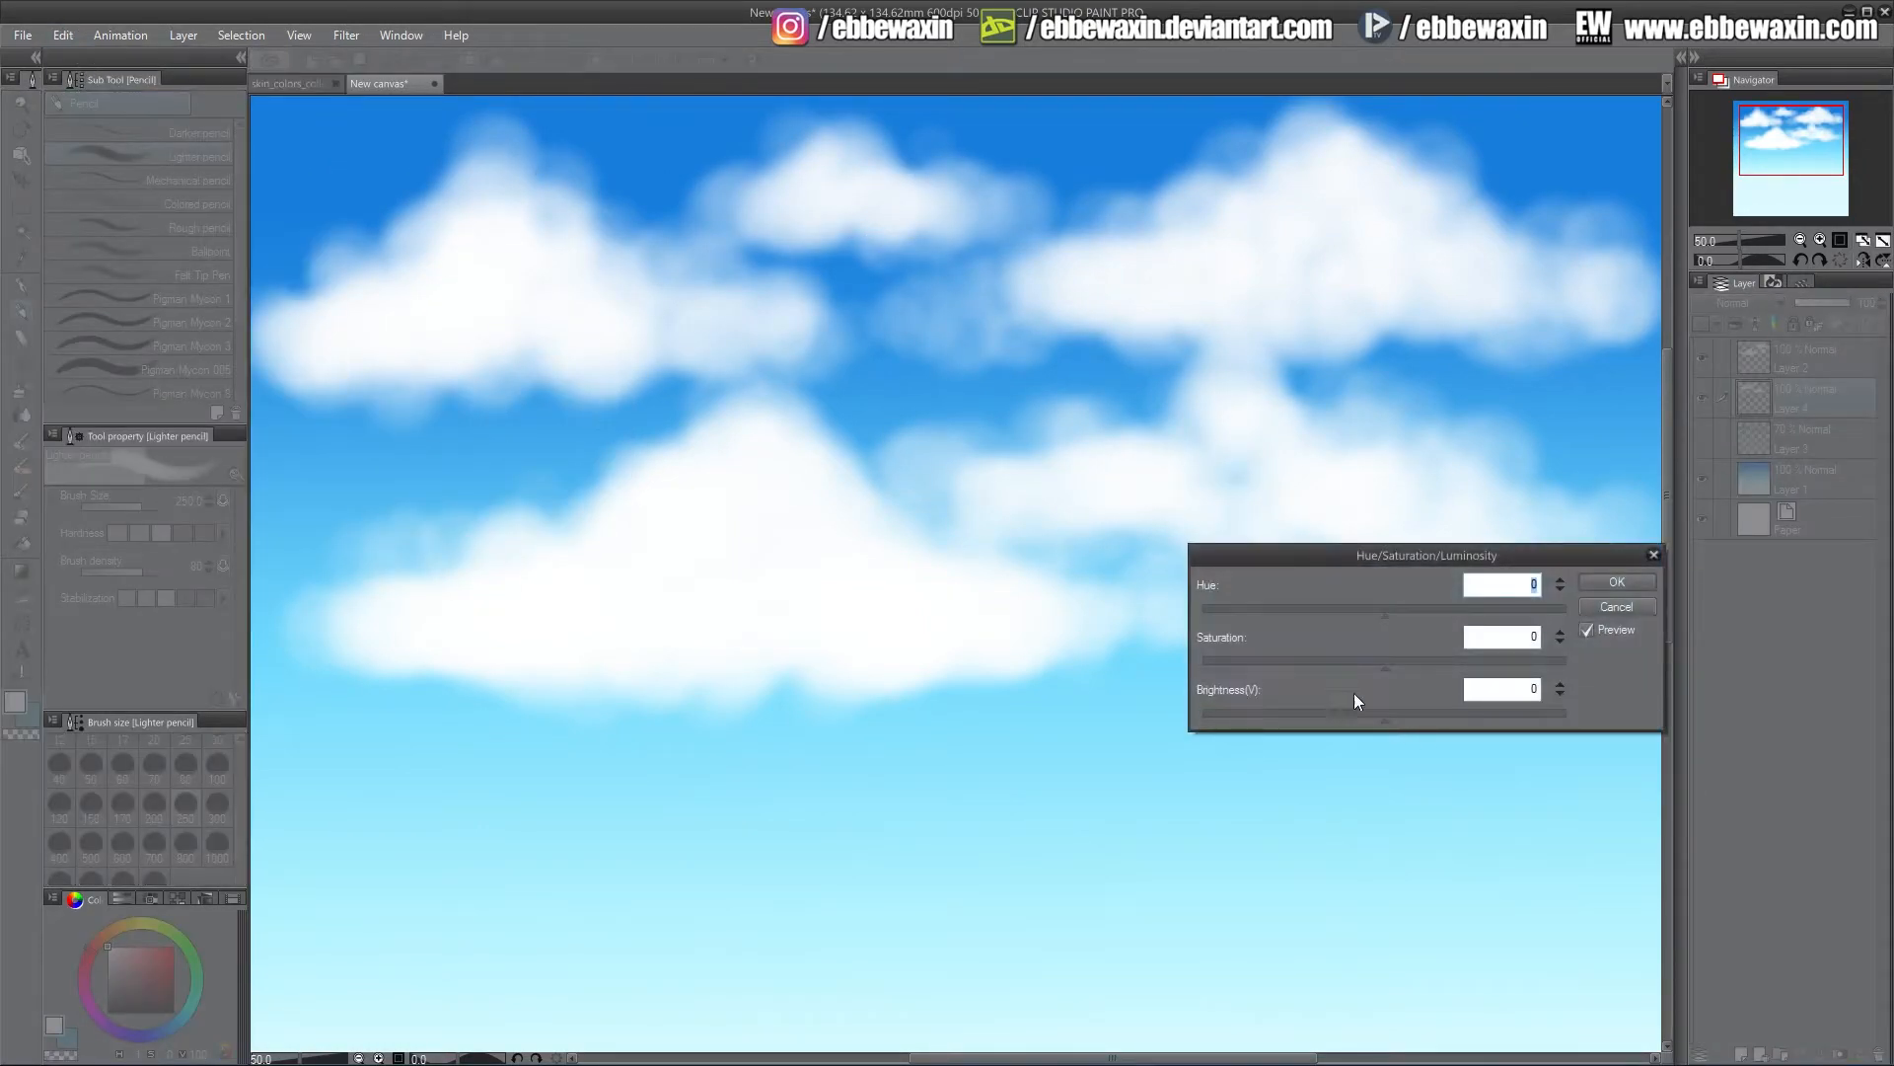
drag(1384, 615, 1313, 718)
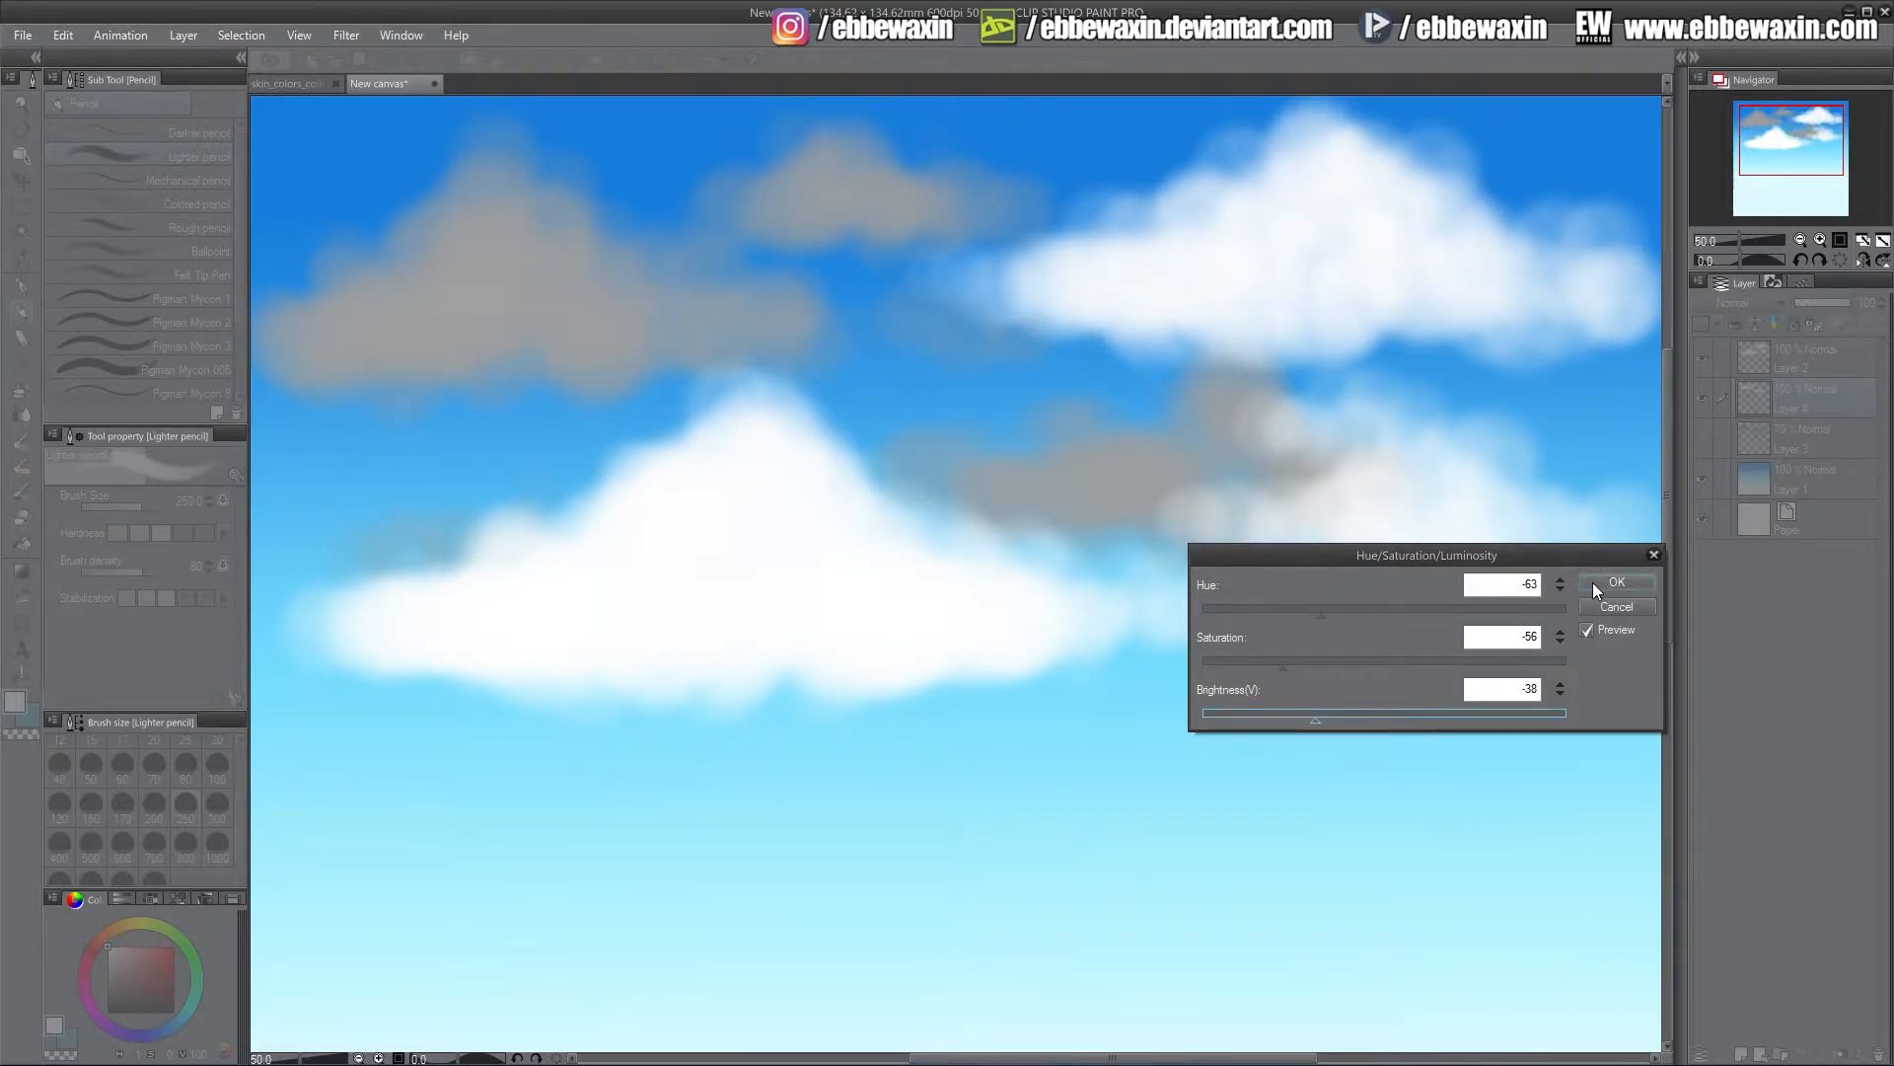
click(1598, 582)
Set this grey cloud layer's opacity to 57% and hide it
drag(1827, 301, 1819, 304)
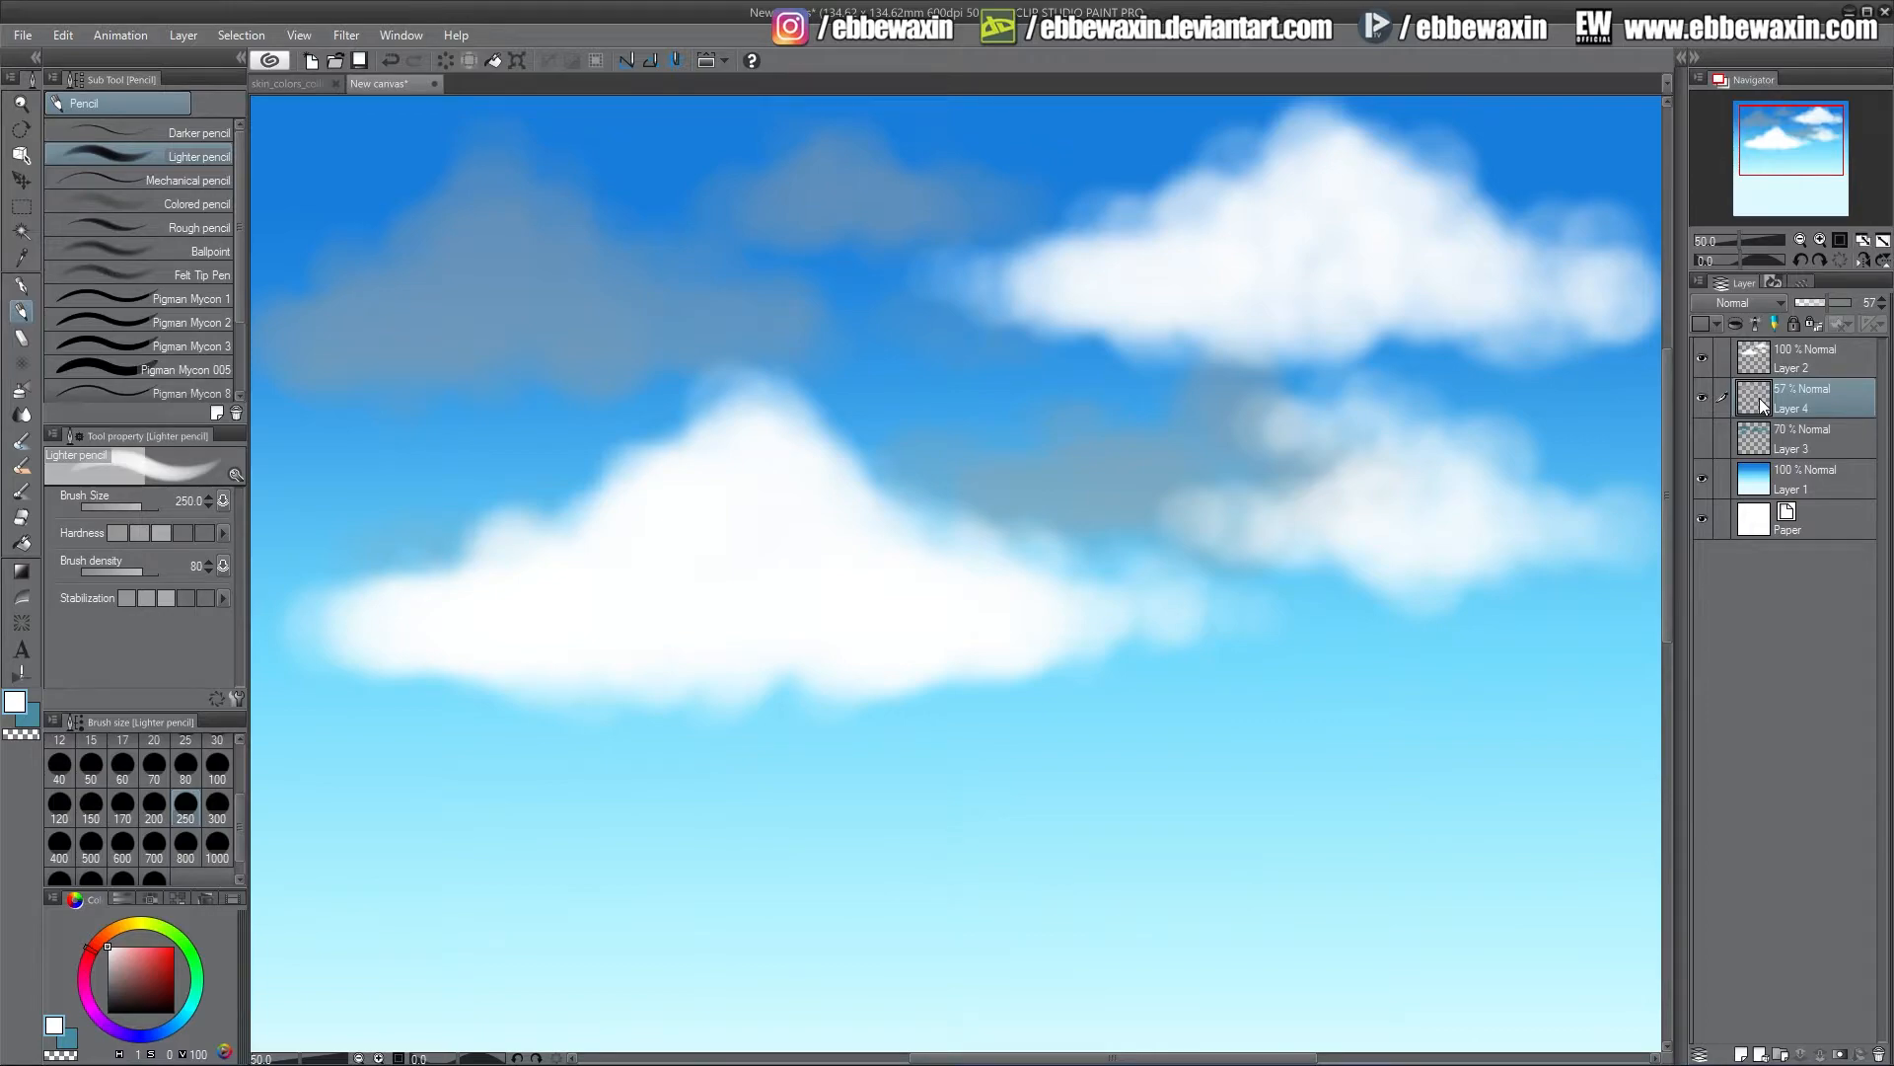
click(1704, 397)
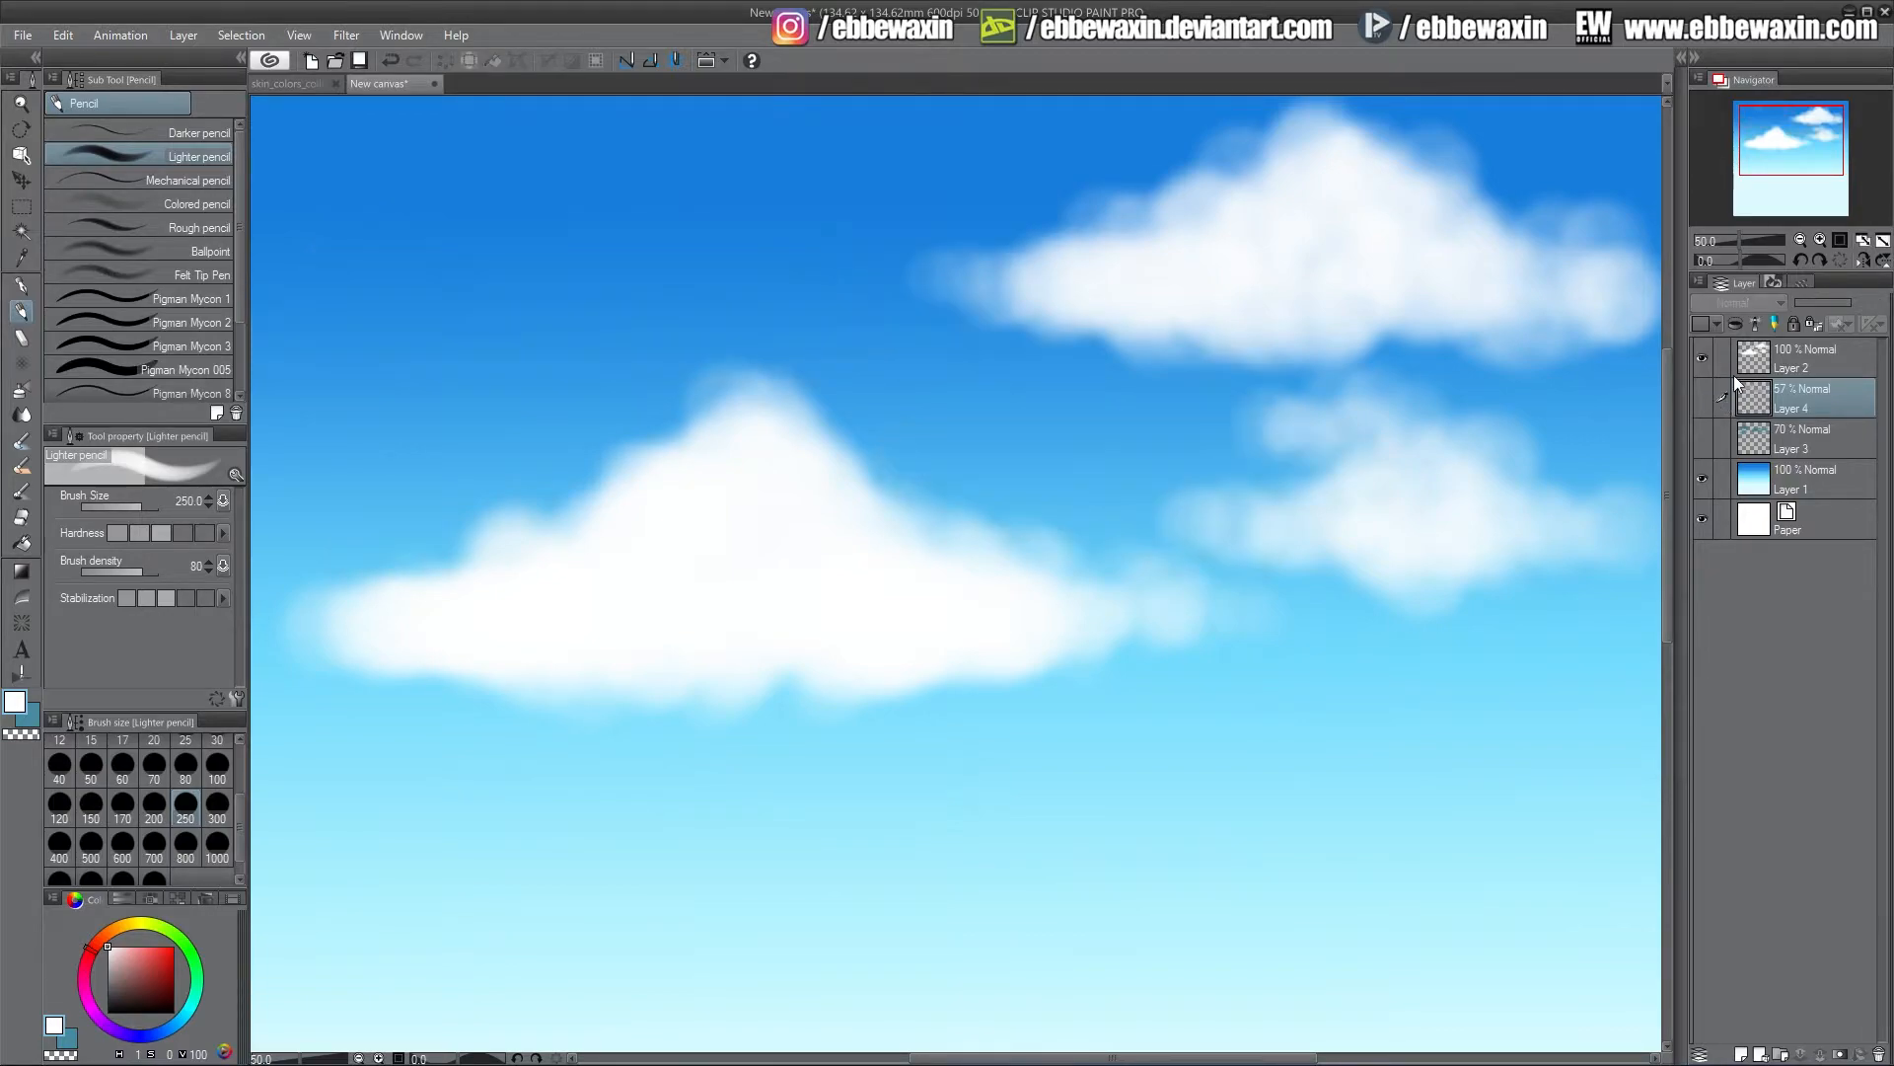
Add a new layer above the white clouds layer
click(1794, 358)
click(1741, 1052)
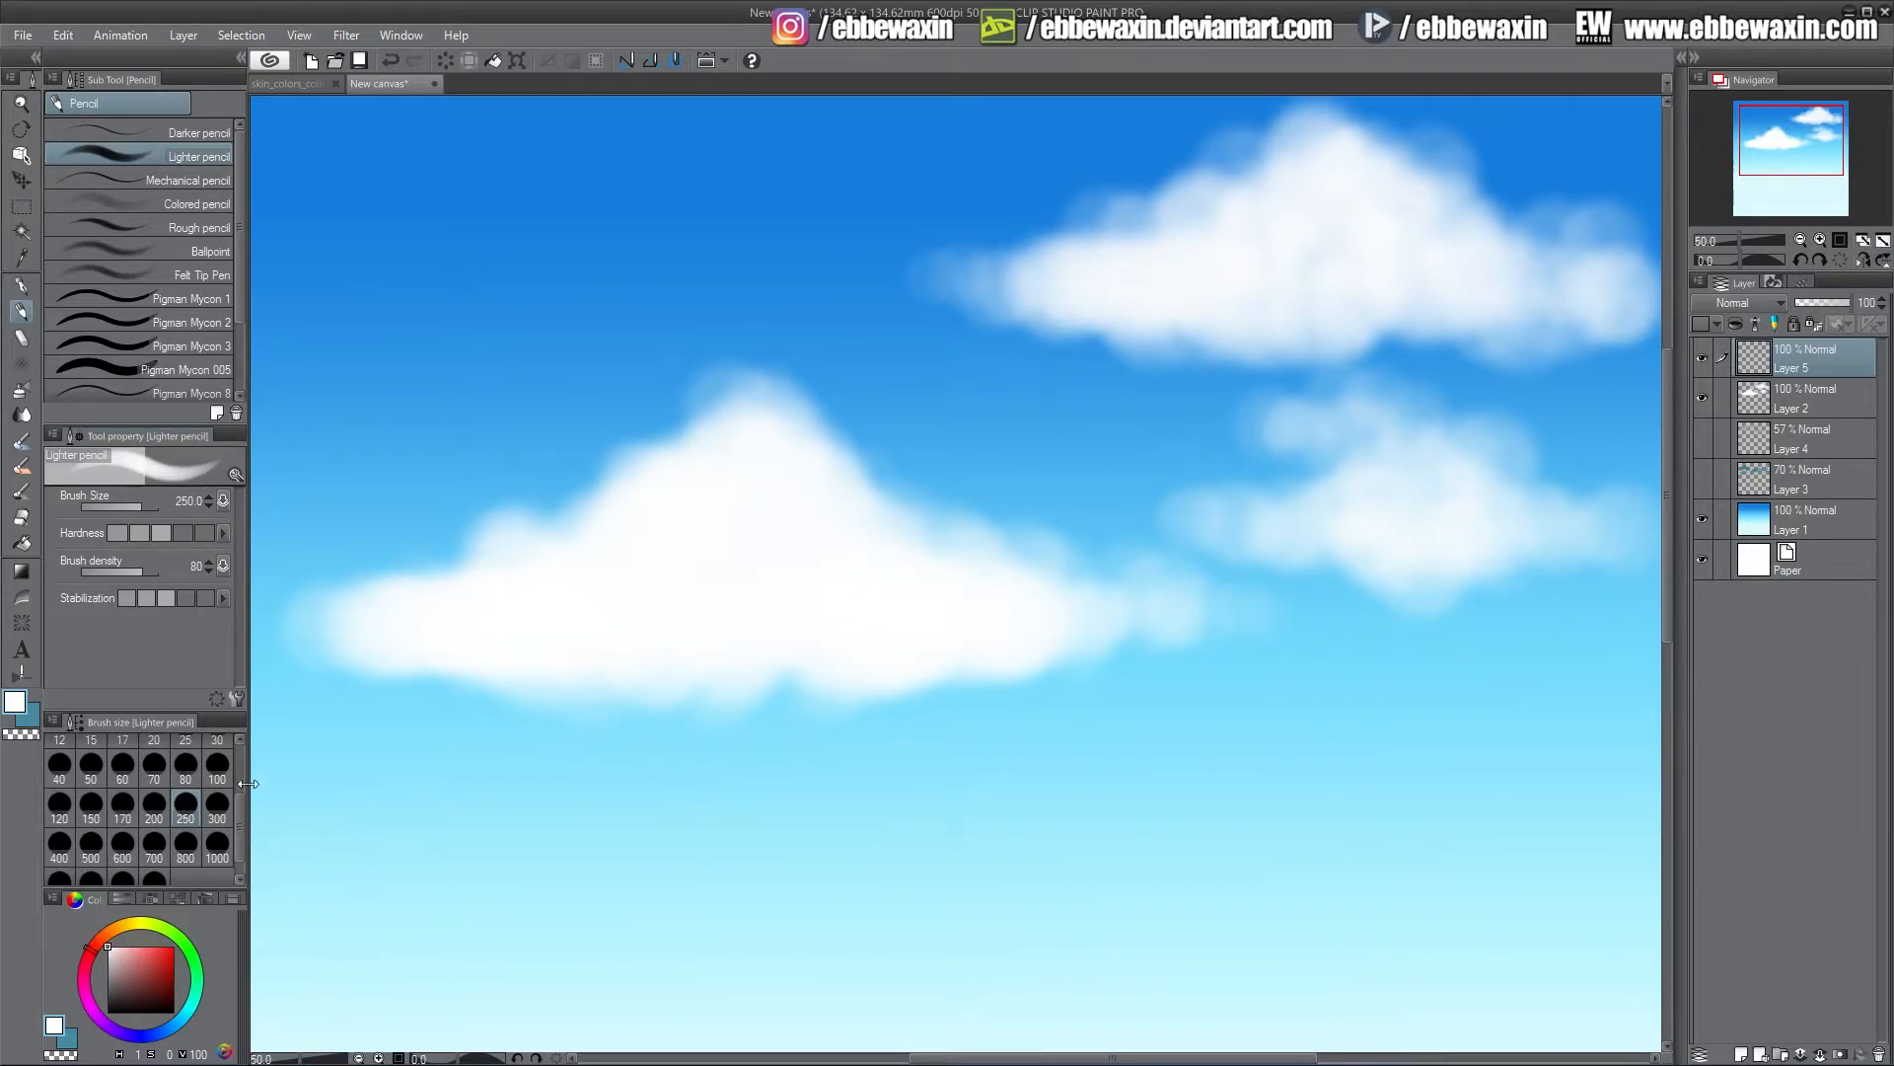
Pick a grey colour and paint shadow strokes along the underside of the left cloud with the Lighter pencil at size 100
click(128, 809)
click(182, 1021)
click(115, 968)
drag(115, 967, 121, 980)
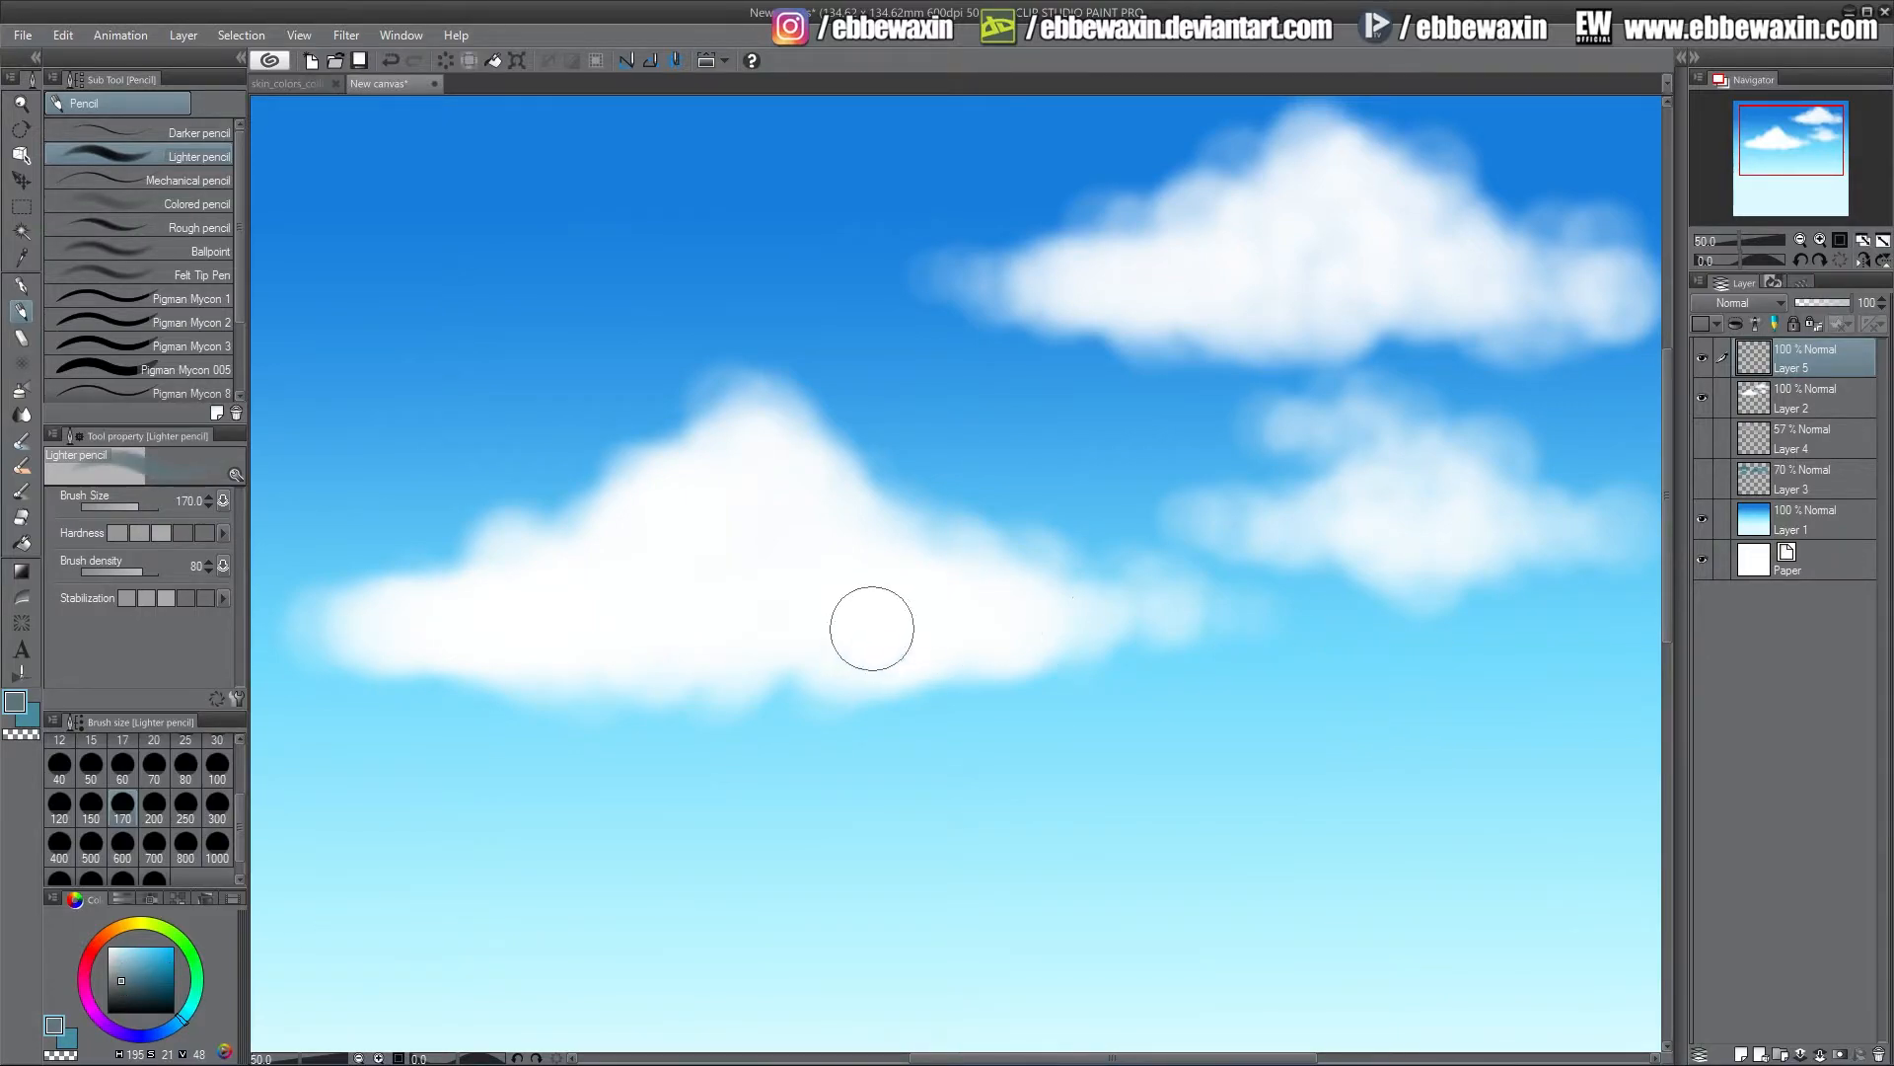
click(92, 807)
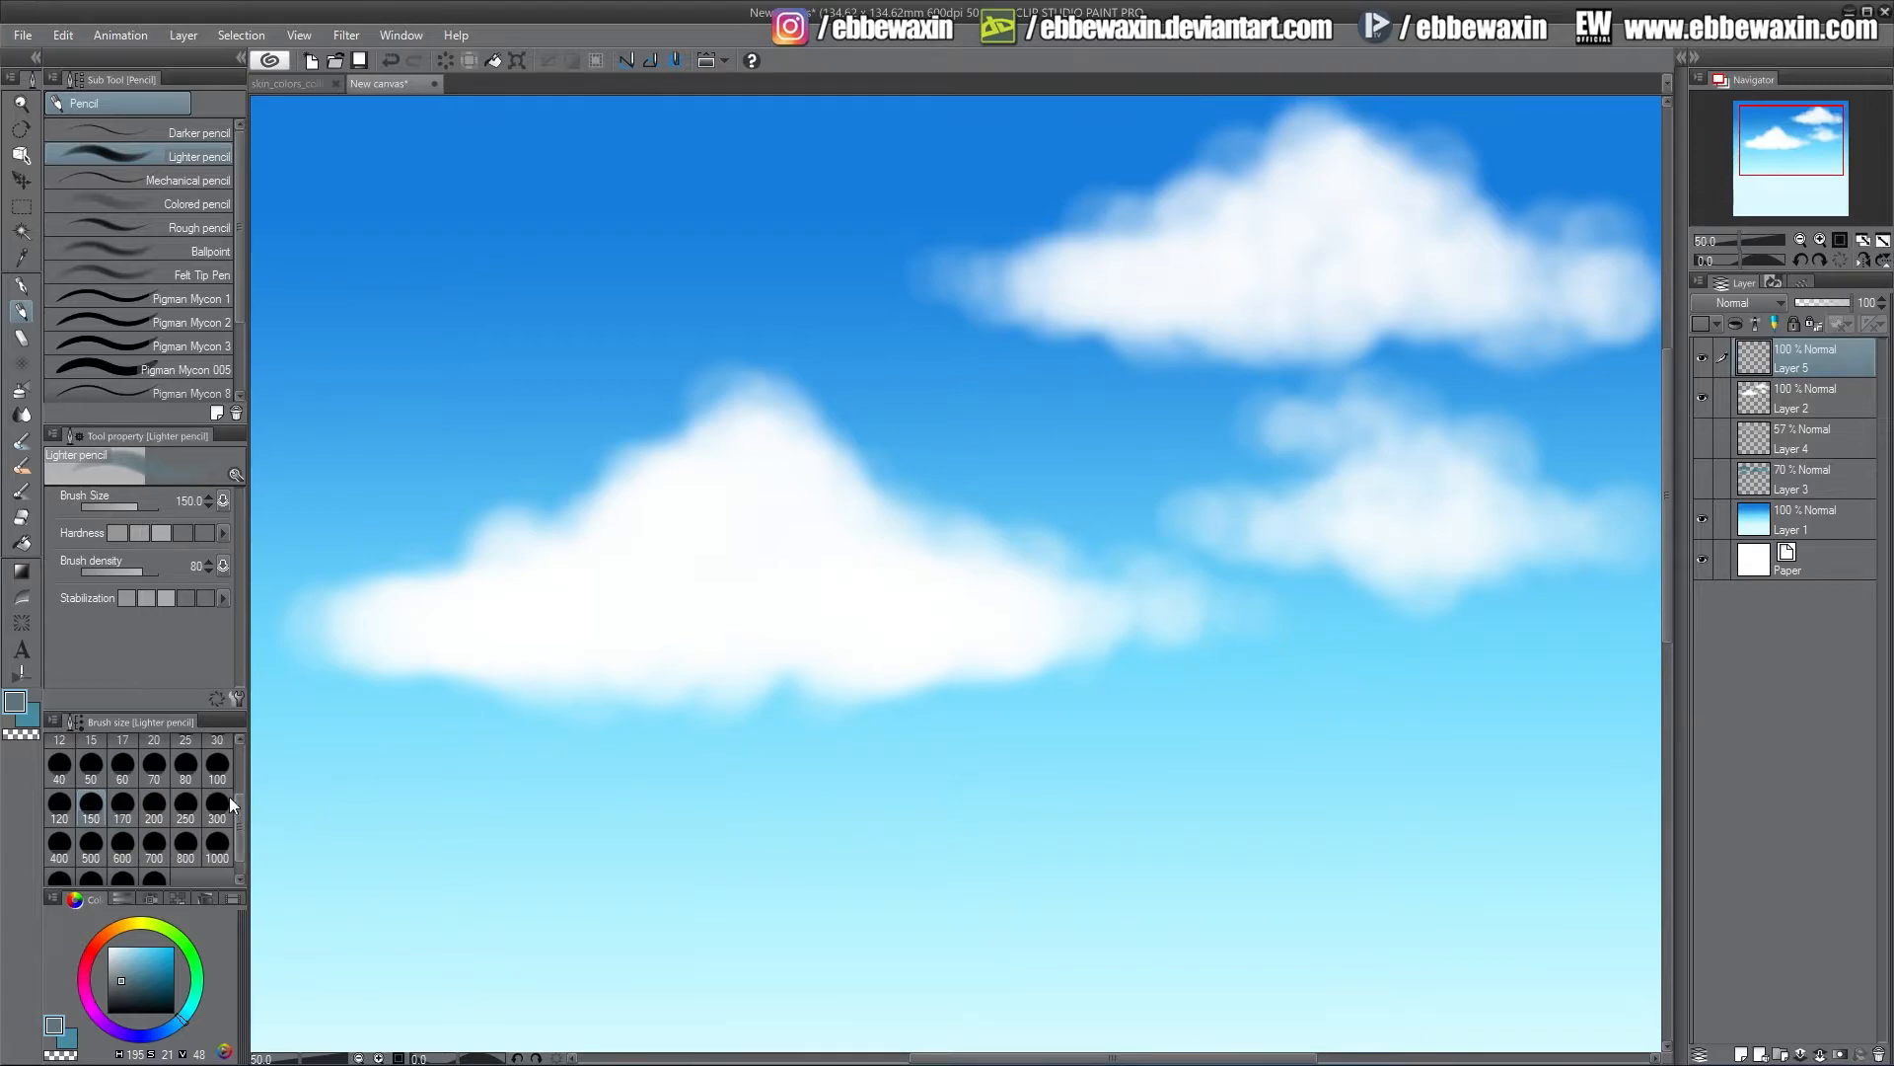
click(217, 767)
mouse_move(351, 646)
mouse_down()
mouse_move(424, 626)
mouse_move(506, 660)
mouse_move(592, 651)
mouse_up()
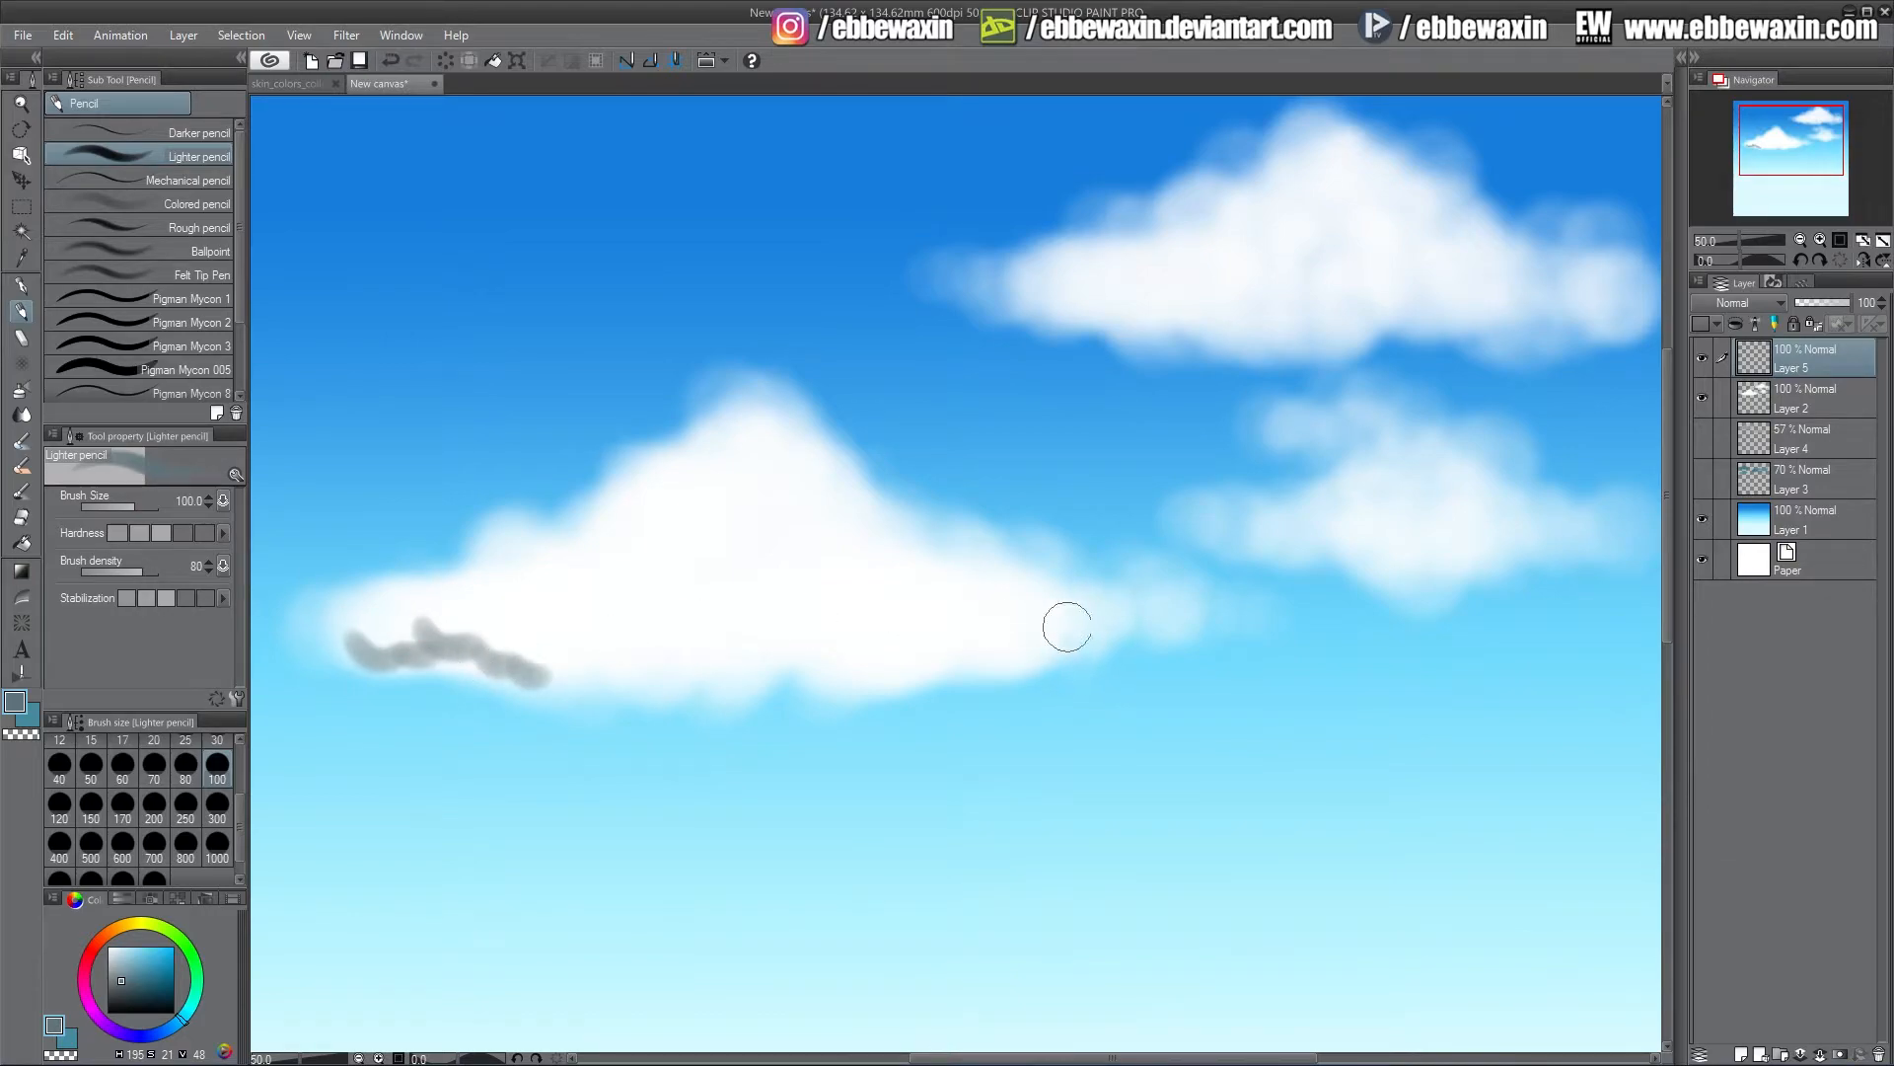
mouse_move(1067, 627)
mouse_down()
mouse_move(867, 686)
mouse_move(784, 660)
mouse_move(711, 689)
mouse_move(572, 675)
mouse_up()
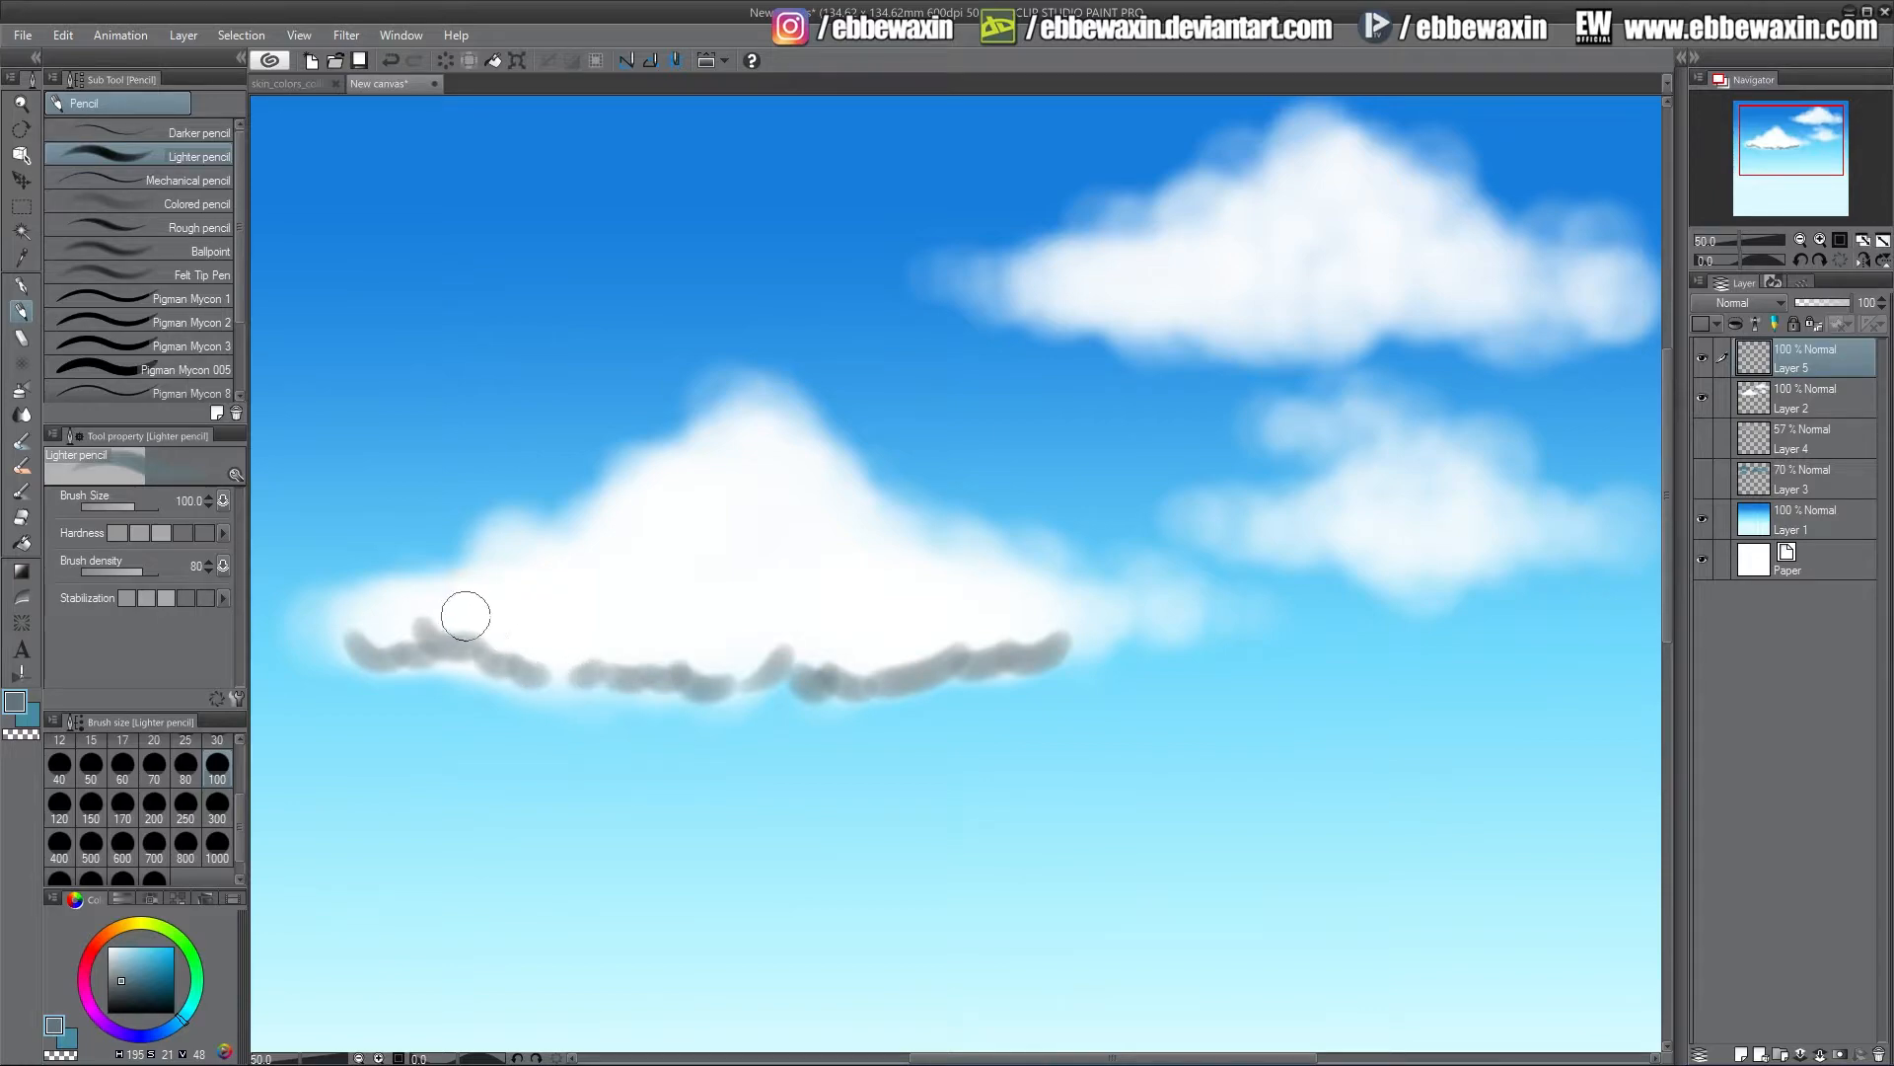
mouse_move(465, 616)
mouse_down()
mouse_move(503, 622)
mouse_move(434, 636)
mouse_move(498, 671)
mouse_move(350, 659)
mouse_move(380, 624)
mouse_move(326, 628)
mouse_up()
Reduce the pencil to size 80 and add more grey scalloped shadow strokes across the left cloud's lower half
click(185, 769)
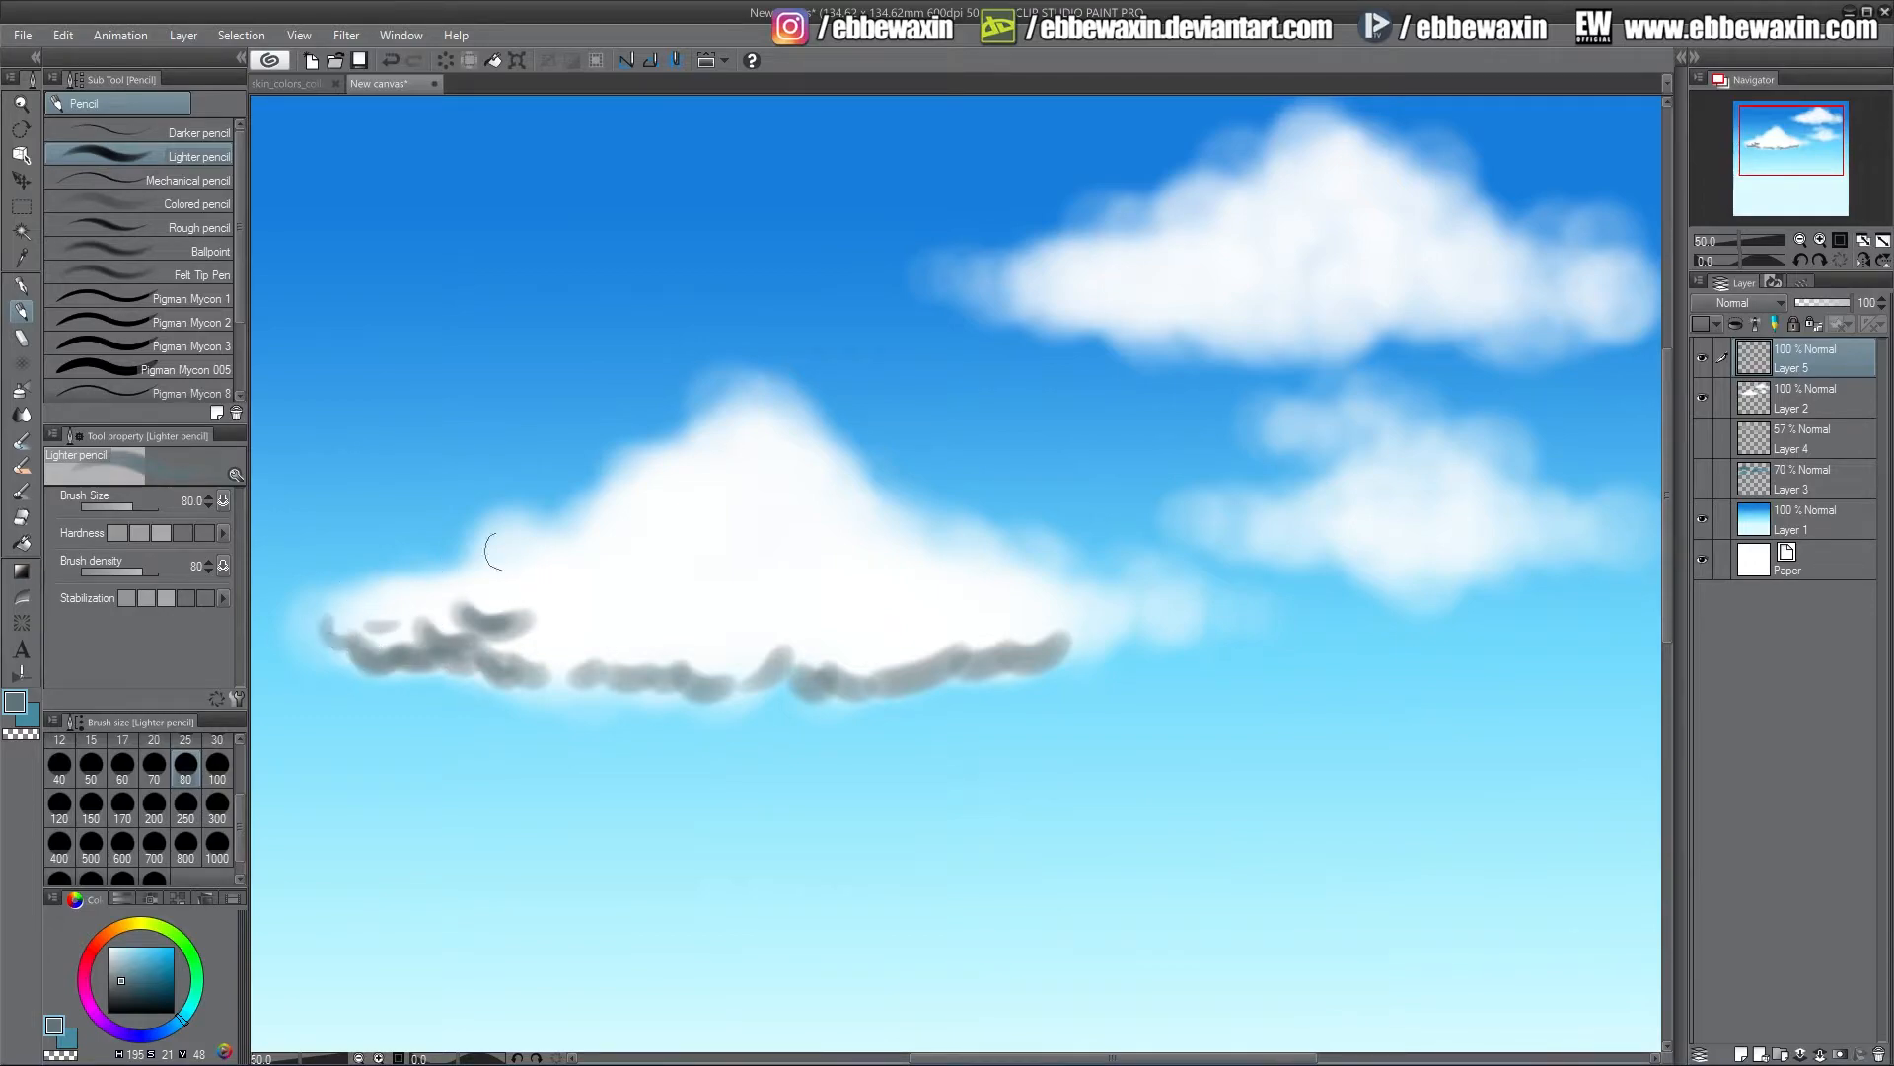
mouse_move(578, 648)
mouse_down()
mouse_move(619, 628)
mouse_move(586, 646)
mouse_move(719, 649)
mouse_move(676, 659)
mouse_move(734, 681)
mouse_move(558, 683)
mouse_up()
mouse_move(779, 652)
mouse_down()
mouse_move(747, 678)
mouse_move(931, 599)
mouse_move(685, 633)
mouse_move(500, 599)
mouse_move(441, 610)
mouse_move(516, 577)
mouse_move(479, 615)
mouse_move(483, 593)
mouse_move(609, 626)
mouse_move(726, 621)
mouse_move(769, 581)
mouse_move(731, 584)
mouse_move(836, 539)
mouse_move(753, 557)
mouse_move(724, 524)
mouse_move(700, 560)
mouse_up()
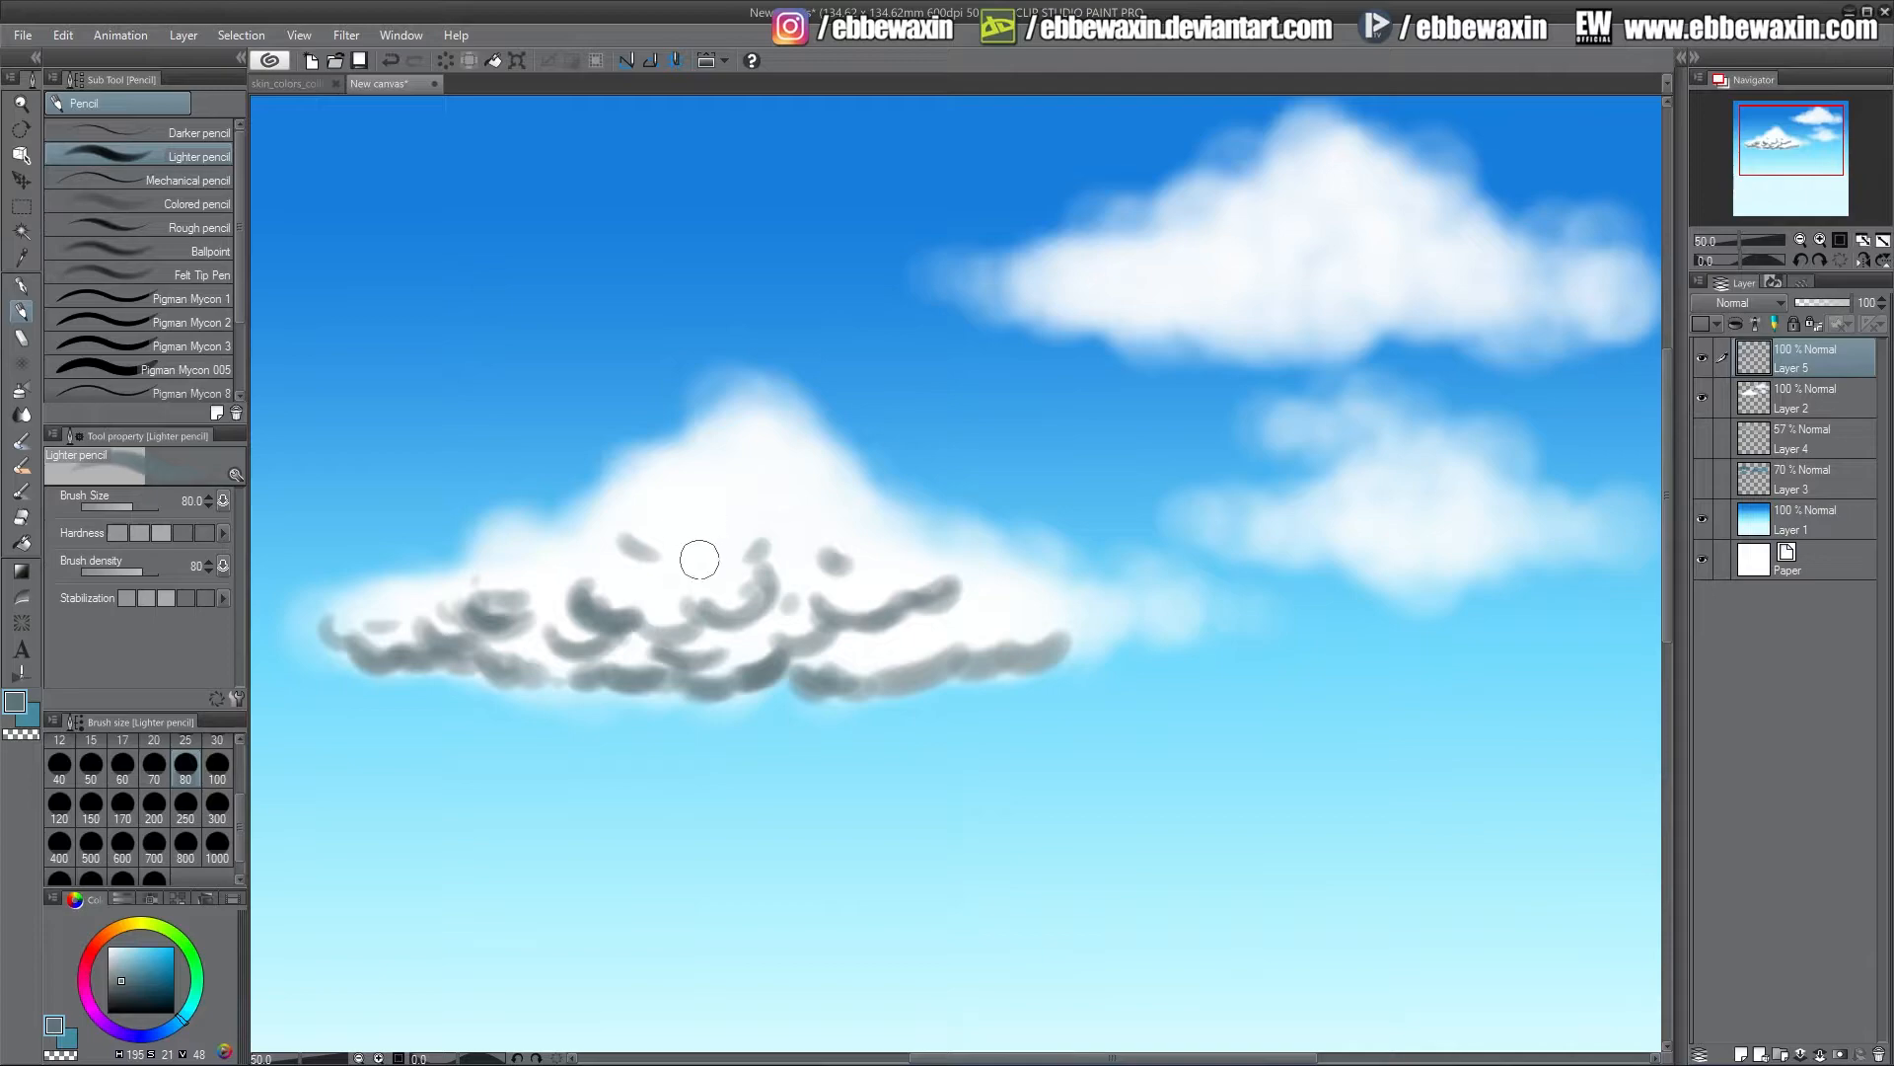
click(769, 500)
drag(814, 533, 837, 563)
mouse_move(936, 630)
mouse_down()
mouse_move(883, 642)
mouse_move(995, 601)
mouse_move(981, 616)
mouse_move(1019, 566)
mouse_move(1068, 646)
mouse_move(845, 679)
mouse_move(358, 646)
mouse_up()
mouse_move(1067, 622)
mouse_down()
mouse_move(1113, 610)
mouse_move(1044, 640)
mouse_up()
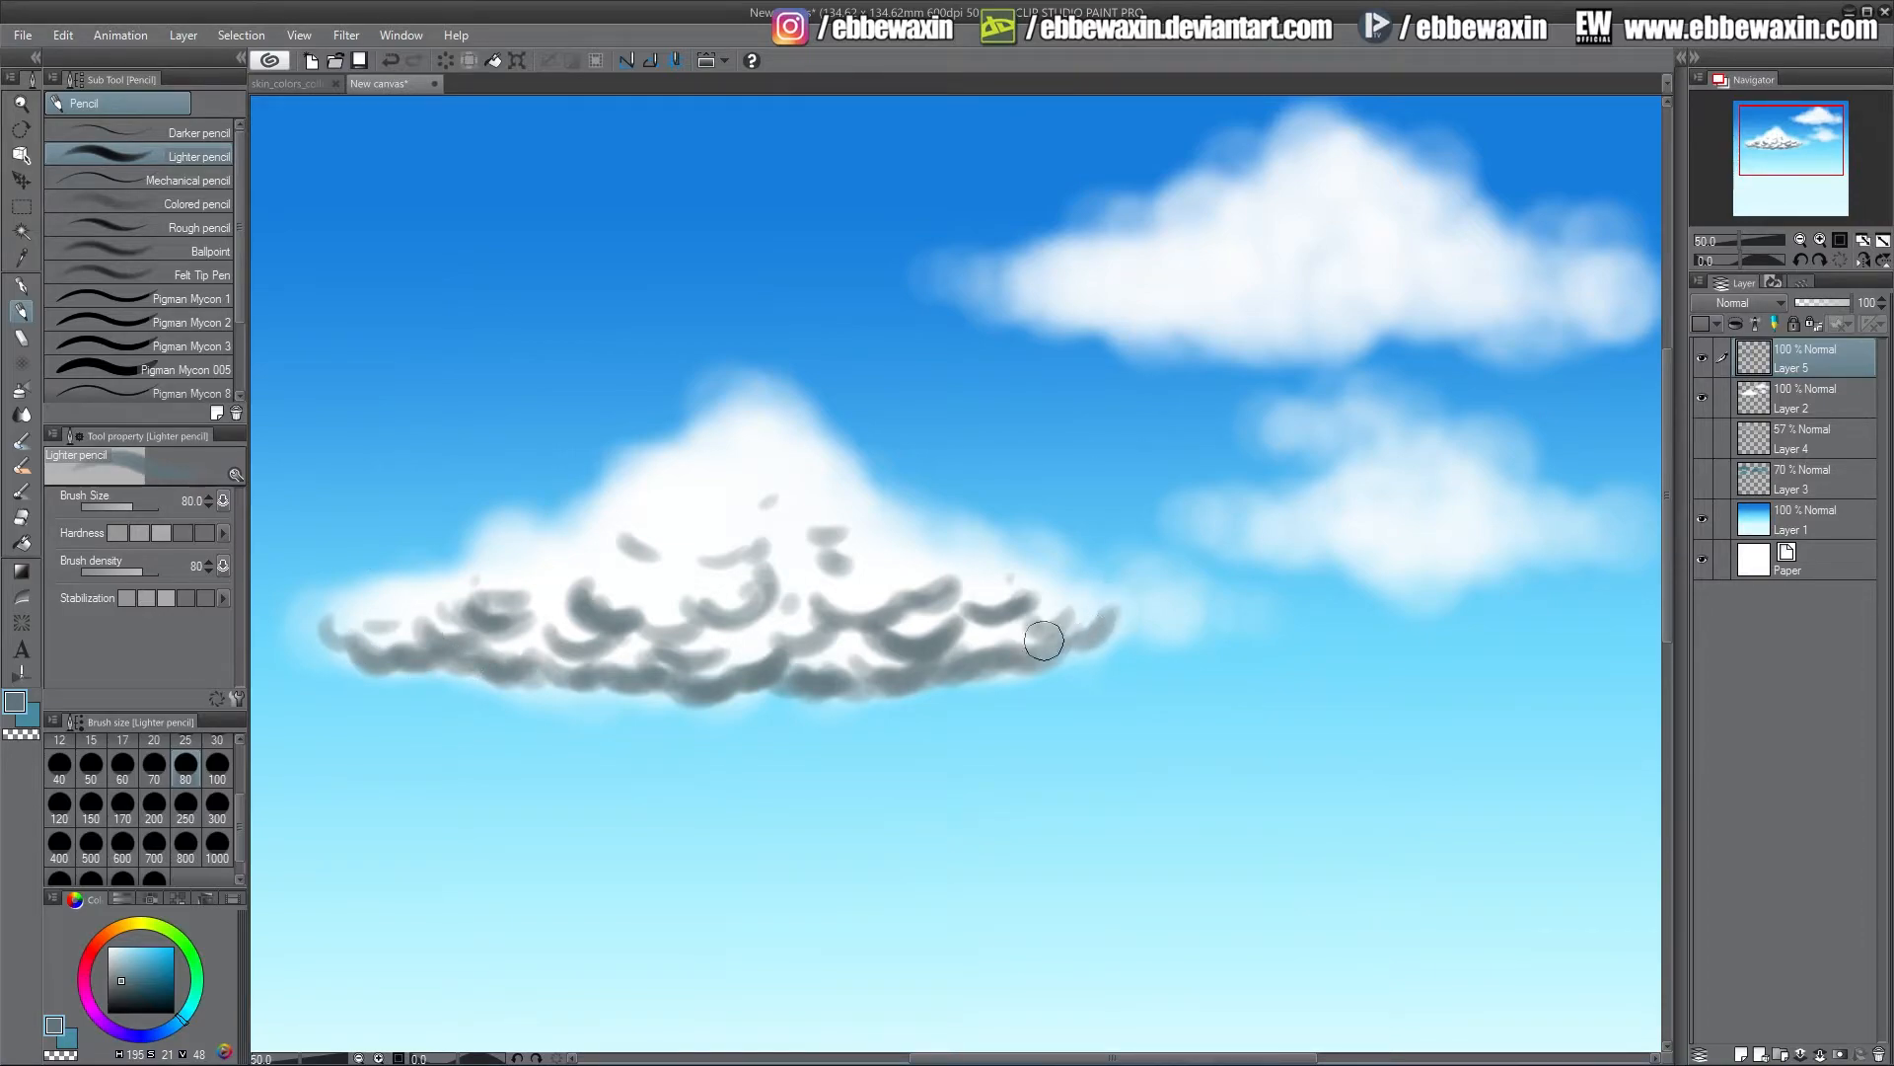
drag(530, 569, 580, 567)
mouse_move(880, 564)
mouse_down()
mouse_move(918, 519)
mouse_move(790, 541)
mouse_up()
mouse_move(684, 582)
mouse_down()
mouse_move(667, 531)
mouse_move(682, 505)
mouse_move(736, 523)
mouse_up()
Soften the grey shadow strokes with the Soft eraser at size 400
click(21, 516)
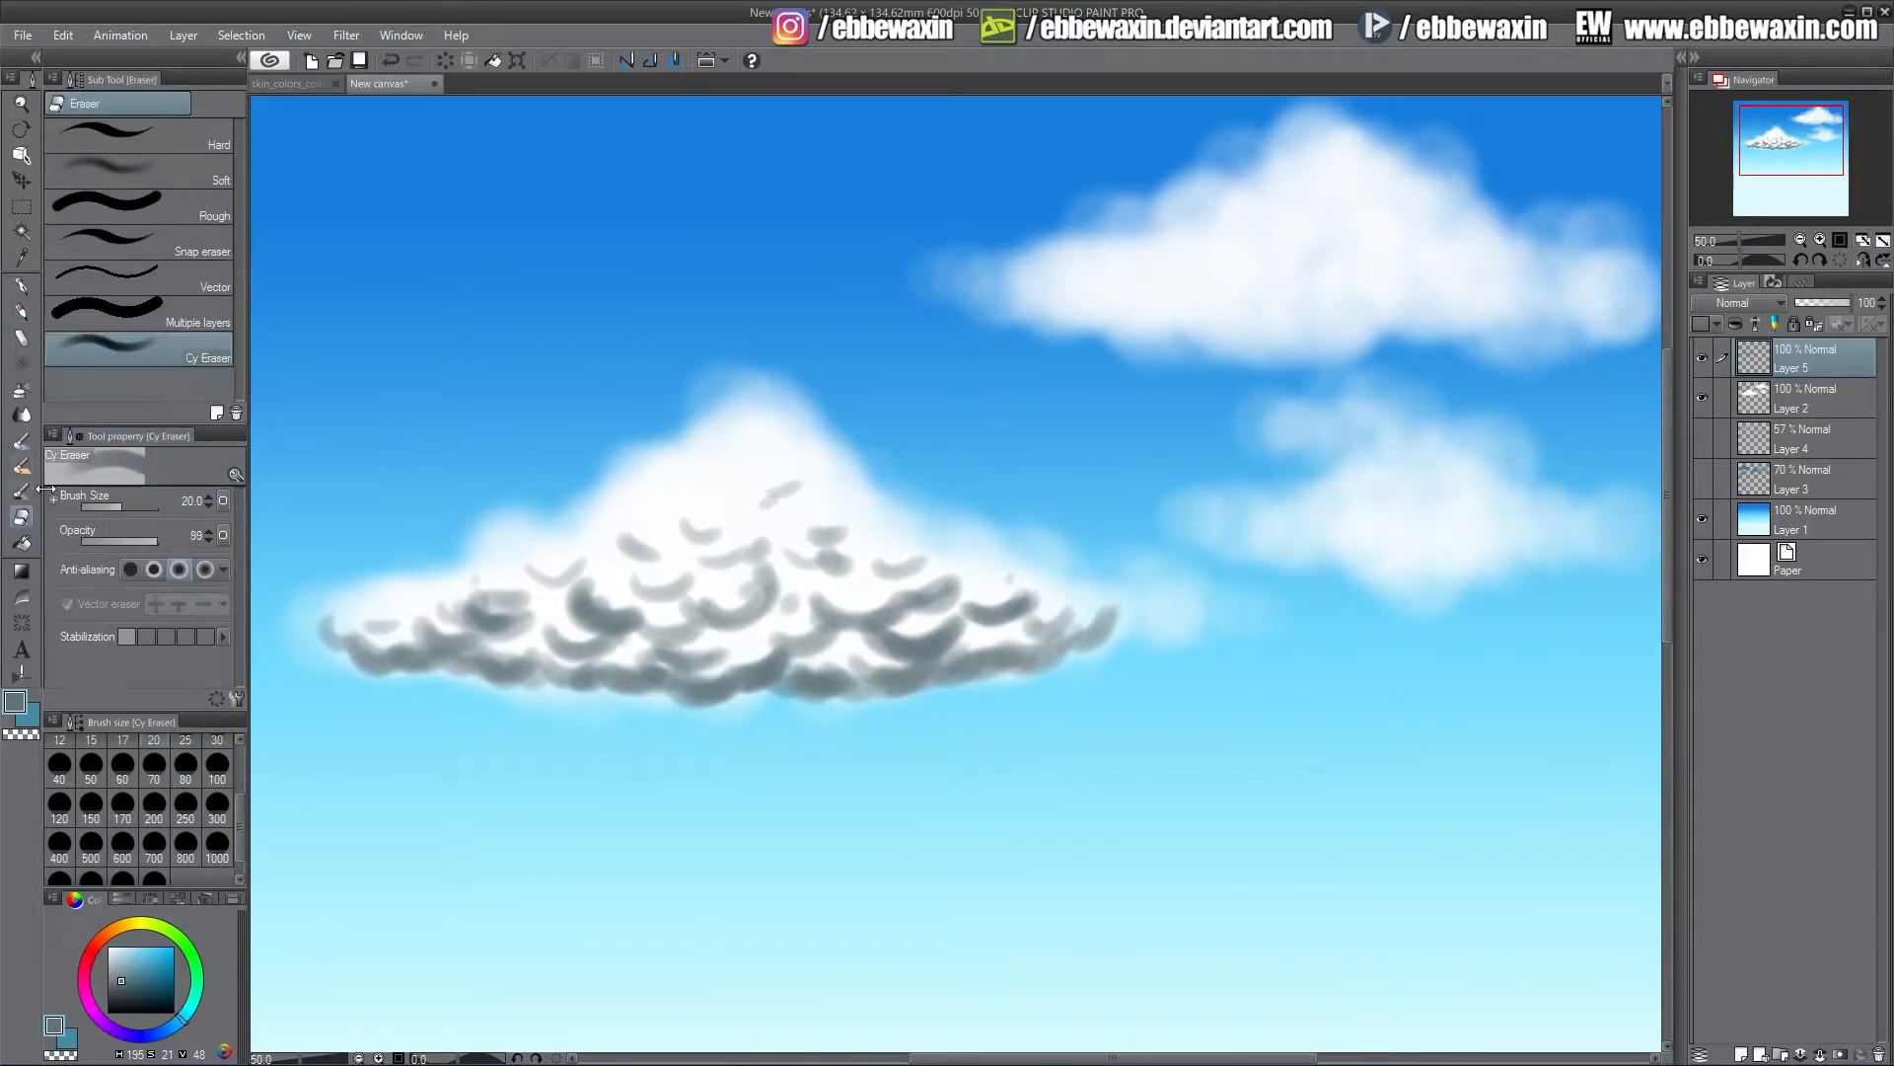
click(197, 174)
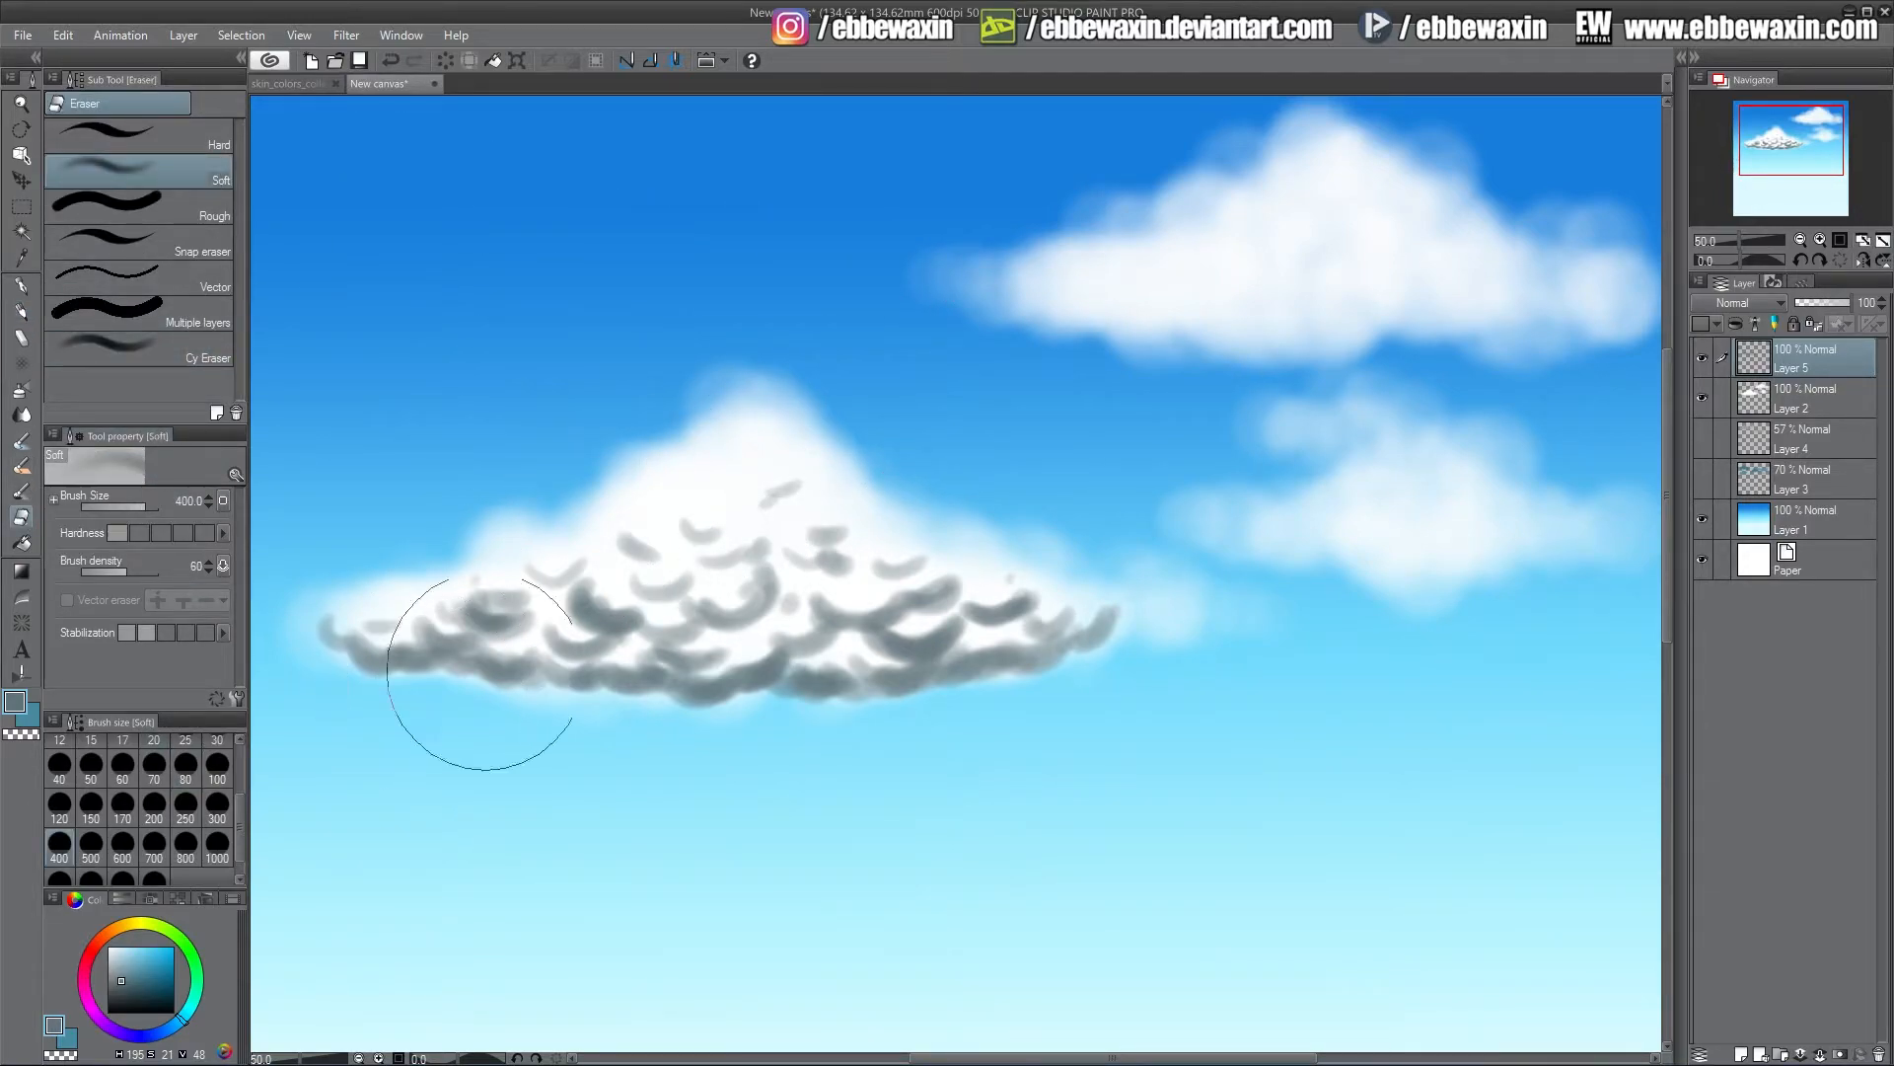
mouse_move(892, 500)
mouse_down()
mouse_move(647, 556)
mouse_move(425, 552)
mouse_move(378, 575)
mouse_move(804, 594)
mouse_move(927, 551)
mouse_move(1057, 576)
mouse_move(772, 618)
mouse_move(788, 535)
mouse_move(885, 515)
mouse_move(785, 454)
mouse_move(632, 514)
mouse_move(710, 496)
mouse_move(721, 546)
mouse_move(490, 580)
mouse_up()
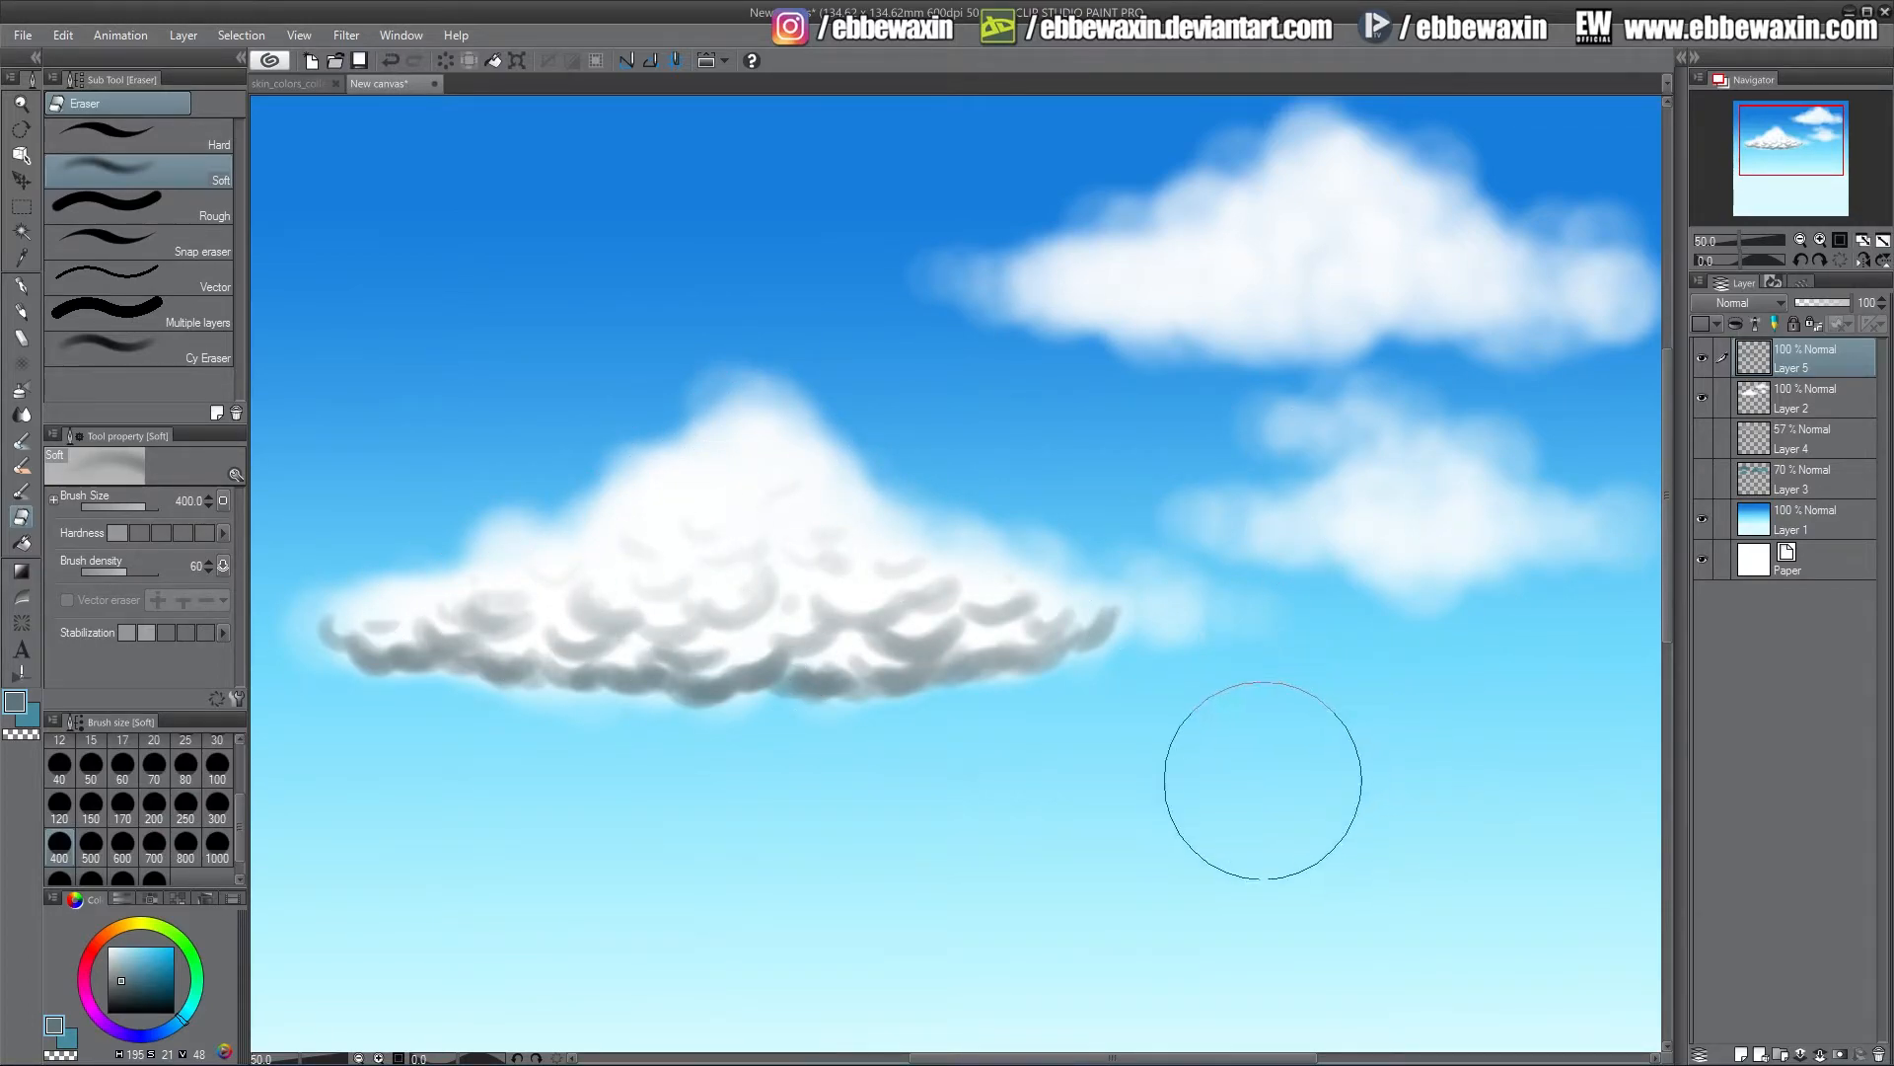
Try a Gaussian blur of 34.05 on the shadow layer and undo it
click(347, 35)
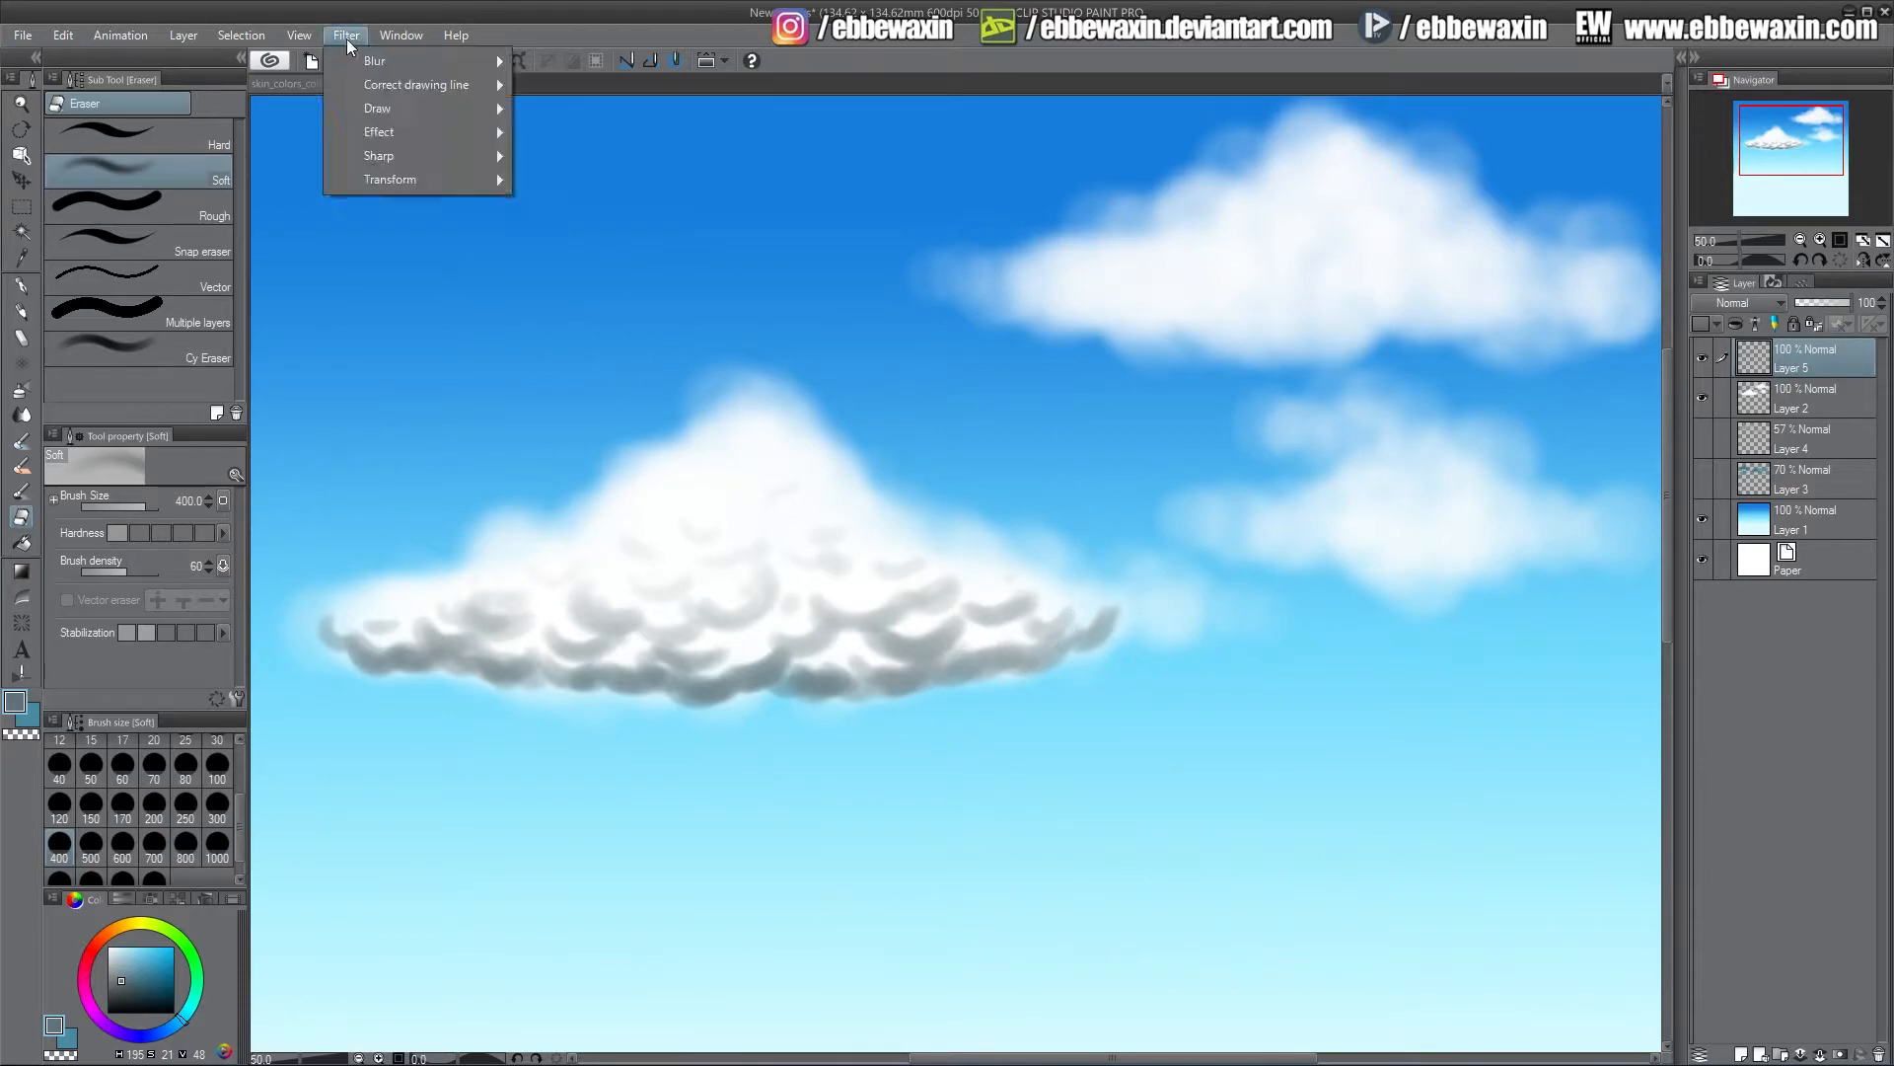
mouse_move(406, 64)
click(594, 107)
drag(1066, 777, 1152, 778)
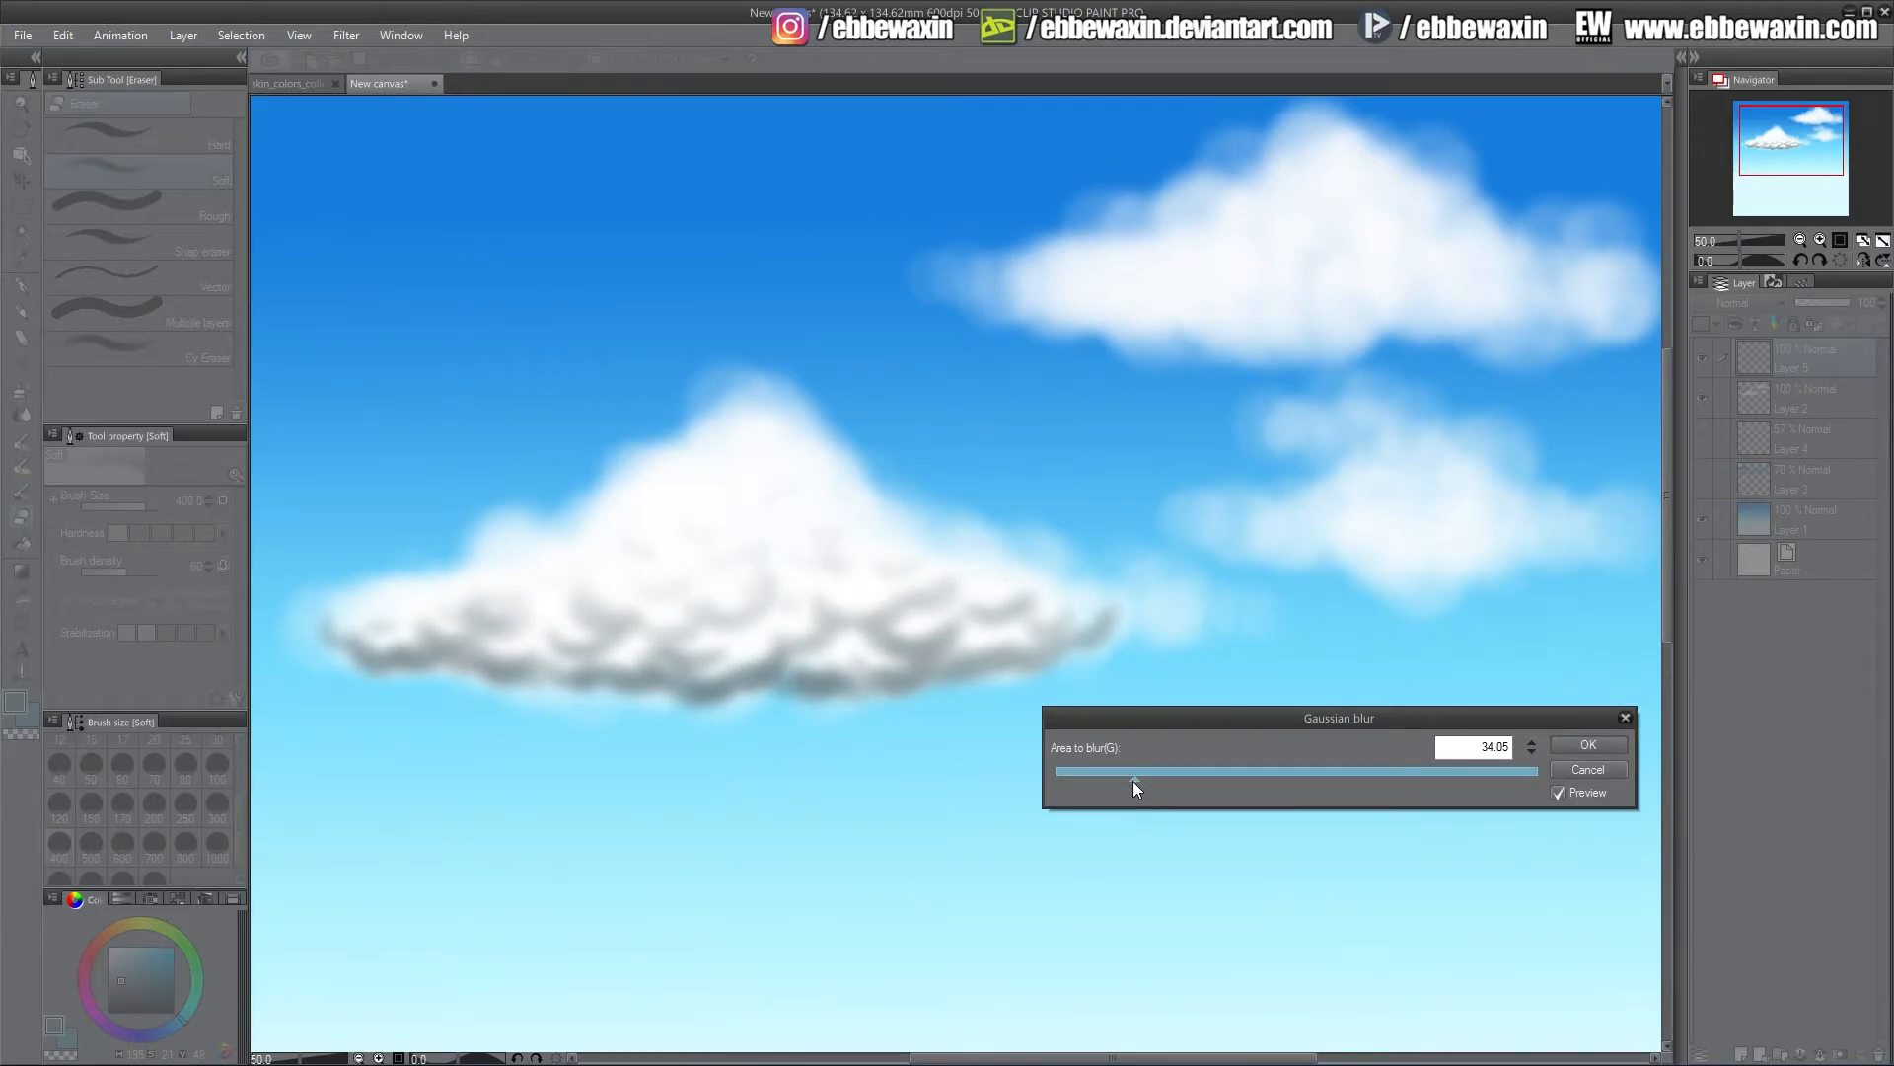
click(1566, 747)
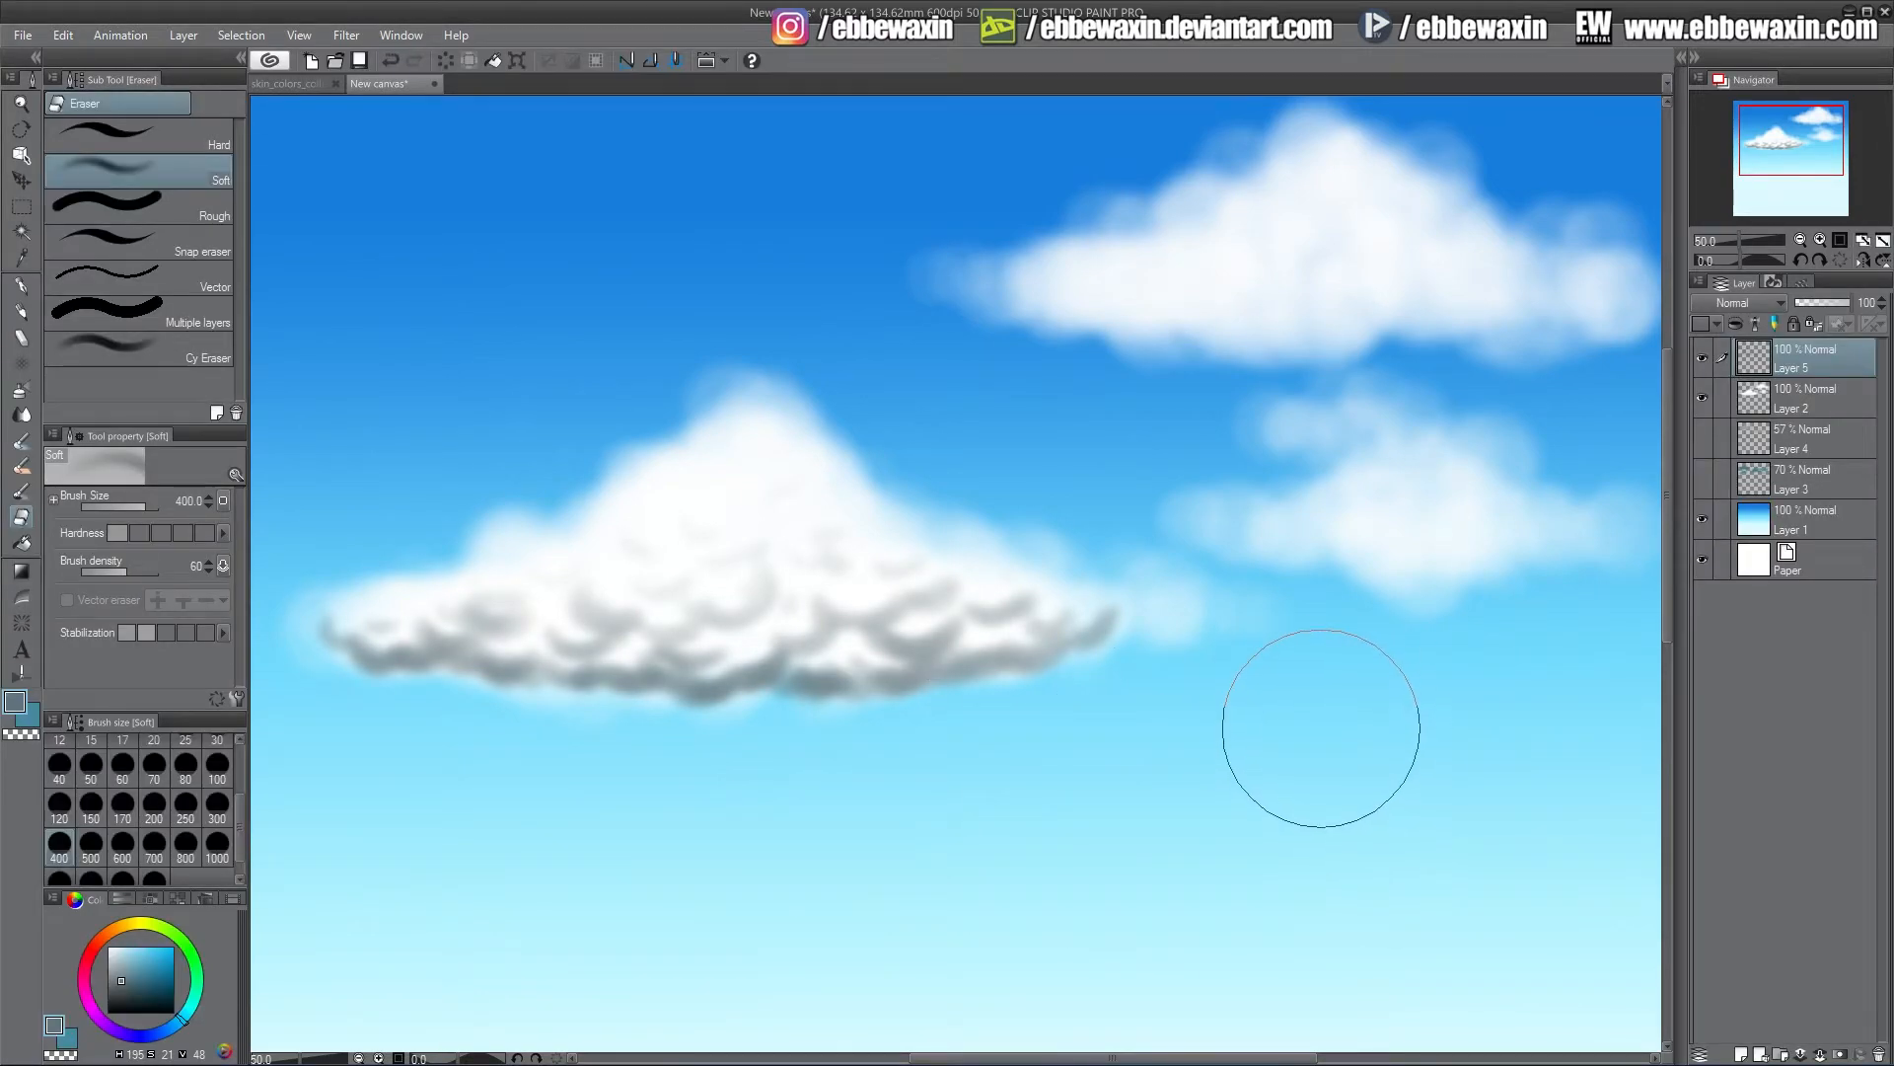
key(ctrl+z)
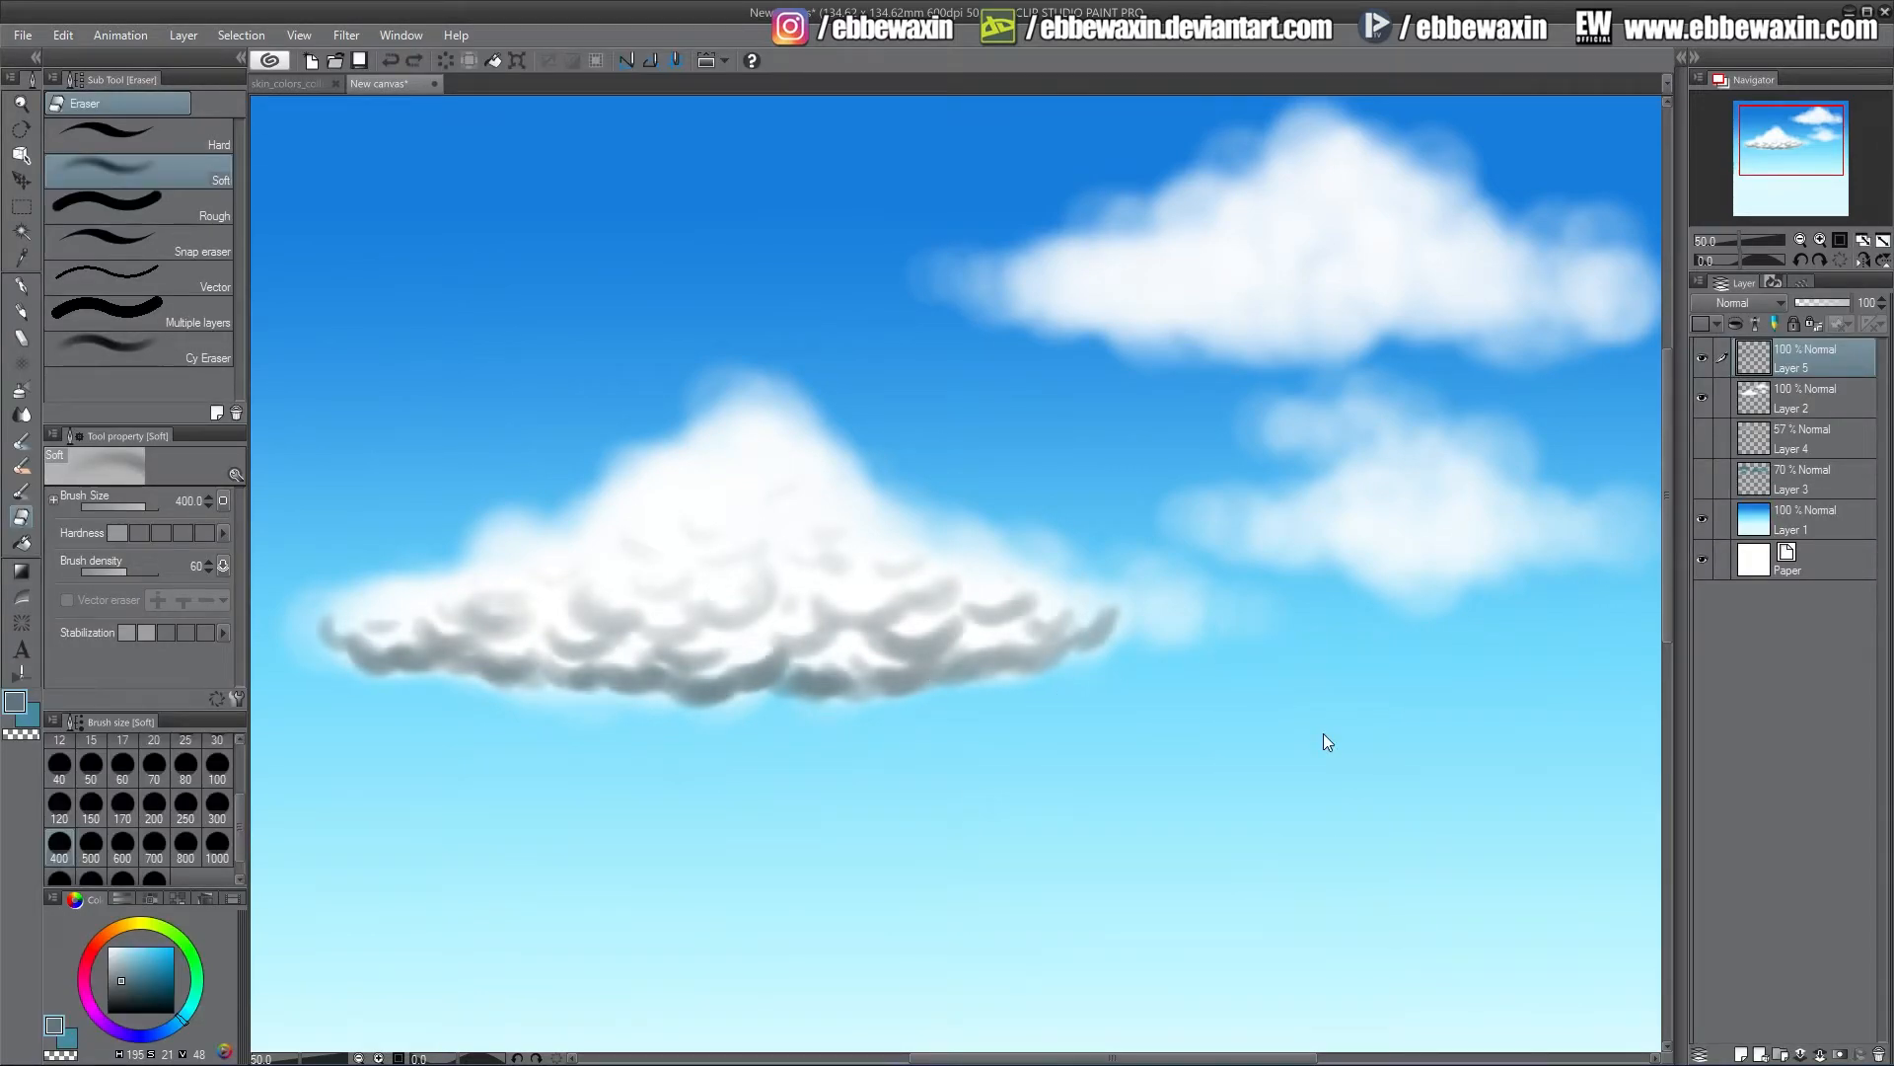
Hide the shadow layer and paint grey scalloped strokes along the left cloud's base on a new layer
click(1701, 359)
click(1741, 1053)
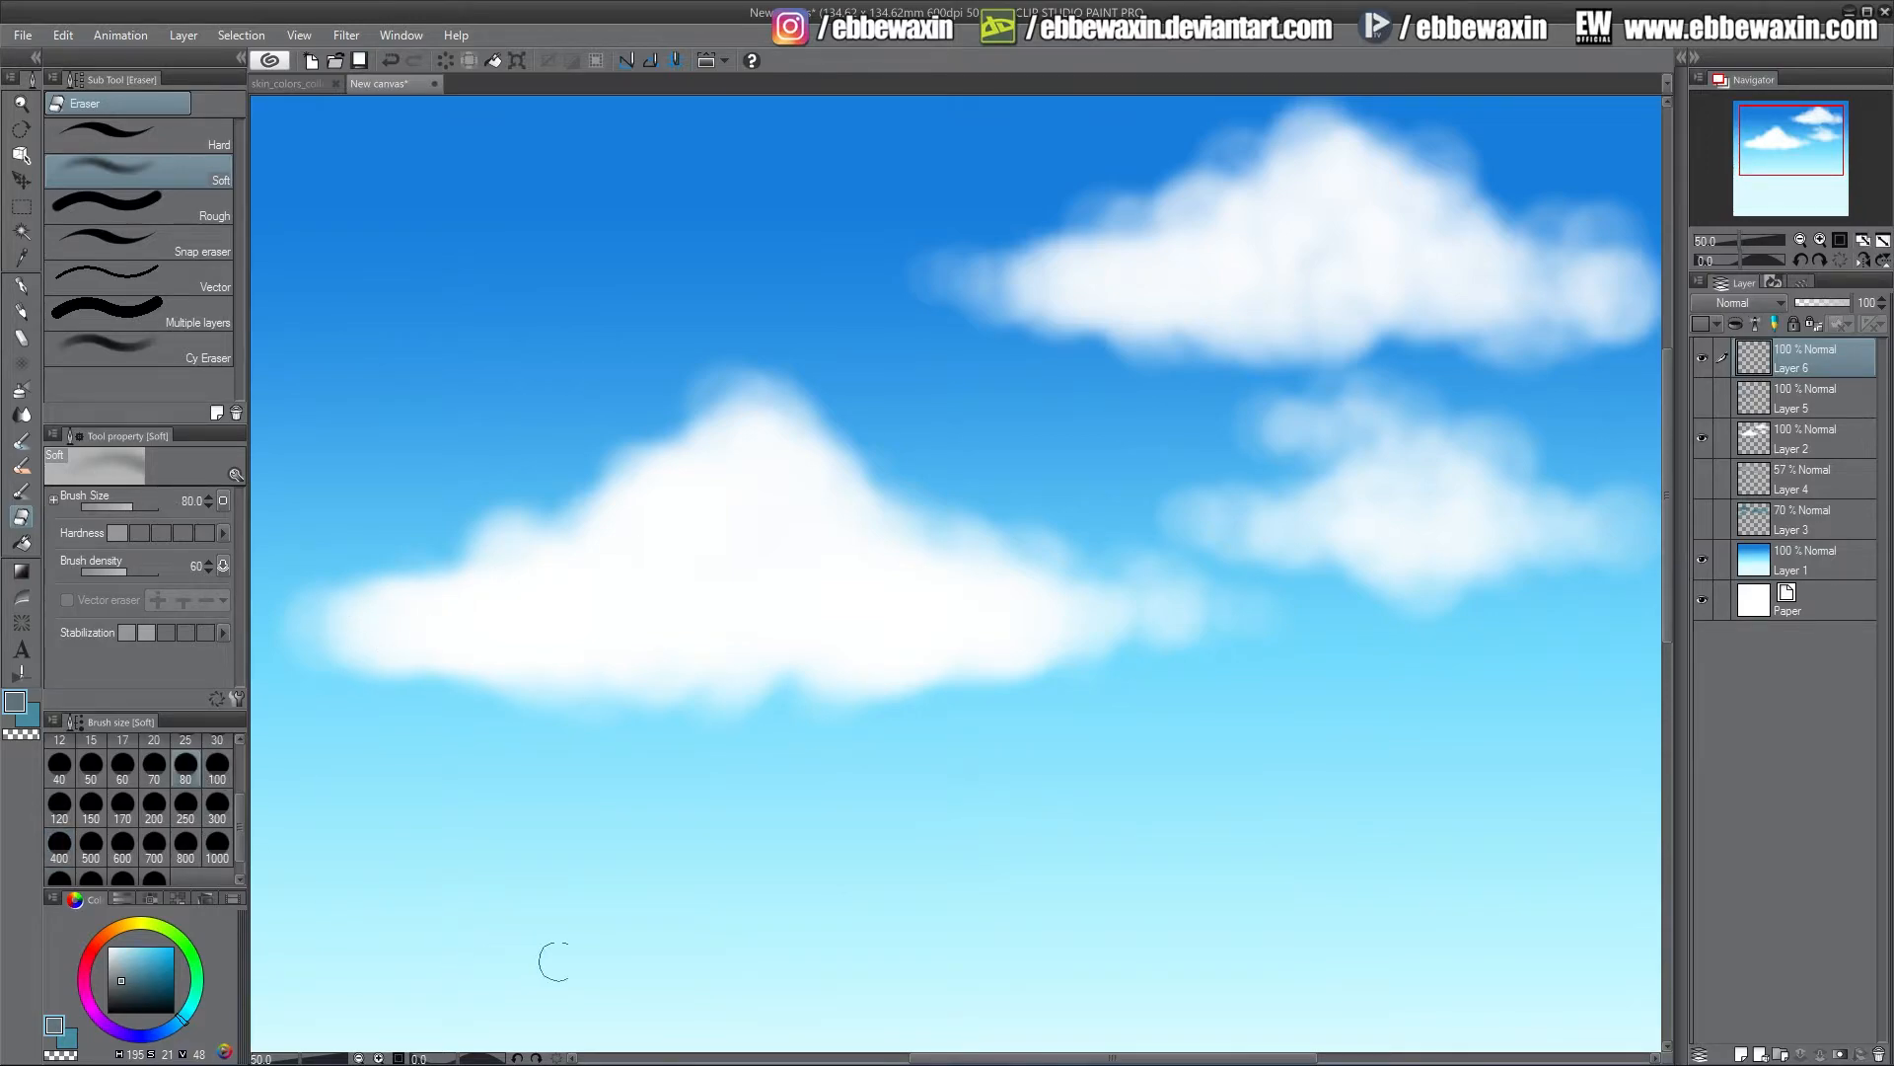
click(20, 310)
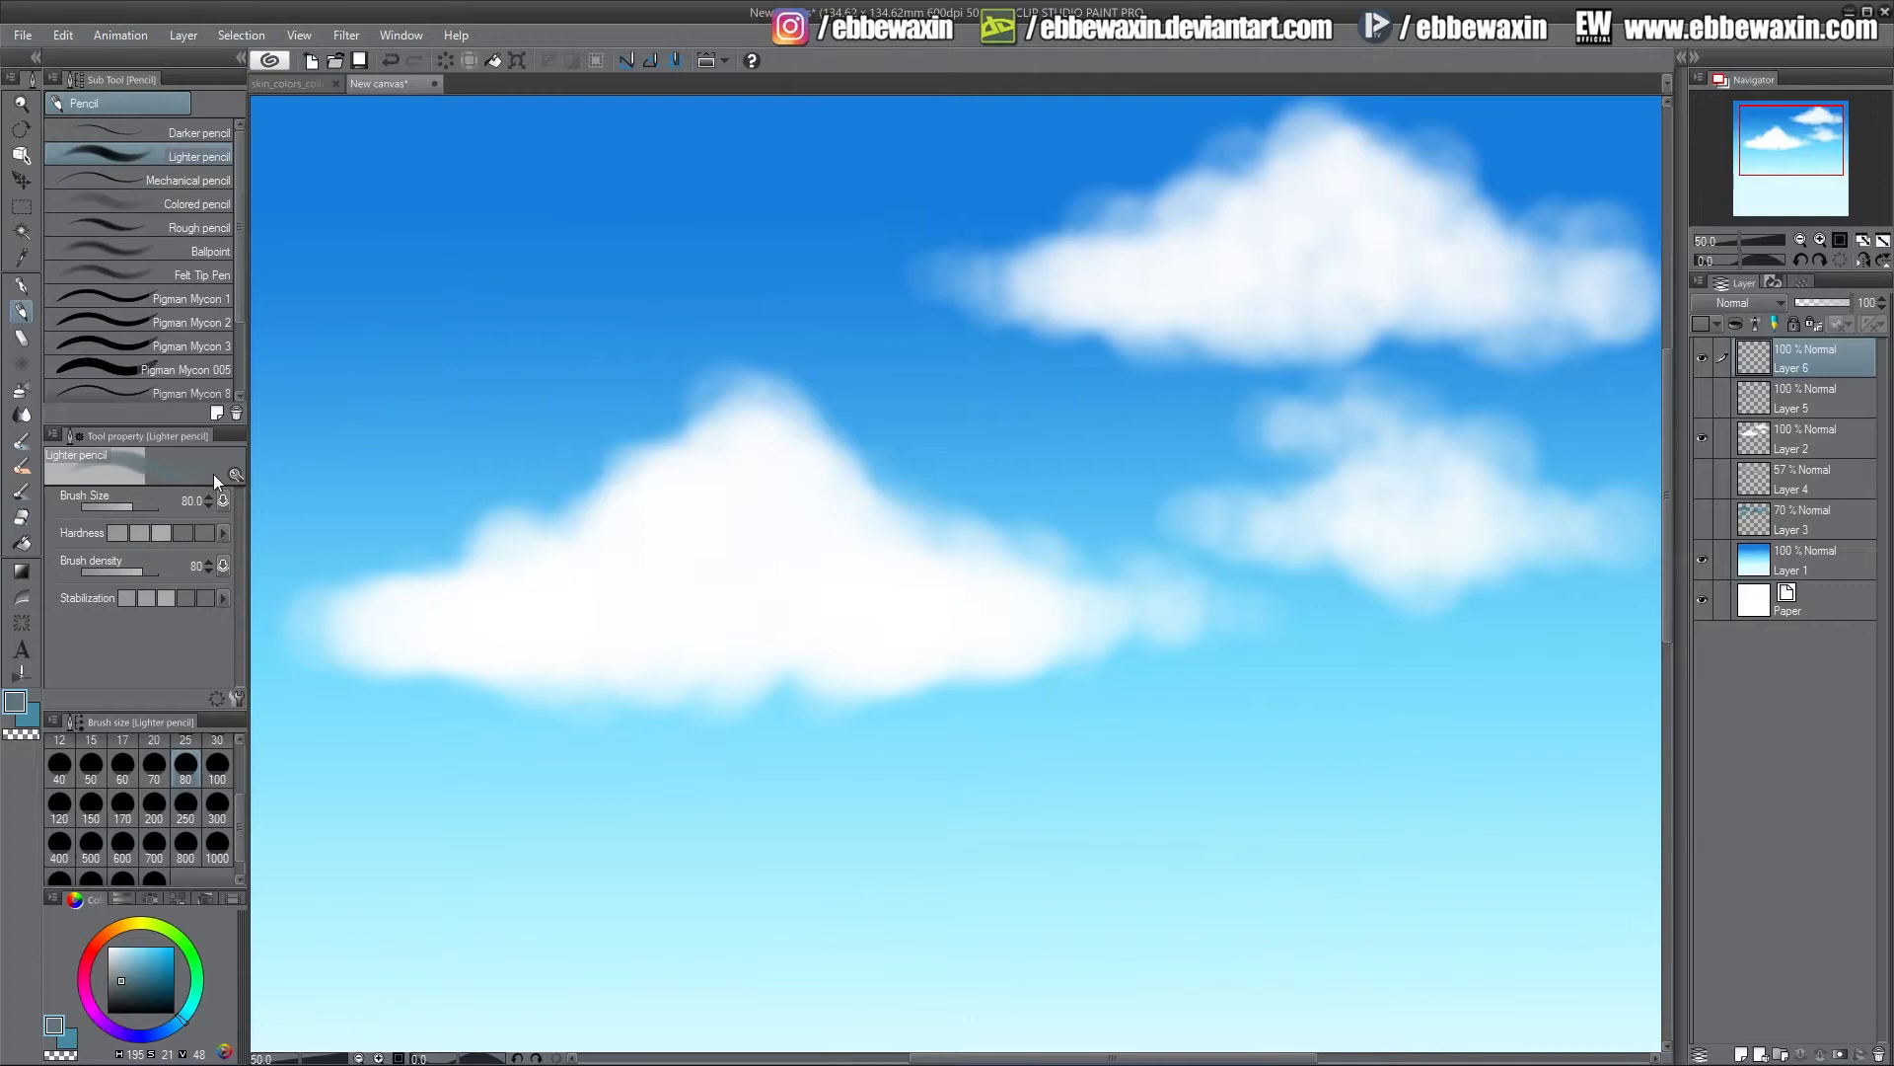
mouse_move(351, 617)
mouse_down()
mouse_move(340, 637)
mouse_move(552, 679)
mouse_move(774, 652)
mouse_move(817, 690)
mouse_move(1125, 613)
mouse_move(446, 627)
mouse_up()
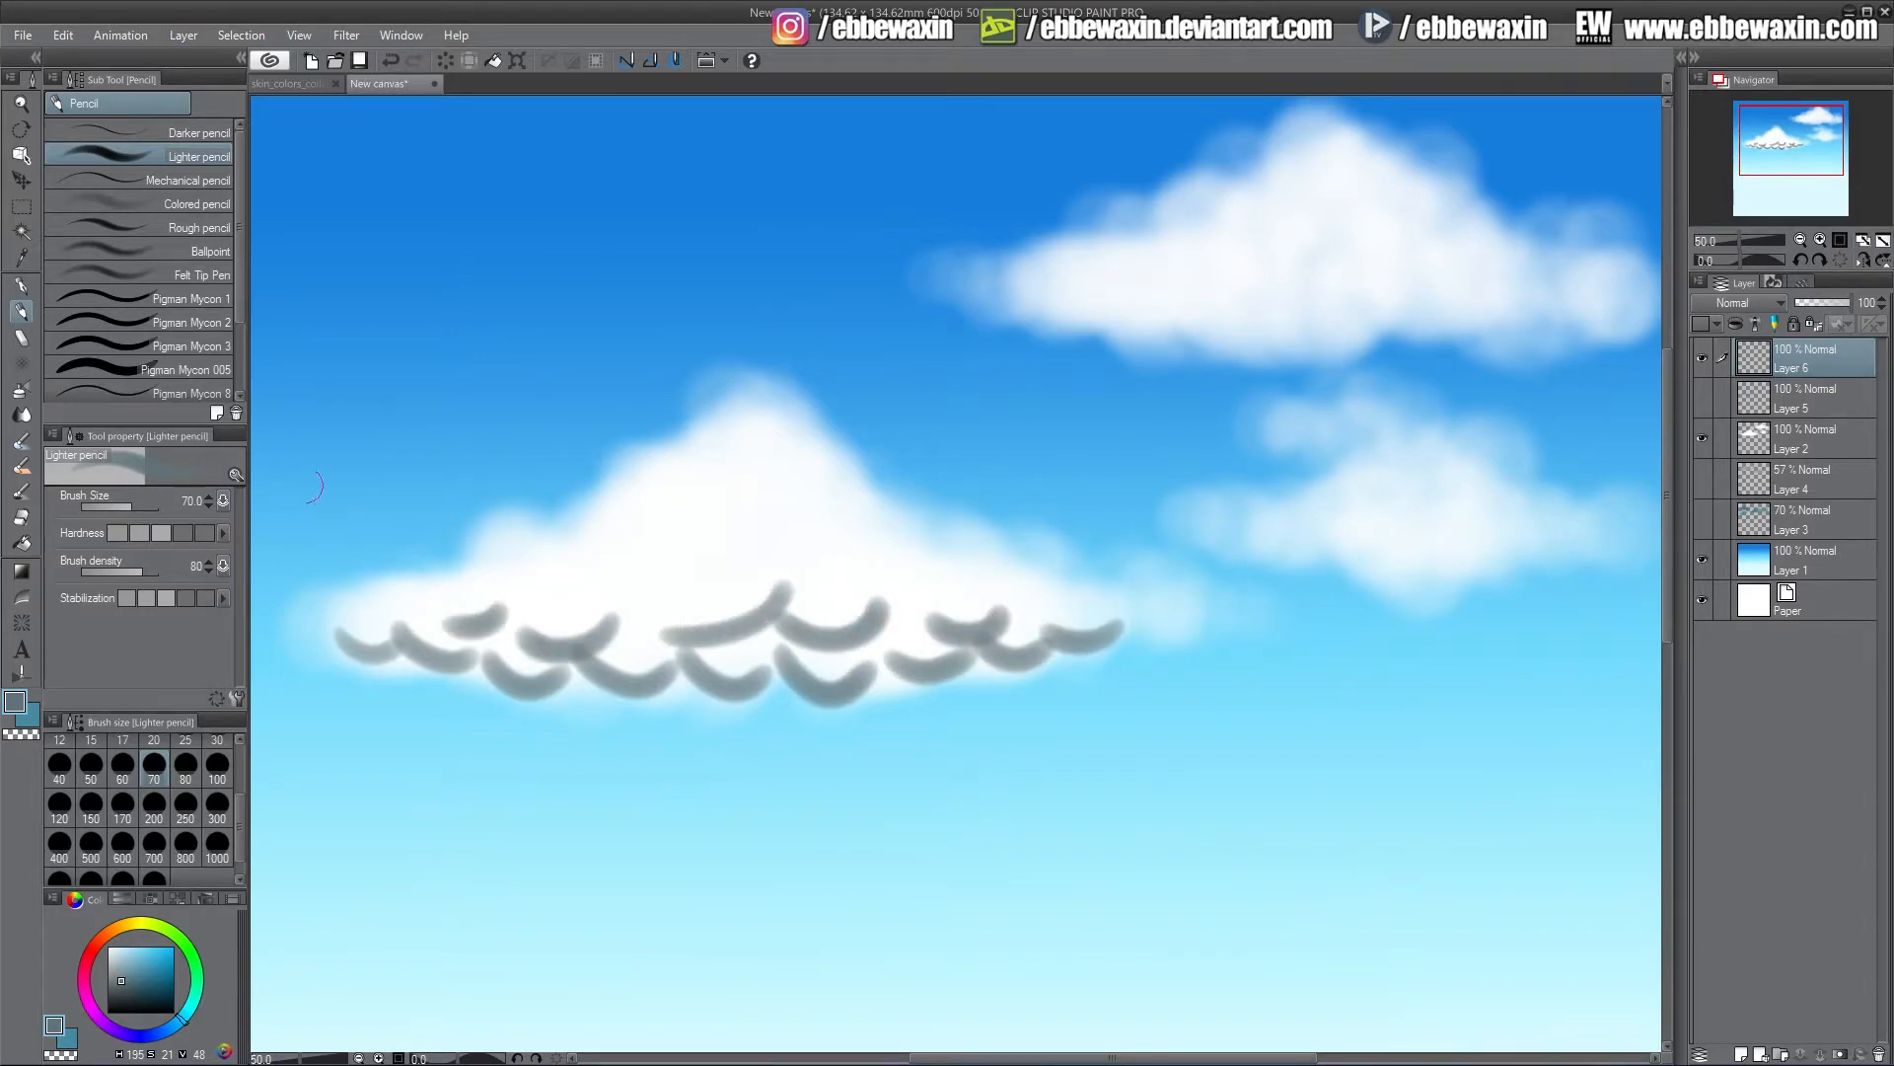
Smudge the scalloped strokes with the Finger tip blend tool at size 100
click(23, 418)
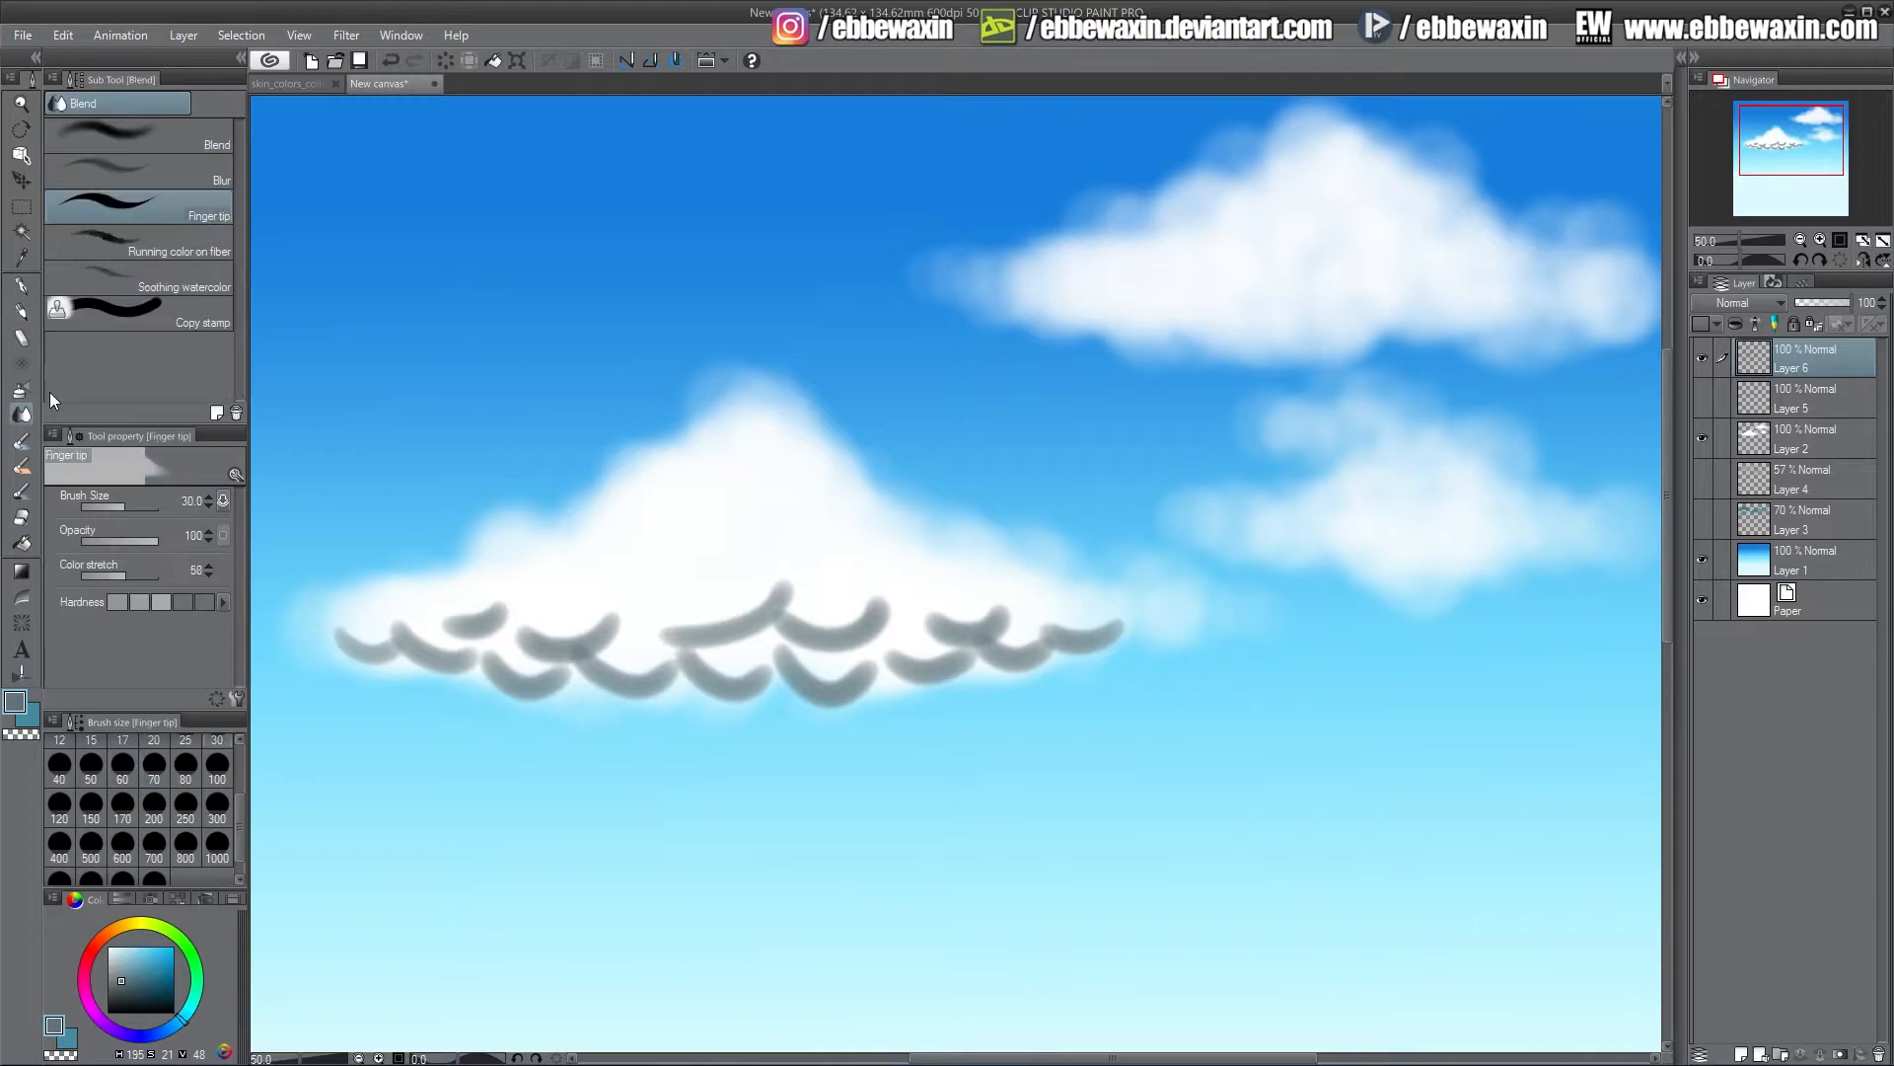
click(217, 769)
mouse_move(775, 590)
mouse_down()
mouse_move(682, 626)
mouse_move(724, 626)
mouse_move(707, 631)
mouse_move(749, 615)
mouse_move(515, 615)
mouse_move(634, 612)
mouse_move(523, 621)
mouse_move(600, 643)
mouse_move(617, 627)
mouse_move(505, 585)
mouse_move(467, 624)
mouse_move(498, 626)
mouse_move(432, 590)
mouse_move(500, 614)
mouse_move(466, 647)
mouse_move(353, 649)
mouse_move(520, 683)
mouse_move(507, 670)
mouse_move(592, 659)
mouse_move(661, 685)
mouse_move(695, 656)
mouse_move(762, 676)
mouse_move(667, 648)
mouse_move(797, 654)
mouse_move(783, 663)
mouse_move(840, 682)
mouse_move(825, 689)
mouse_move(873, 642)
mouse_move(964, 654)
mouse_move(924, 666)
mouse_move(934, 612)
mouse_move(1011, 598)
mouse_move(873, 601)
mouse_move(804, 631)
mouse_move(886, 613)
mouse_move(1049, 637)
mouse_move(1103, 607)
mouse_move(1062, 637)
mouse_move(1042, 565)
mouse_up()
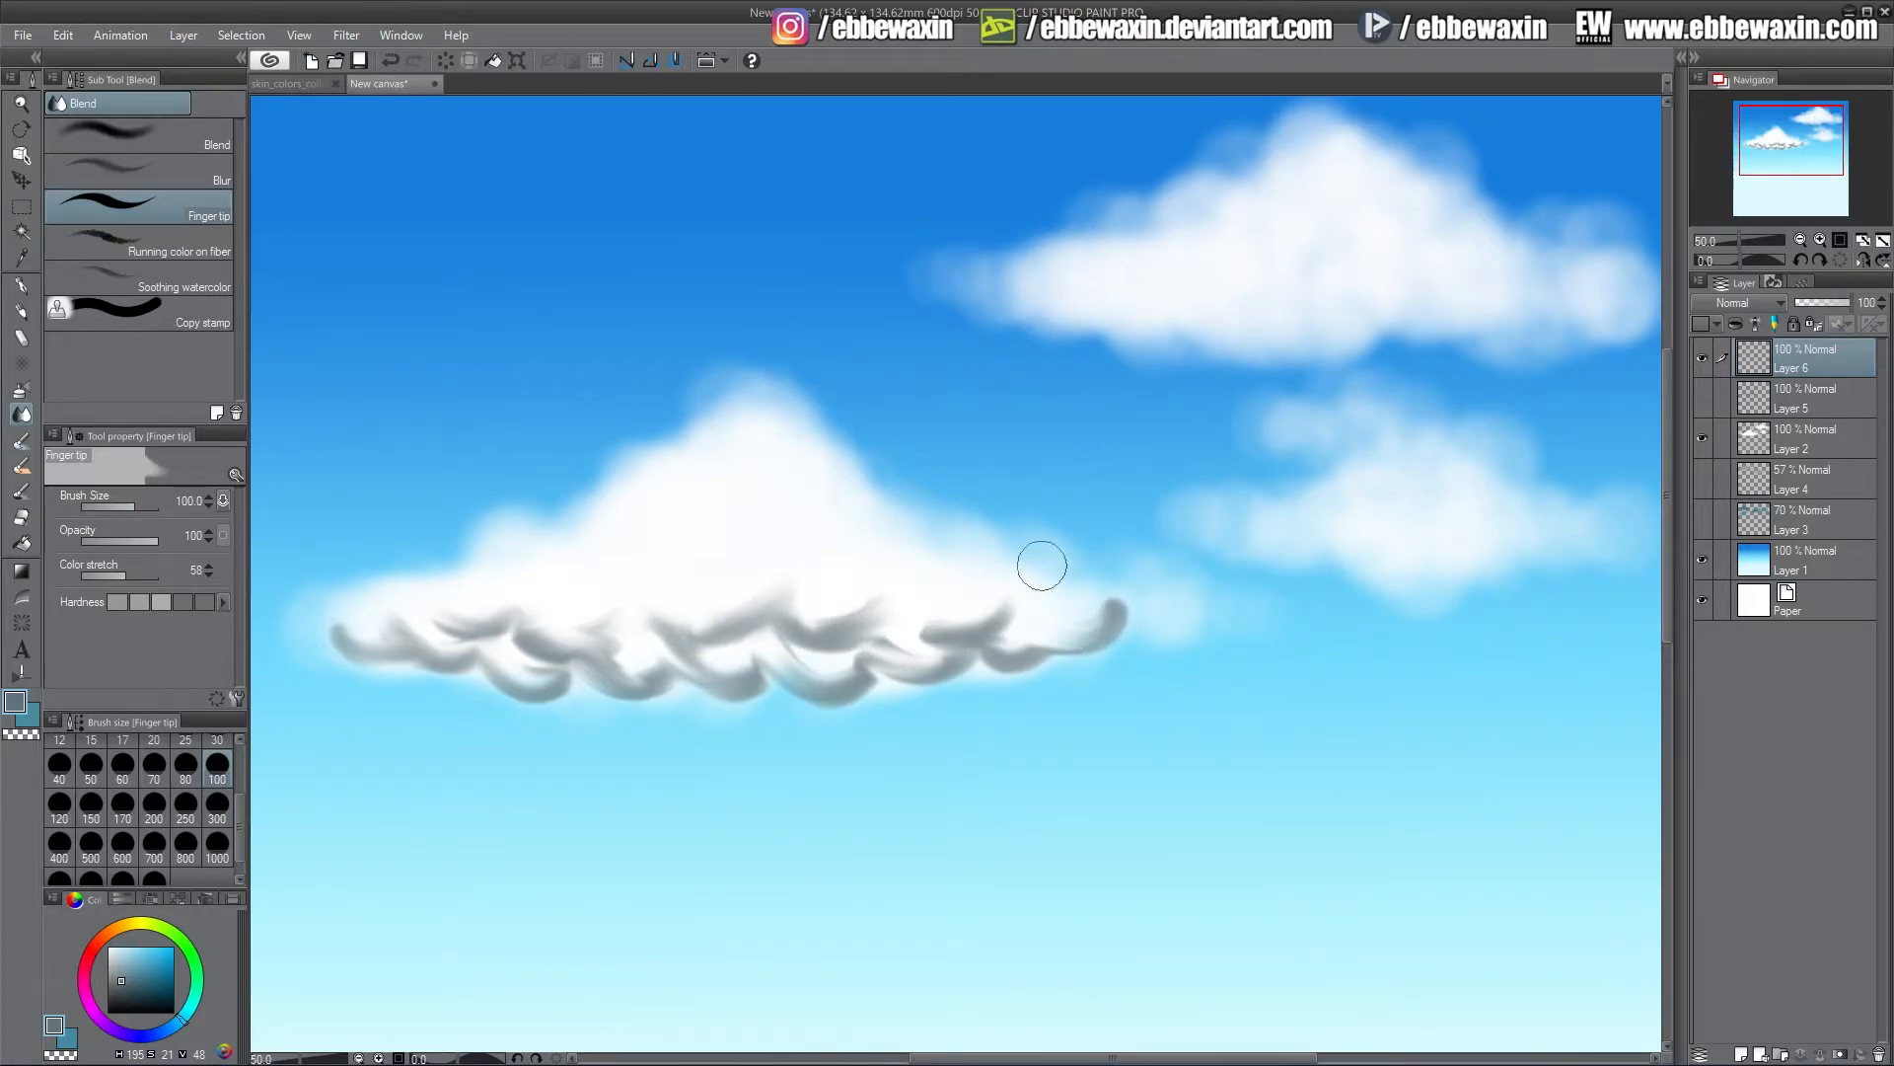
Apply a Gaussian blur of 34.46 to the scalloped shadow layer
click(347, 36)
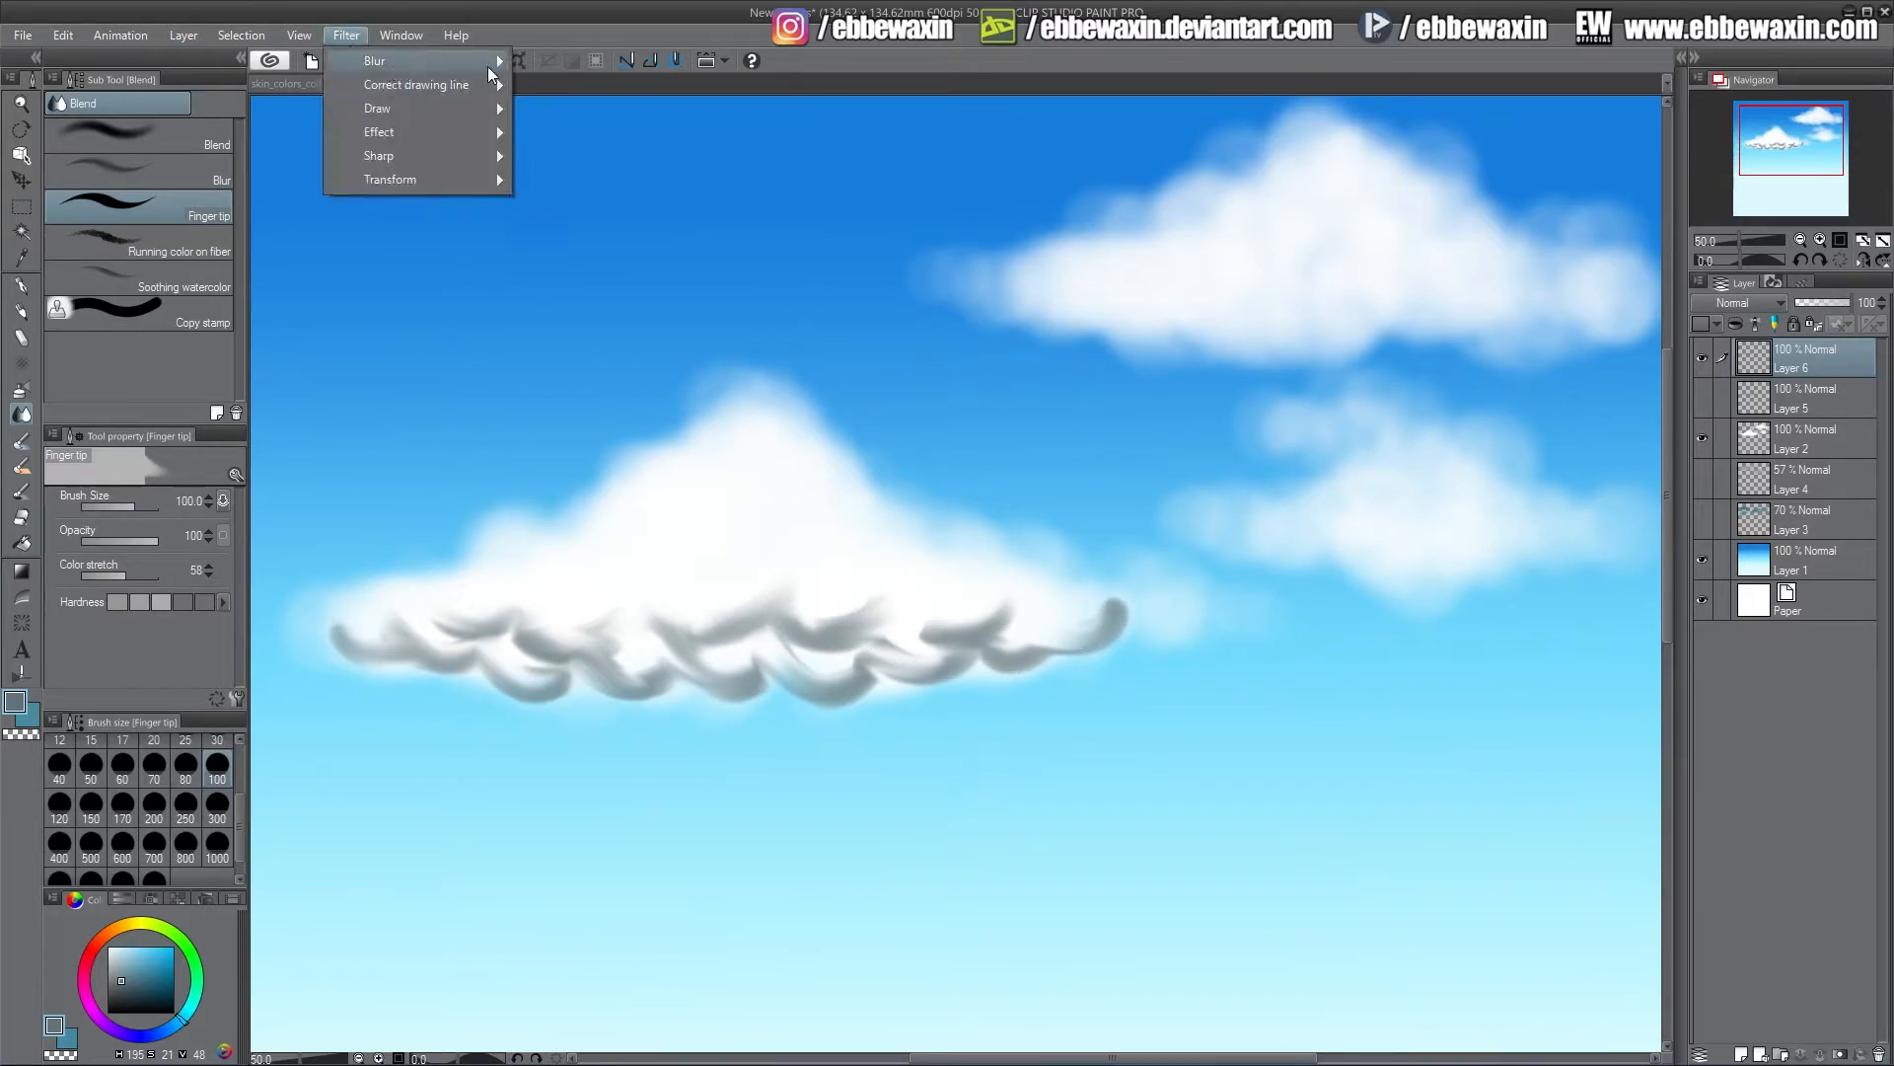
mouse_move(491, 61)
click(586, 111)
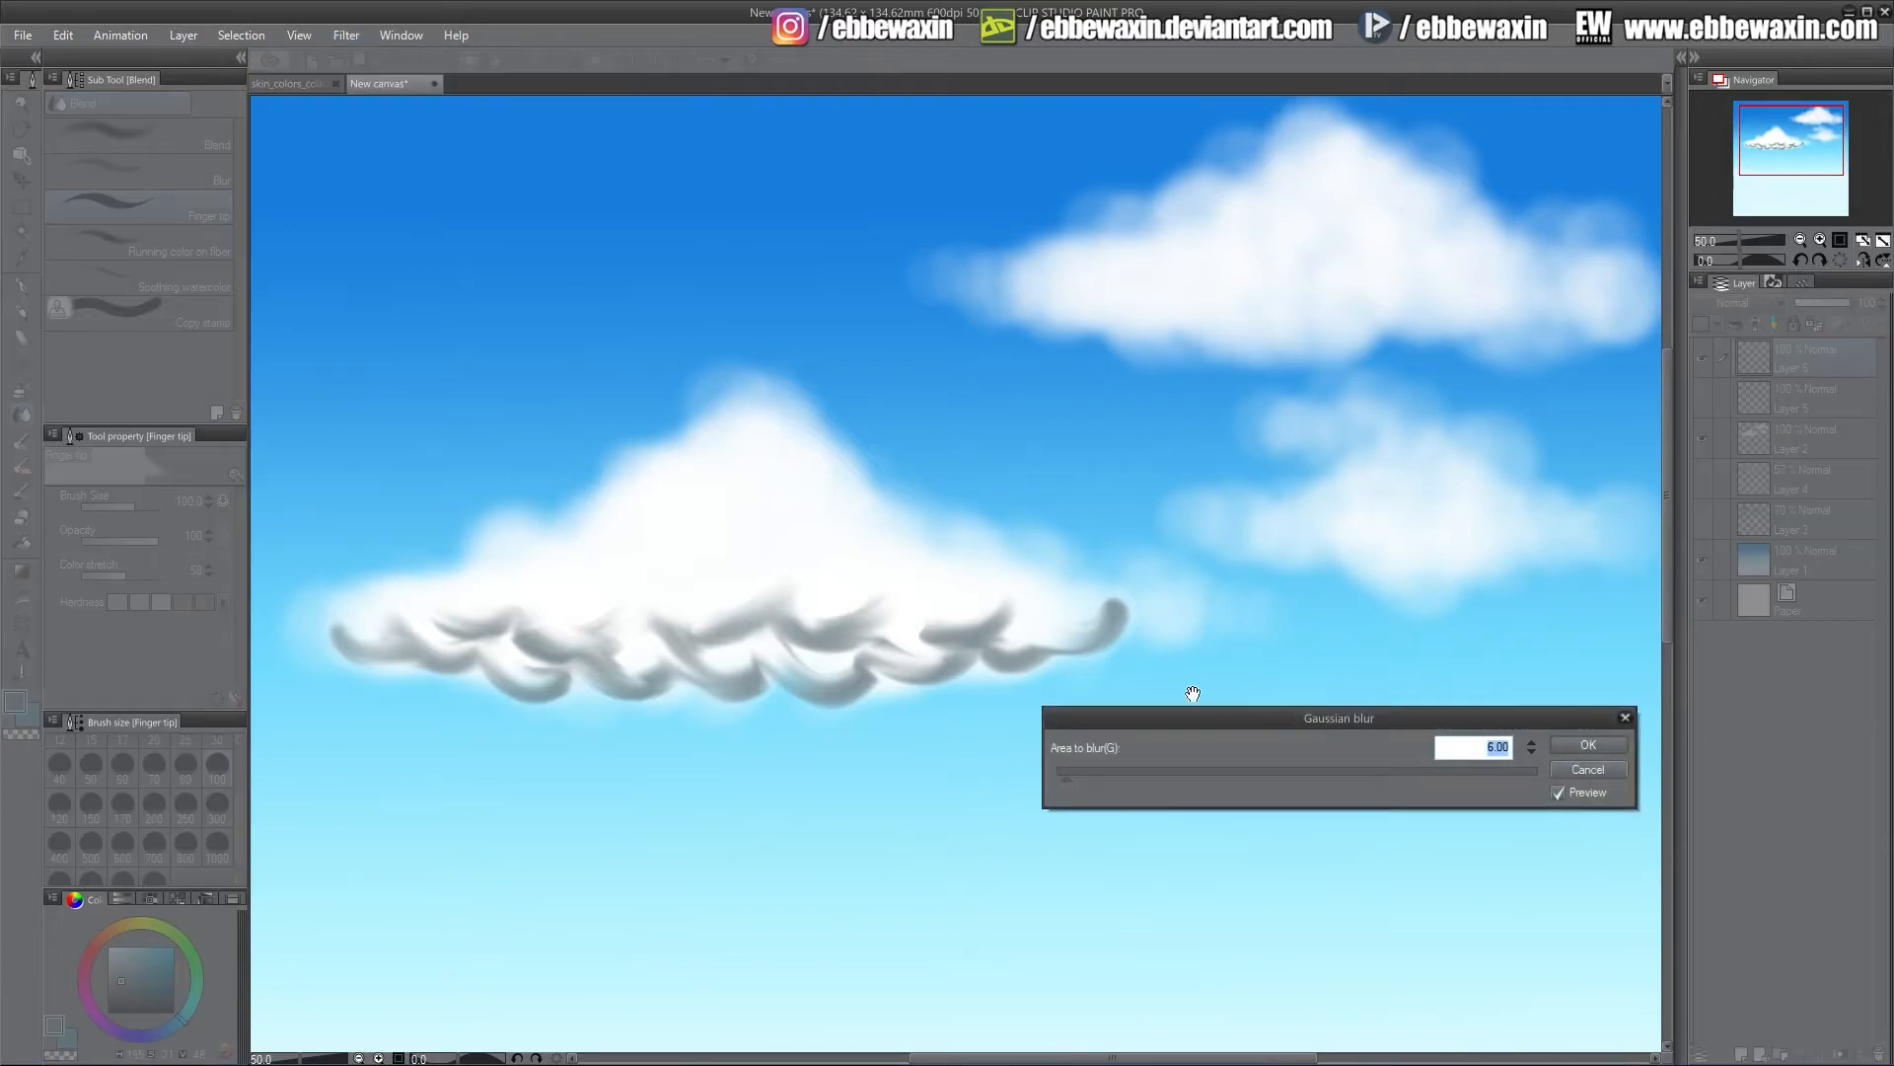
drag(1066, 778, 1140, 779)
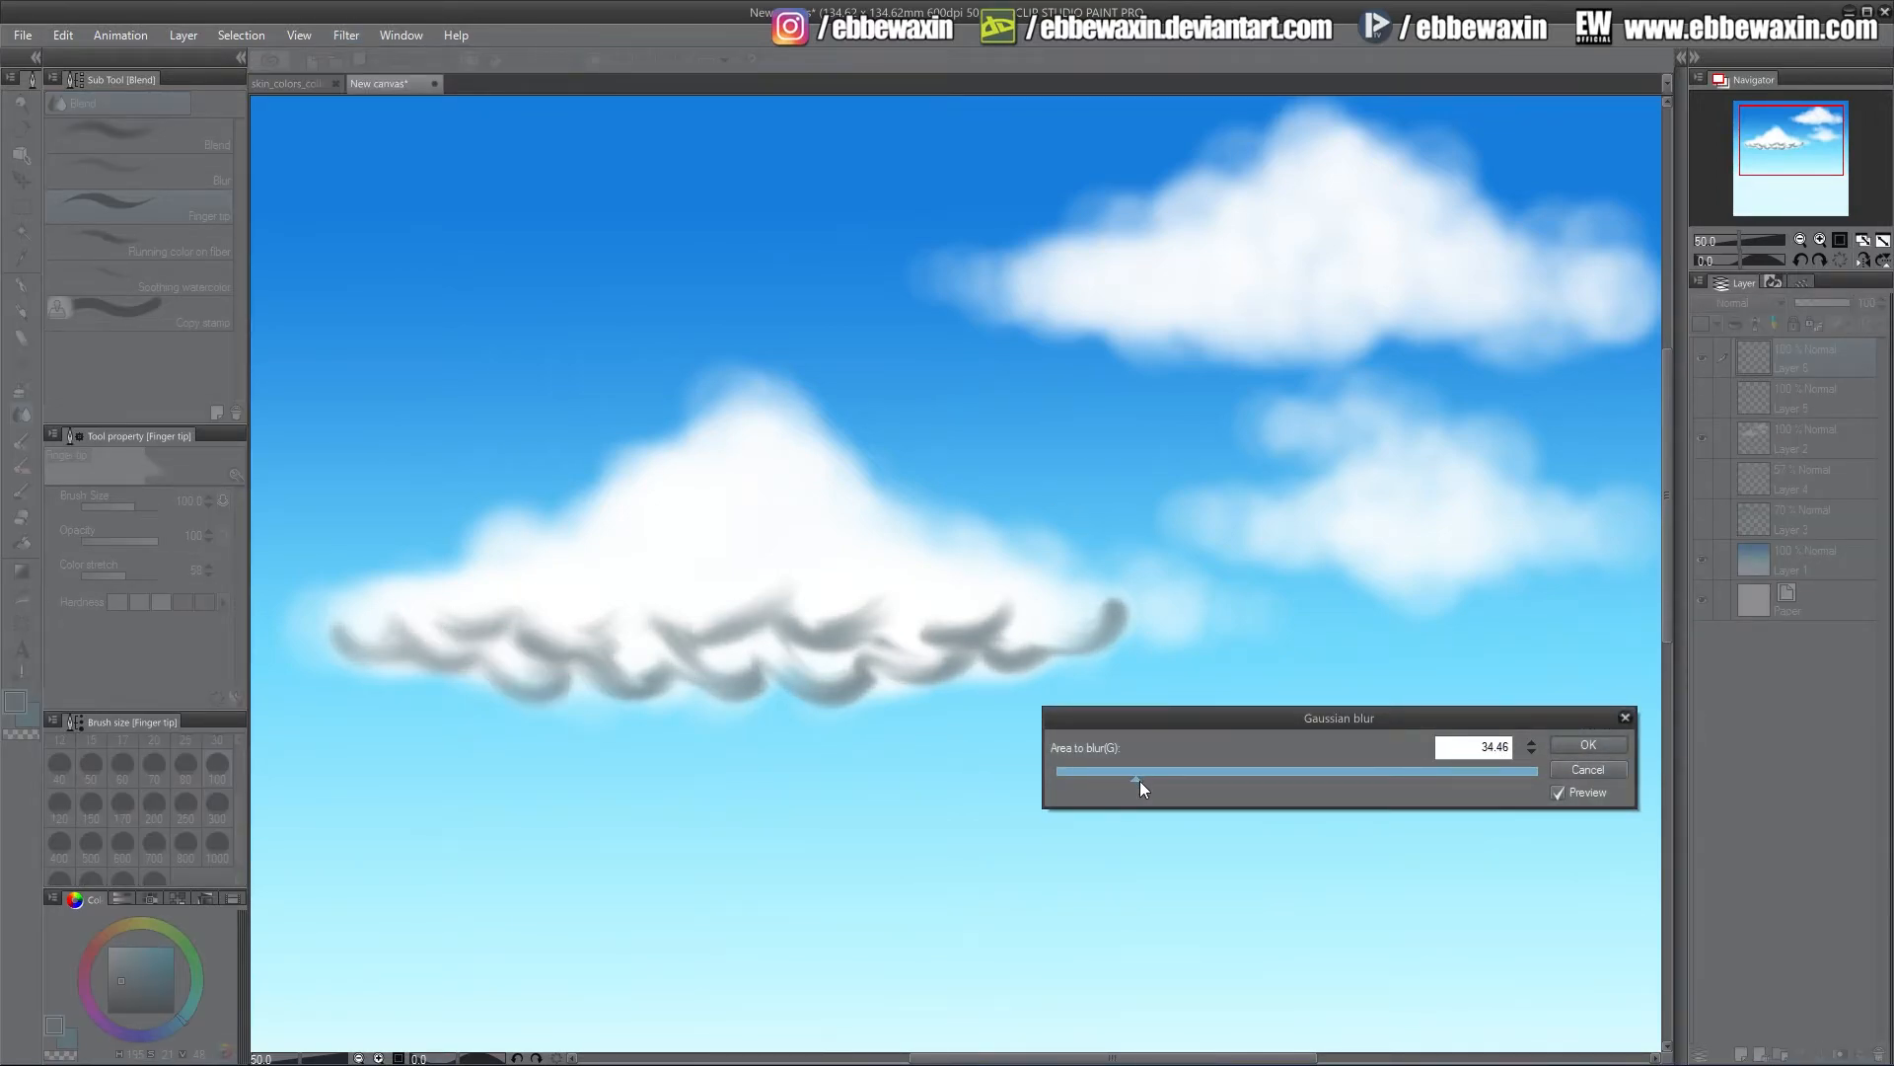
click(1587, 745)
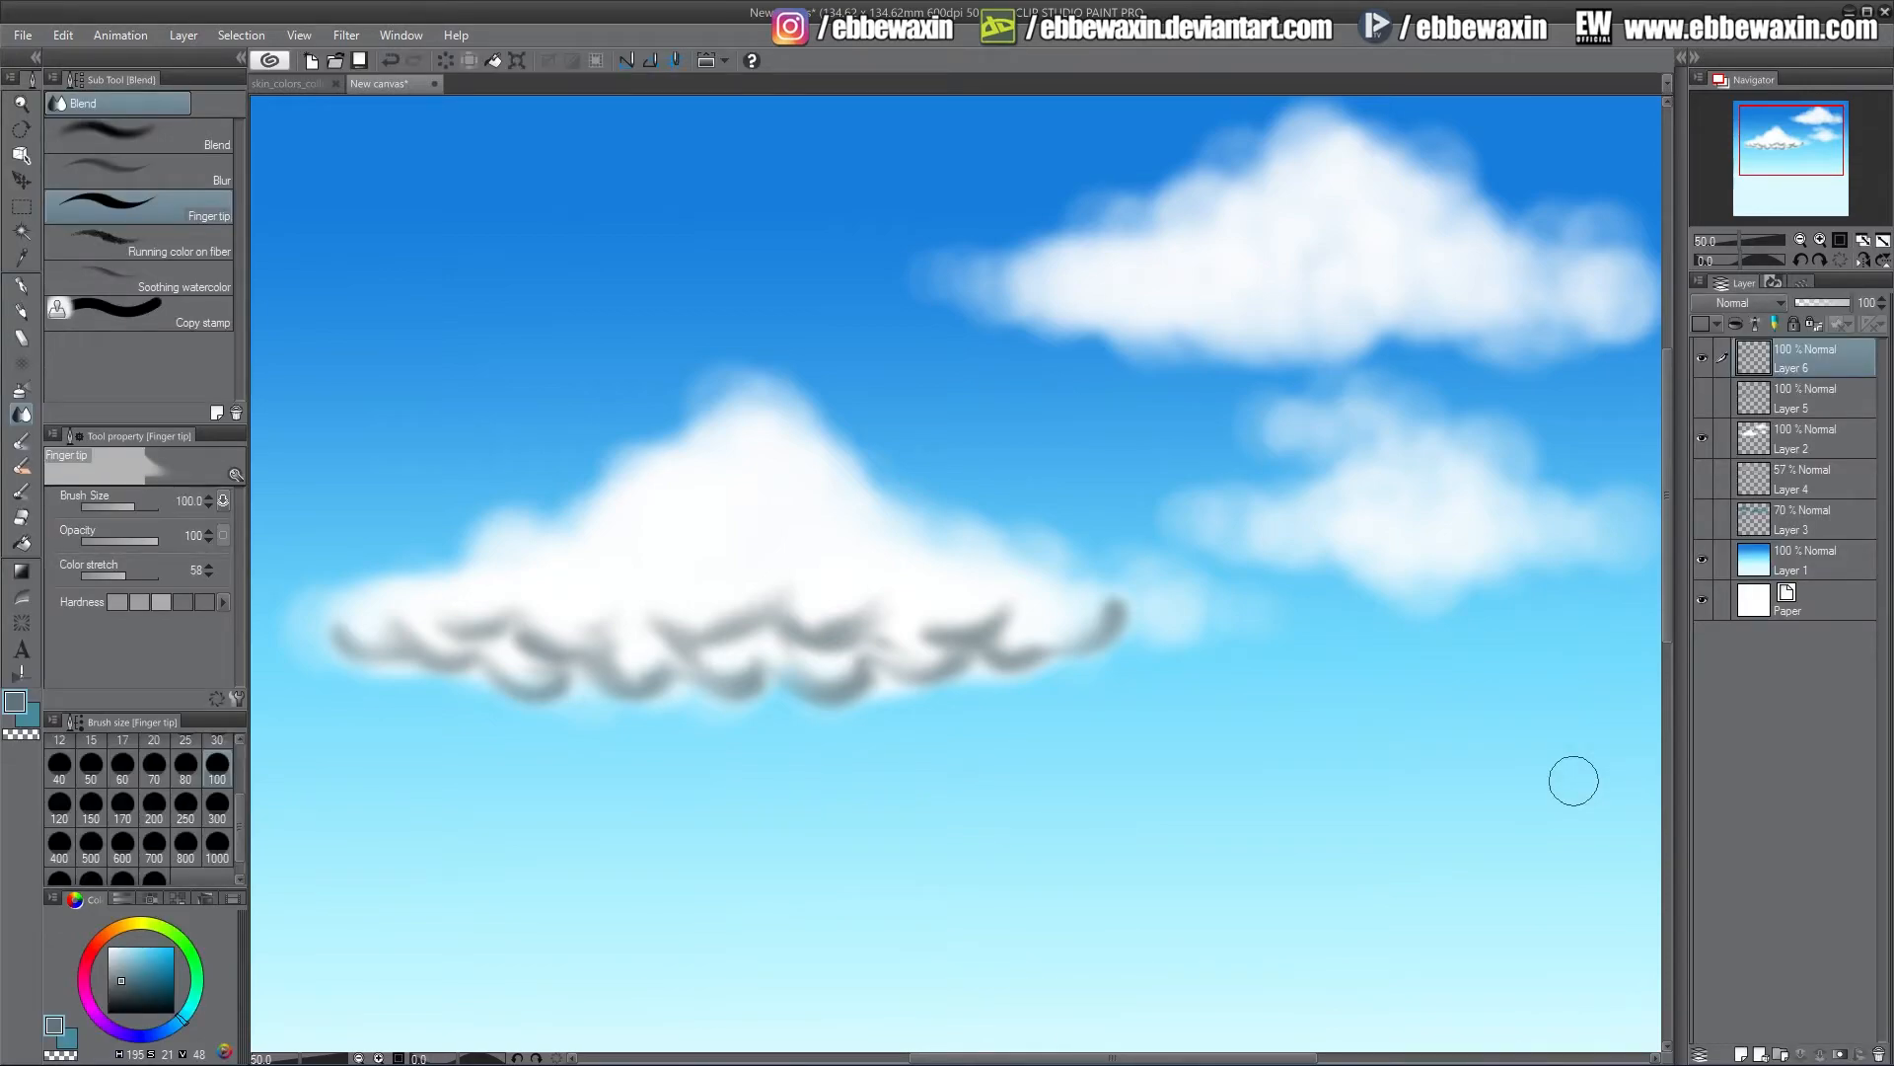
Show the first shadow layer, hide the blurred one, and set the first shadow layer's opacity to 72%
click(1703, 398)
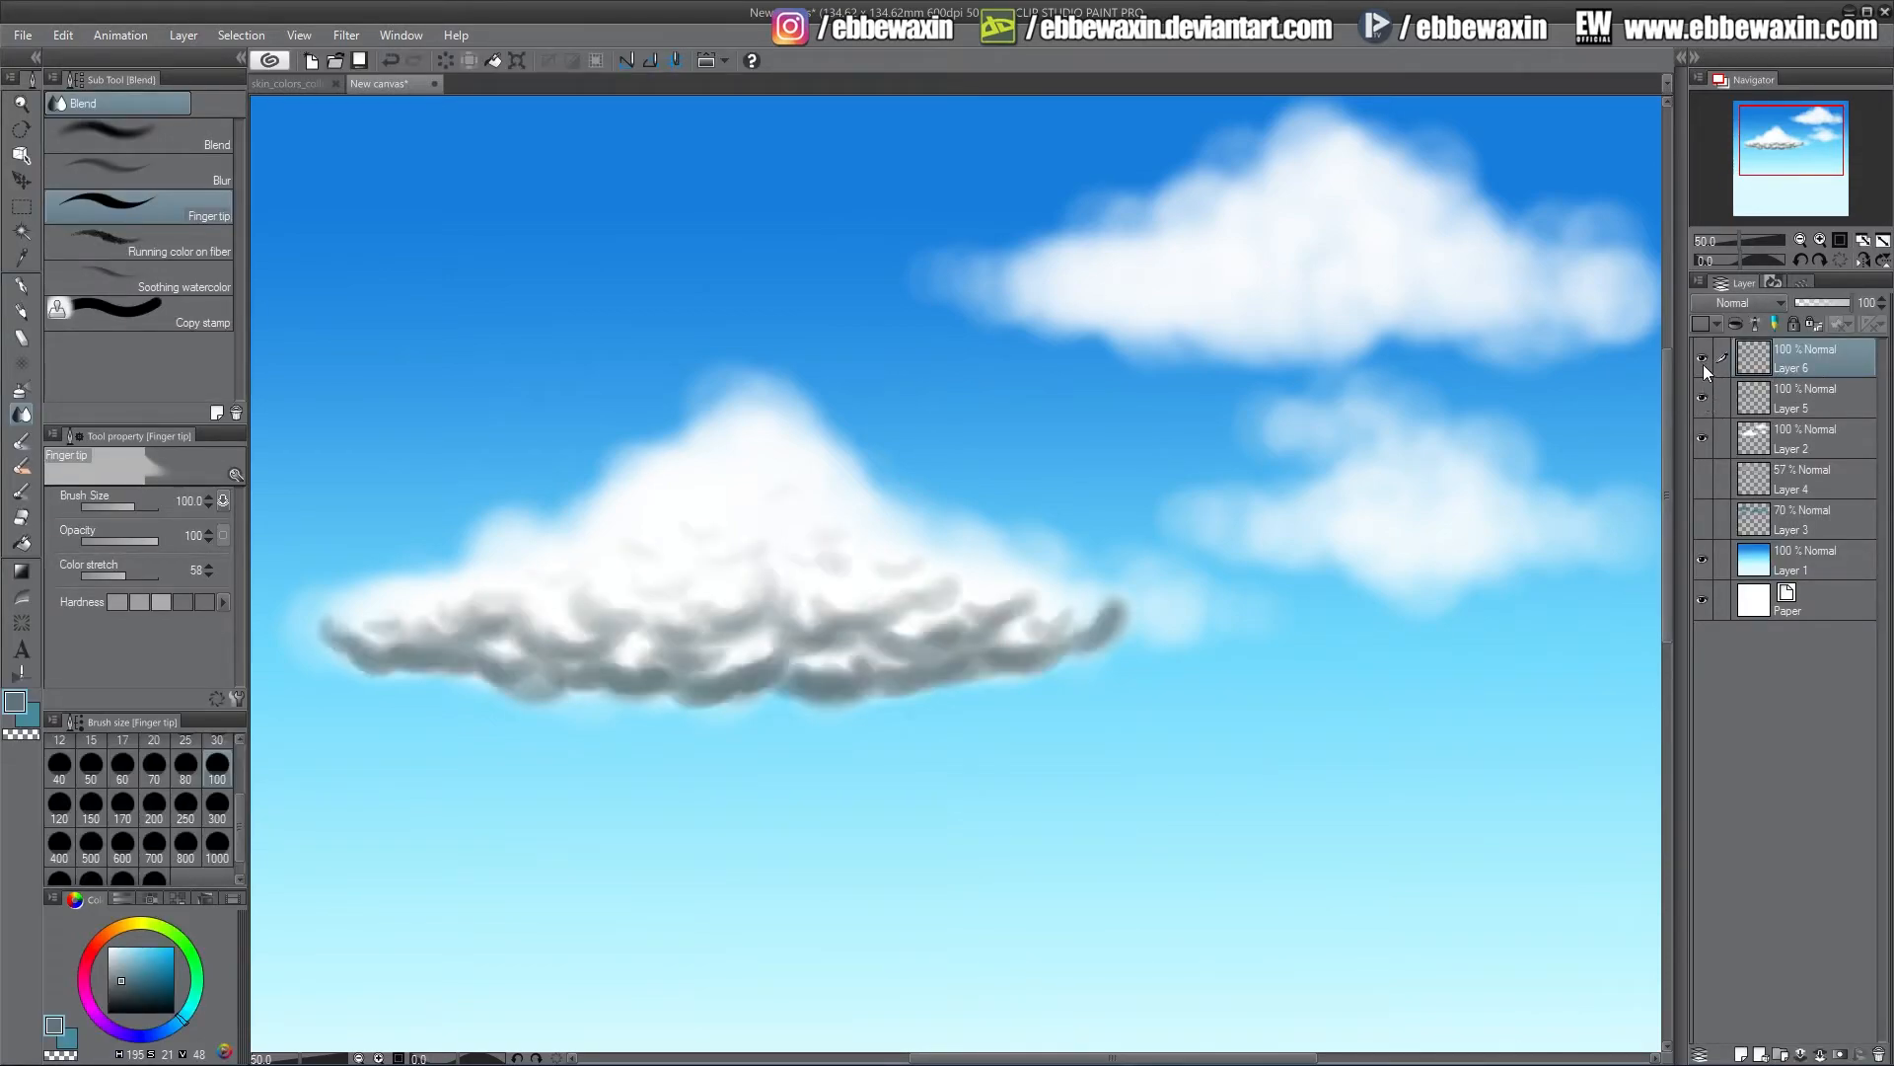
click(1703, 359)
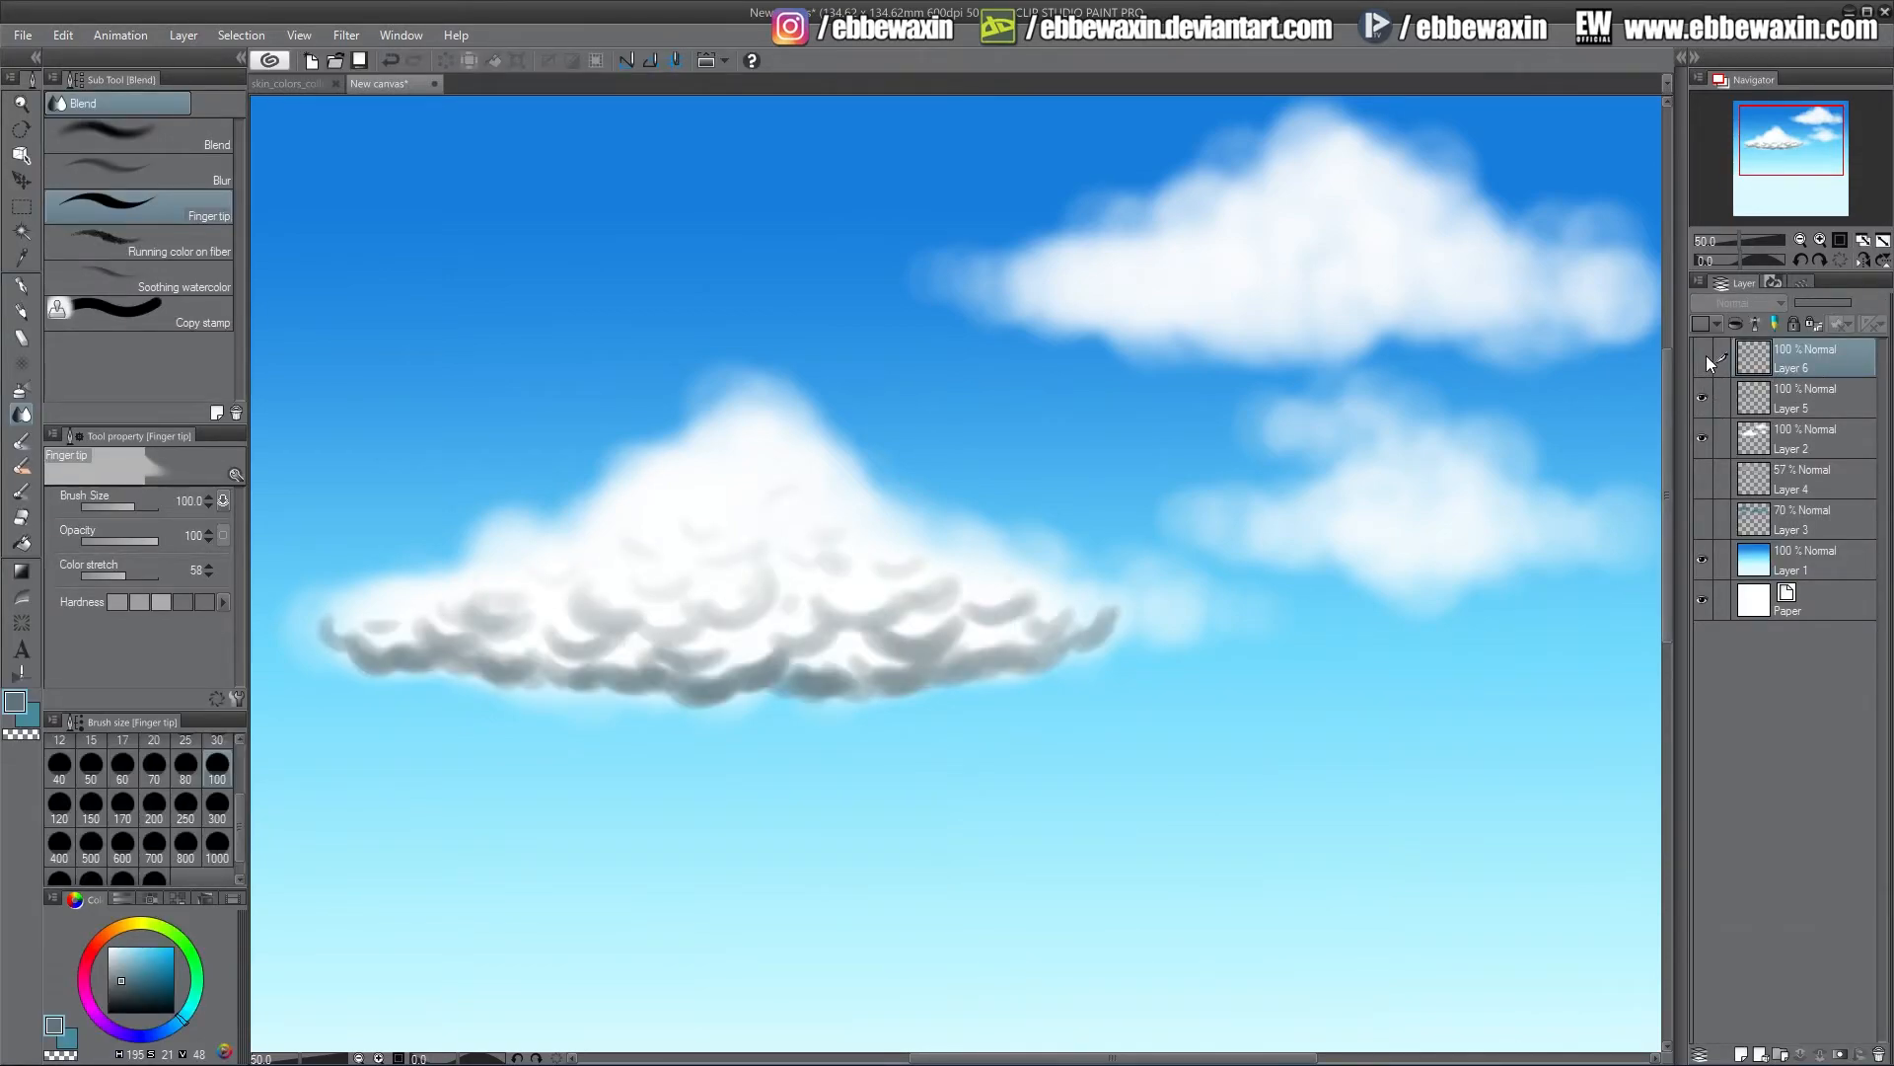
click(1805, 400)
mouse_move(1841, 306)
mouse_down()
mouse_move(1820, 313)
mouse_move(1841, 314)
mouse_up()
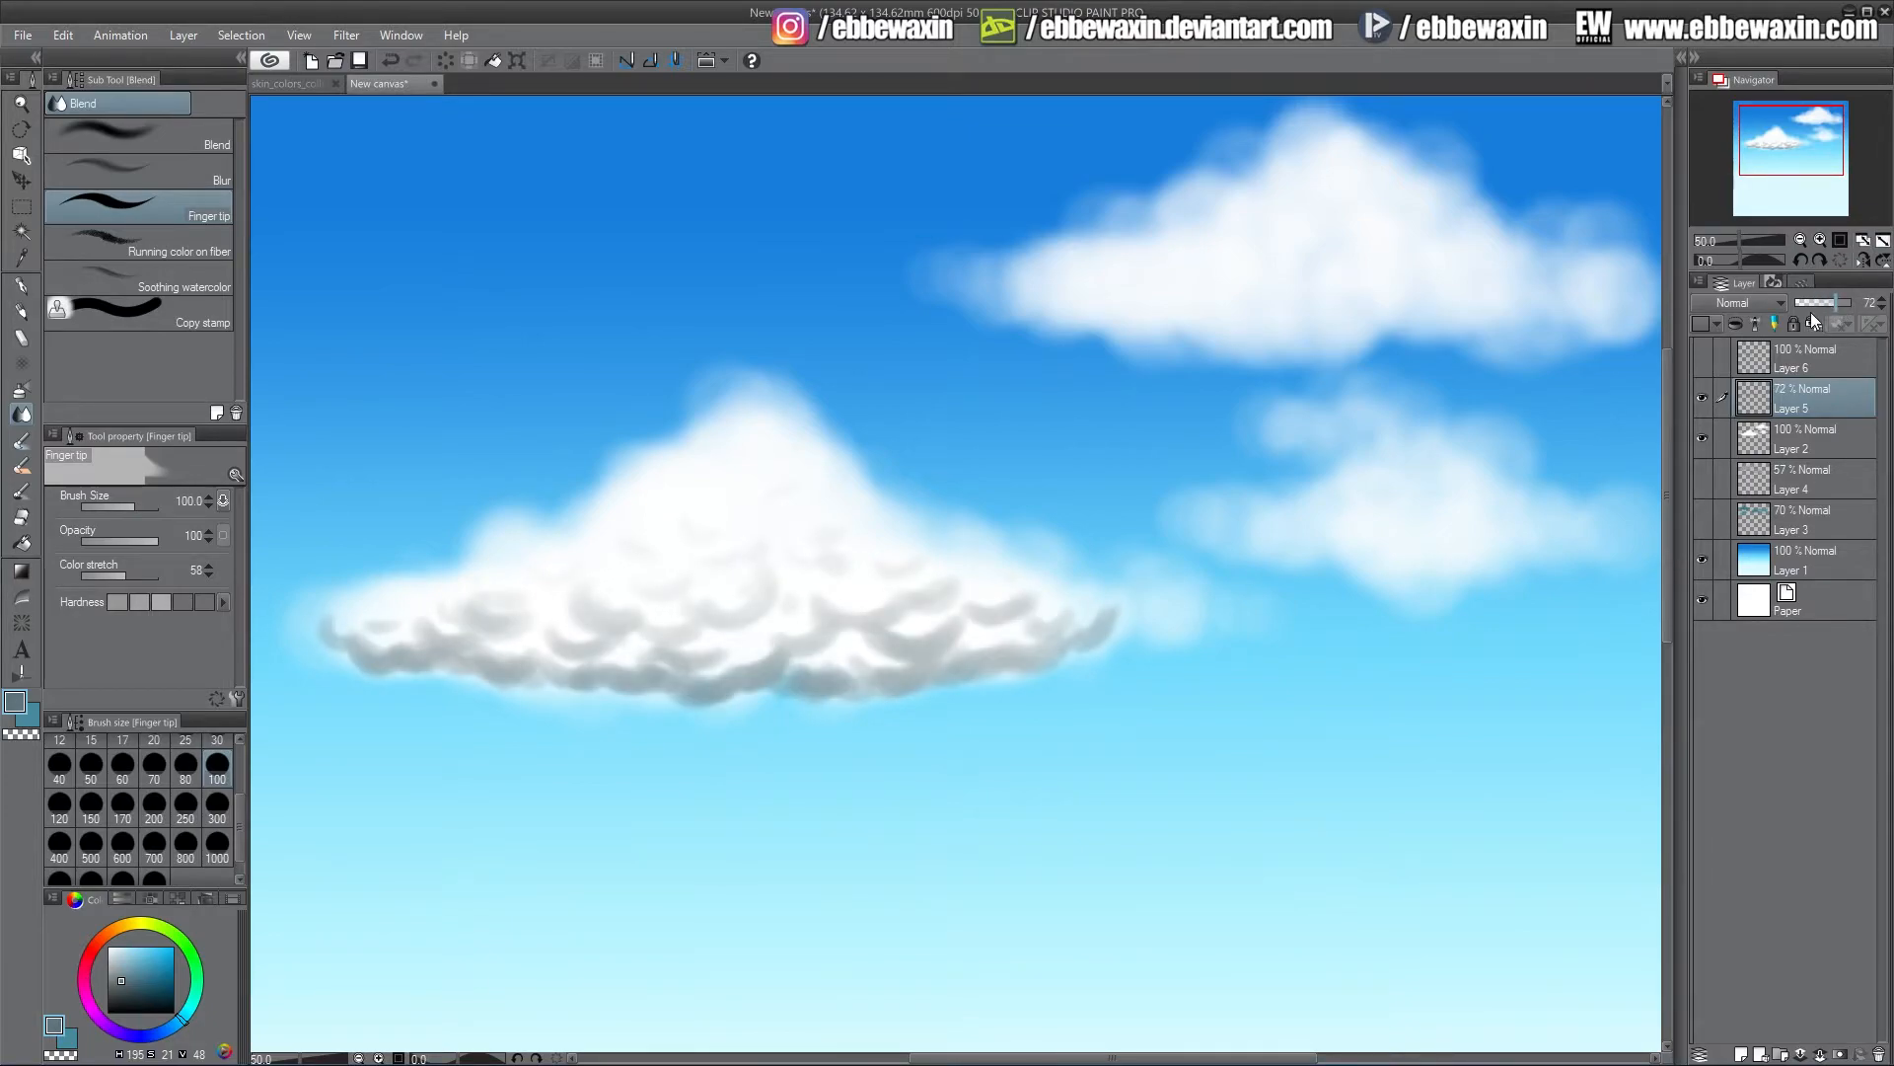
Hide the cloud layers and add a new layer directly above the sky gradient layer
drag(1703, 437, 1704, 399)
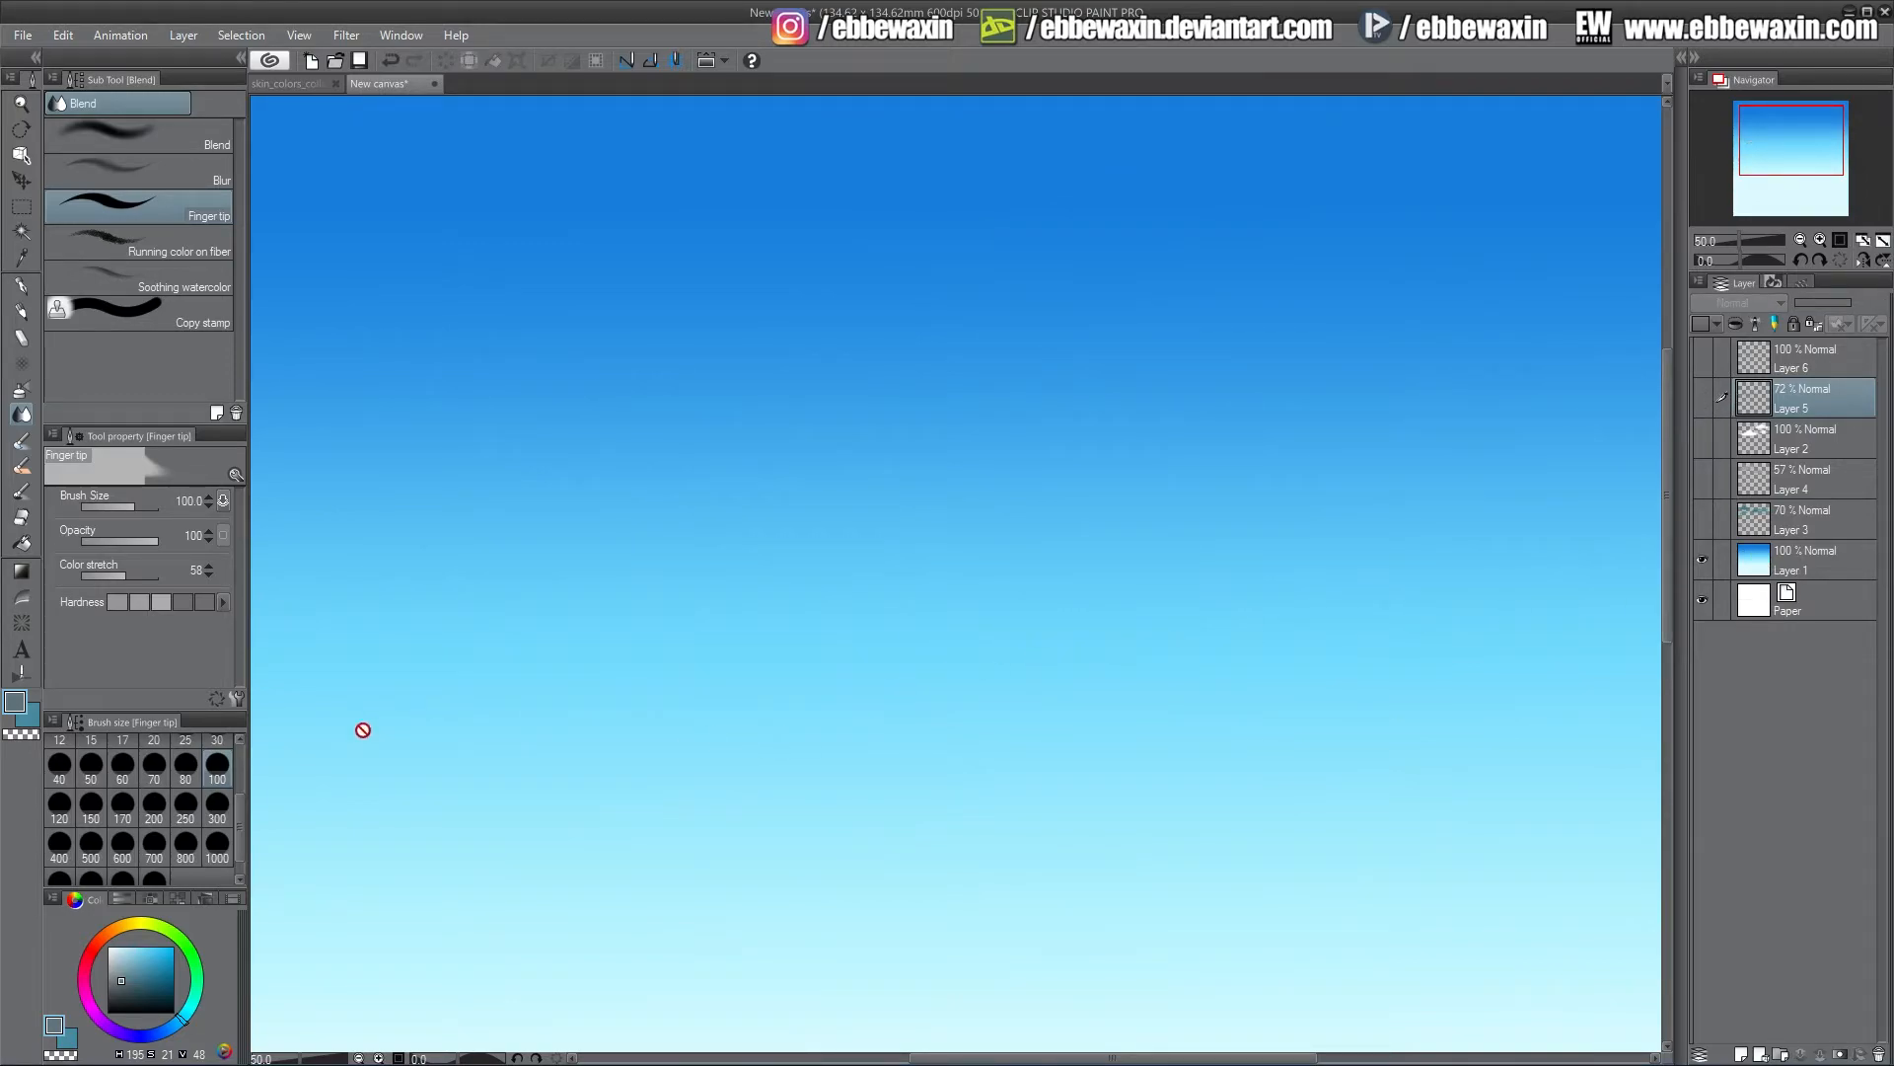
click(1794, 566)
click(1743, 1052)
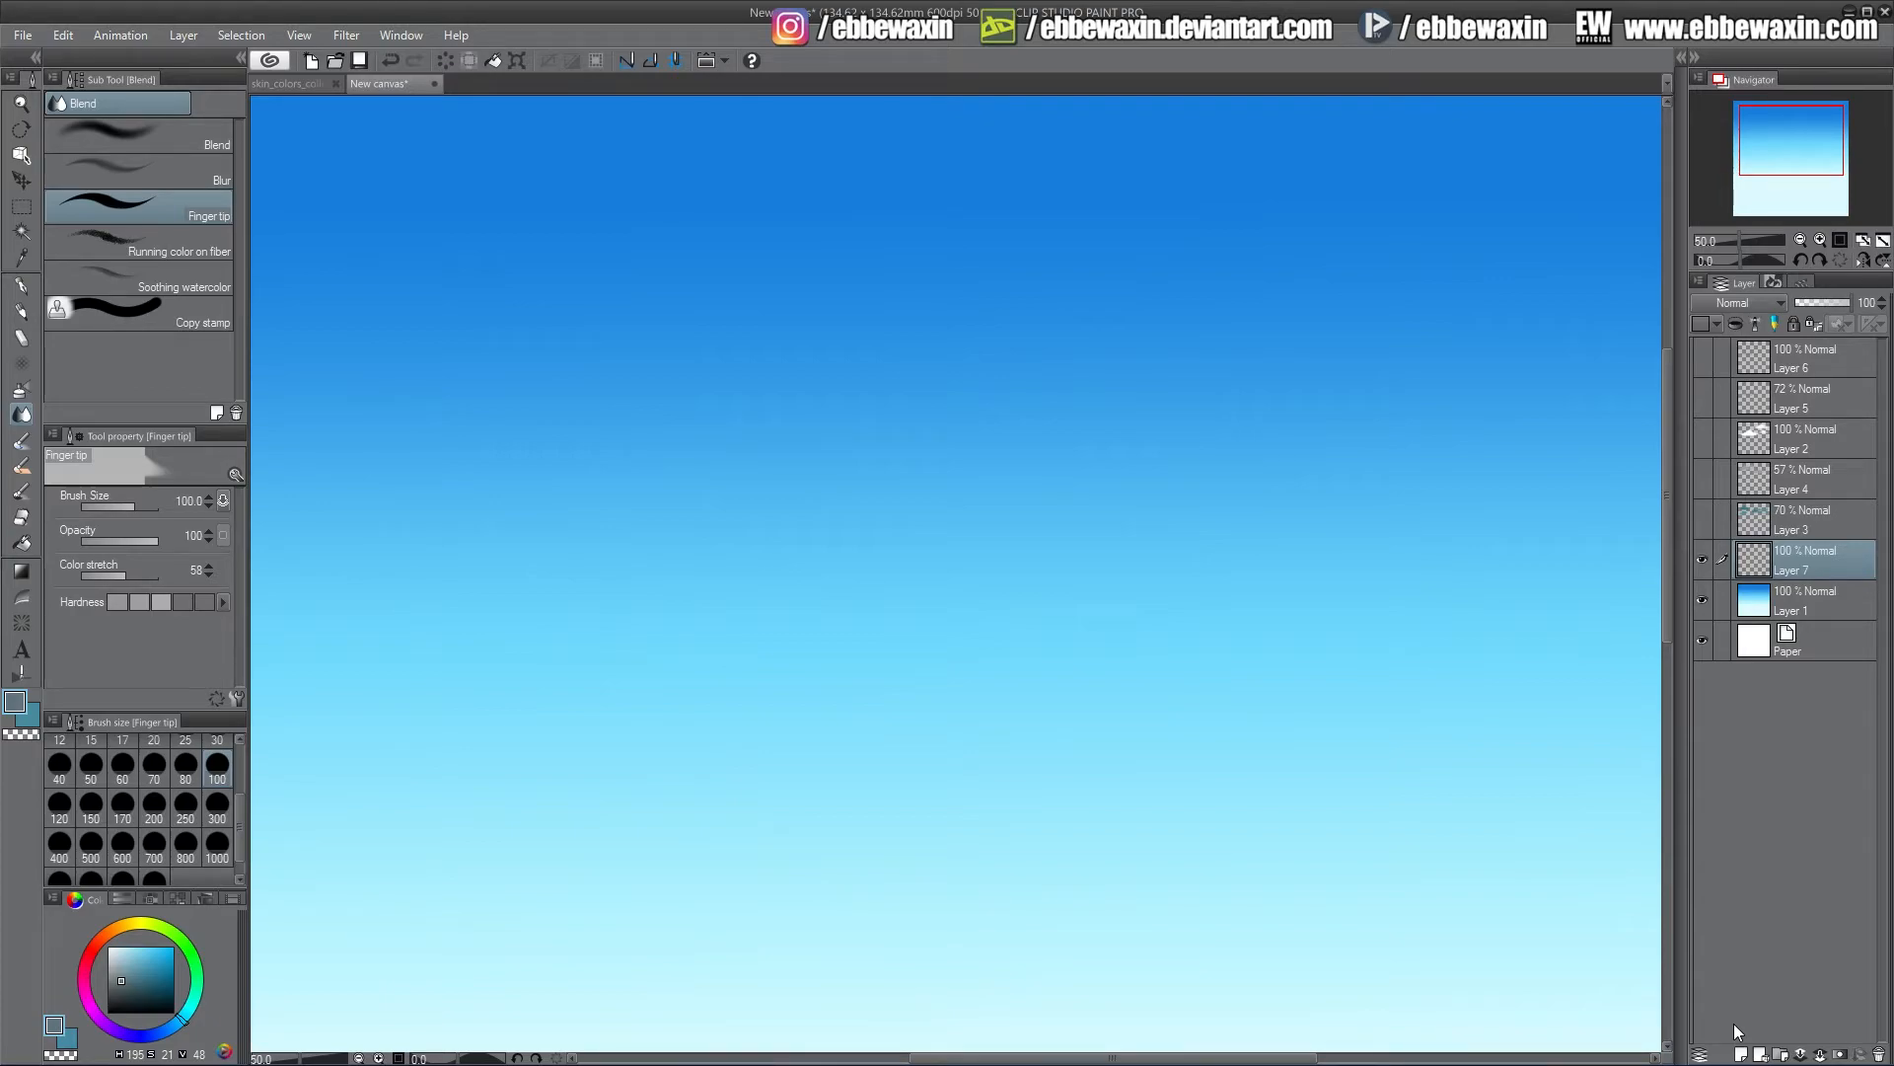
Fill the new layer with a top-to-bottom Night sky gradient and set its opacity to 91%
click(22, 572)
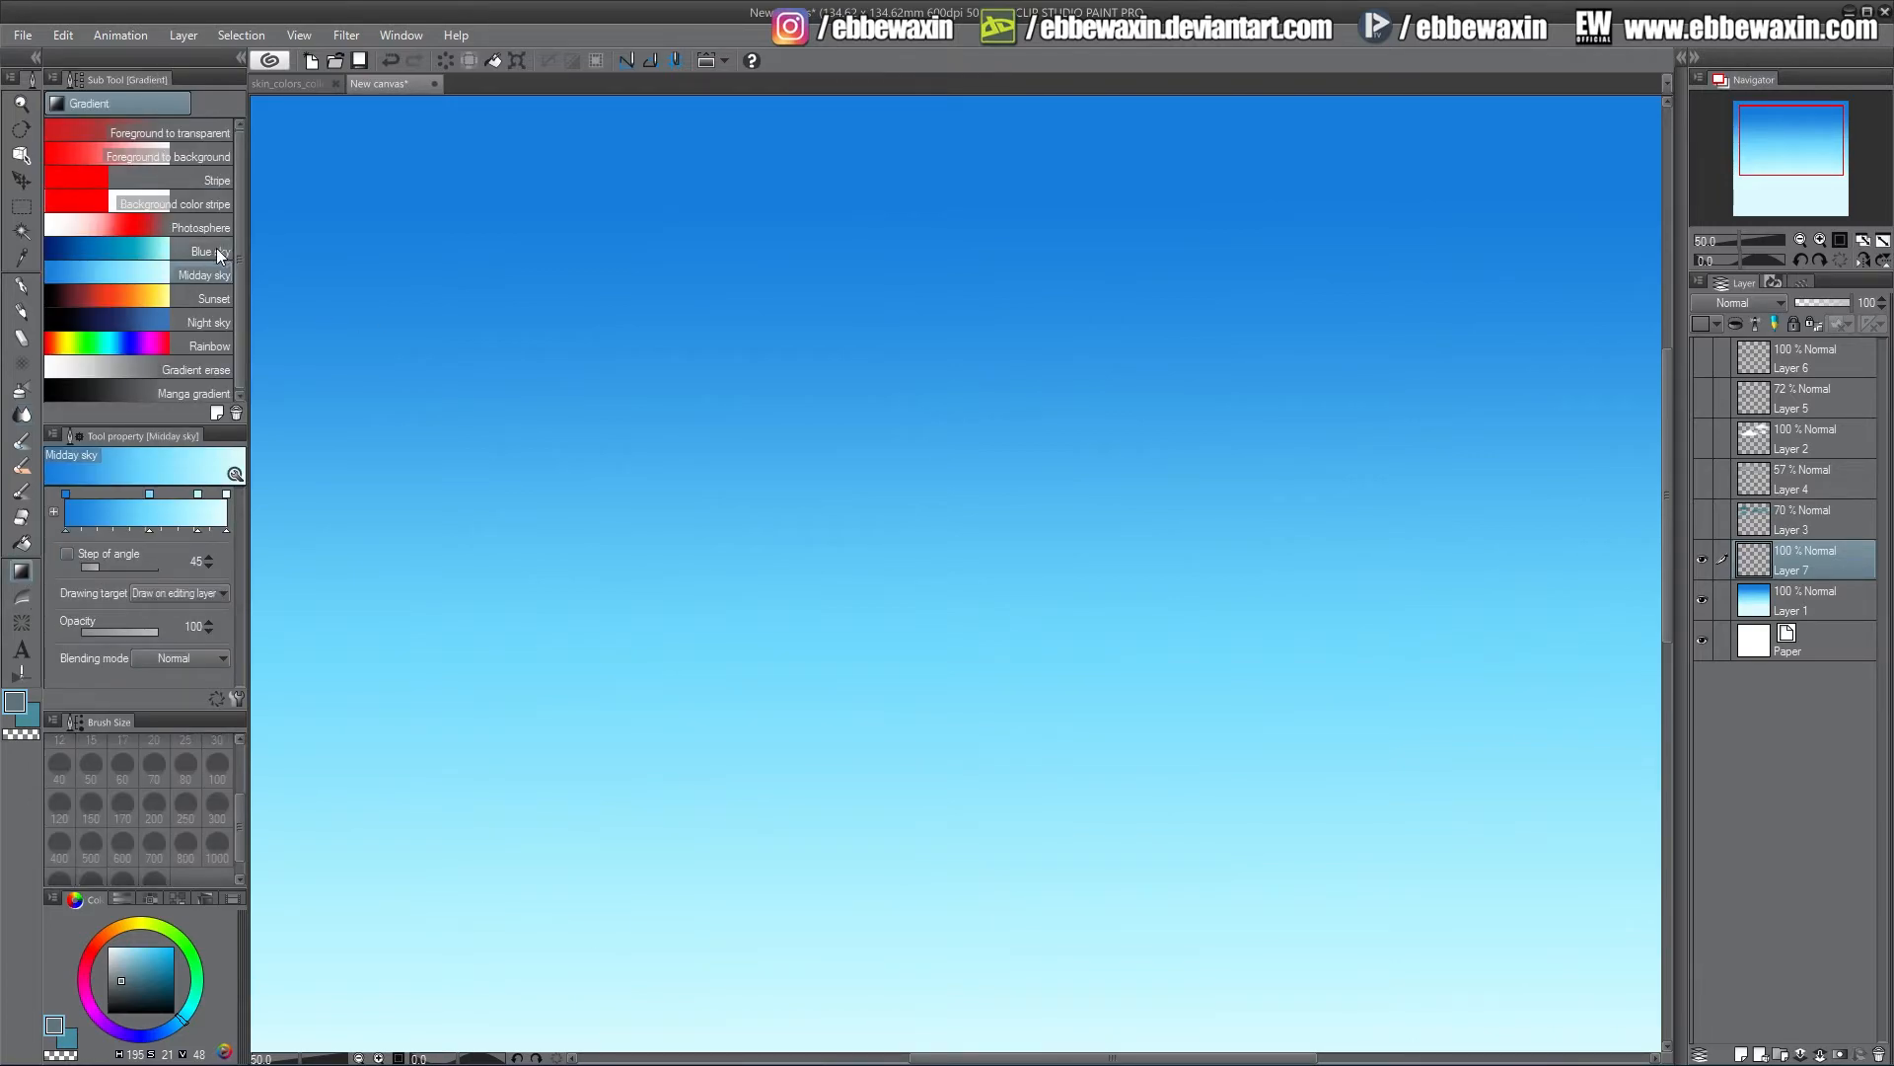
click(211, 323)
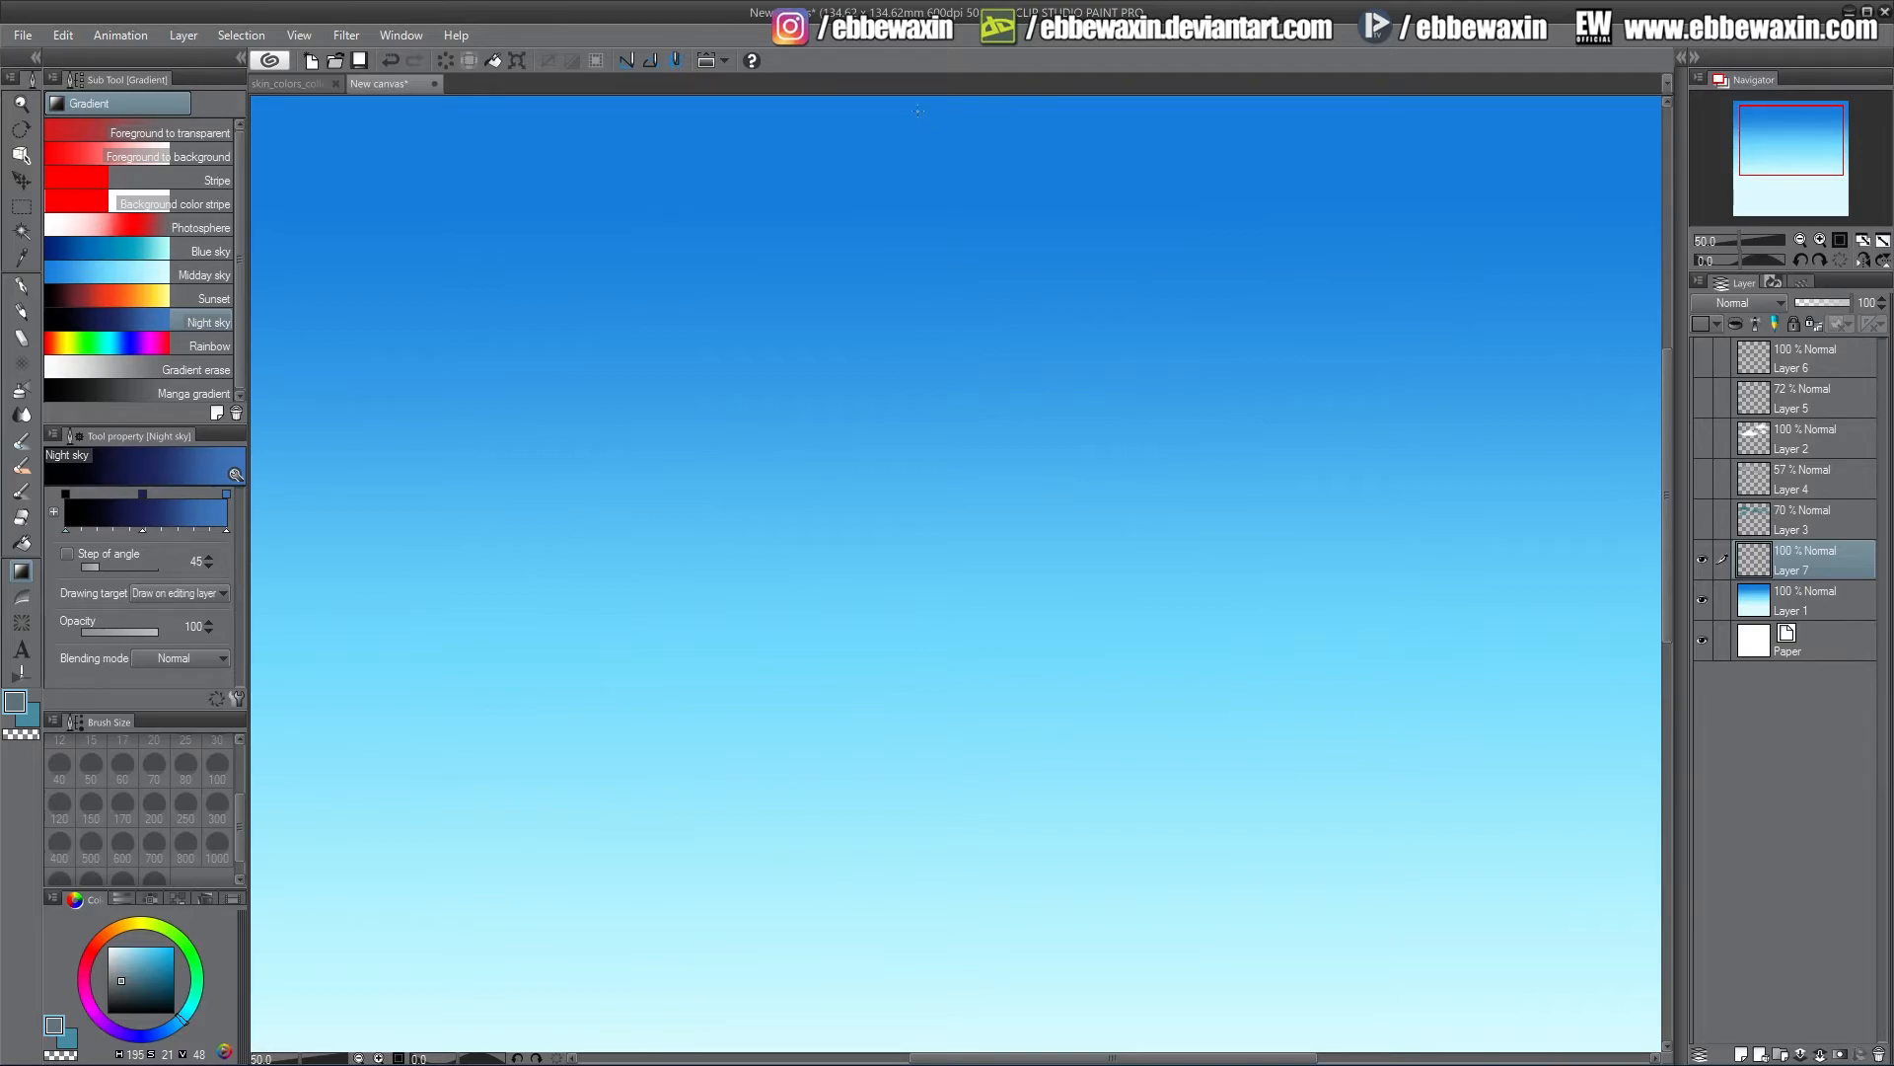
drag(921, 105, 922, 1038)
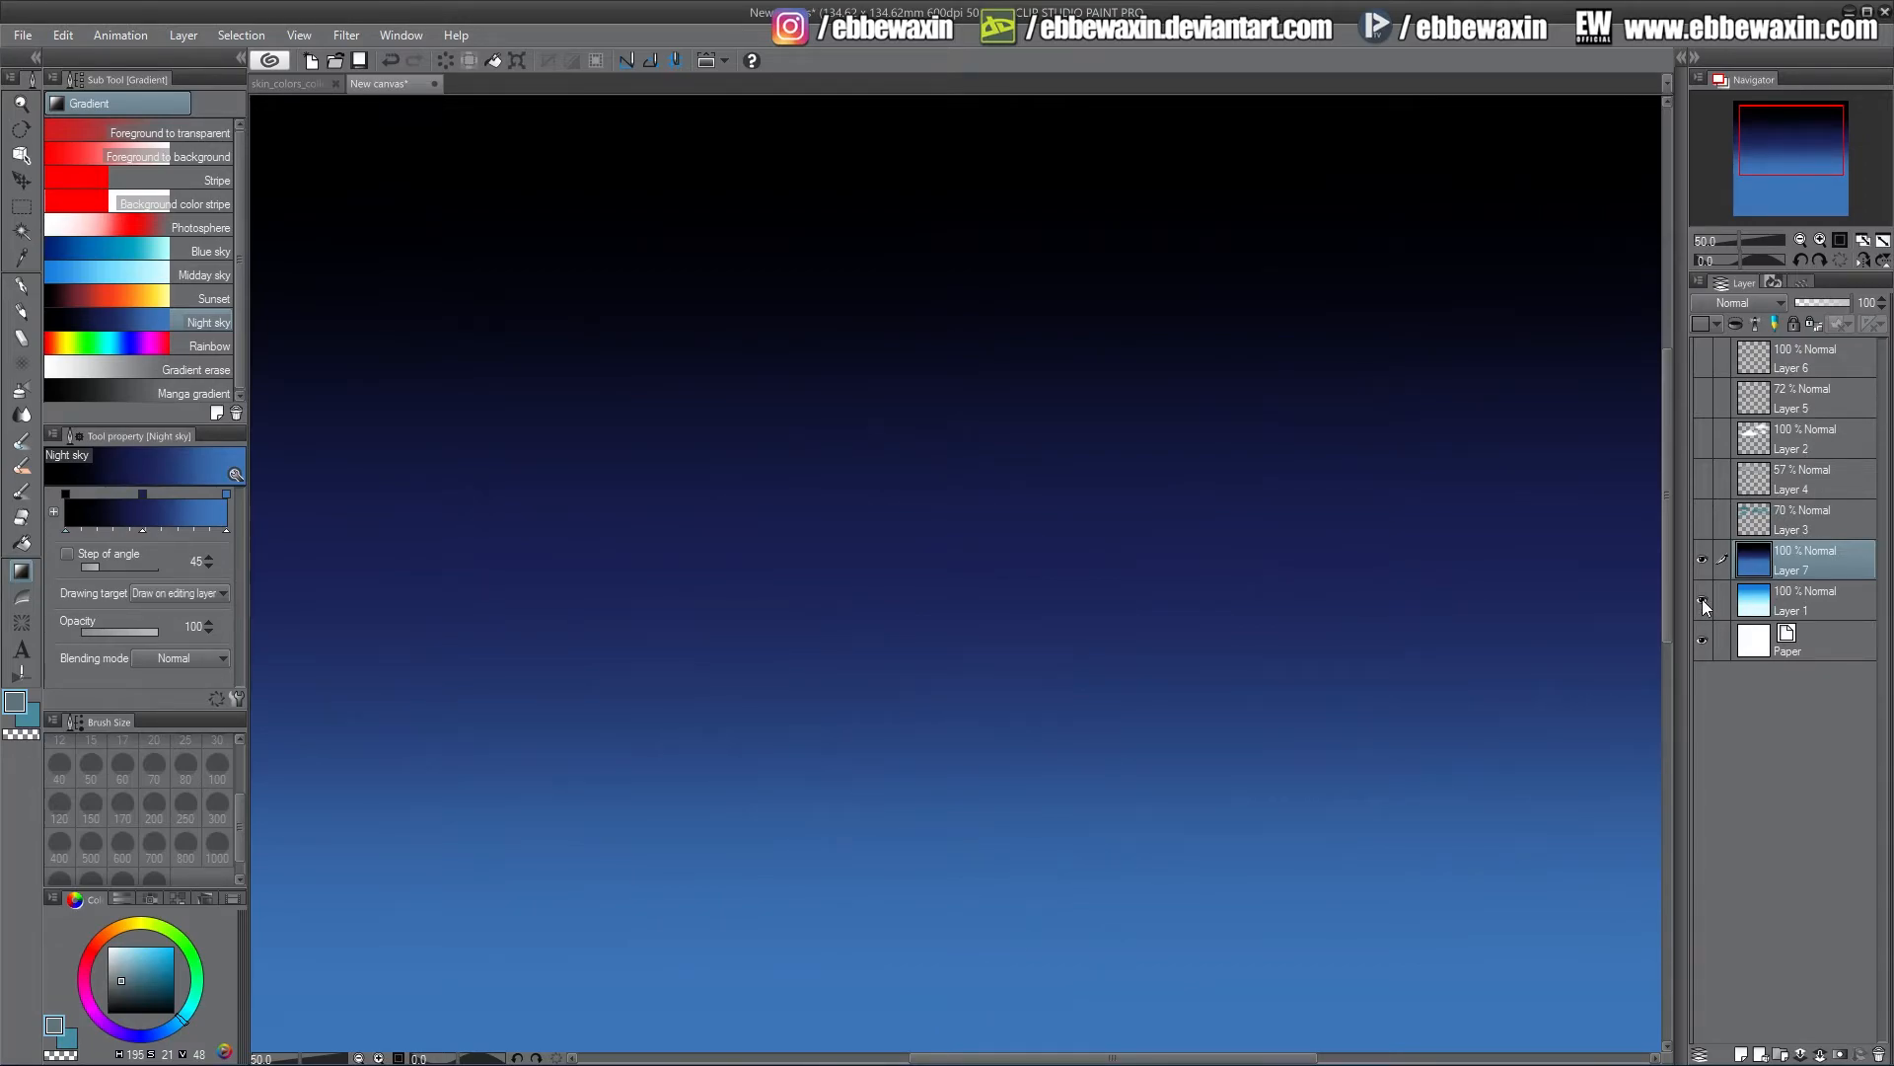
mouse_move(1850, 302)
mouse_down()
mouse_move(1831, 303)
mouse_move(1847, 303)
mouse_up()
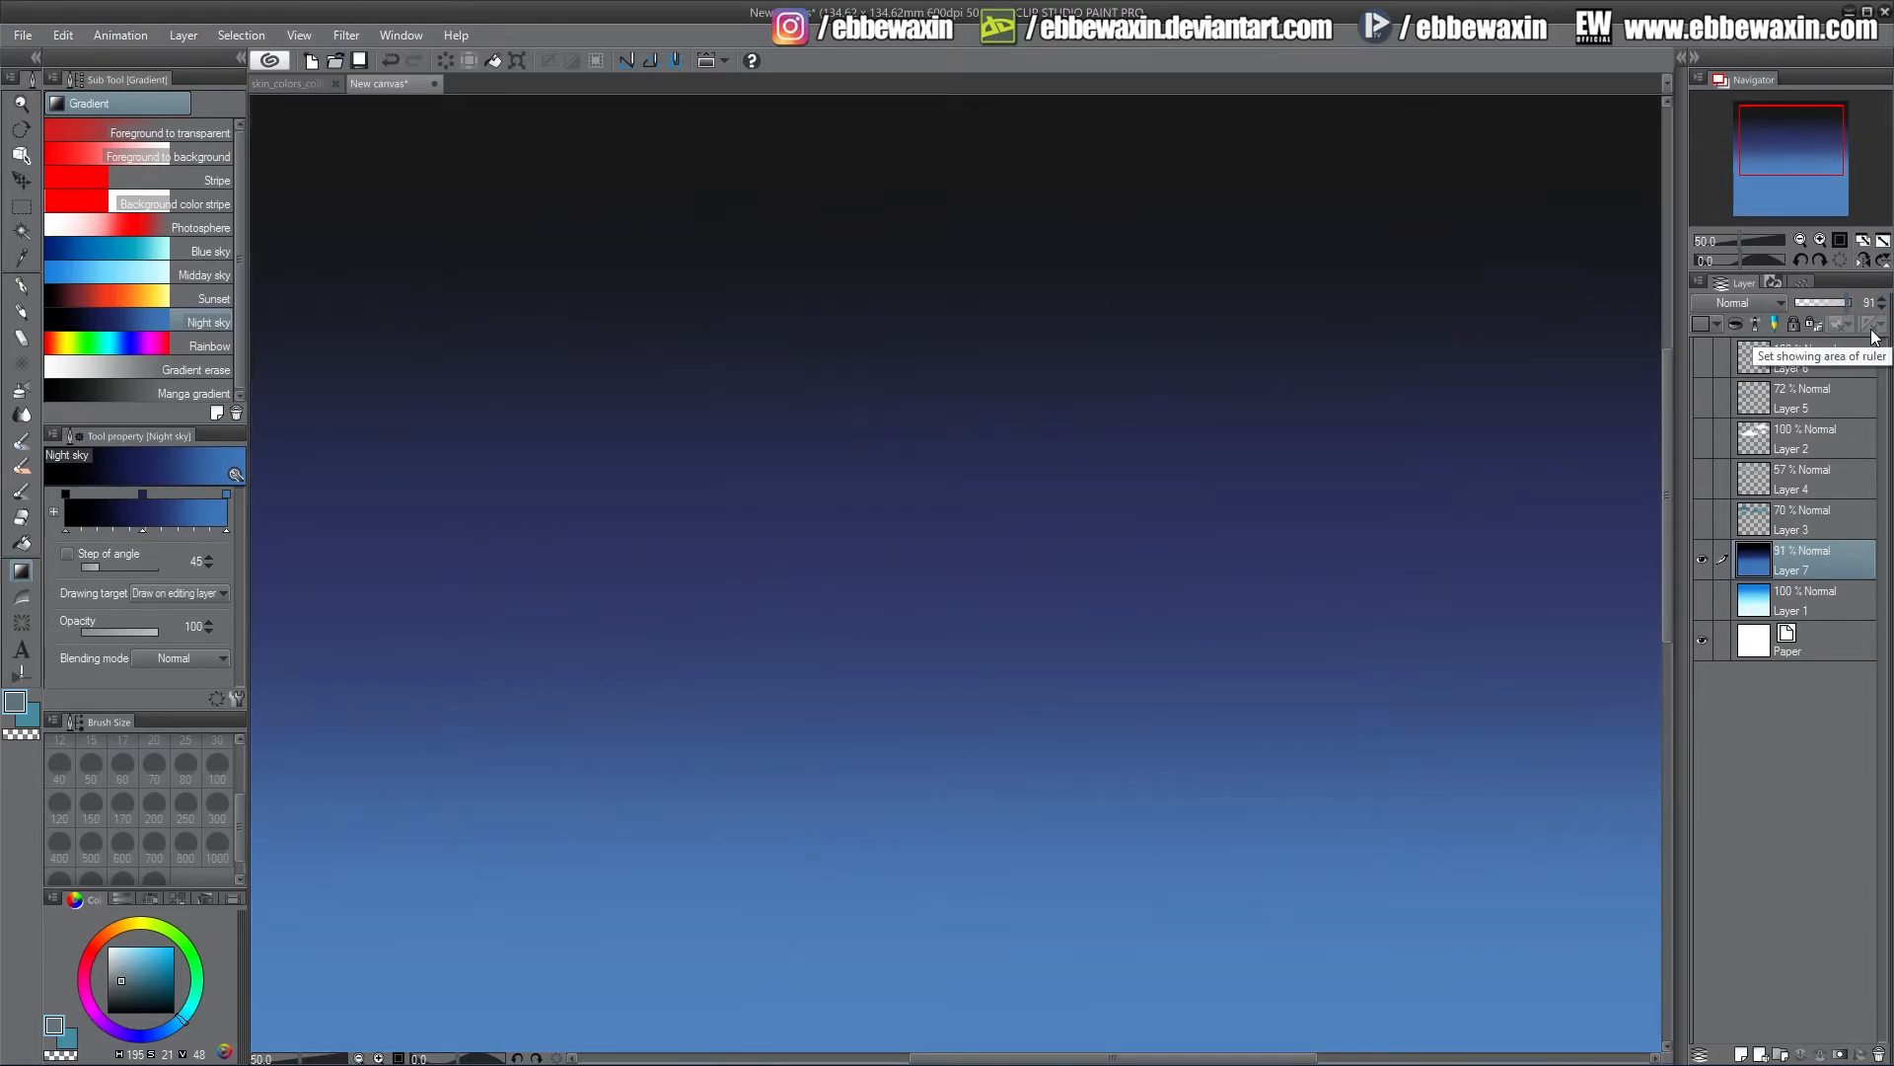
Add a new layer above the night sky gradient, set the colour to black, and pick the Ellipse marquee
click(1741, 1054)
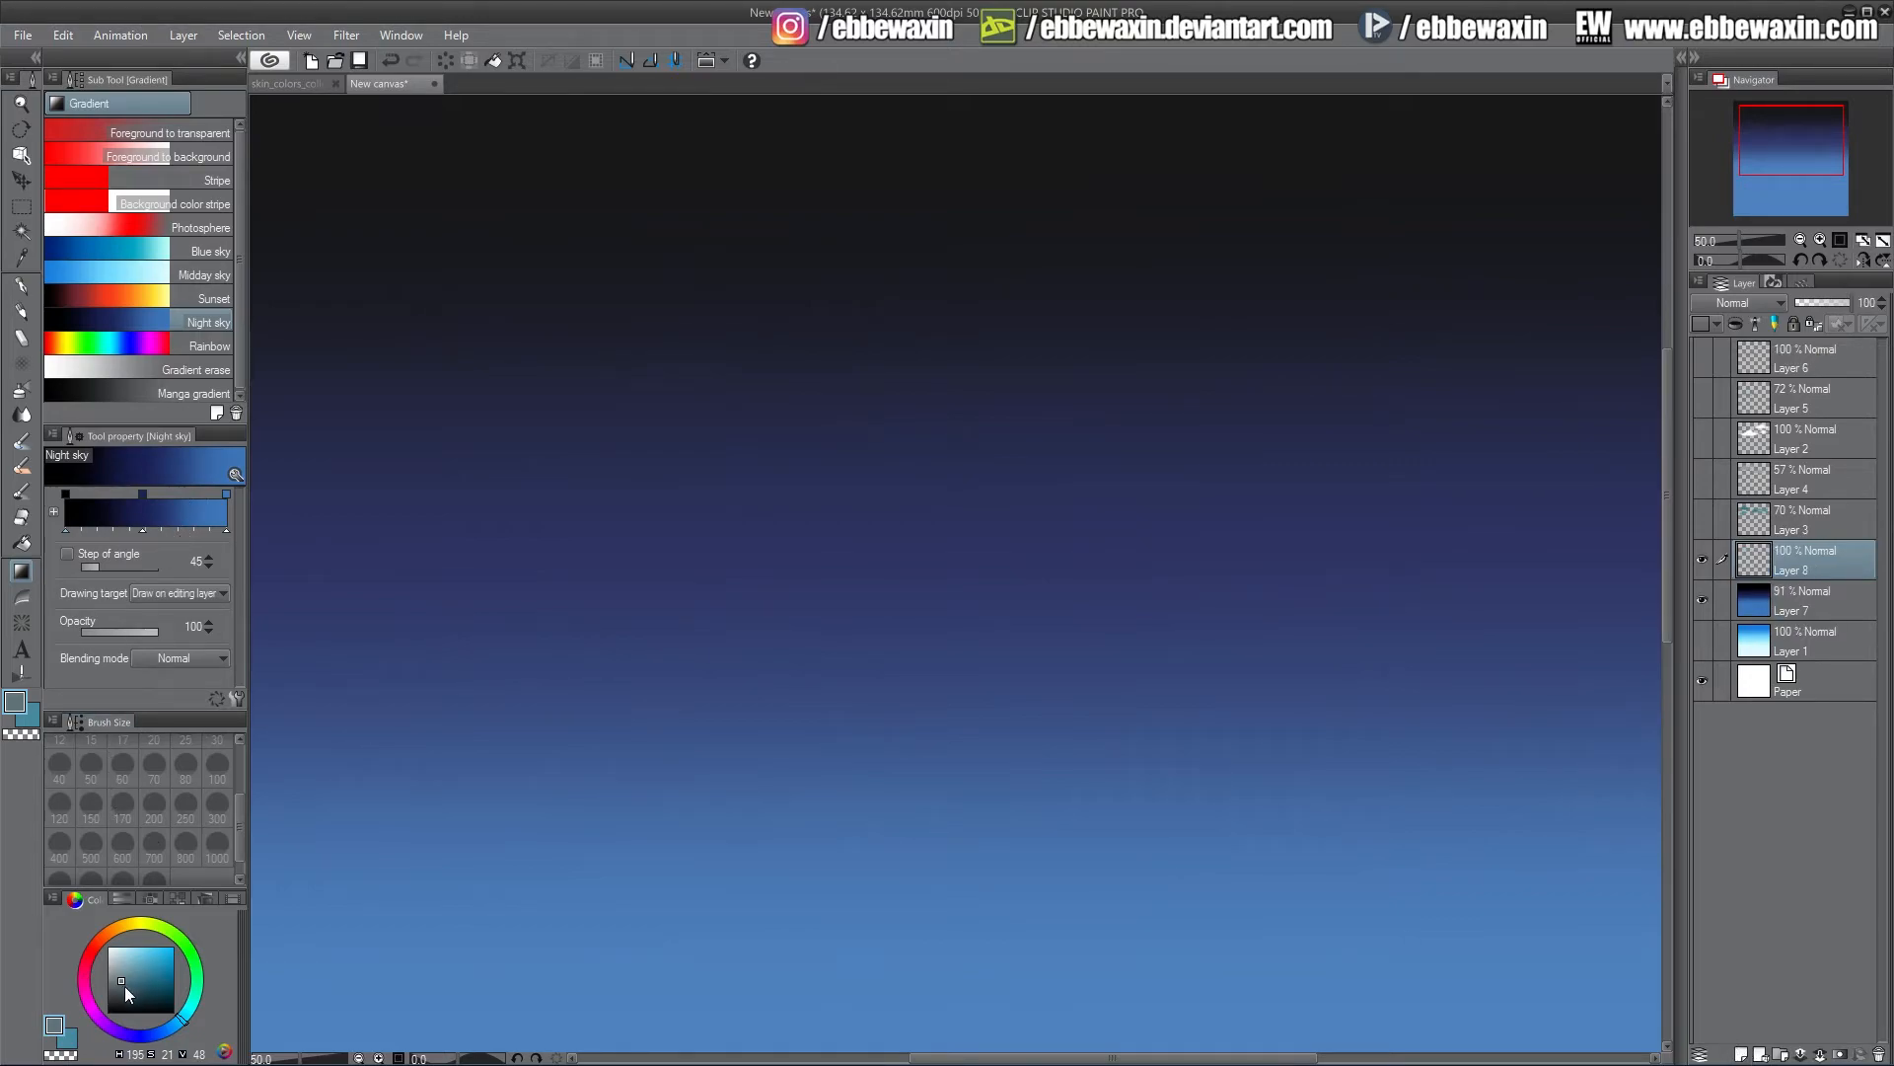
drag(123, 992, 106, 1014)
key(m)
click(112, 166)
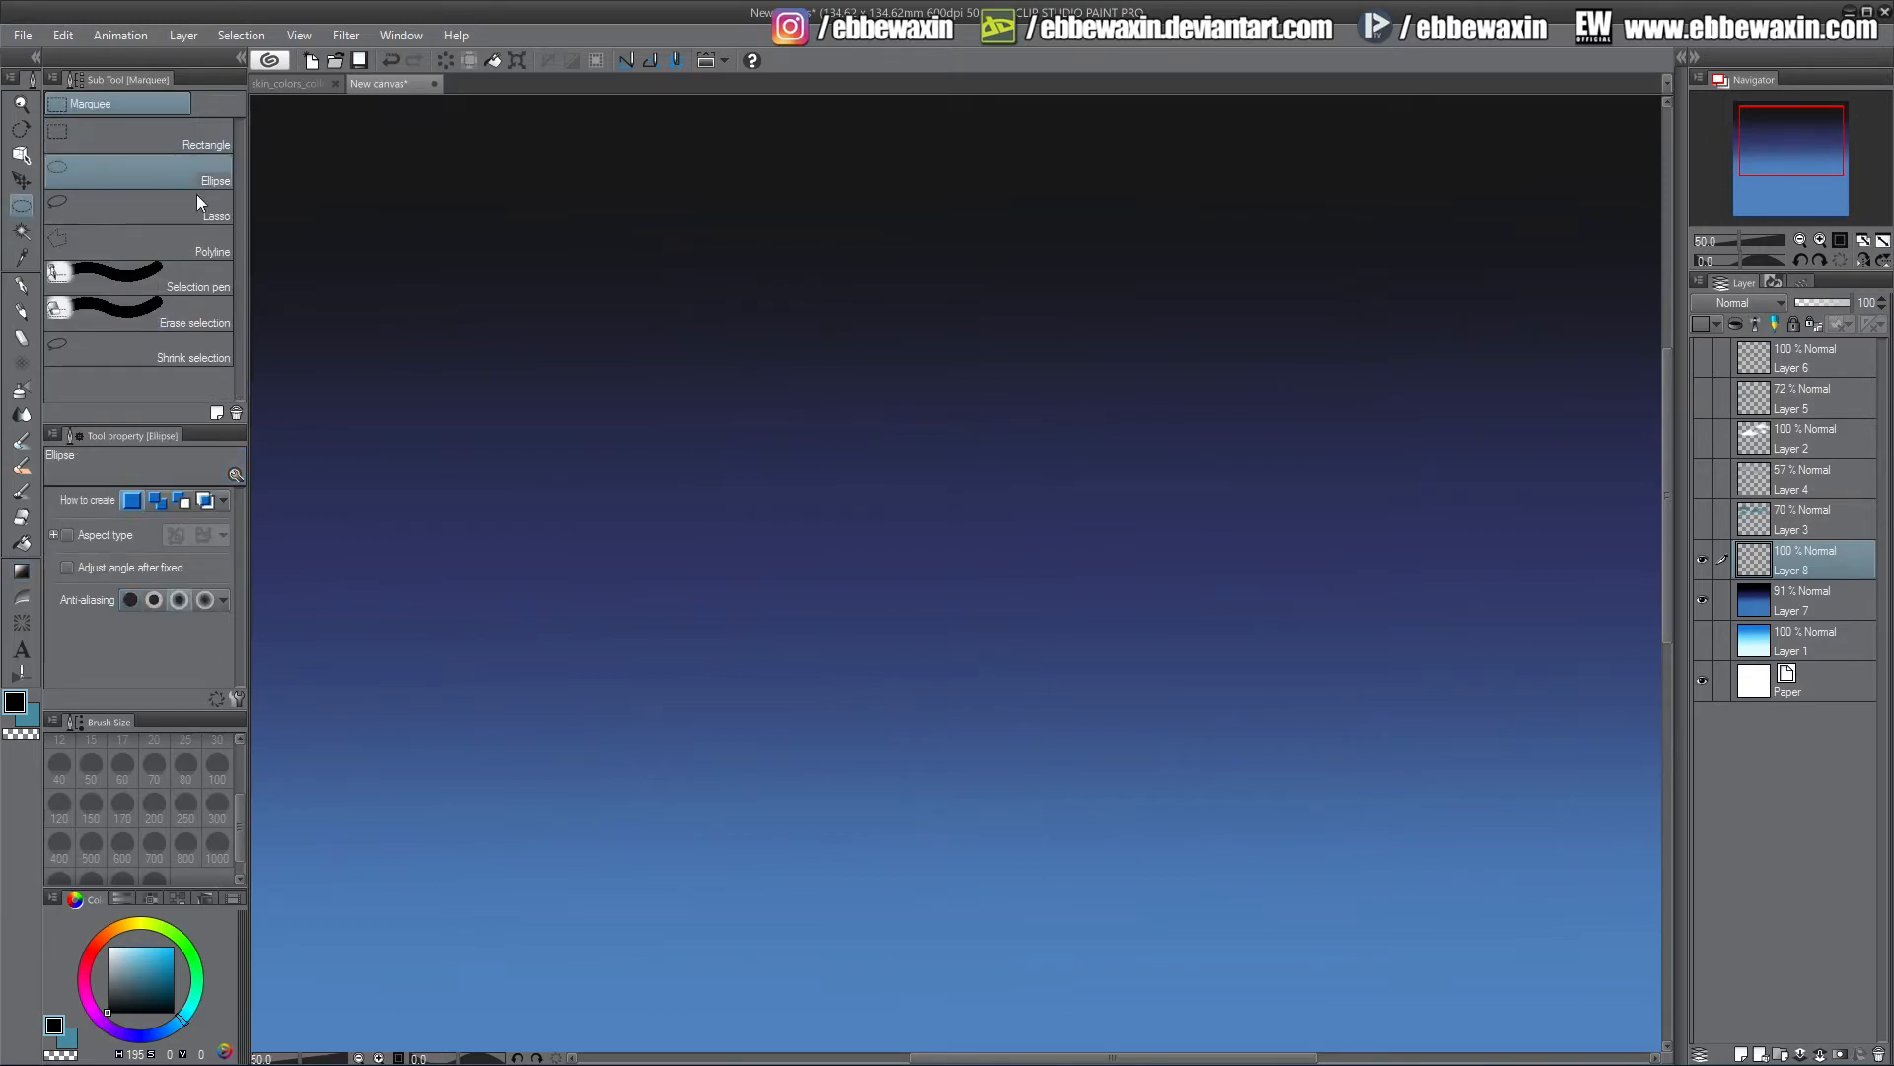
Add another layer and fill a large circular selection in the upper right with pale yellow as the moon, then deselect
click(1745, 1055)
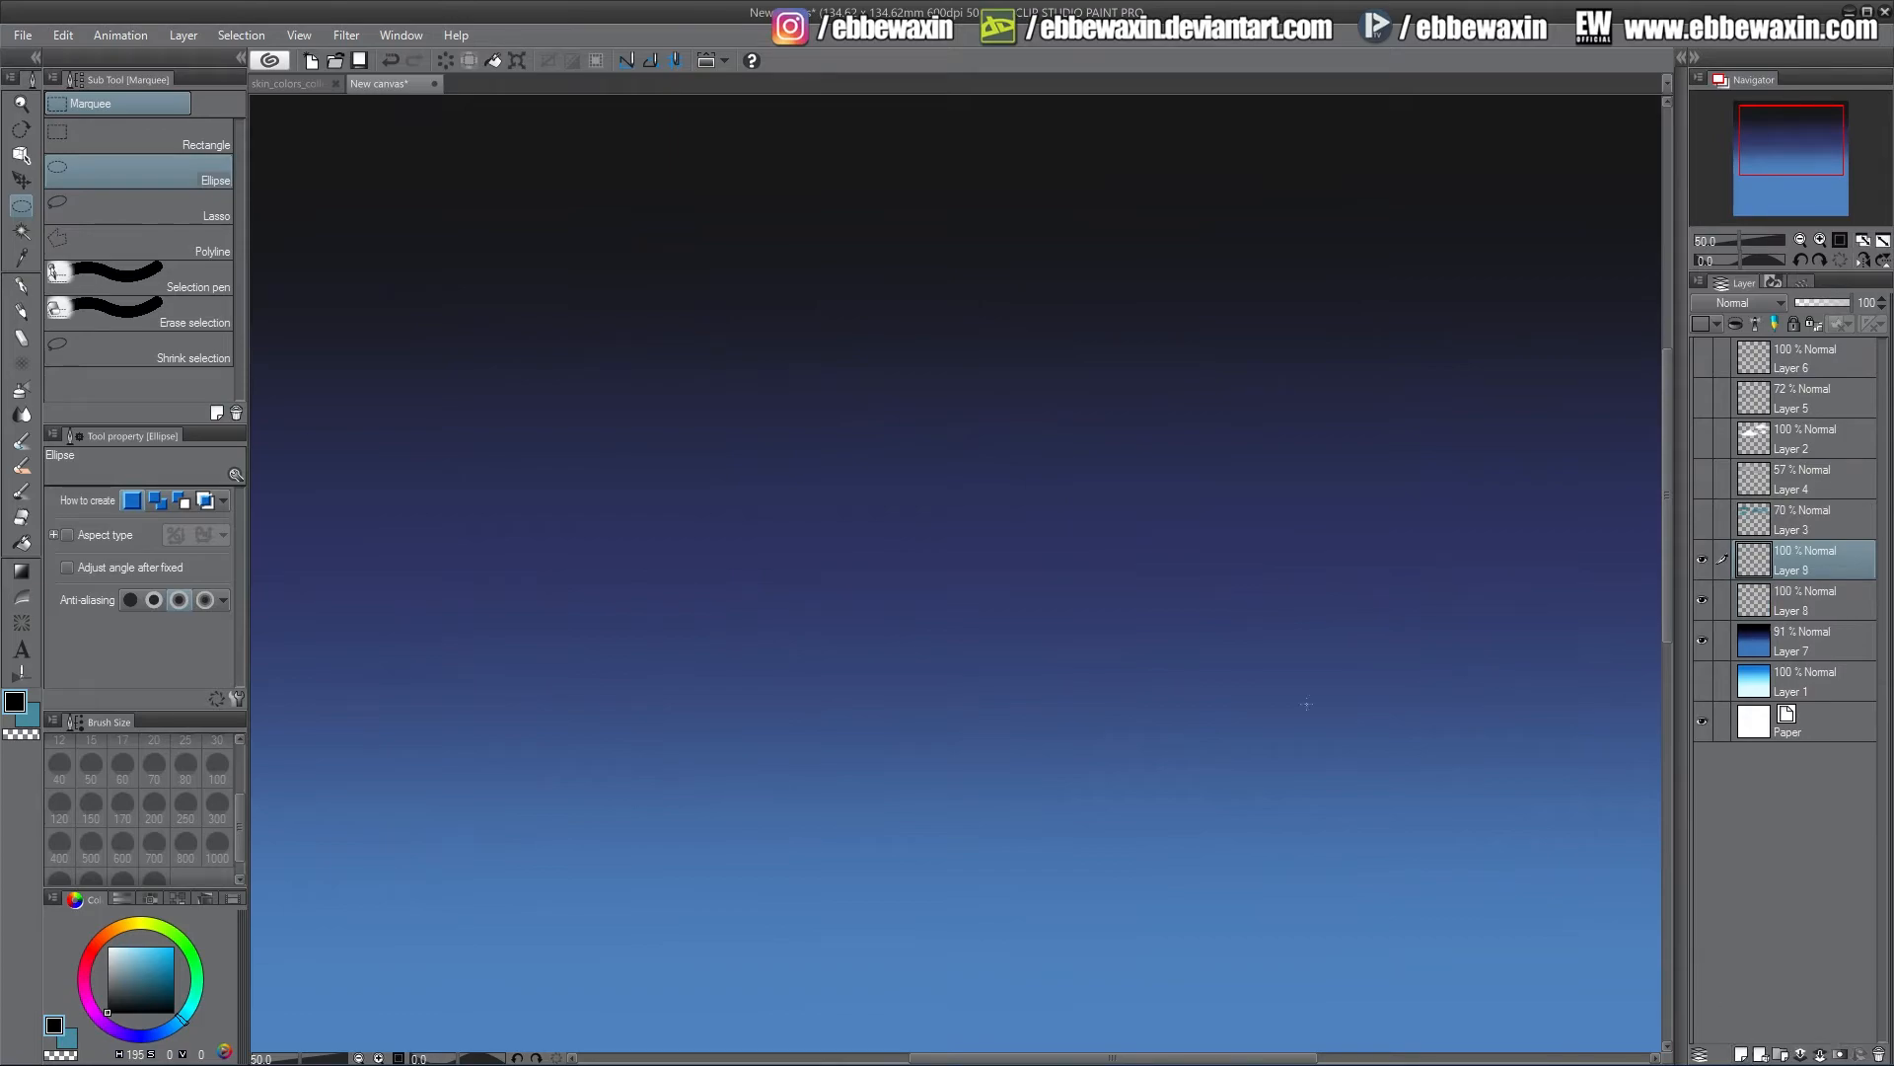
drag(1097, 176, 1520, 599)
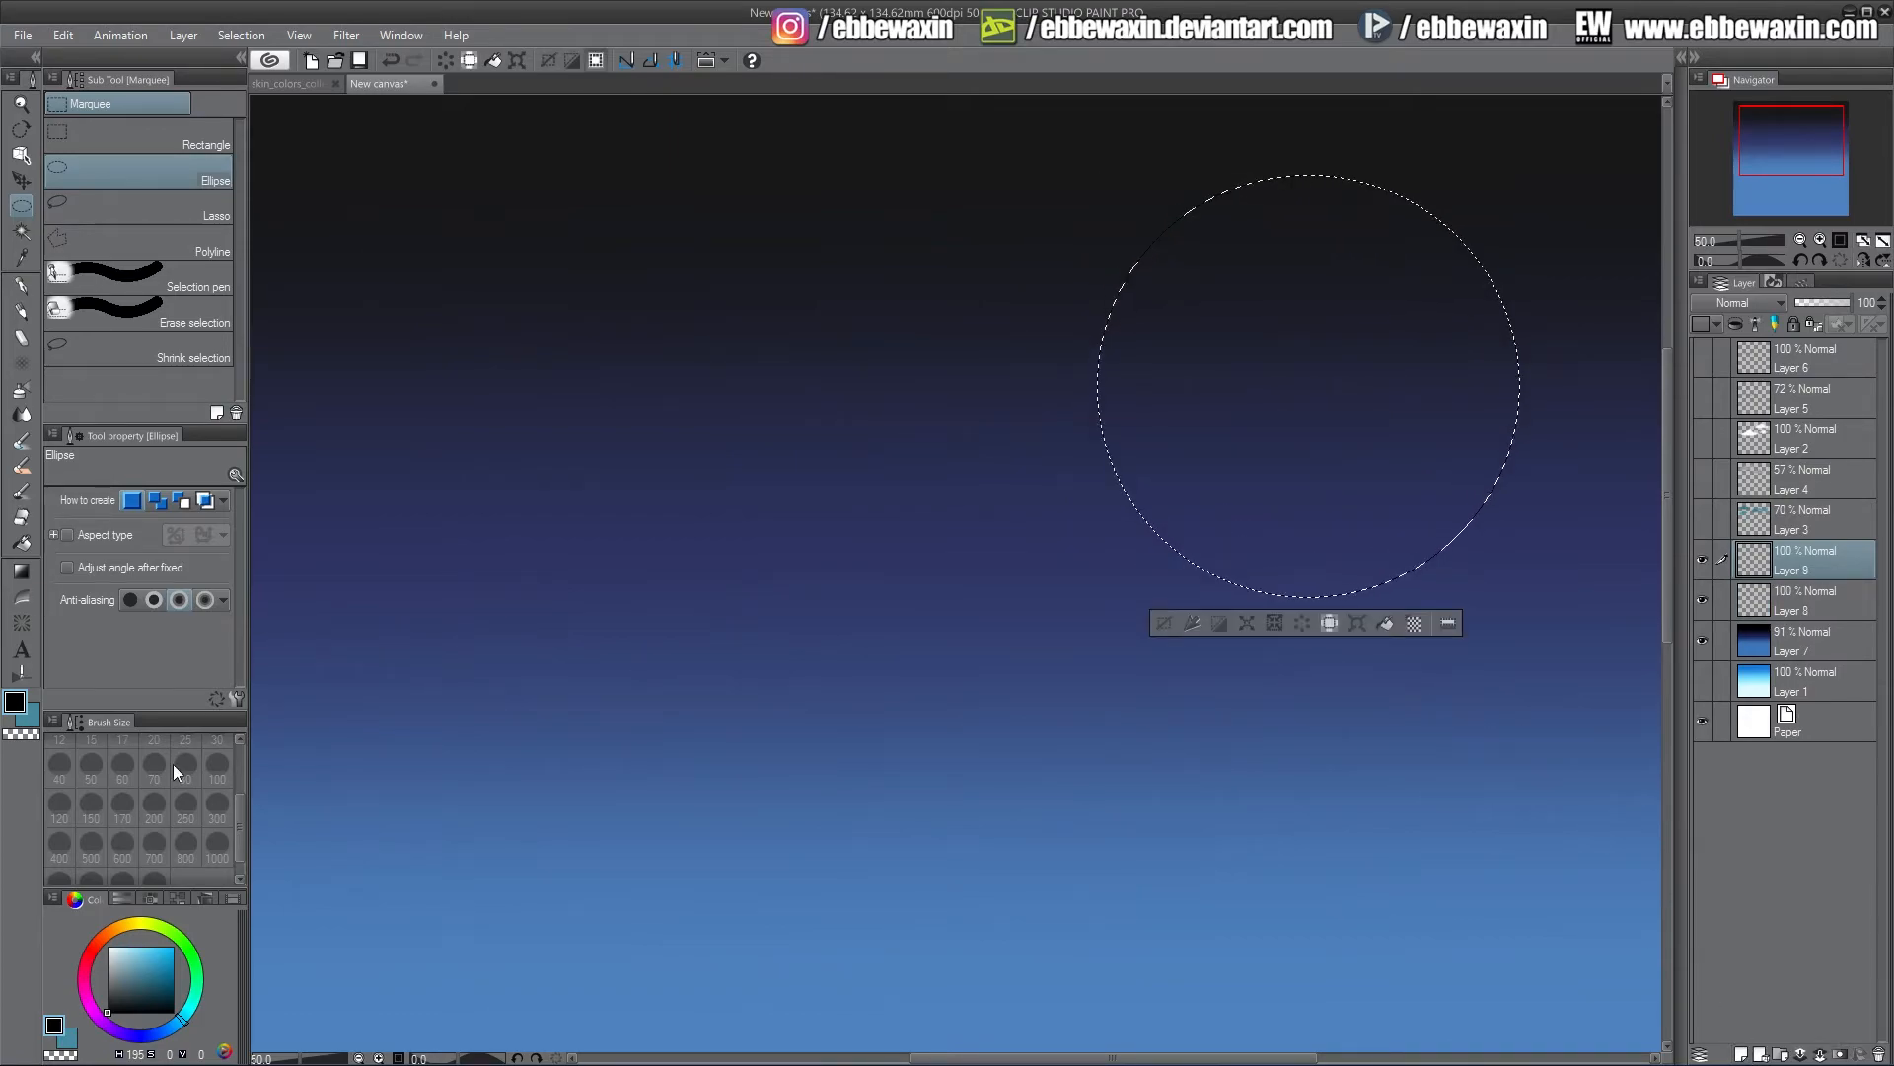
click(30, 712)
drag(152, 928, 128, 947)
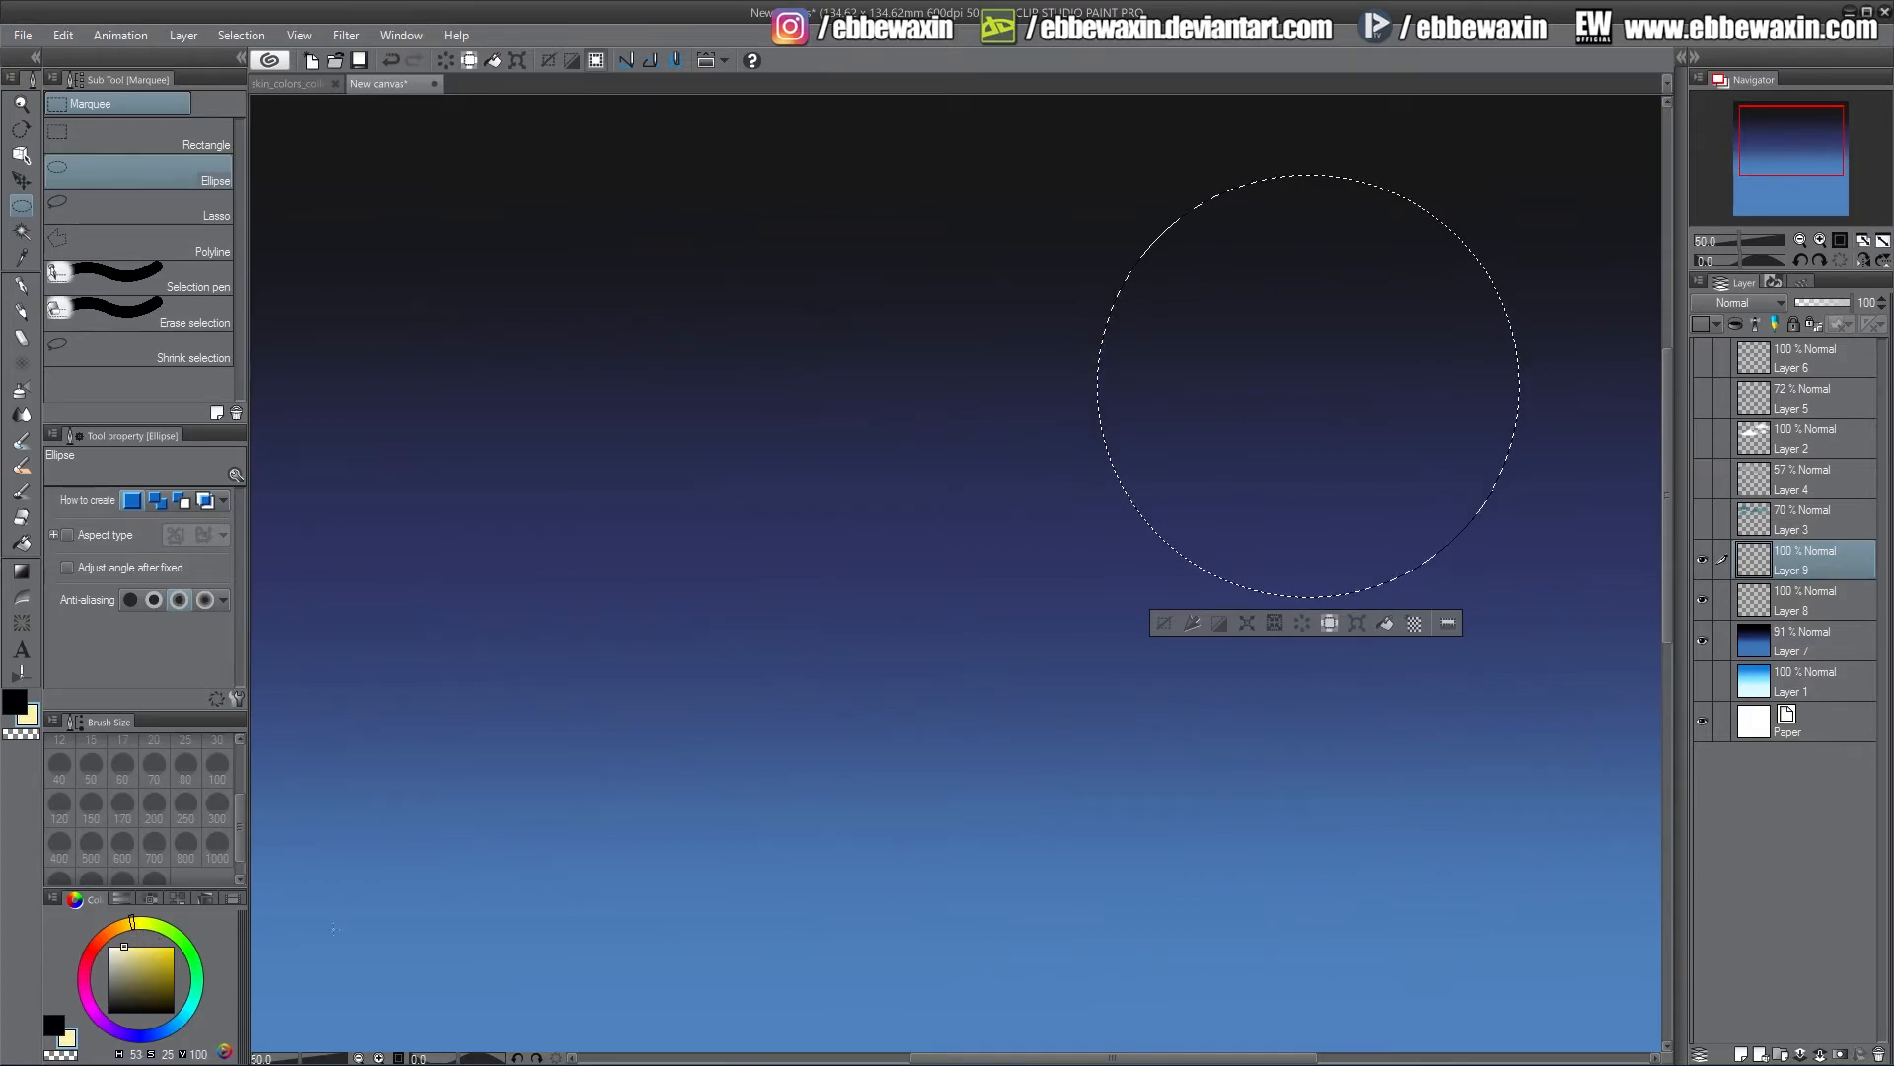
click(1385, 622)
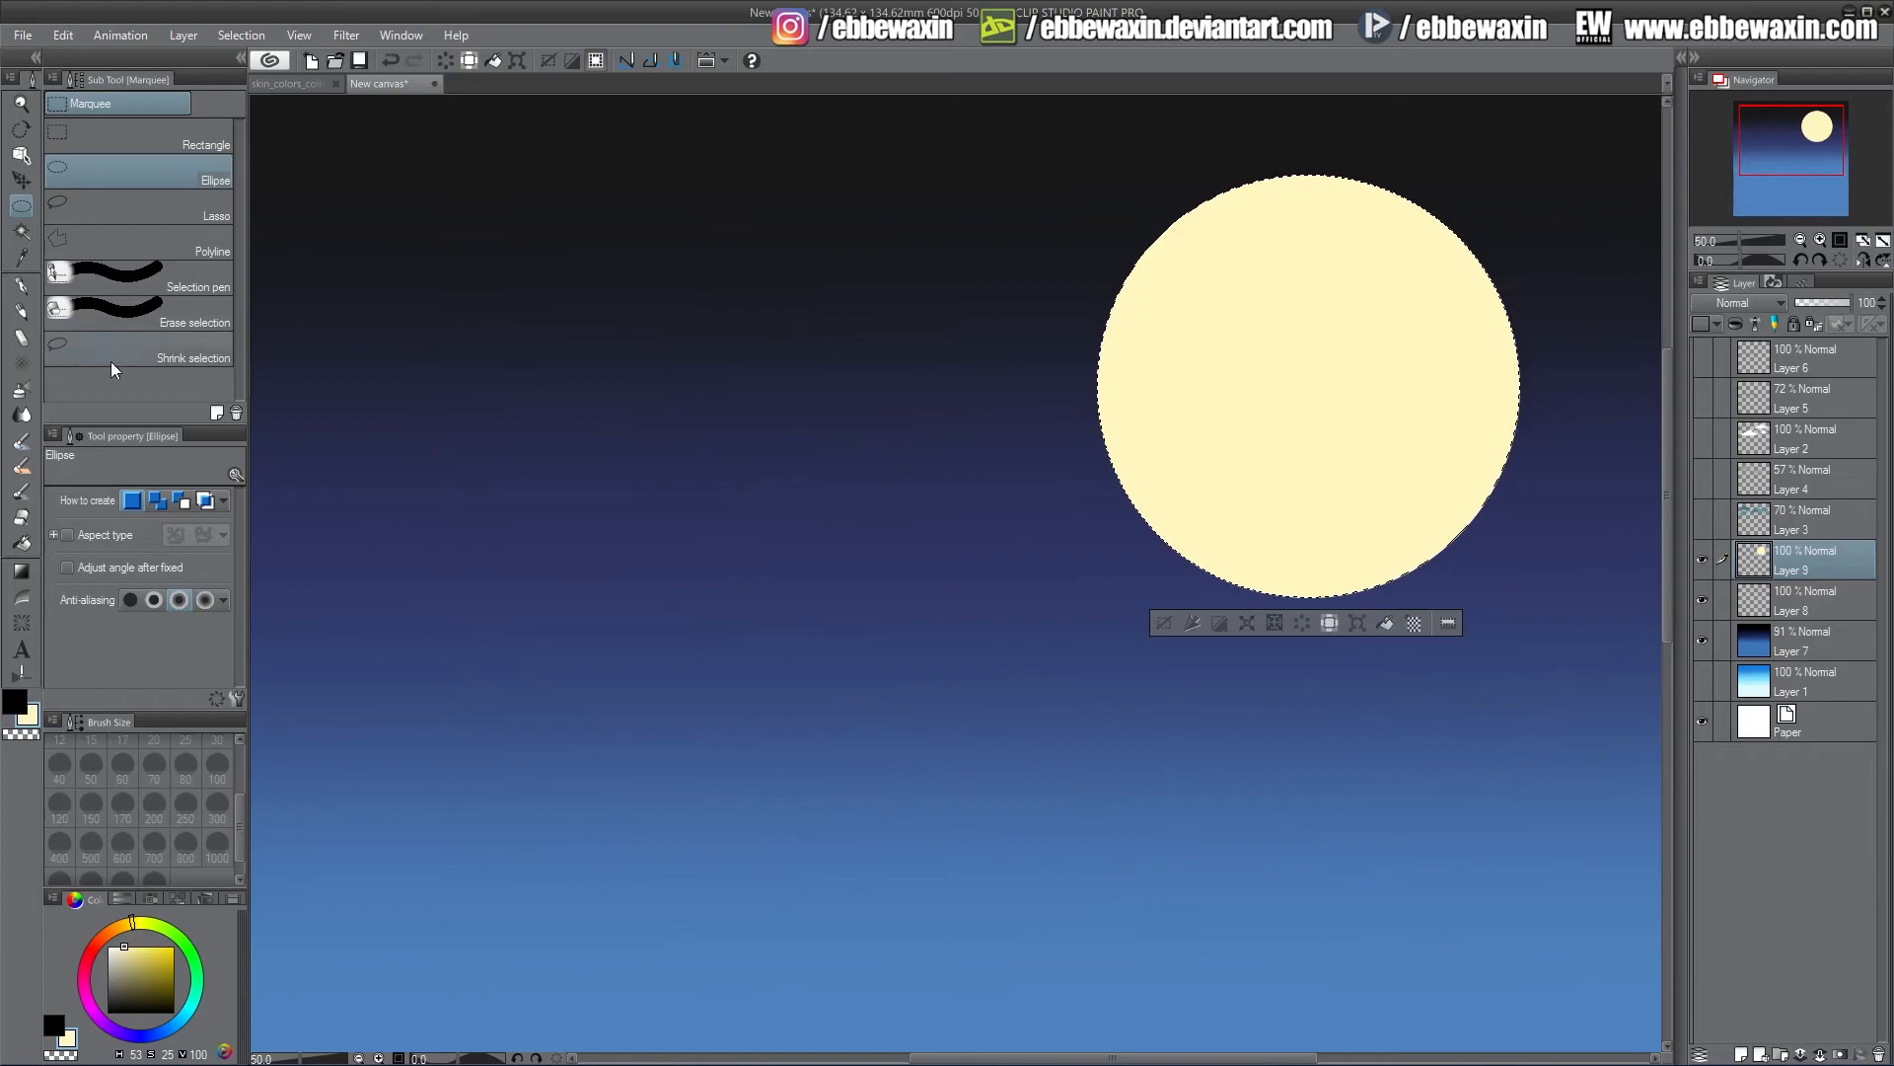
drag(123, 946, 120, 947)
click(1386, 623)
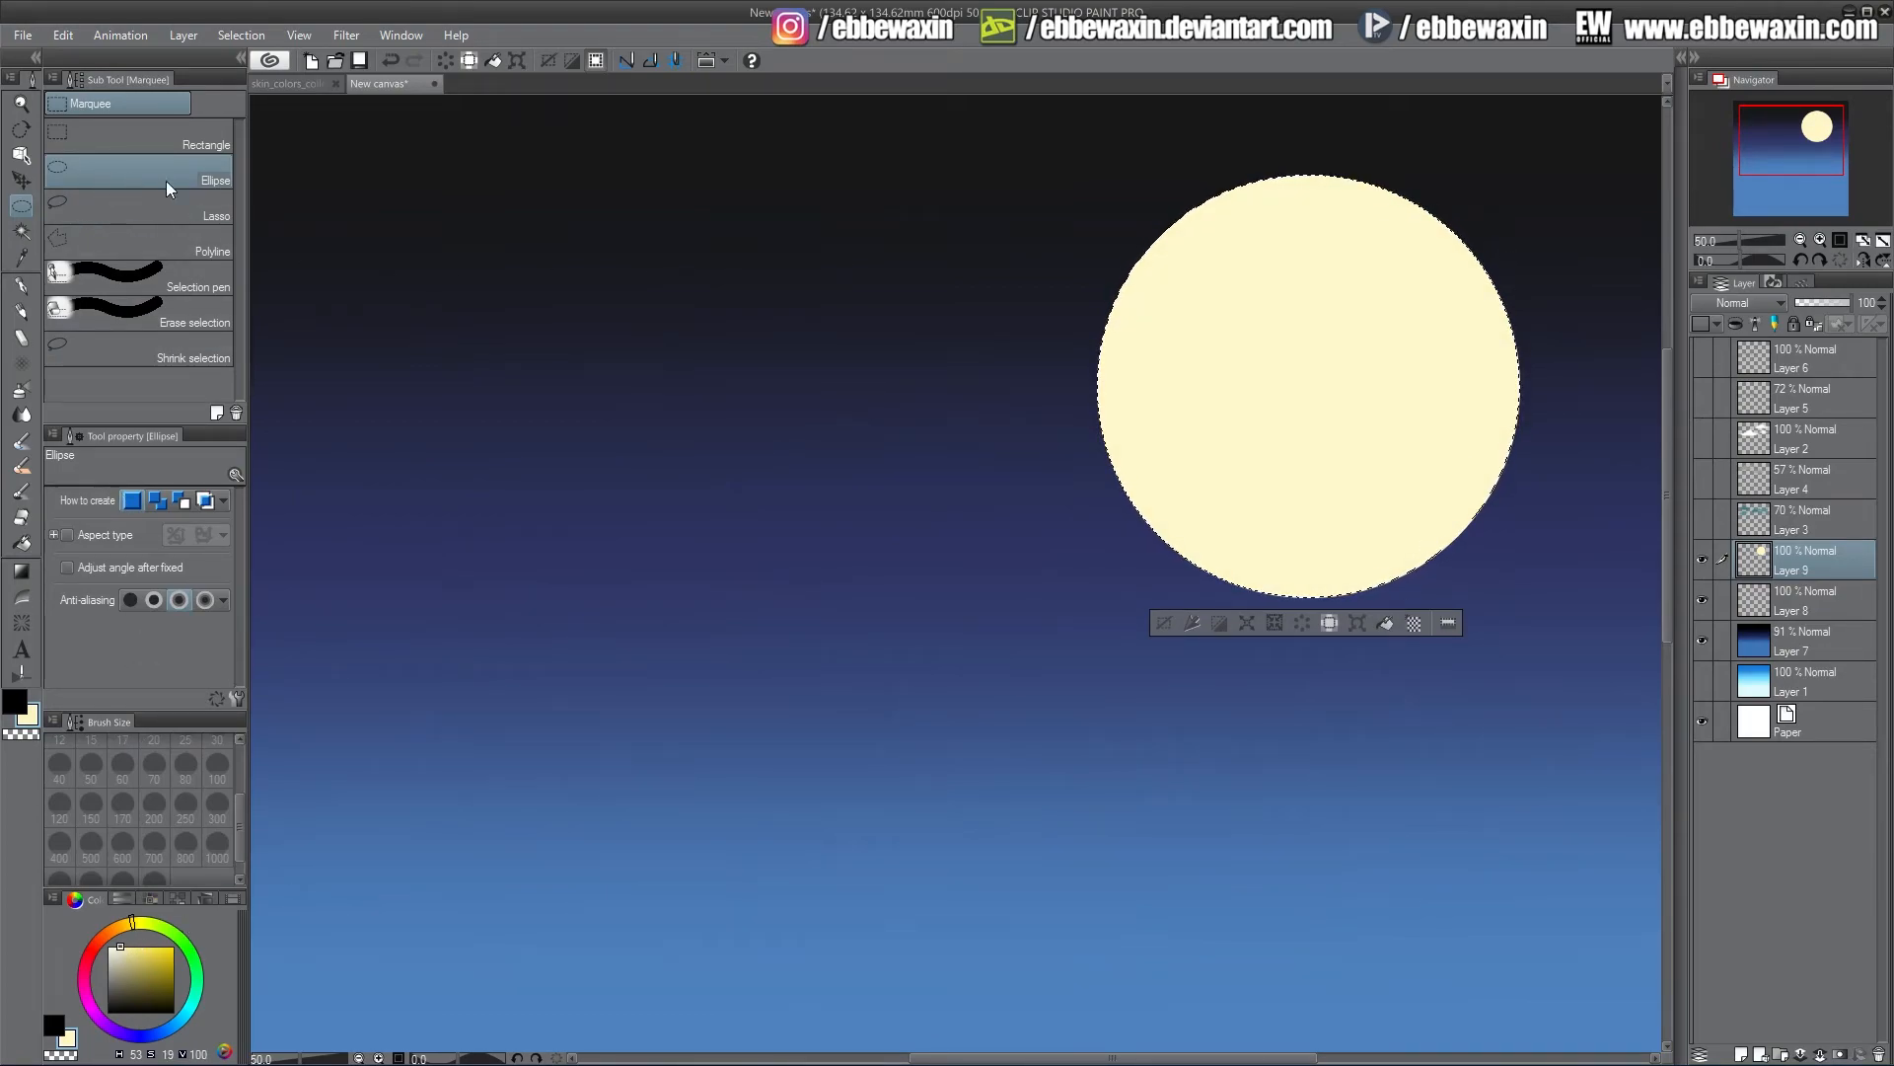
key(ctrl+d)
Duplicate the moon layer and apply a Gaussian blur of 60.02 to the copy
right_click(1784, 554)
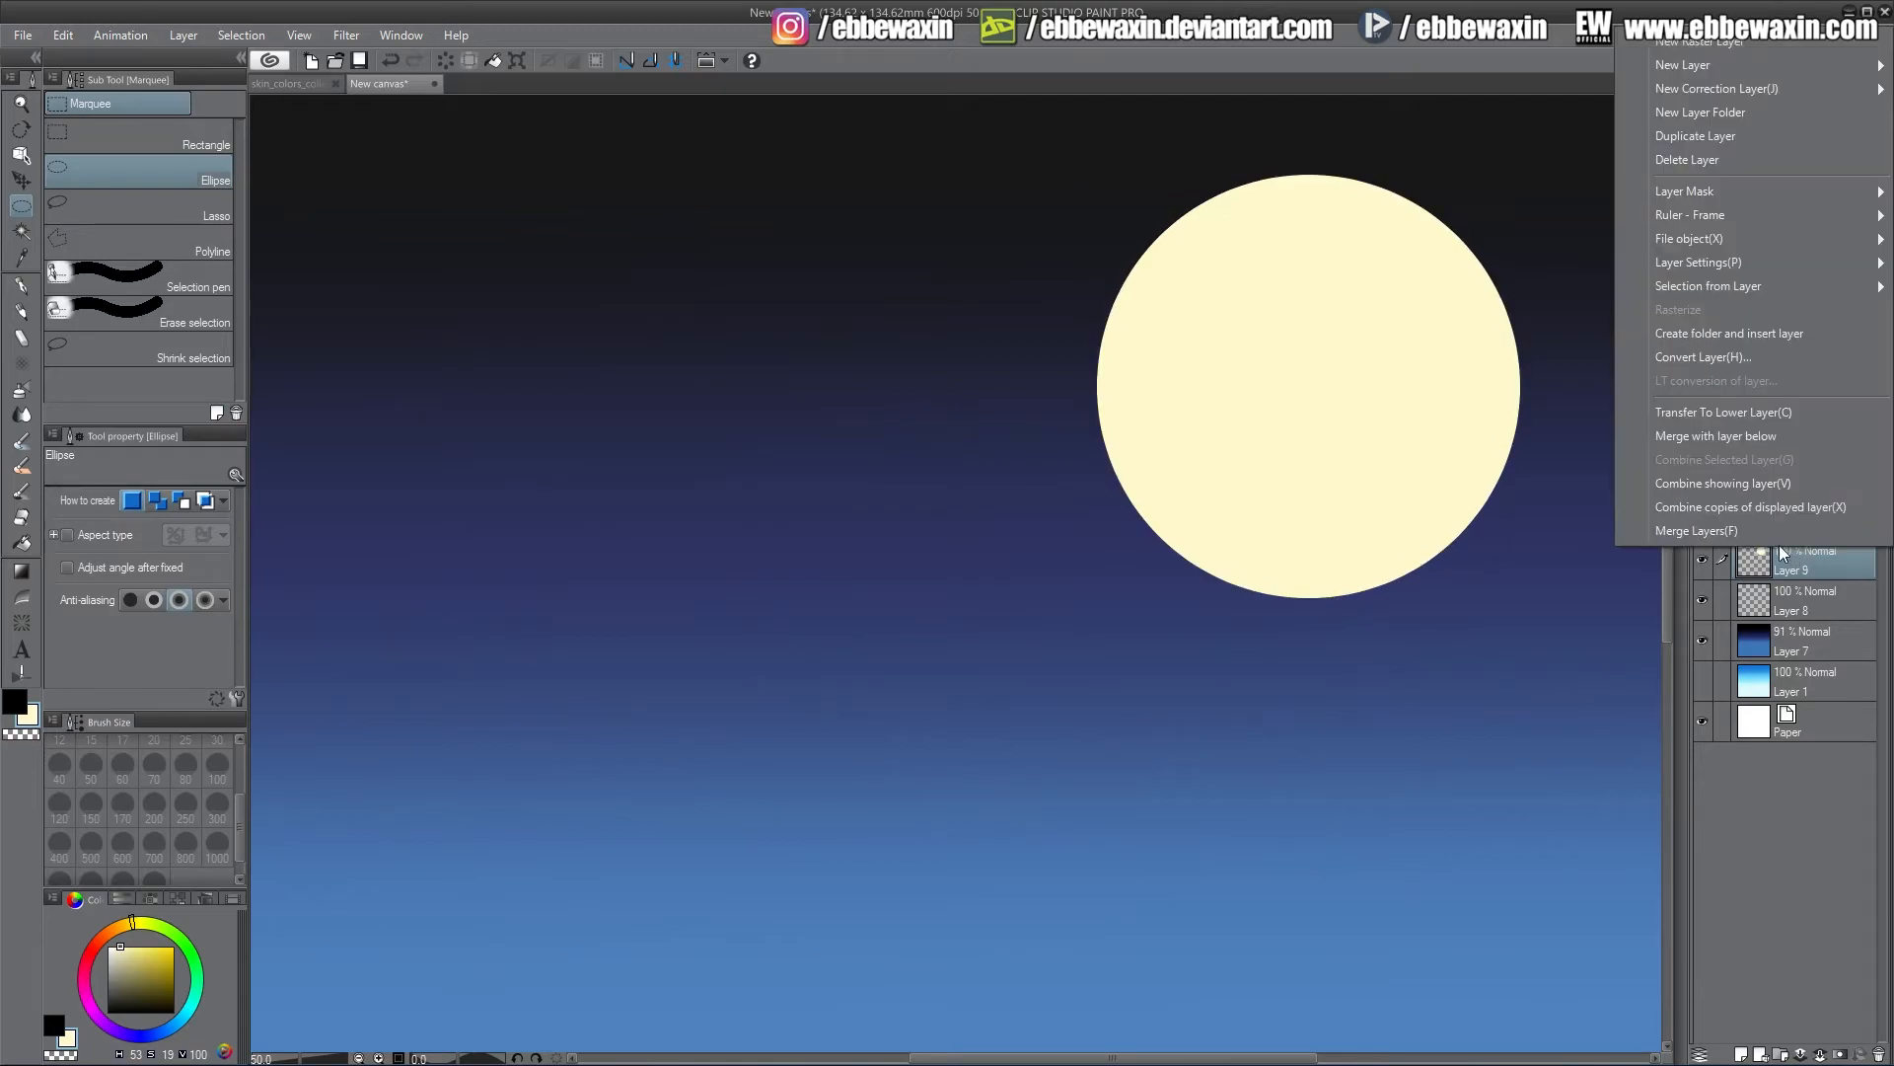
click(1718, 146)
click(347, 35)
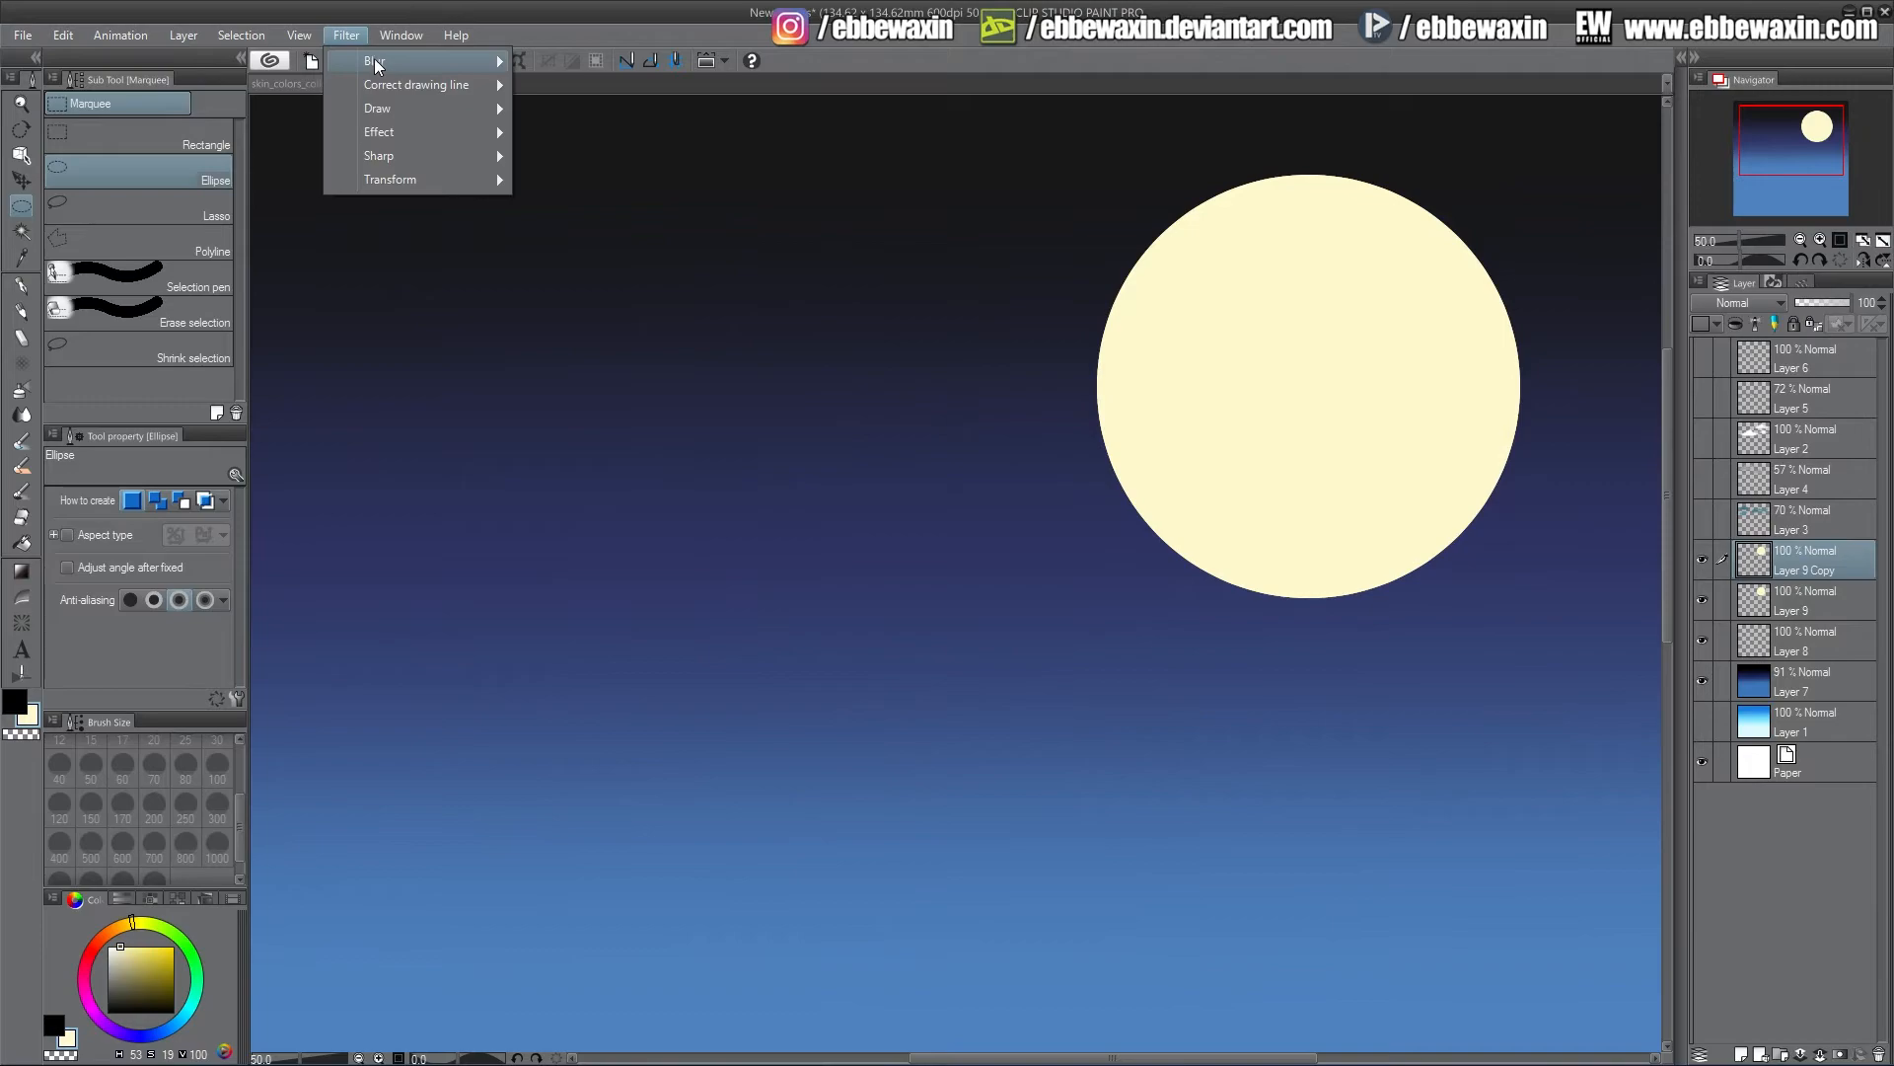
mouse_move(415, 61)
click(582, 86)
click(1197, 774)
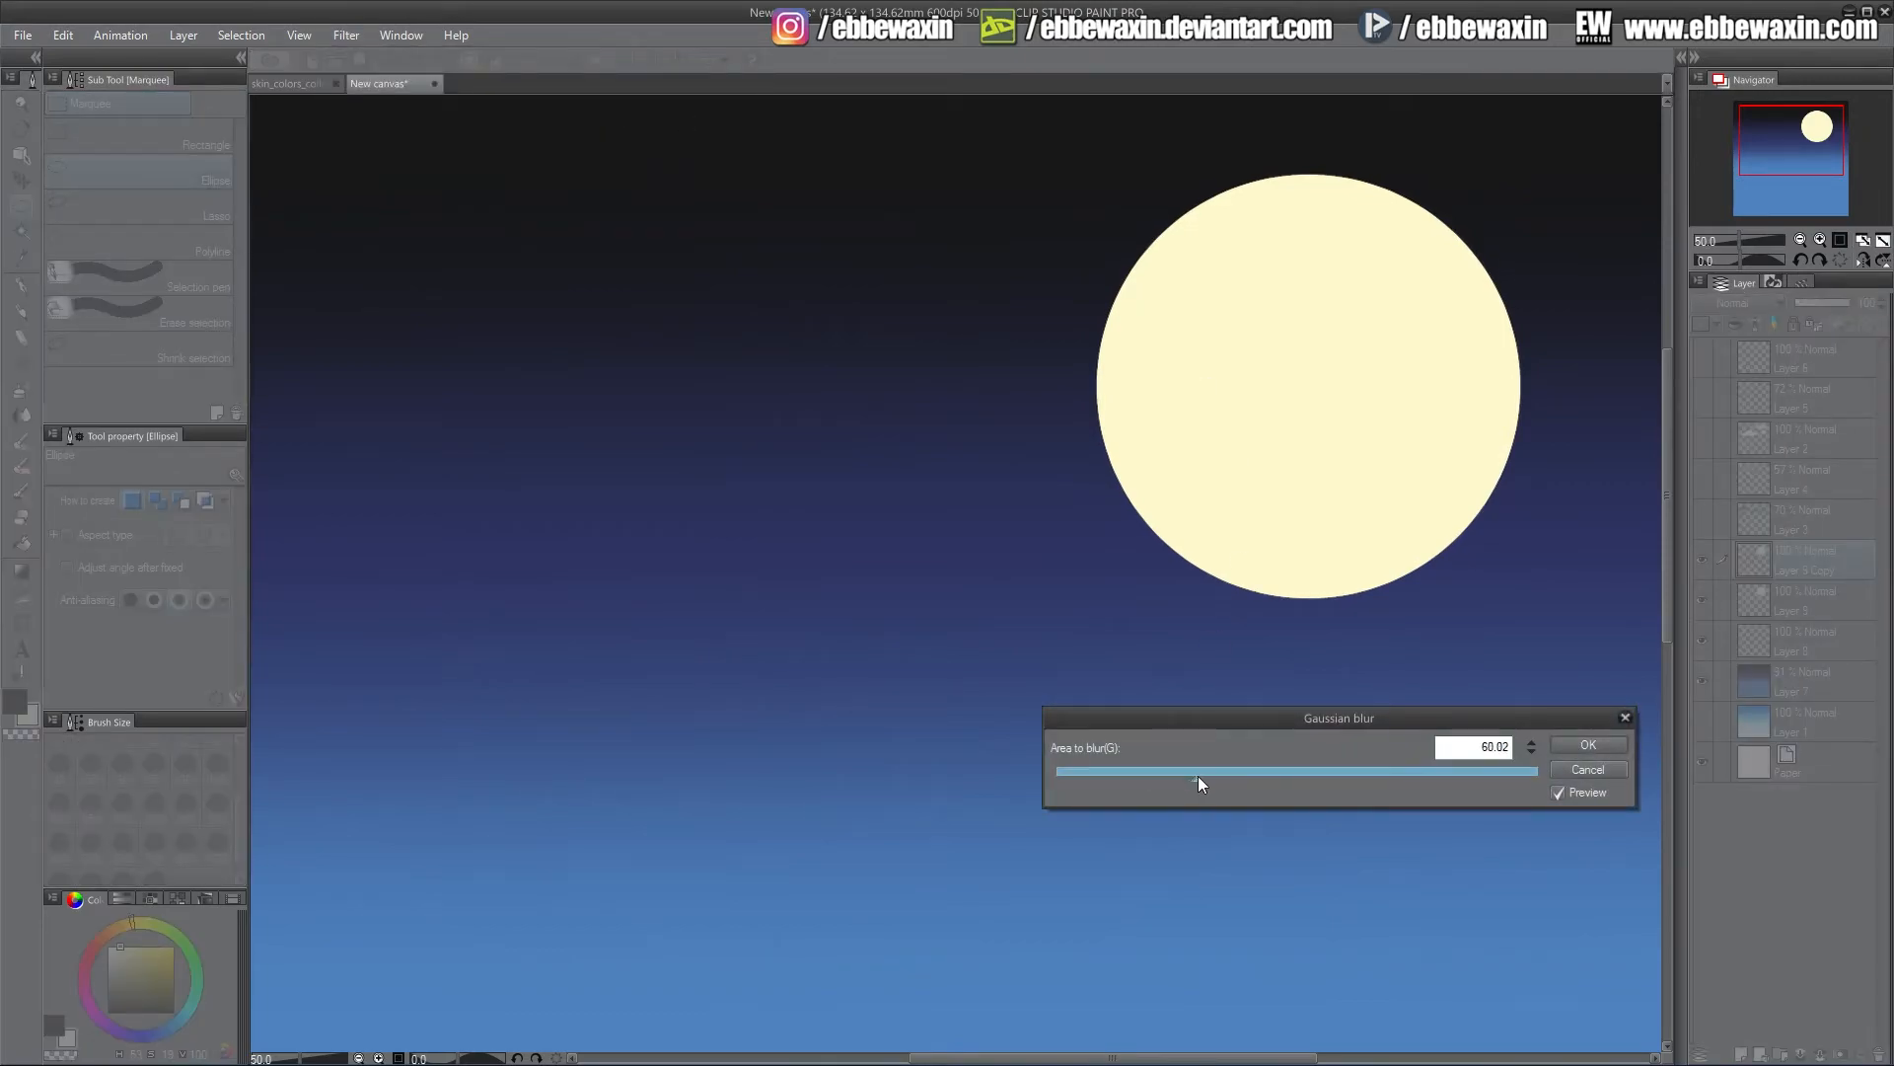
click(1583, 748)
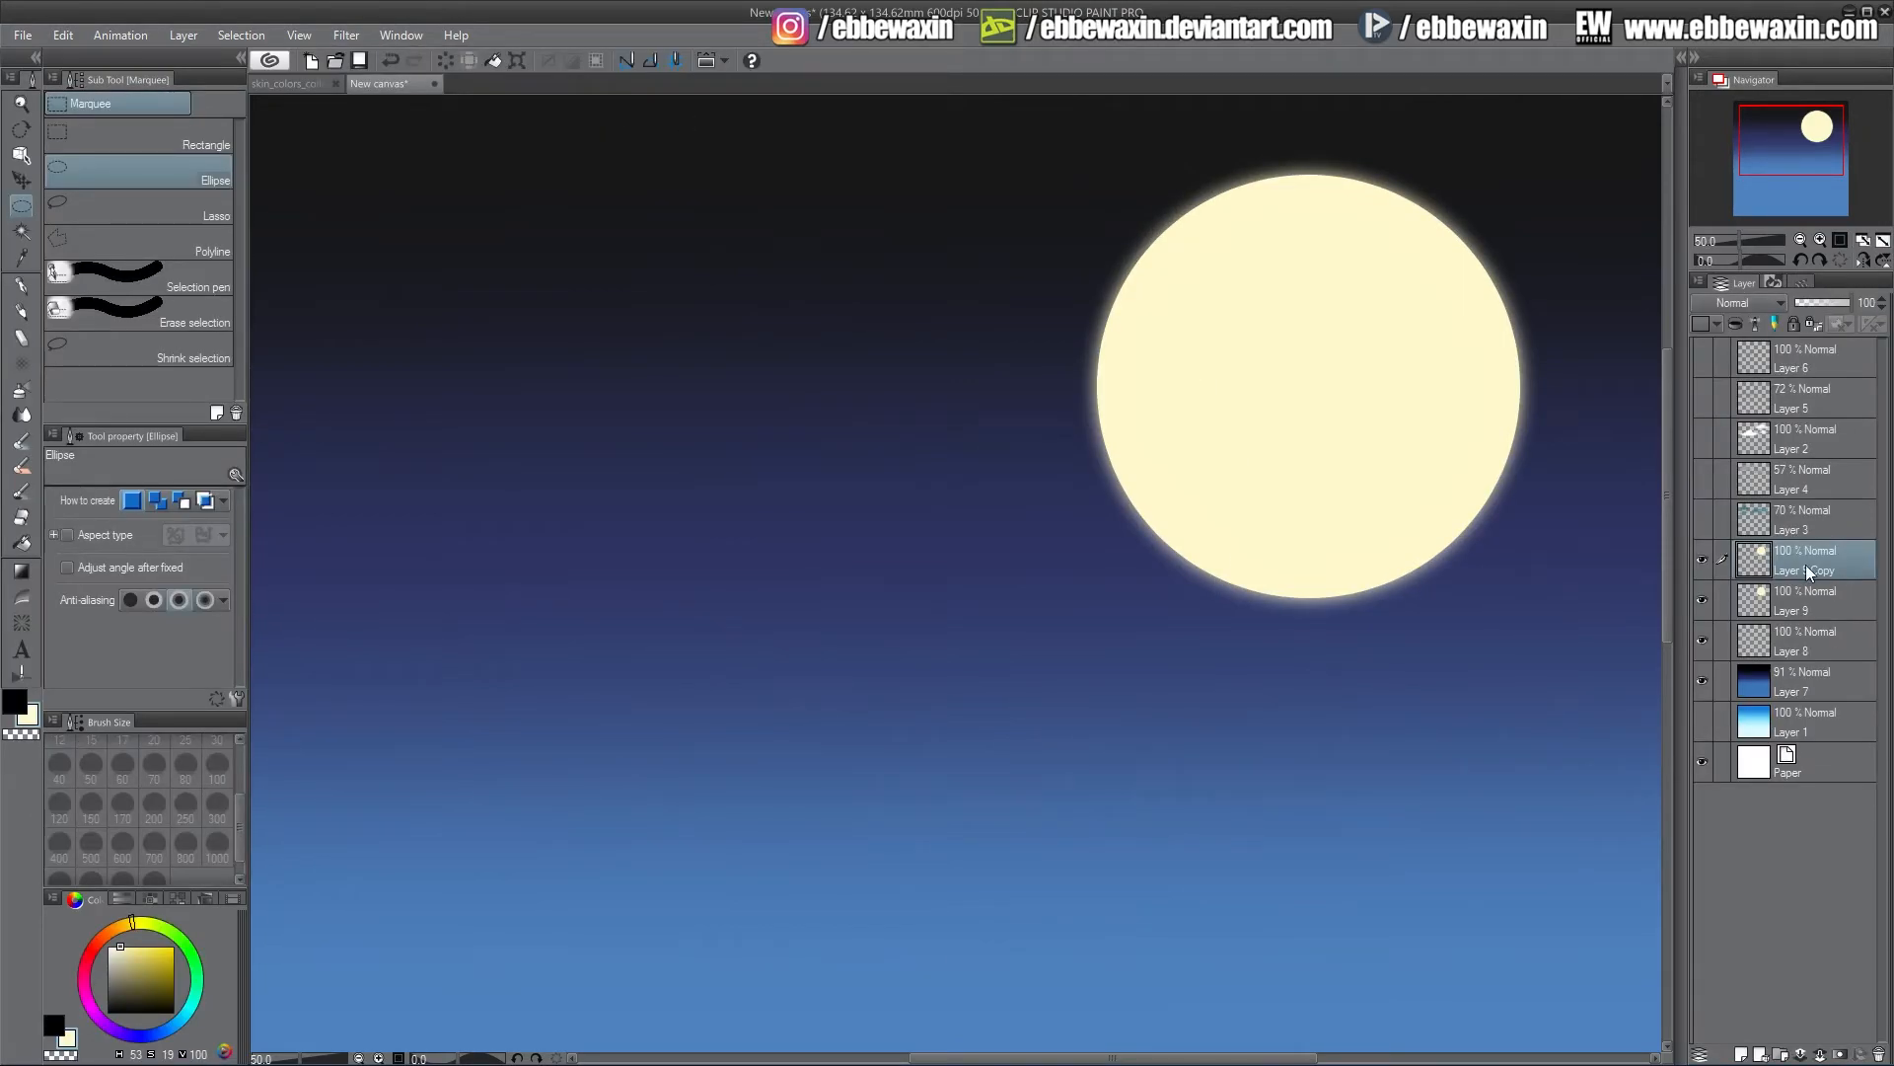
Apply a strong blur to the original moon layer
click(1809, 606)
click(346, 34)
mouse_move(414, 61)
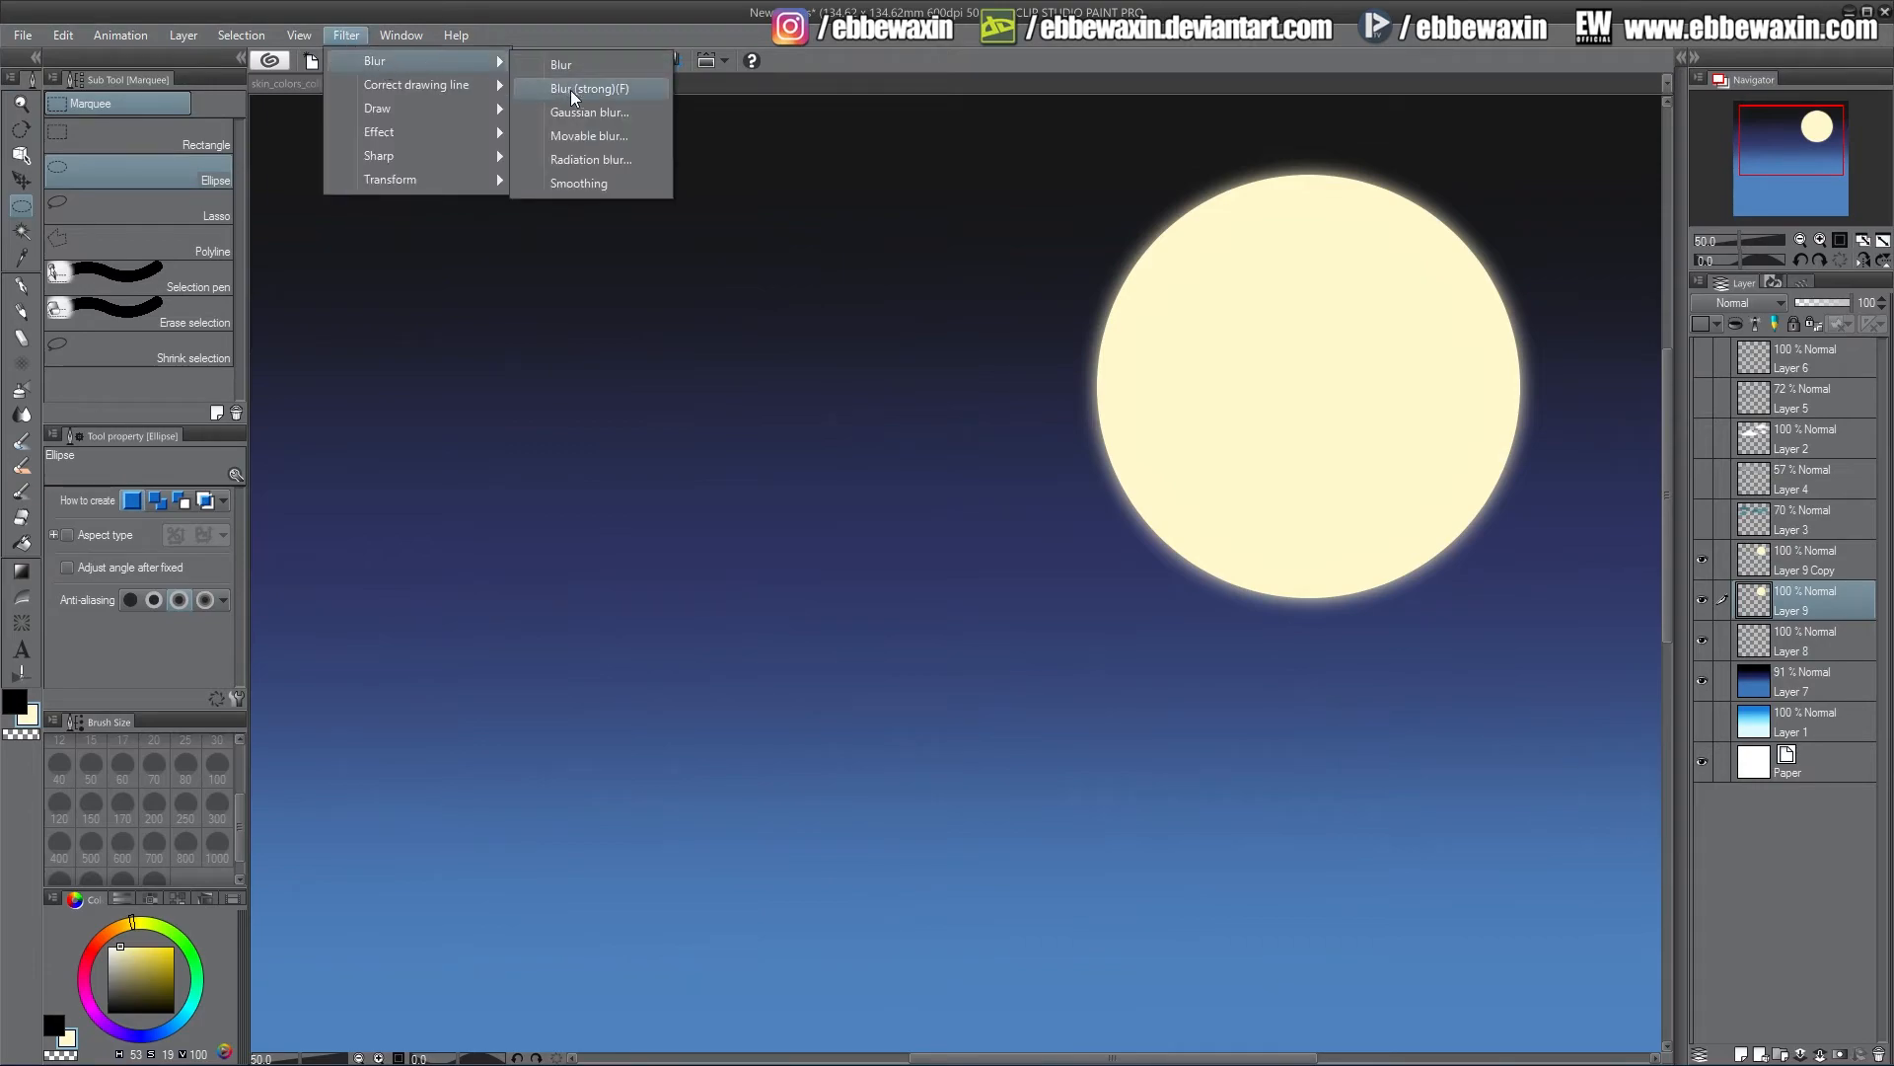
click(584, 86)
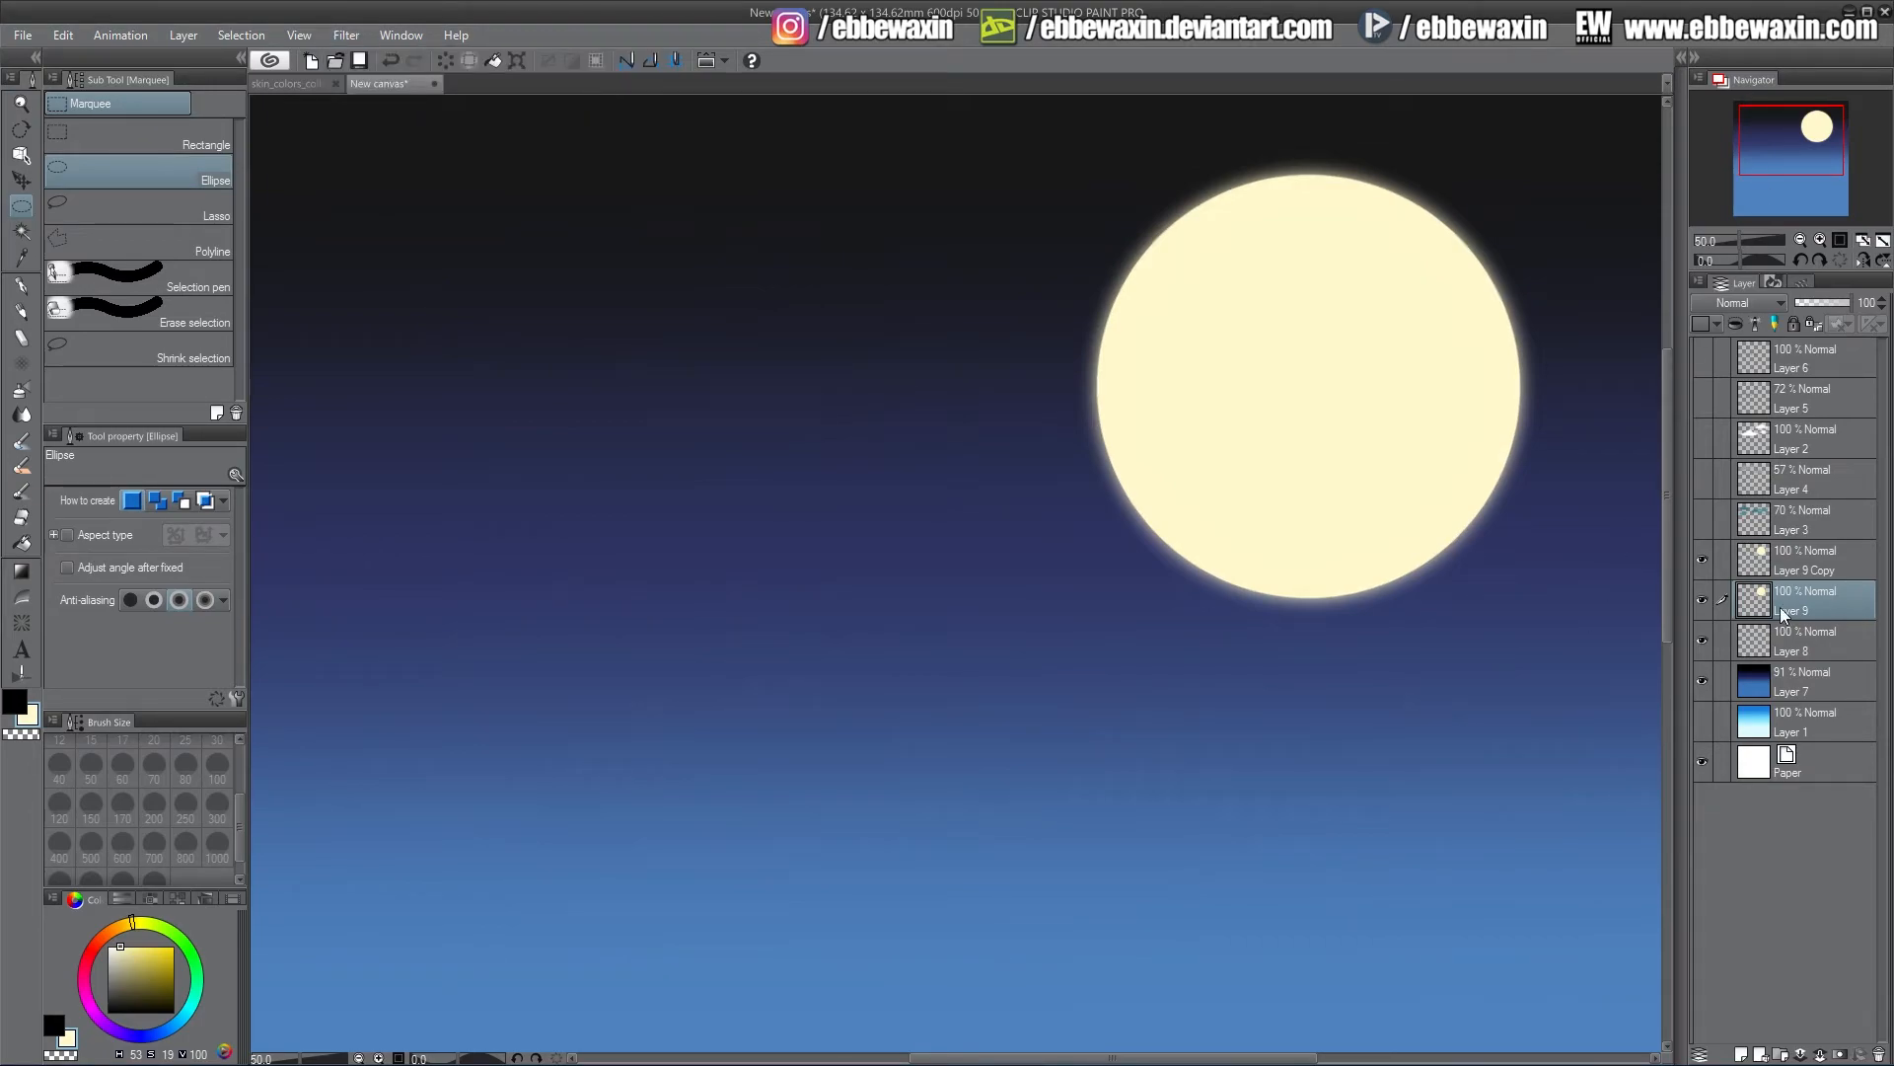
Move the empty layer above the moon layers and paint a black cloud across the lower left with the Lighter pencil at size 300
drag(1797, 650, 1793, 564)
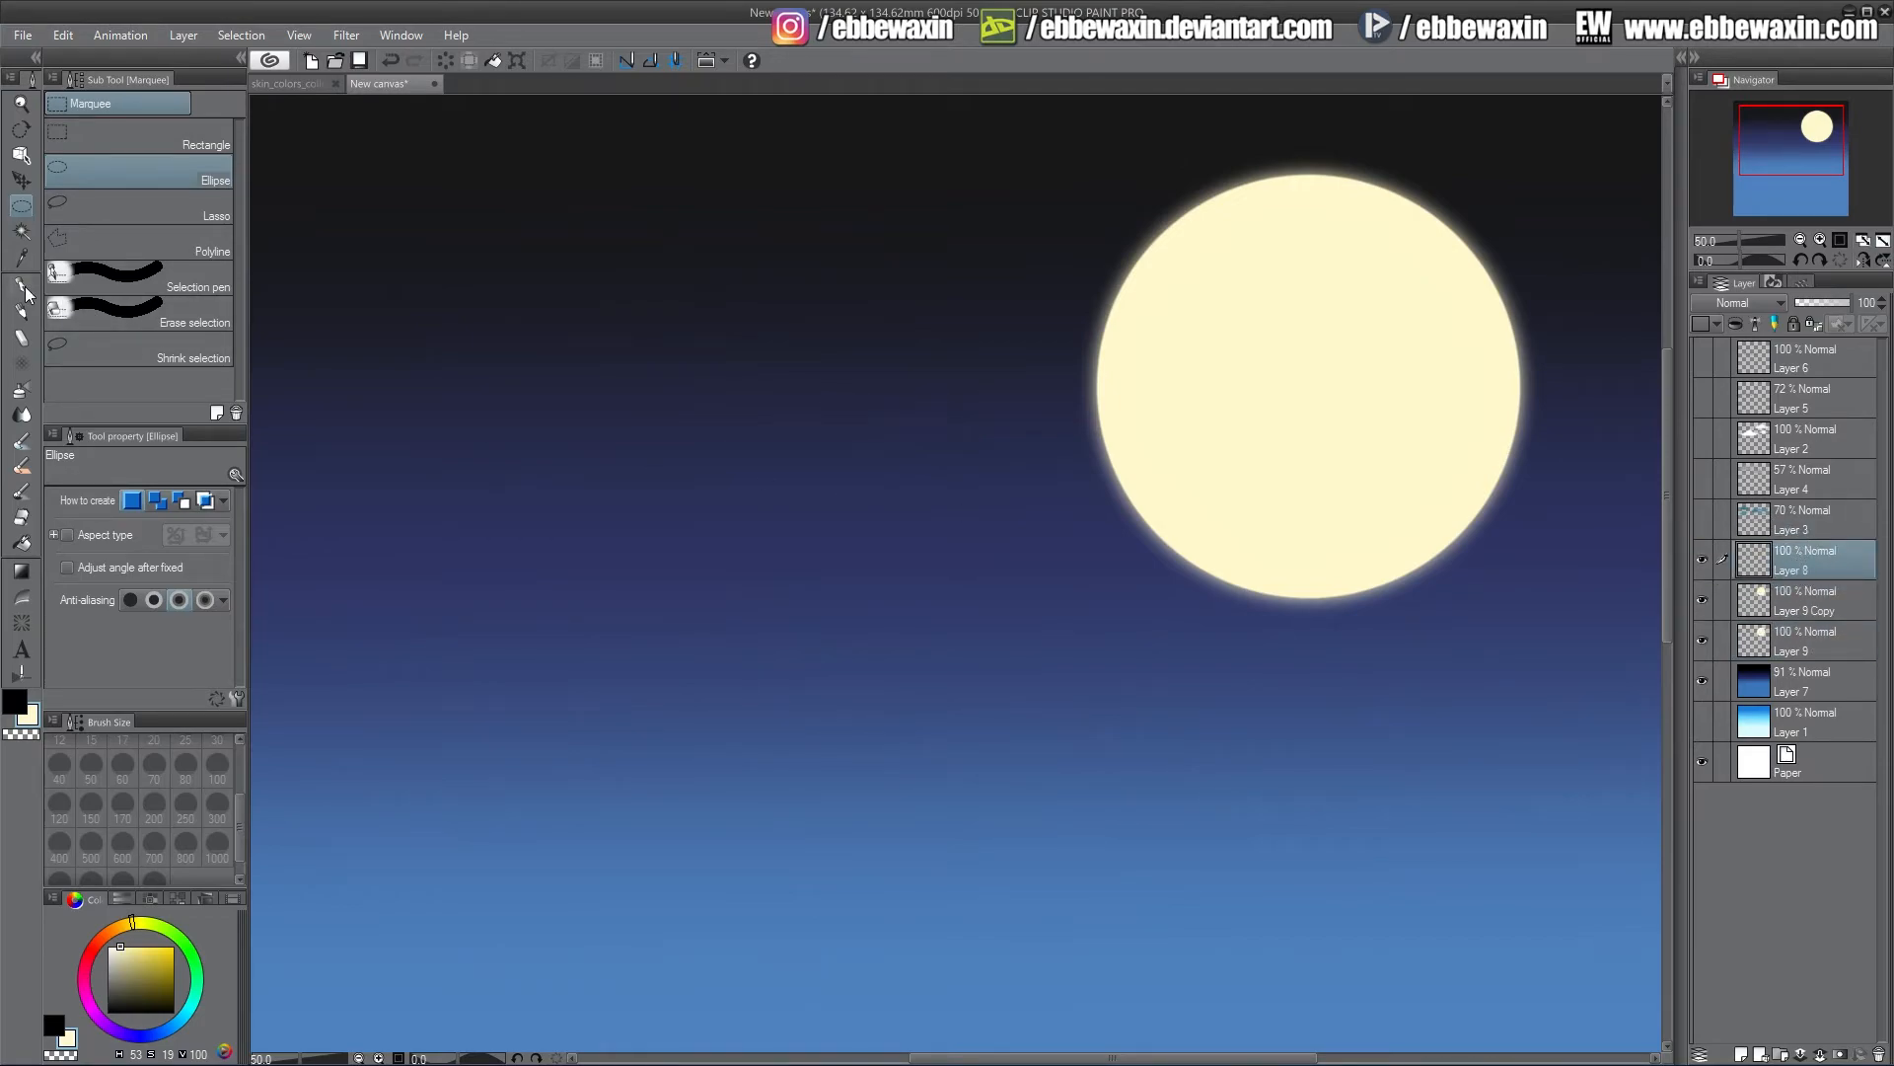
click(20, 311)
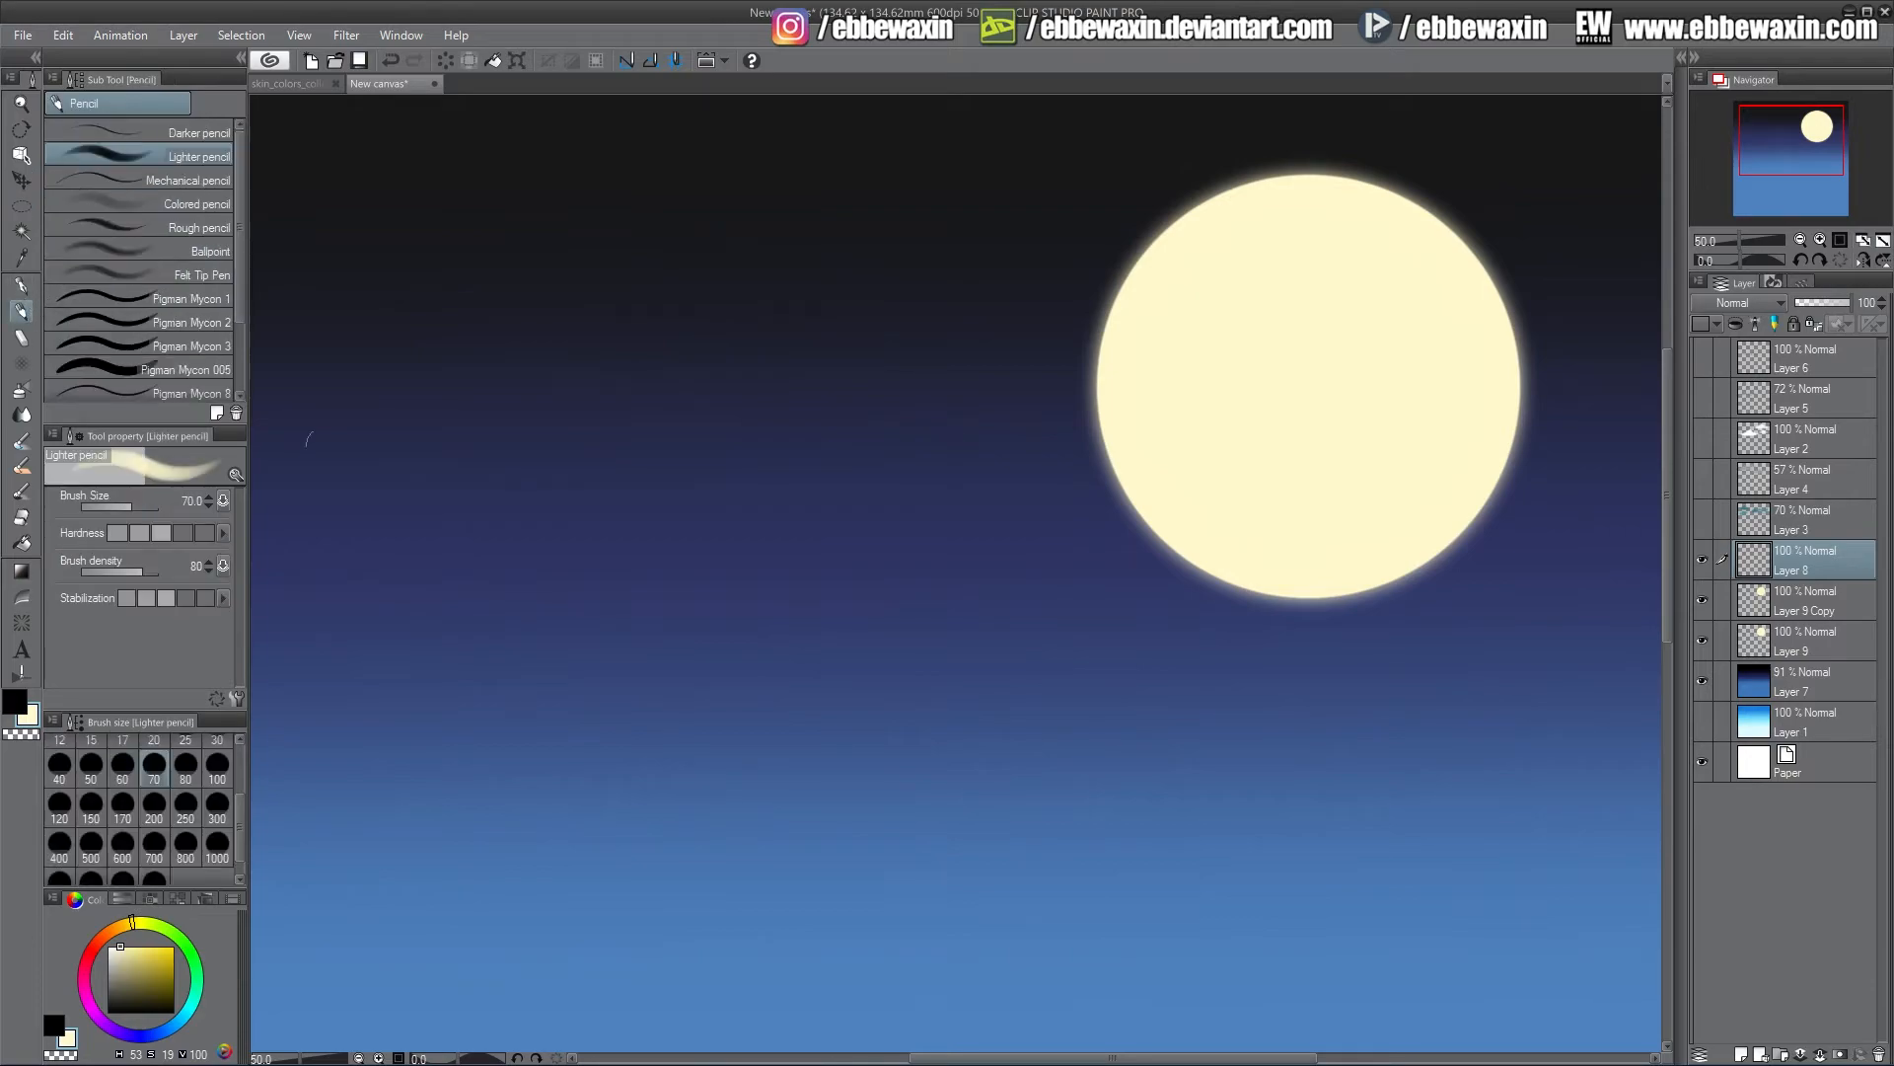
click(14, 701)
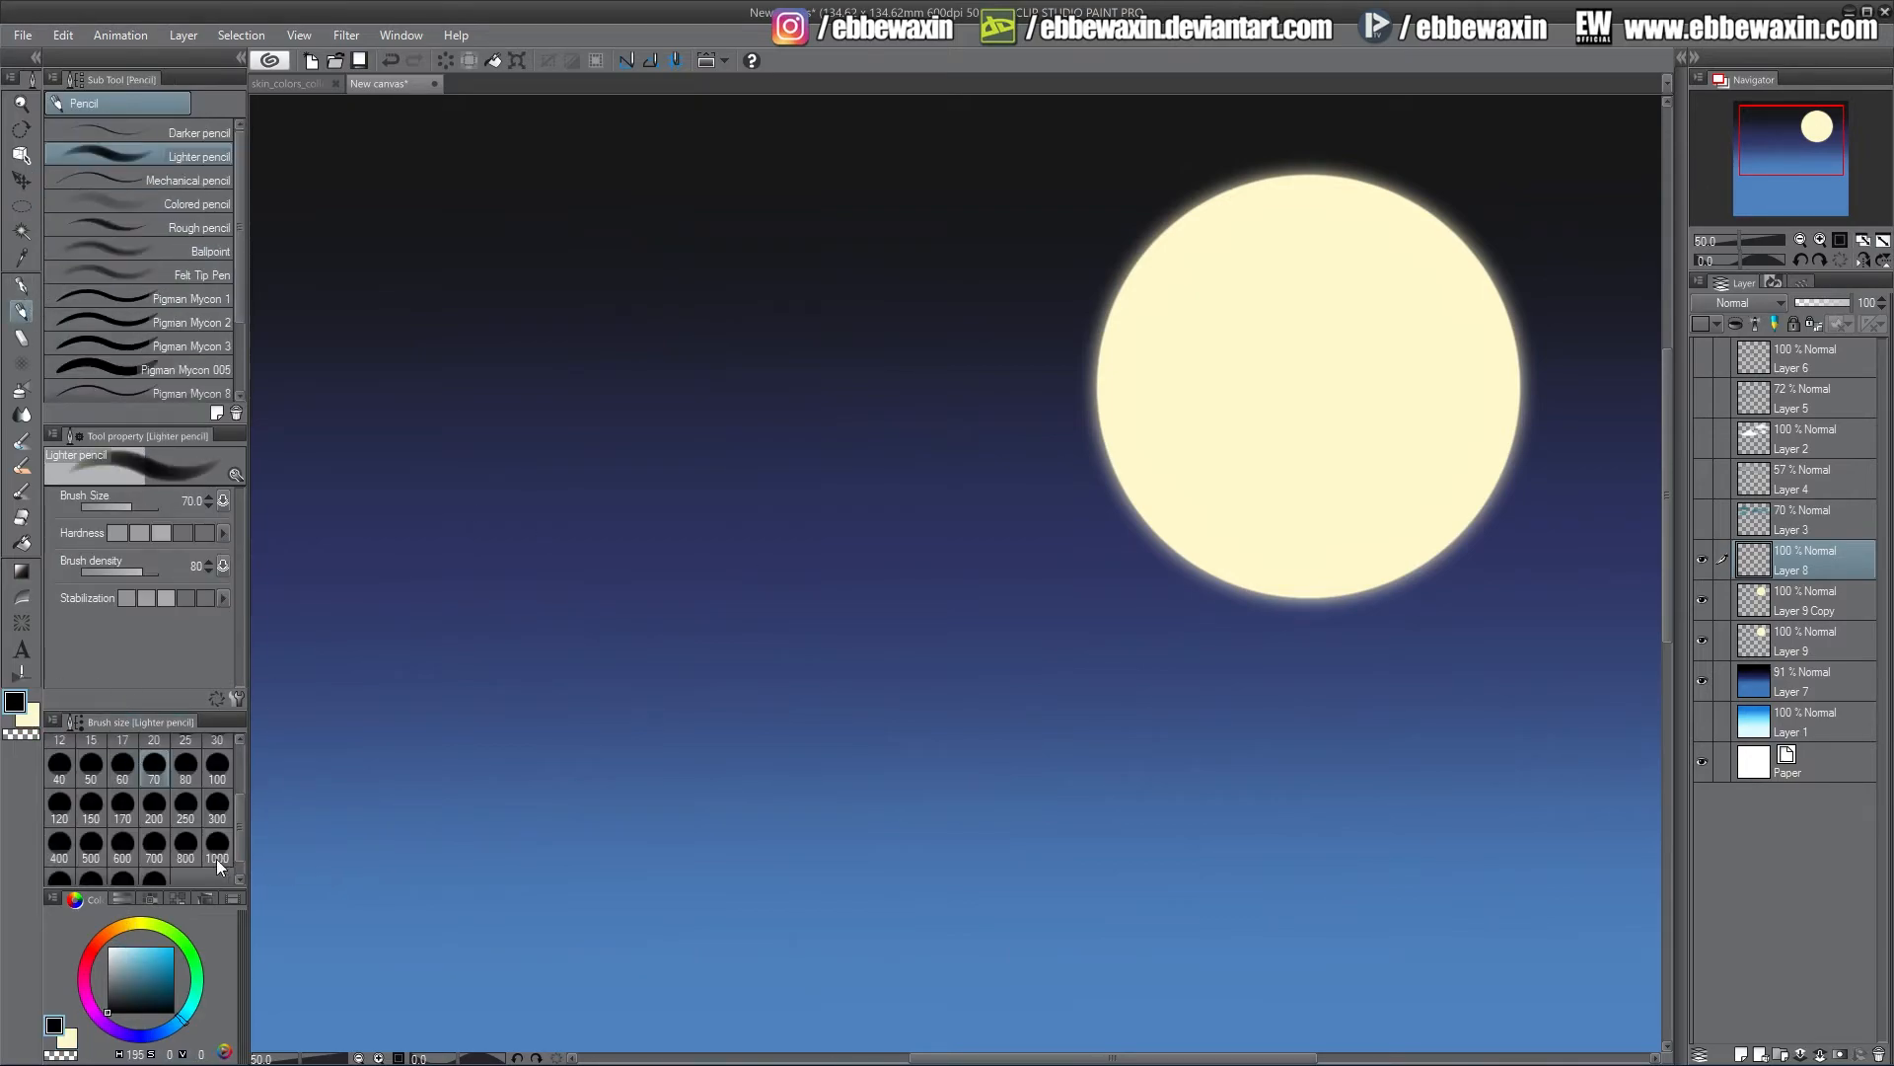
click(217, 809)
mouse_move(468, 666)
mouse_down()
mouse_move(525, 616)
mouse_move(516, 653)
mouse_move(564, 693)
mouse_move(685, 701)
mouse_move(843, 754)
mouse_move(729, 666)
mouse_move(536, 674)
mouse_move(496, 631)
mouse_move(464, 639)
mouse_move(434, 710)
mouse_move(350, 701)
mouse_move(296, 748)
mouse_move(463, 745)
mouse_move(587, 694)
mouse_move(880, 730)
mouse_move(962, 714)
mouse_move(621, 763)
mouse_move(525, 736)
mouse_move(332, 772)
mouse_move(380, 692)
mouse_move(340, 707)
mouse_move(709, 623)
mouse_move(829, 684)
mouse_move(1027, 723)
mouse_move(1061, 754)
mouse_move(971, 751)
mouse_move(905, 720)
mouse_move(867, 656)
mouse_move(770, 695)
mouse_move(711, 590)
mouse_move(612, 596)
mouse_move(564, 527)
mouse_move(492, 529)
mouse_move(446, 614)
mouse_move(363, 644)
mouse_move(276, 742)
mouse_move(424, 790)
mouse_up()
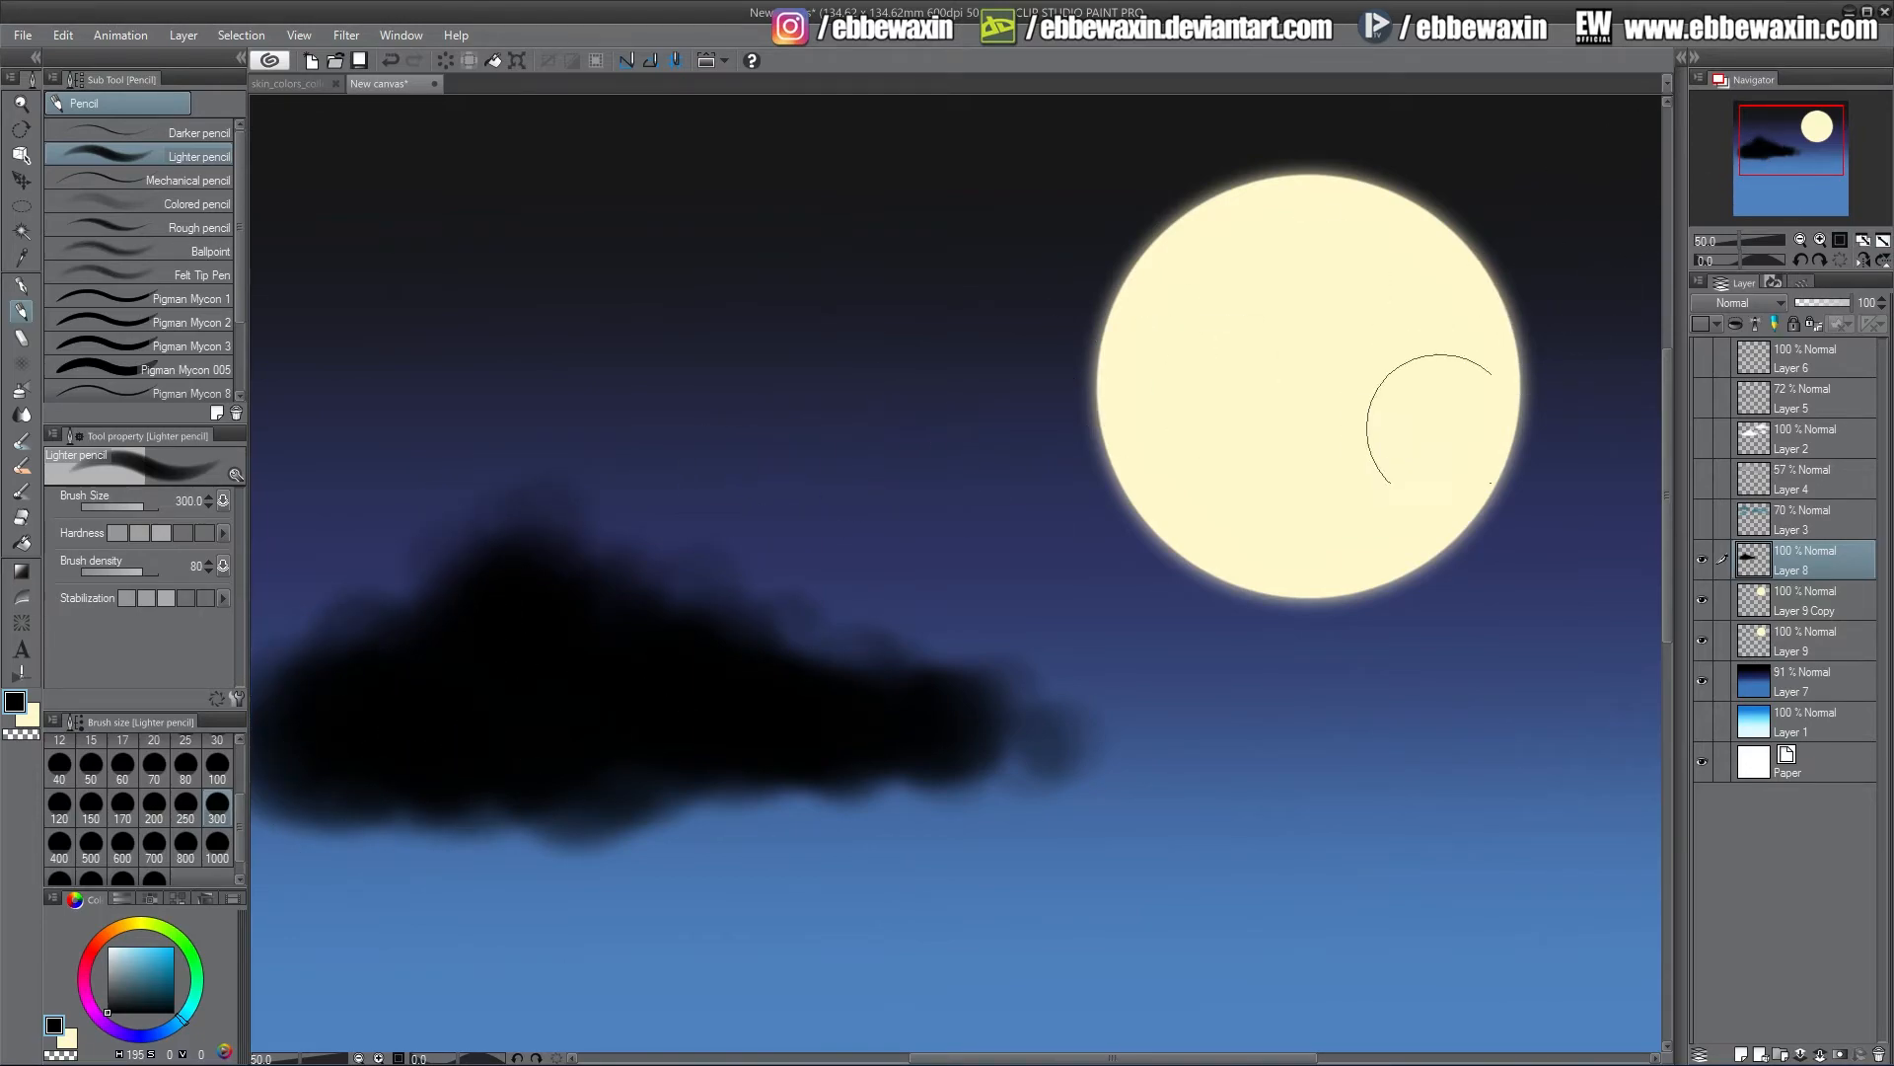
Build up the black cloud mass along the lower half with brush sizes 250, 600 and 300
mouse_move(1019, 724)
mouse_down()
mouse_move(999, 733)
mouse_move(1112, 720)
mouse_up()
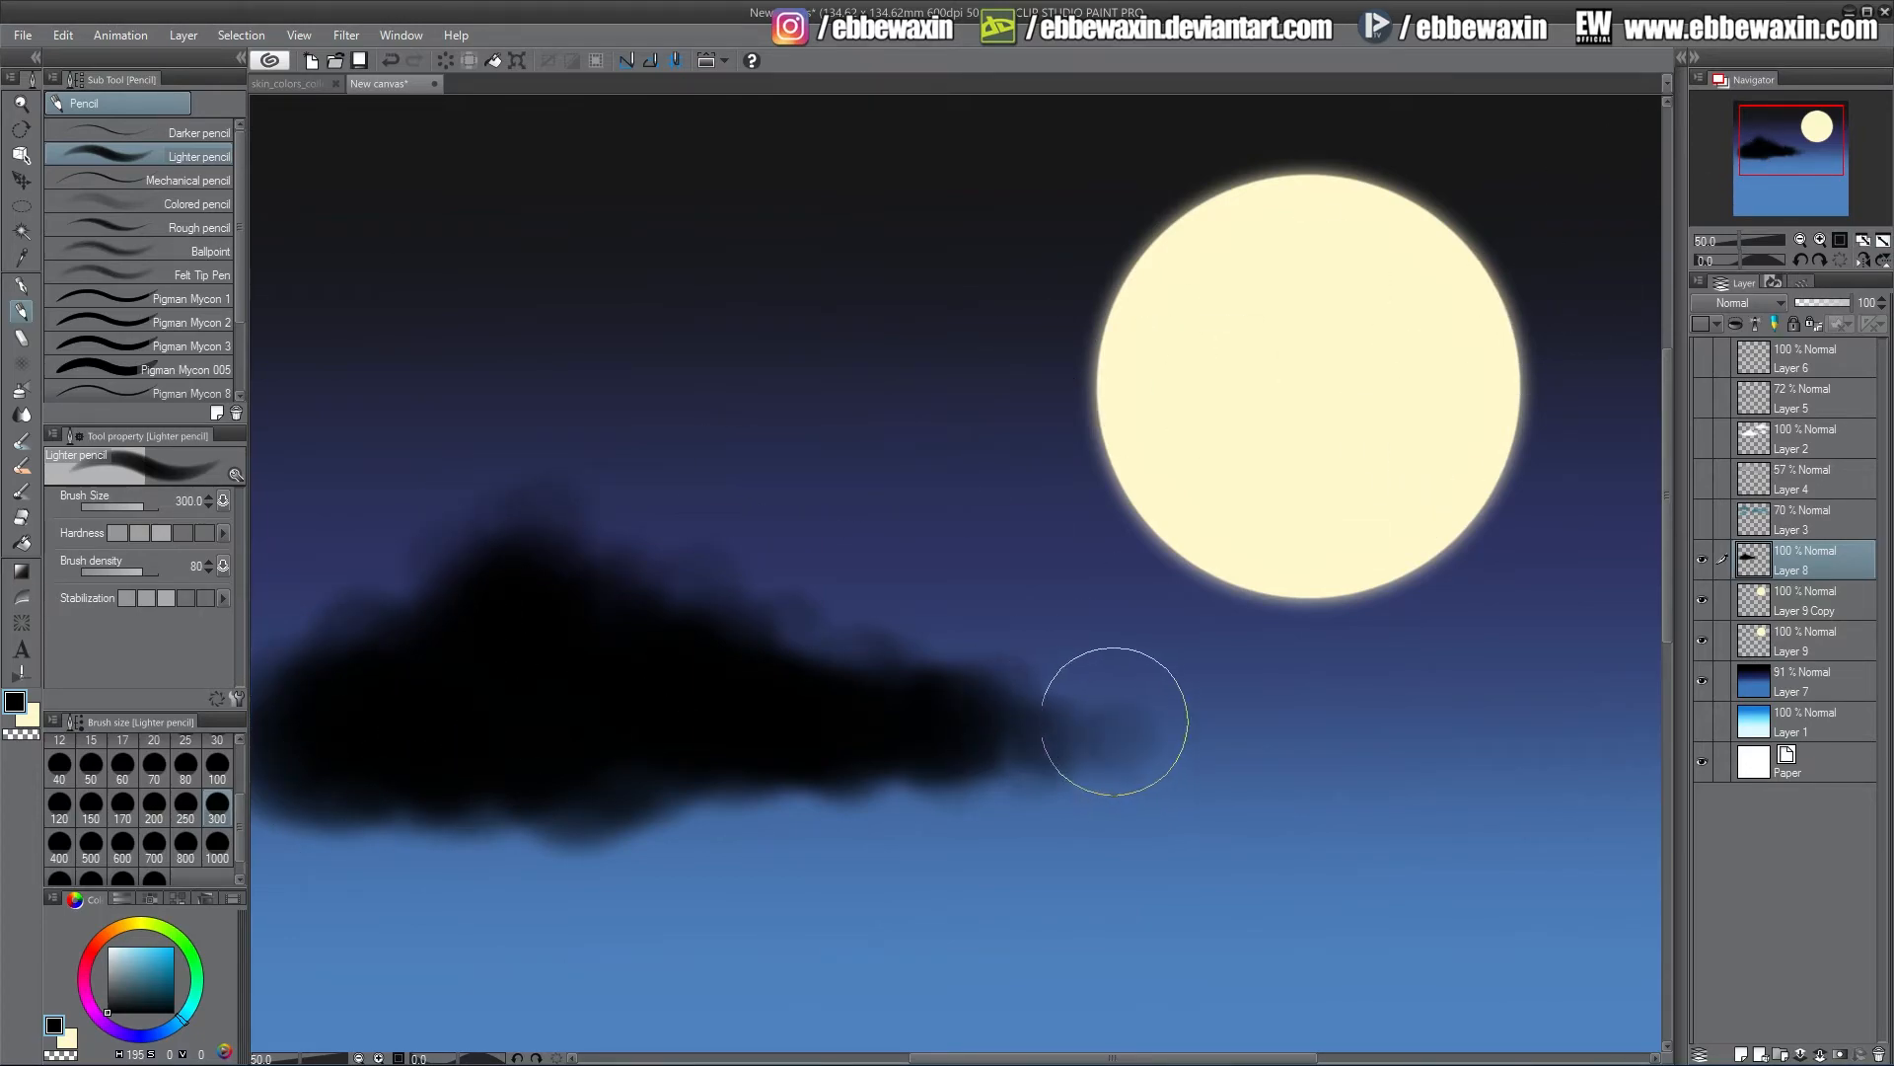
click(186, 802)
click(123, 843)
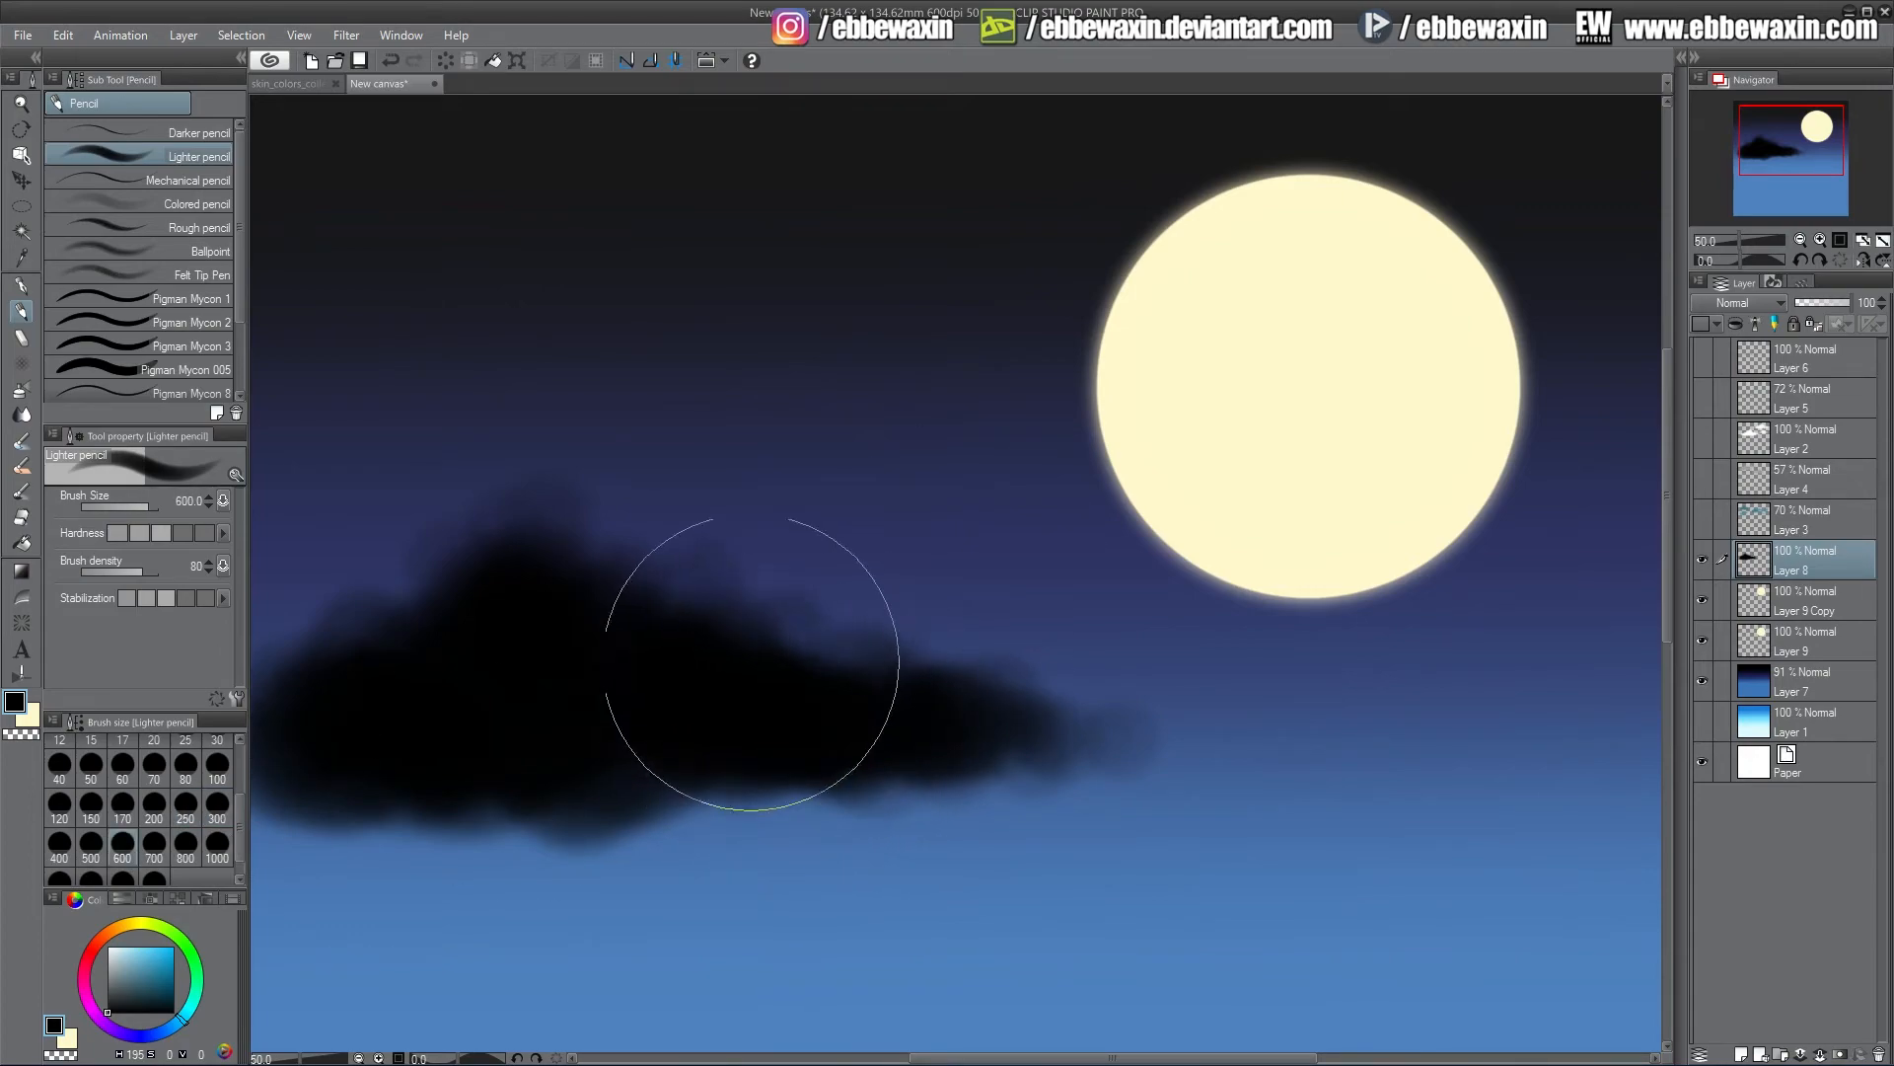
mouse_move(590, 604)
mouse_down()
mouse_move(477, 592)
mouse_move(389, 613)
mouse_move(296, 677)
mouse_move(571, 795)
mouse_move(711, 740)
mouse_move(1052, 752)
mouse_move(707, 613)
mouse_move(464, 552)
mouse_up()
click(217, 804)
click(691, 528)
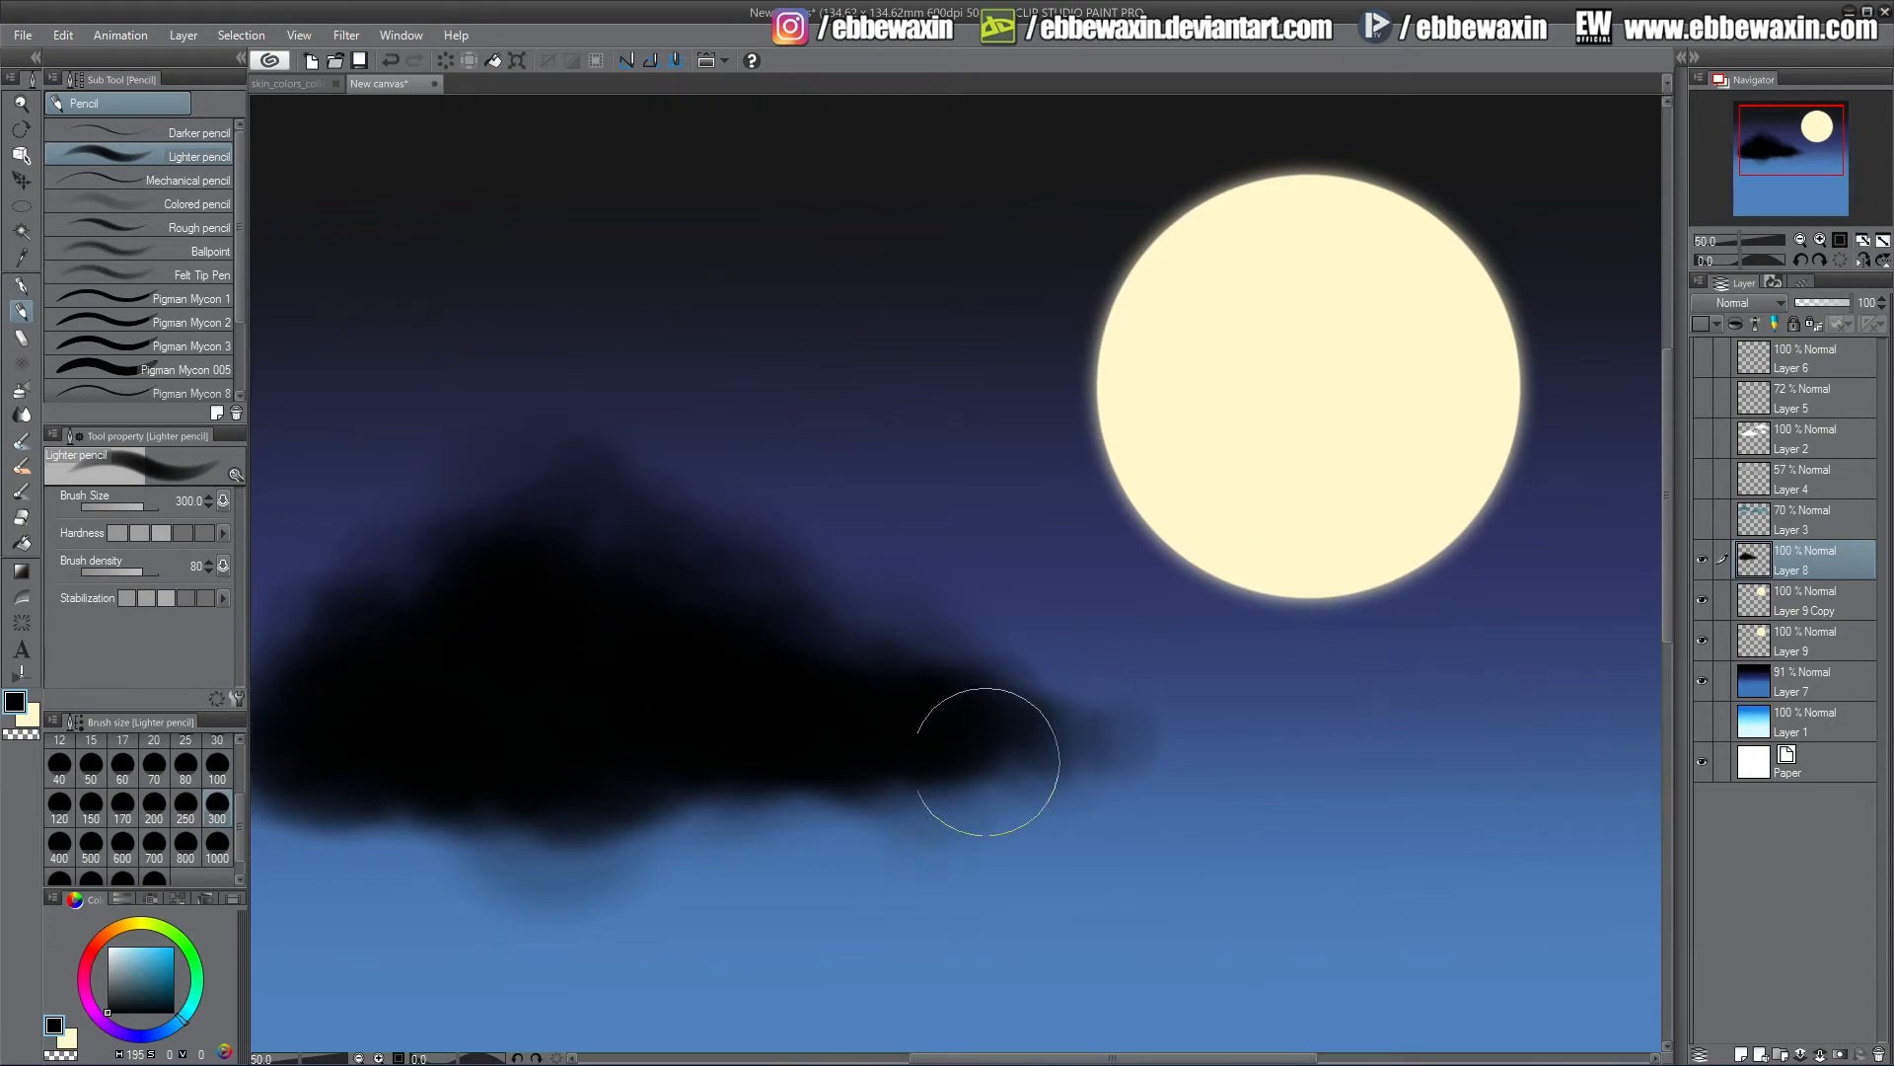
mouse_move(1003, 714)
mouse_down()
mouse_move(862, 794)
mouse_move(816, 756)
mouse_move(941, 781)
mouse_up()
click(121, 851)
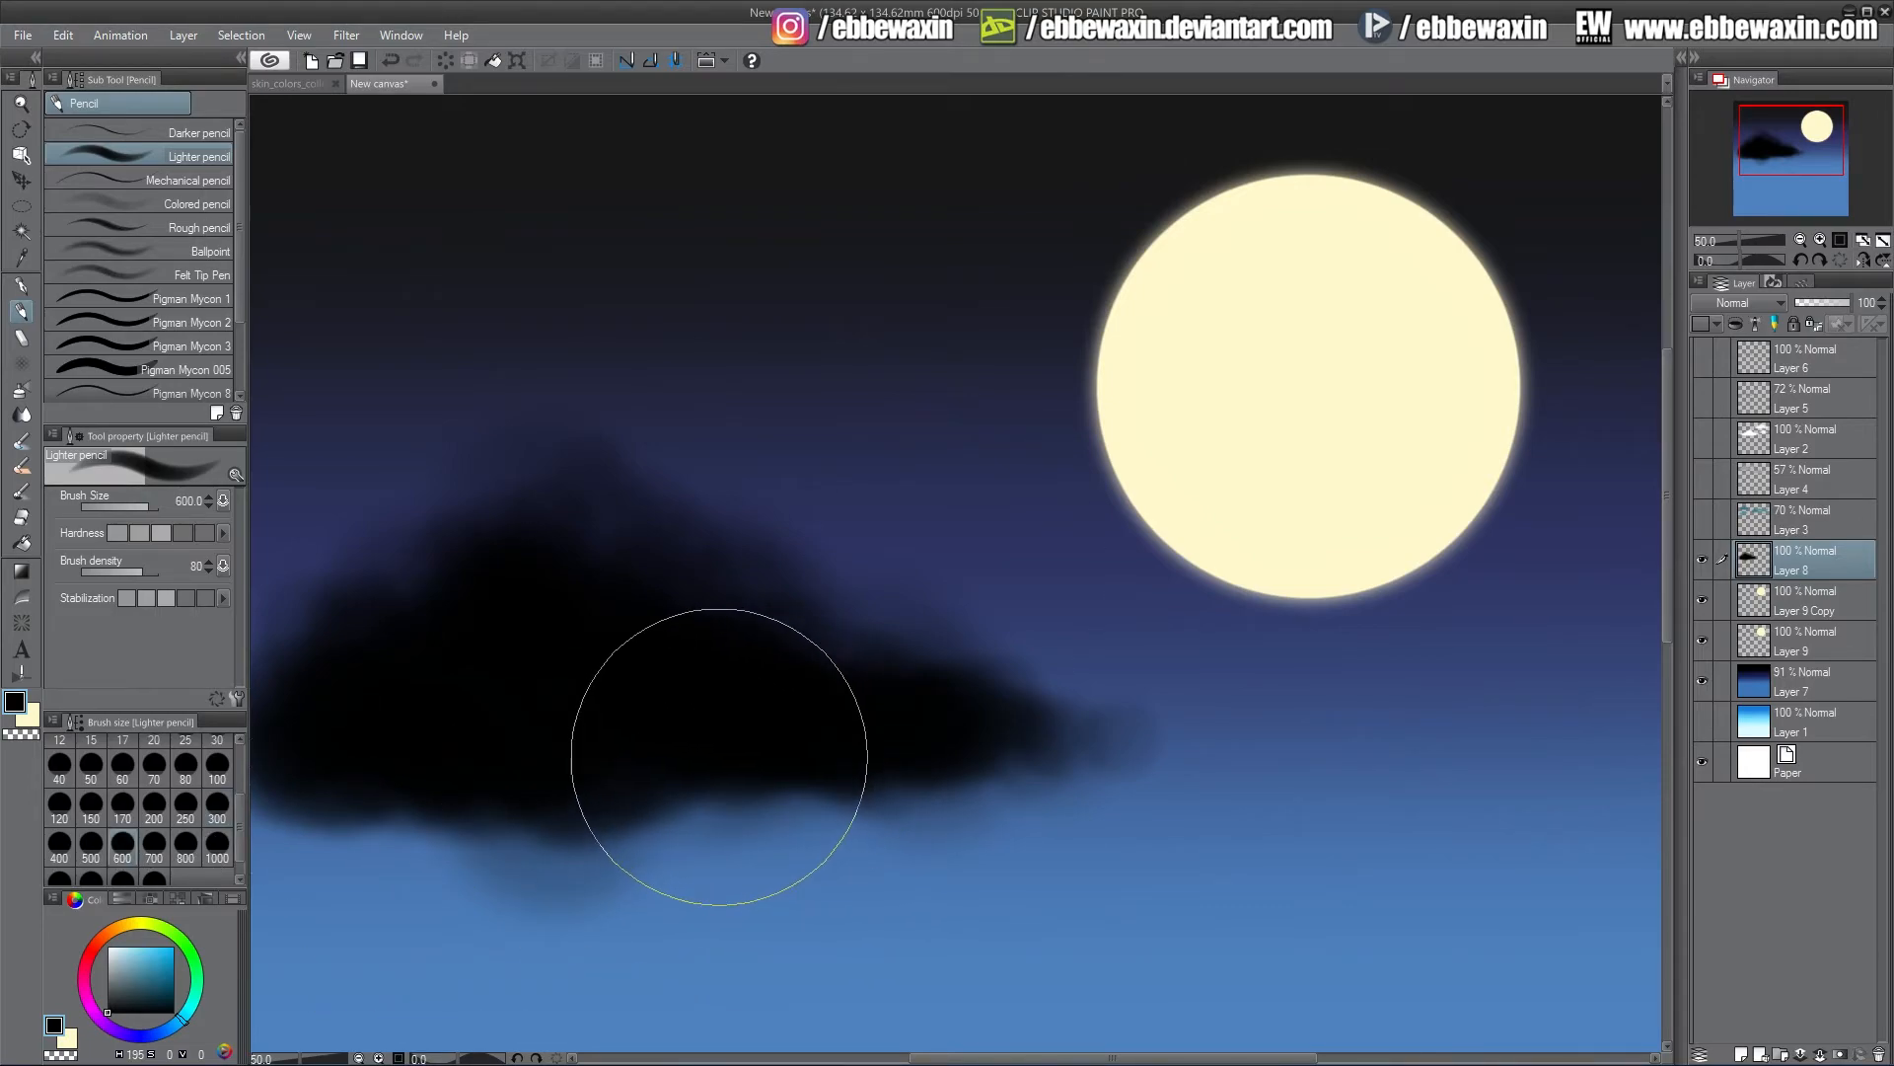
mouse_move(538, 795)
mouse_down()
mouse_move(401, 770)
mouse_move(737, 726)
mouse_move(804, 619)
mouse_move(879, 690)
mouse_move(1090, 747)
mouse_move(1117, 709)
mouse_move(1048, 723)
mouse_up()
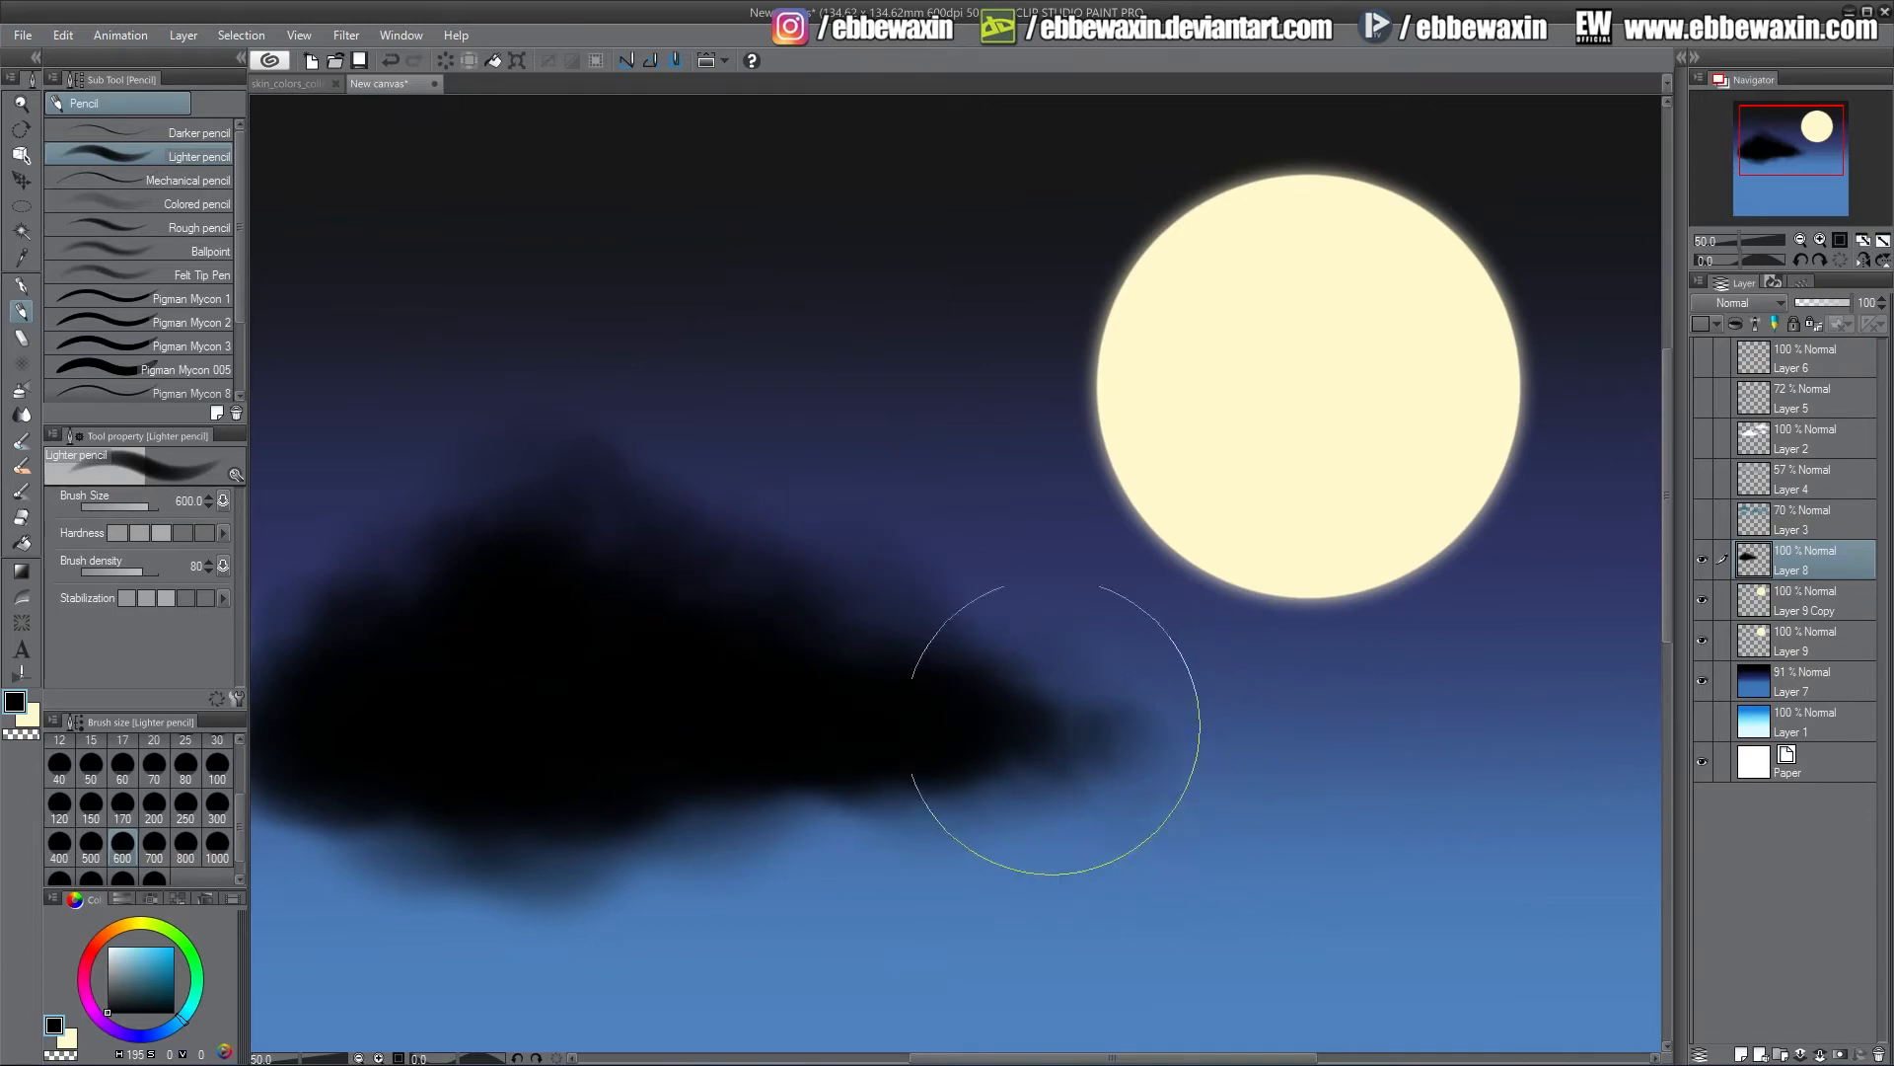
mouse_move(712, 293)
mouse_down()
mouse_move(844, 296)
mouse_move(918, 246)
mouse_move(1065, 237)
mouse_move(826, 321)
mouse_up()
Paint black clouds across the top of the sky, overlapping the moon's left edge, with brush sizes 300 and 250
click(217, 802)
click(185, 802)
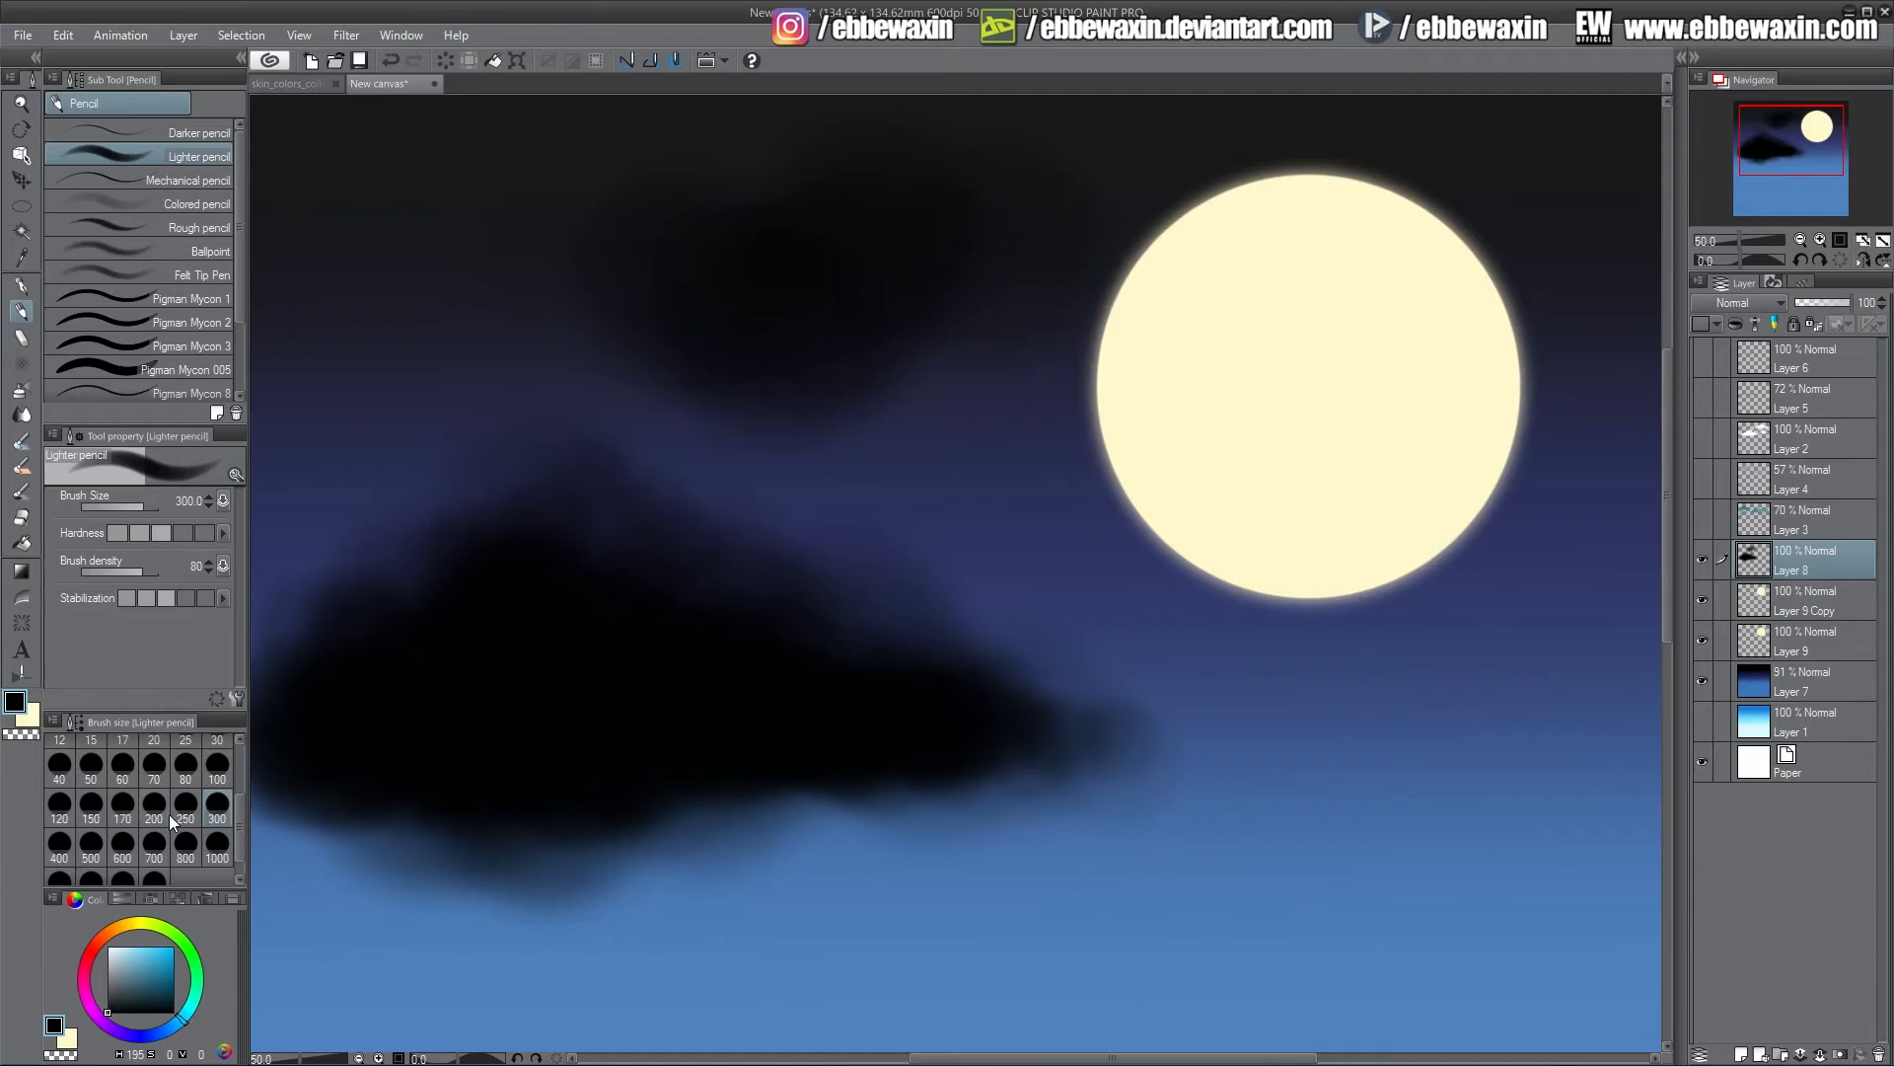
mouse_move(1007, 286)
mouse_down()
mouse_move(779, 174)
mouse_move(722, 269)
mouse_move(437, 292)
mouse_move(632, 299)
mouse_move(624, 184)
mouse_move(753, 190)
mouse_move(887, 320)
mouse_move(1154, 276)
mouse_move(1114, 278)
mouse_up()
mouse_move(1178, 280)
mouse_down()
mouse_move(1054, 258)
mouse_move(945, 163)
mouse_move(691, 168)
mouse_move(612, 236)
mouse_move(553, 326)
mouse_move(474, 255)
mouse_move(435, 301)
mouse_move(313, 301)
mouse_move(523, 329)
mouse_move(698, 315)
mouse_move(370, 475)
mouse_move(272, 474)
mouse_move(405, 442)
mouse_move(401, 399)
mouse_move(430, 461)
mouse_move(554, 484)
mouse_move(406, 517)
mouse_move(296, 466)
mouse_move(569, 477)
mouse_move(454, 438)
mouse_move(543, 446)
mouse_move(422, 370)
mouse_move(321, 426)
mouse_move(318, 496)
mouse_move(667, 483)
mouse_move(597, 469)
mouse_up()
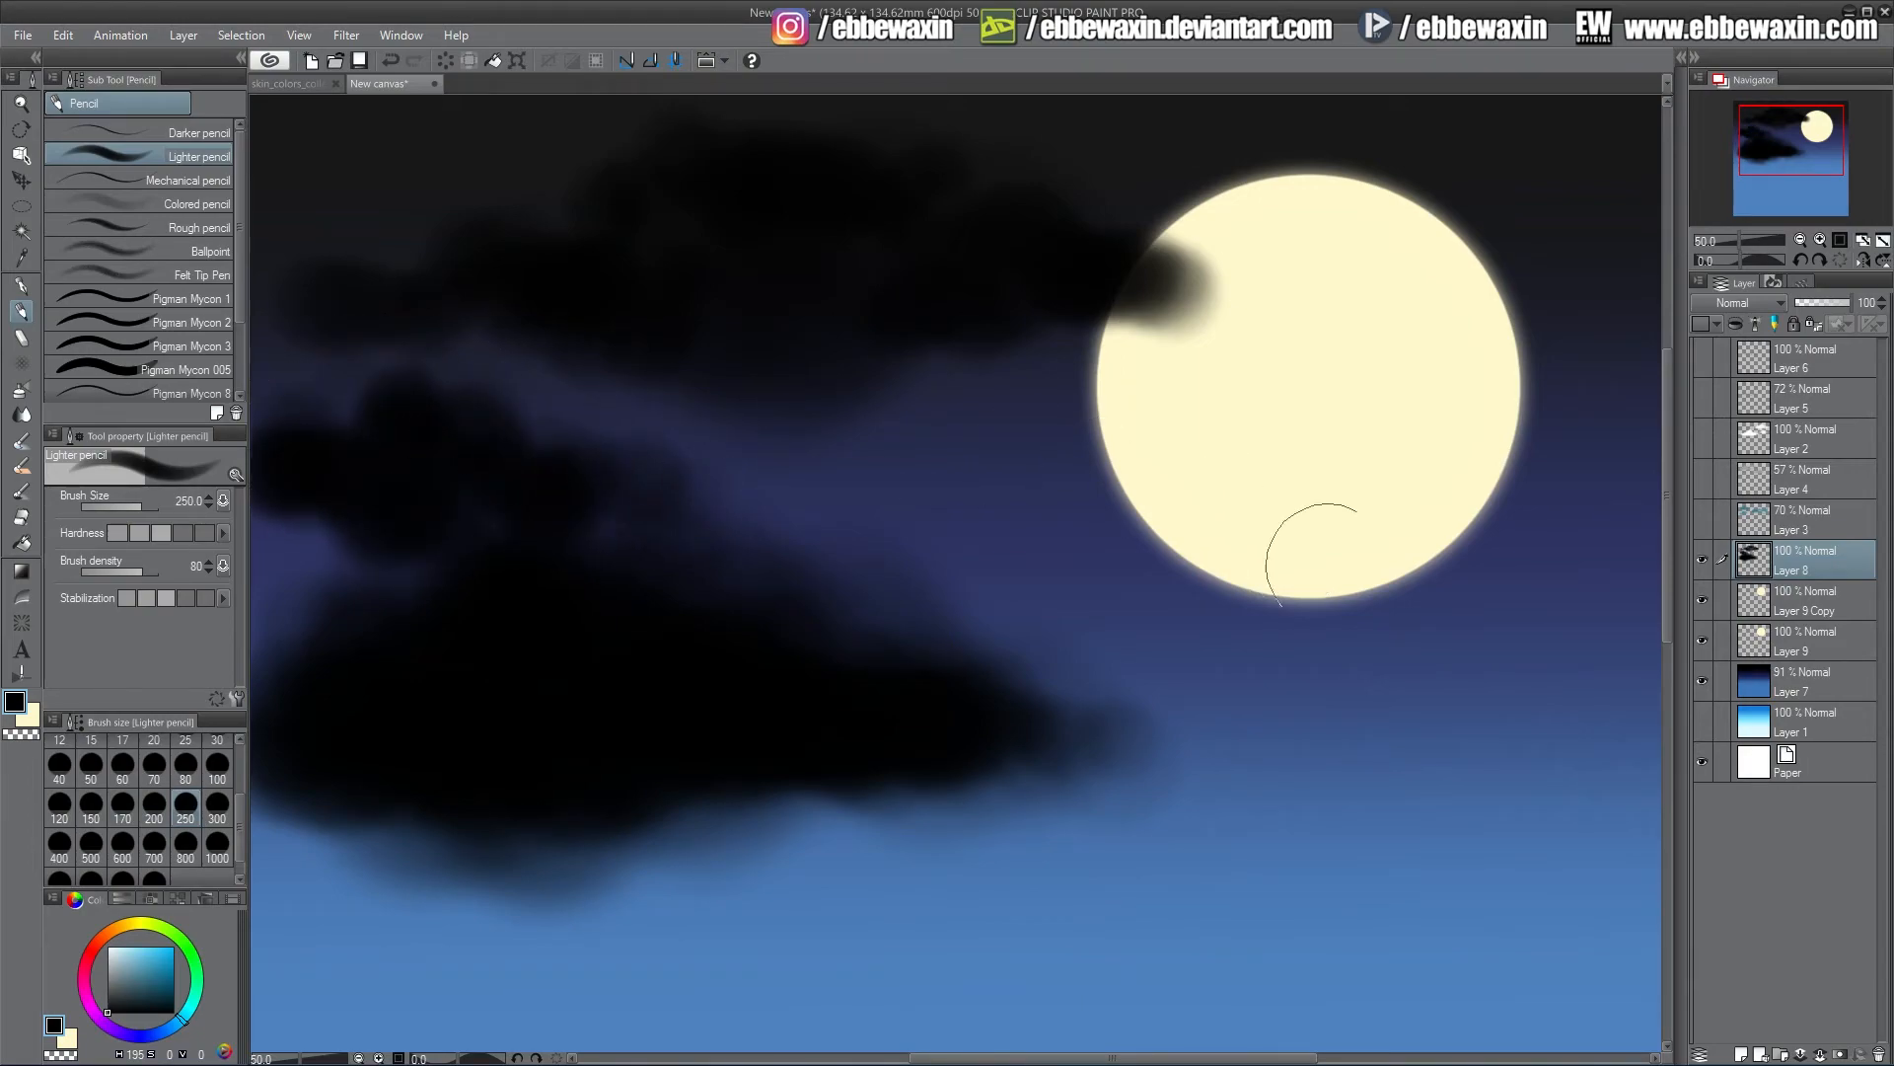
mouse_move(1140, 717)
mouse_down()
mouse_move(1145, 758)
mouse_move(1347, 748)
mouse_move(1392, 770)
mouse_move(1402, 695)
mouse_move(1478, 671)
mouse_move(1557, 742)
mouse_move(1555, 763)
mouse_move(1273, 744)
mouse_move(1351, 752)
mouse_move(1458, 648)
mouse_move(1485, 736)
mouse_move(1368, 710)
mouse_move(1265, 753)
mouse_move(1218, 723)
mouse_move(1373, 726)
mouse_move(1338, 694)
mouse_move(1532, 704)
mouse_move(1590, 750)
mouse_move(1634, 743)
mouse_move(1564, 751)
mouse_move(1520, 635)
mouse_move(1545, 755)
mouse_move(1462, 785)
mouse_move(1386, 753)
mouse_move(1152, 739)
mouse_move(1187, 669)
mouse_move(1335, 702)
mouse_move(1446, 656)
mouse_move(1267, 709)
mouse_move(1092, 696)
mouse_move(1101, 739)
mouse_move(1180, 654)
mouse_move(1501, 710)
mouse_move(1582, 664)
mouse_move(1613, 774)
mouse_move(1553, 807)
mouse_move(1456, 831)
mouse_move(1359, 787)
mouse_move(1251, 790)
mouse_move(1147, 720)
mouse_move(1170, 693)
mouse_move(1309, 689)
mouse_move(1370, 632)
mouse_move(1426, 653)
mouse_move(1486, 600)
mouse_move(1530, 598)
mouse_move(1577, 664)
mouse_move(1637, 681)
mouse_move(1638, 768)
mouse_move(1523, 794)
mouse_move(1401, 787)
mouse_move(1394, 651)
mouse_move(1370, 644)
mouse_move(1276, 705)
mouse_move(1342, 802)
mouse_move(1463, 730)
mouse_move(1489, 816)
mouse_move(1210, 773)
mouse_move(1154, 710)
mouse_up()
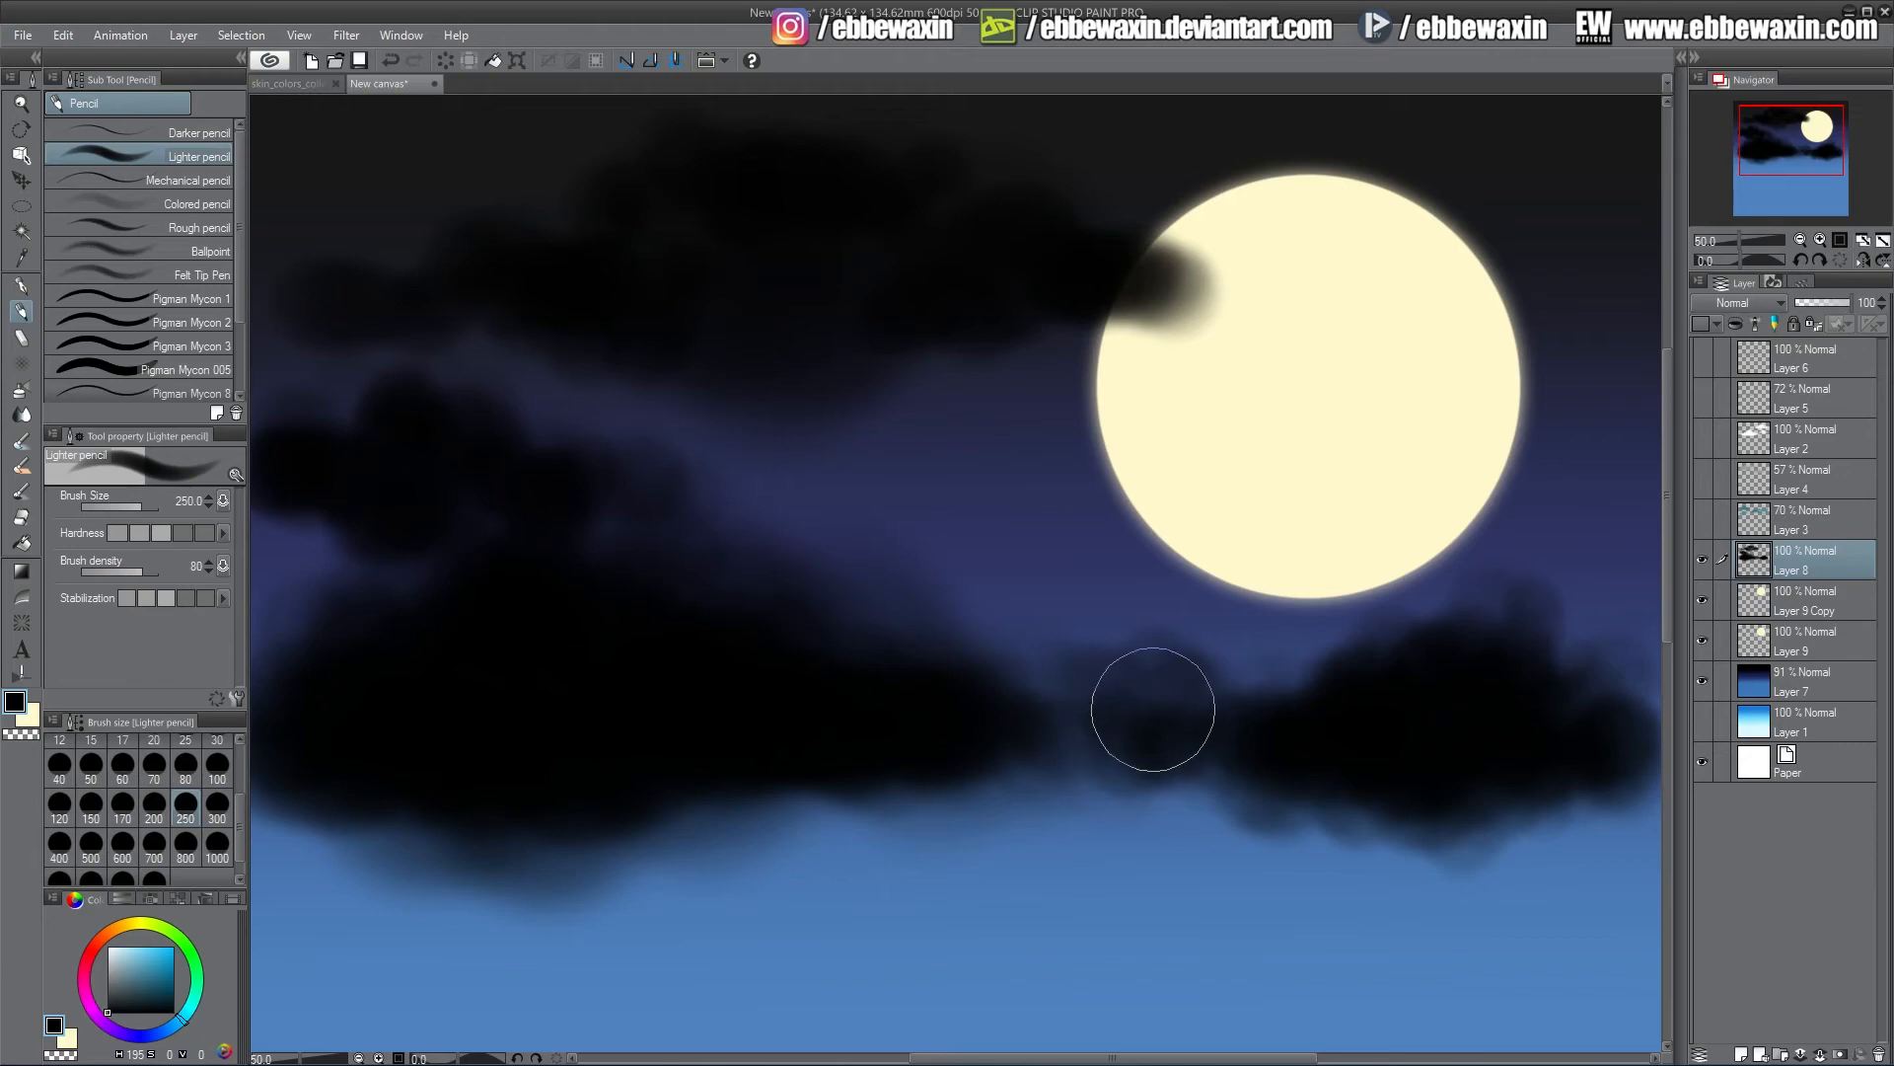
drag(1774, 180, 1792, 176)
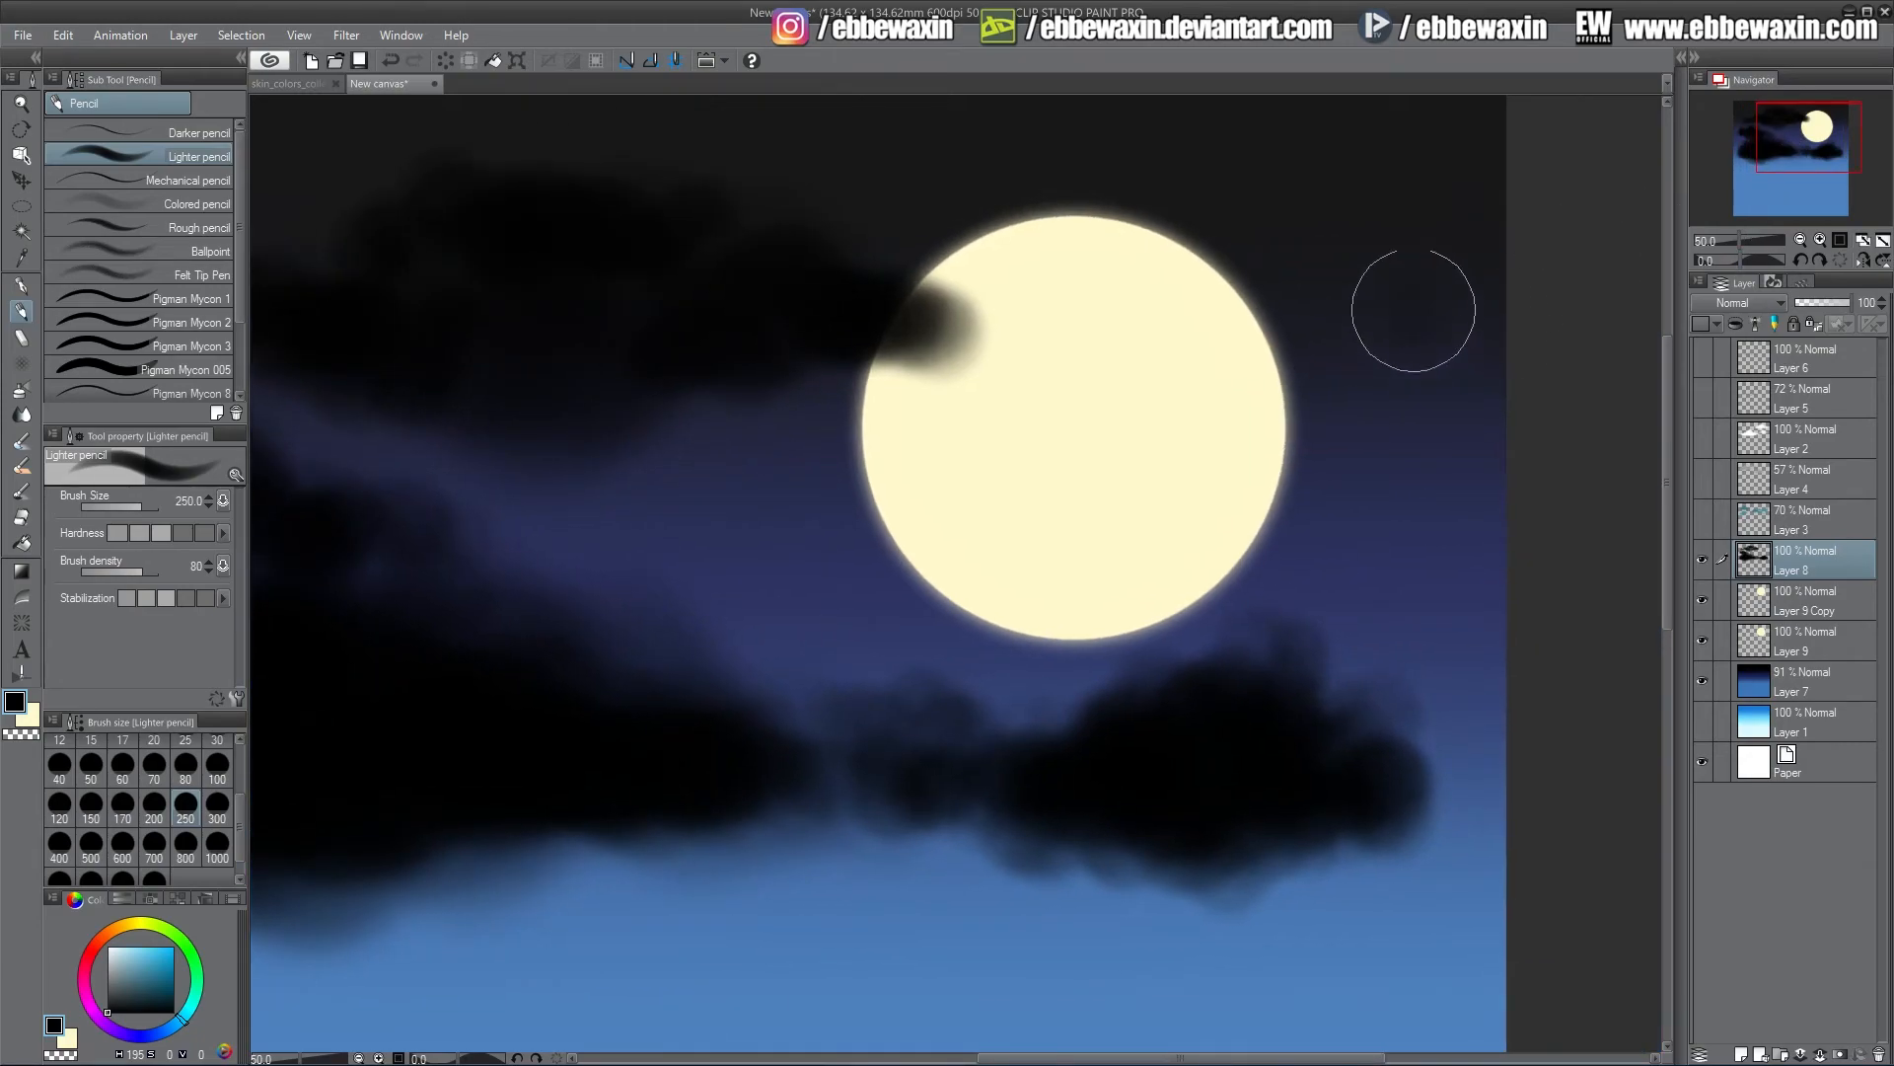
drag(1408, 305, 1289, 372)
Dab small dark spots near the moon's right edge with the brush at size 100
click(218, 768)
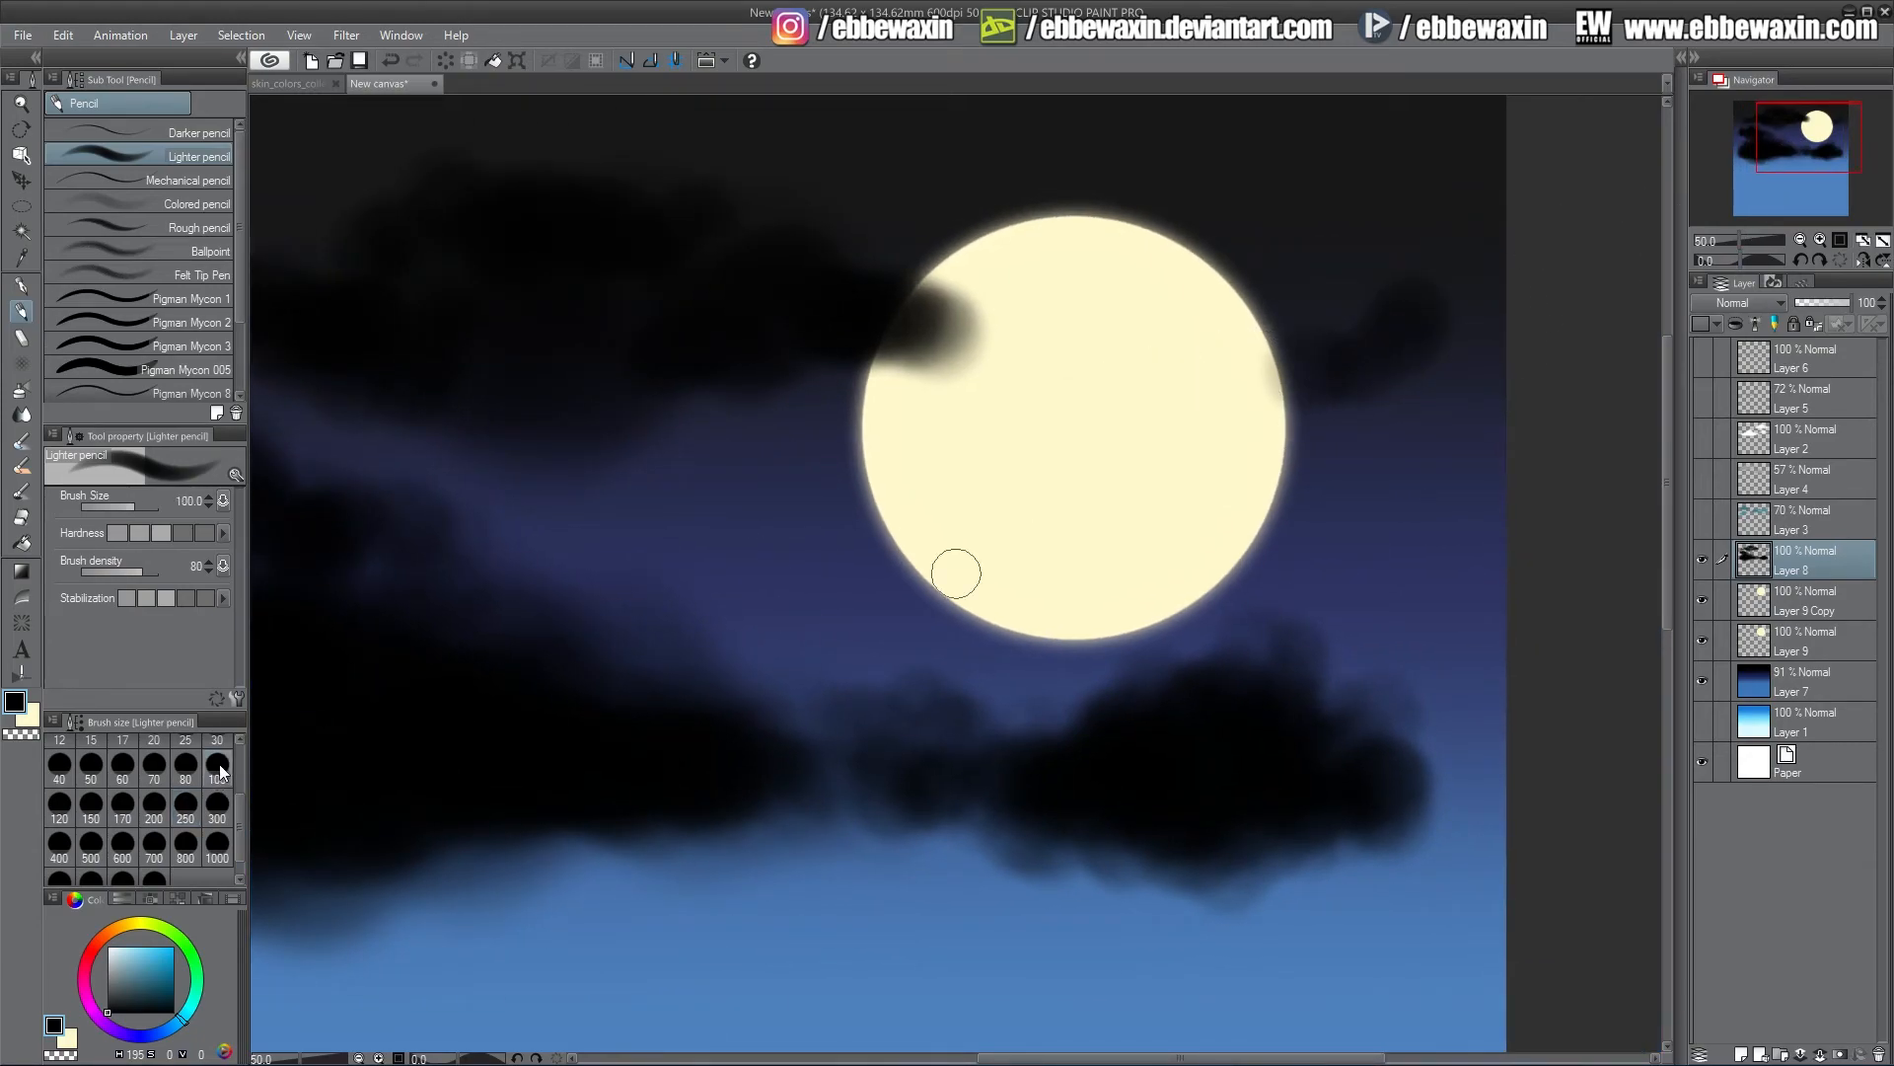
click(1193, 422)
click(1224, 425)
click(1256, 398)
click(1327, 348)
click(1279, 409)
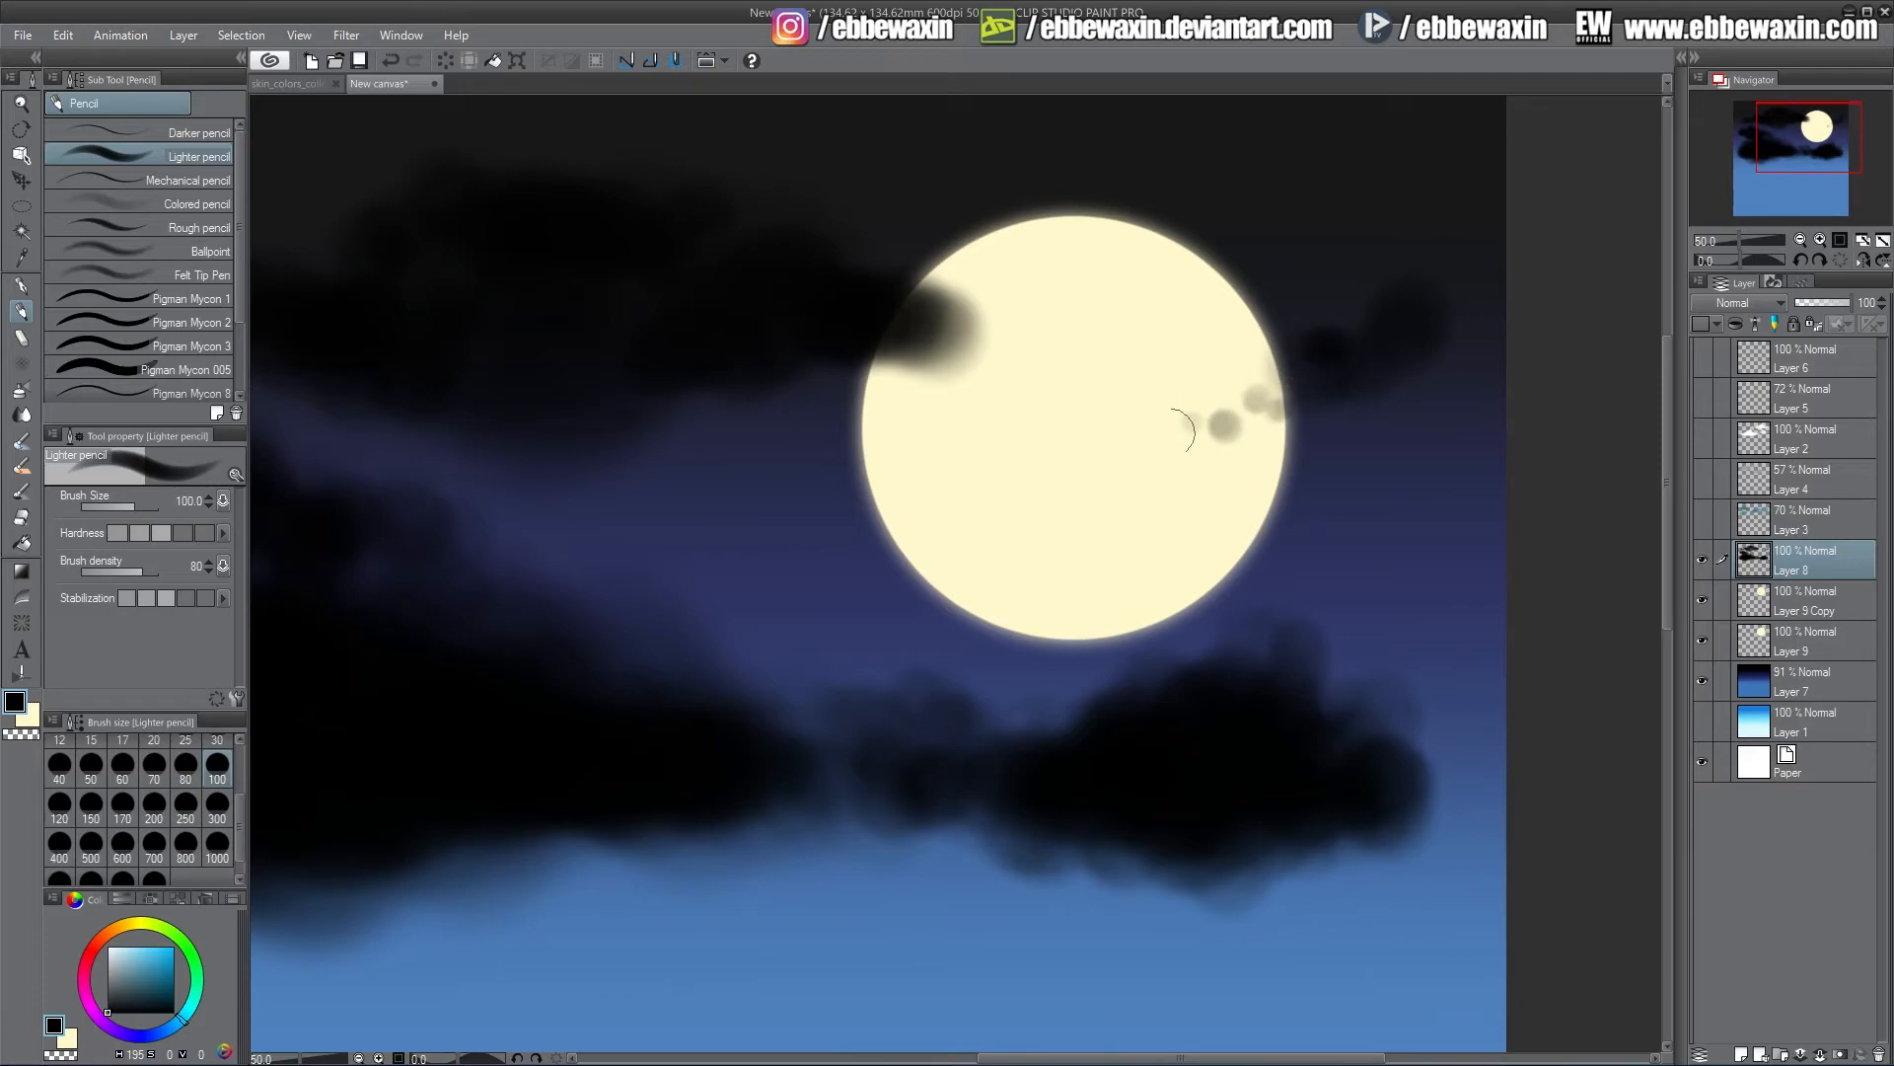
Paint a dark cloud wisp across the moon's right side with brush sizes 170 and 300
click(117, 817)
mouse_move(1174, 422)
mouse_down()
mouse_move(1252, 423)
mouse_move(1434, 317)
mouse_move(1468, 374)
mouse_move(1530, 393)
mouse_move(1477, 416)
mouse_move(1478, 328)
mouse_move(1387, 272)
mouse_move(1458, 294)
mouse_move(1496, 352)
mouse_move(1443, 395)
mouse_move(1150, 429)
mouse_move(1252, 385)
mouse_move(1239, 418)
mouse_move(1386, 425)
mouse_move(1280, 409)
mouse_move(1218, 430)
mouse_move(1360, 492)
mouse_move(1438, 448)
mouse_move(1509, 449)
mouse_move(1476, 474)
mouse_move(1492, 515)
mouse_move(1467, 492)
mouse_move(1527, 571)
mouse_move(1446, 478)
mouse_move(1300, 451)
mouse_move(1502, 287)
mouse_move(1491, 498)
mouse_move(1456, 538)
mouse_move(1390, 510)
mouse_up()
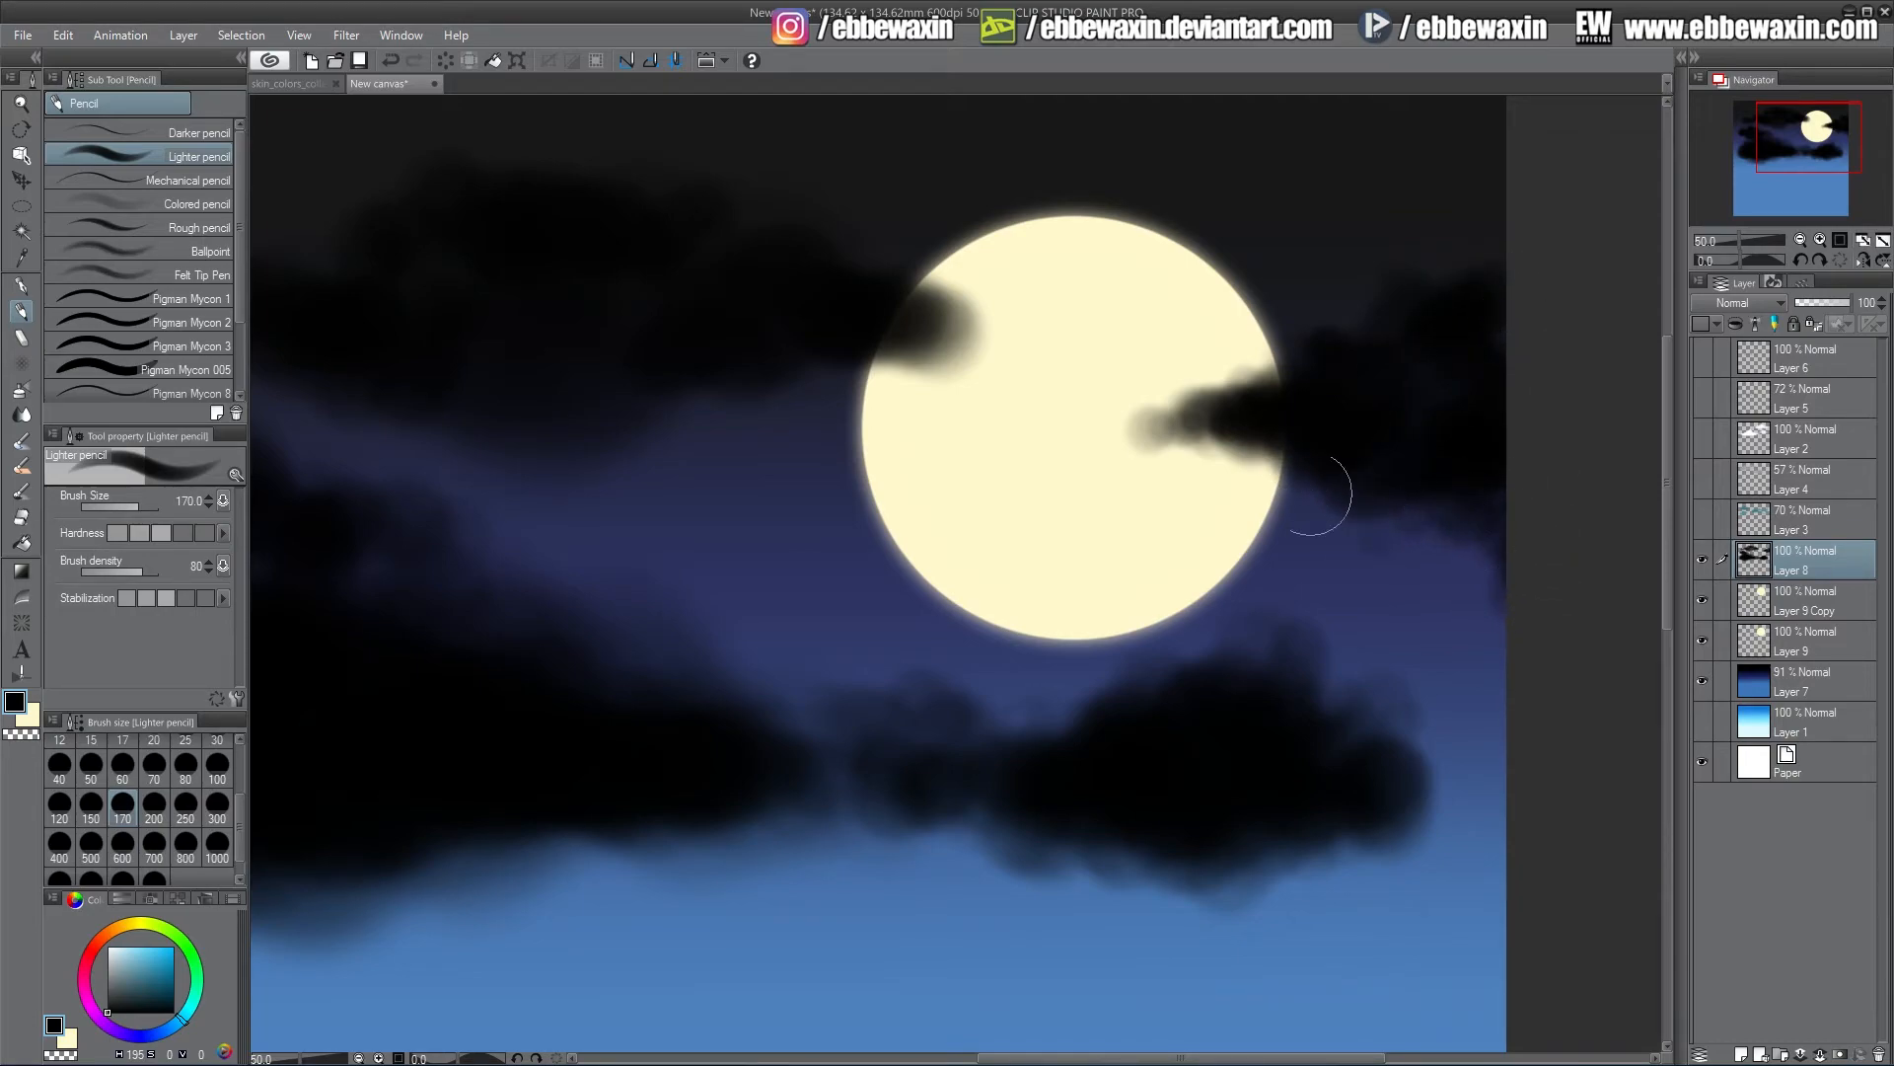
click(215, 821)
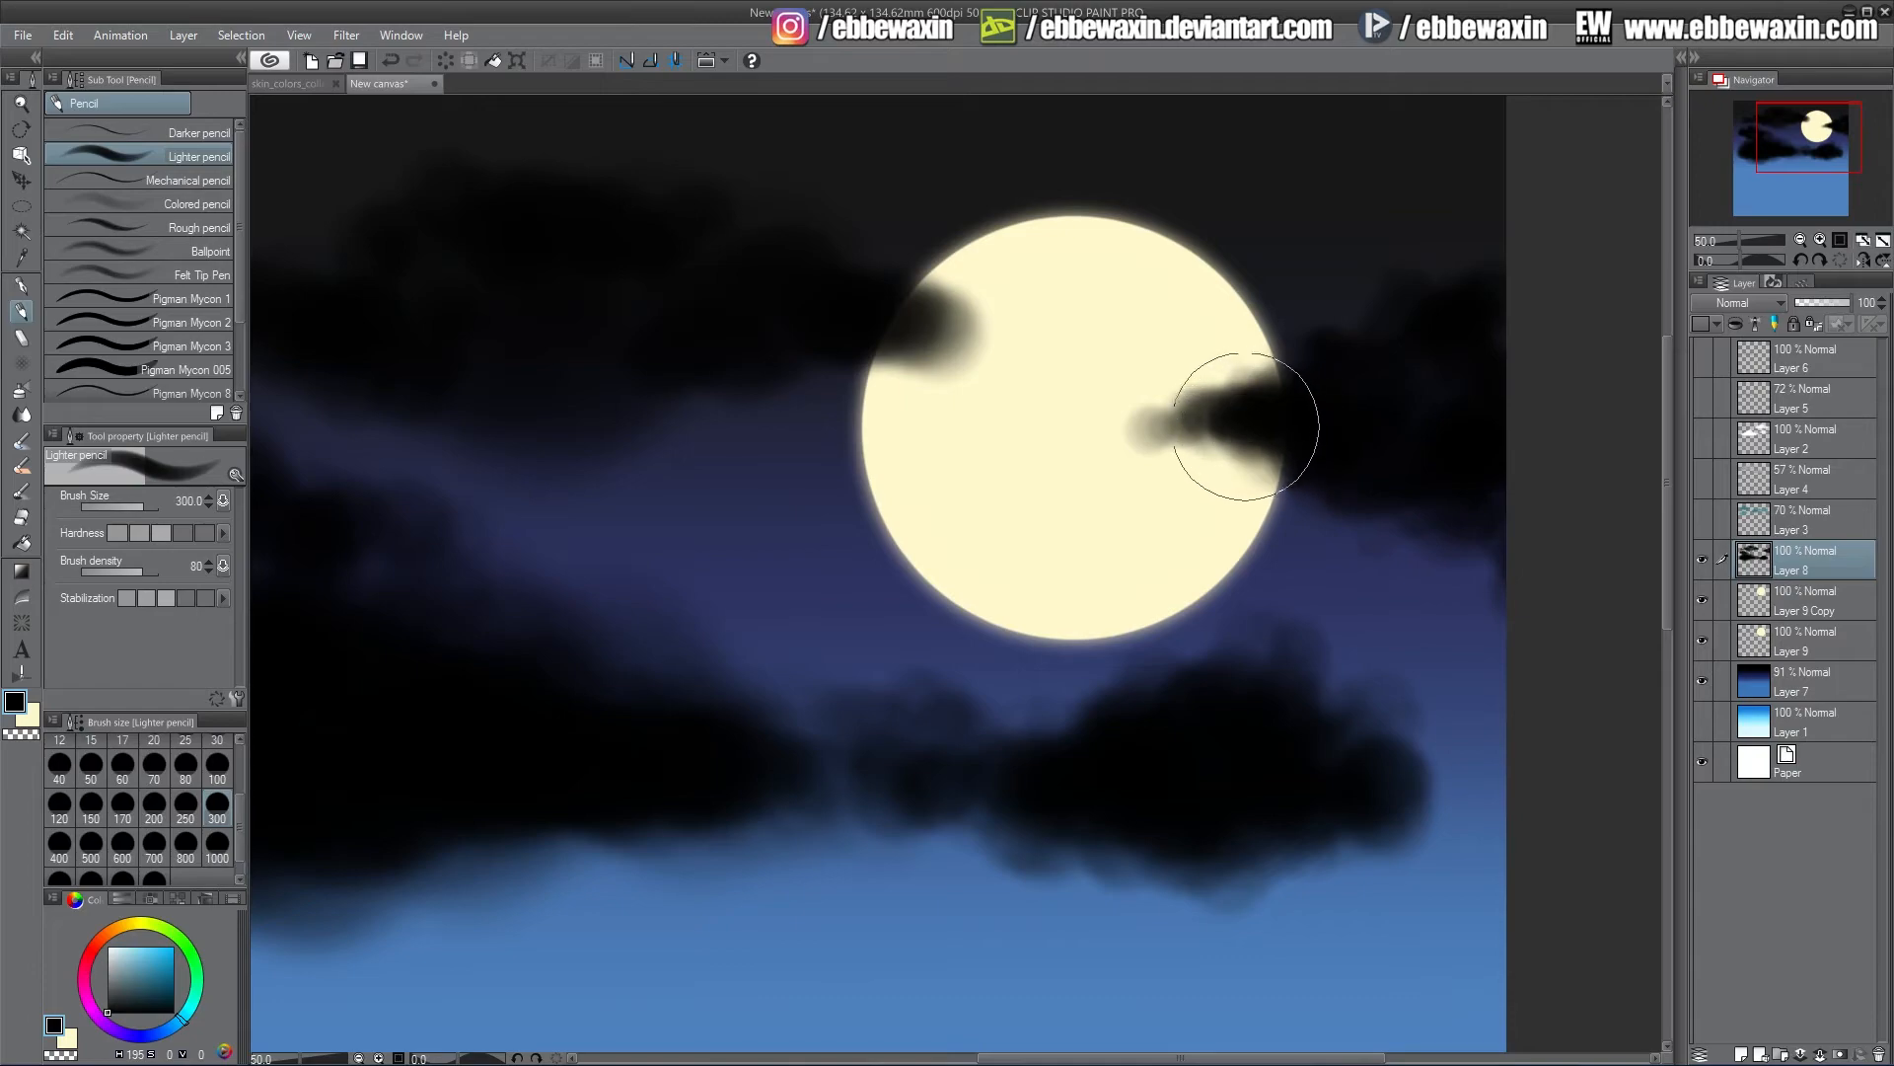
mouse_move(1246, 426)
mouse_down()
mouse_move(1126, 419)
mouse_move(1309, 393)
mouse_move(1263, 389)
mouse_move(1301, 359)
mouse_move(1374, 374)
mouse_move(1487, 301)
mouse_move(1477, 430)
mouse_move(1312, 477)
mouse_move(1264, 435)
mouse_move(1421, 395)
mouse_up()
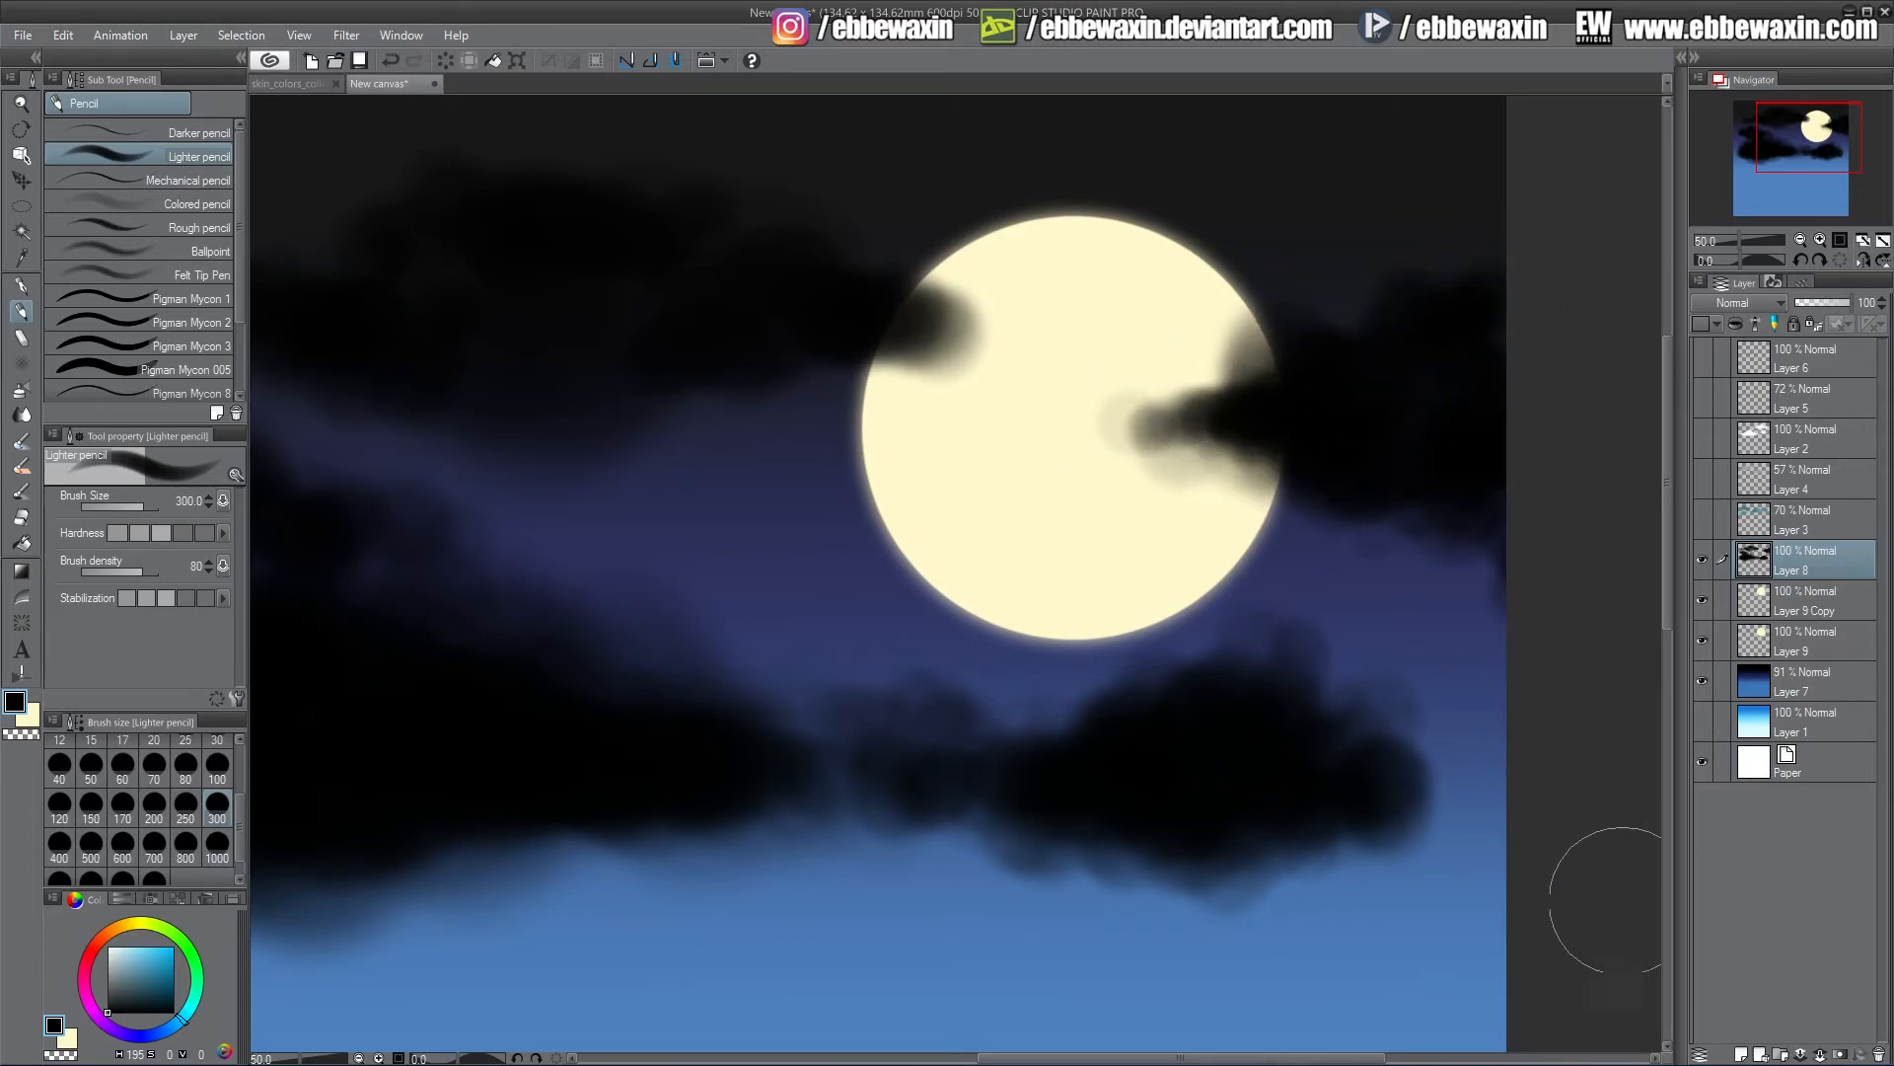
drag(1808, 147, 1795, 143)
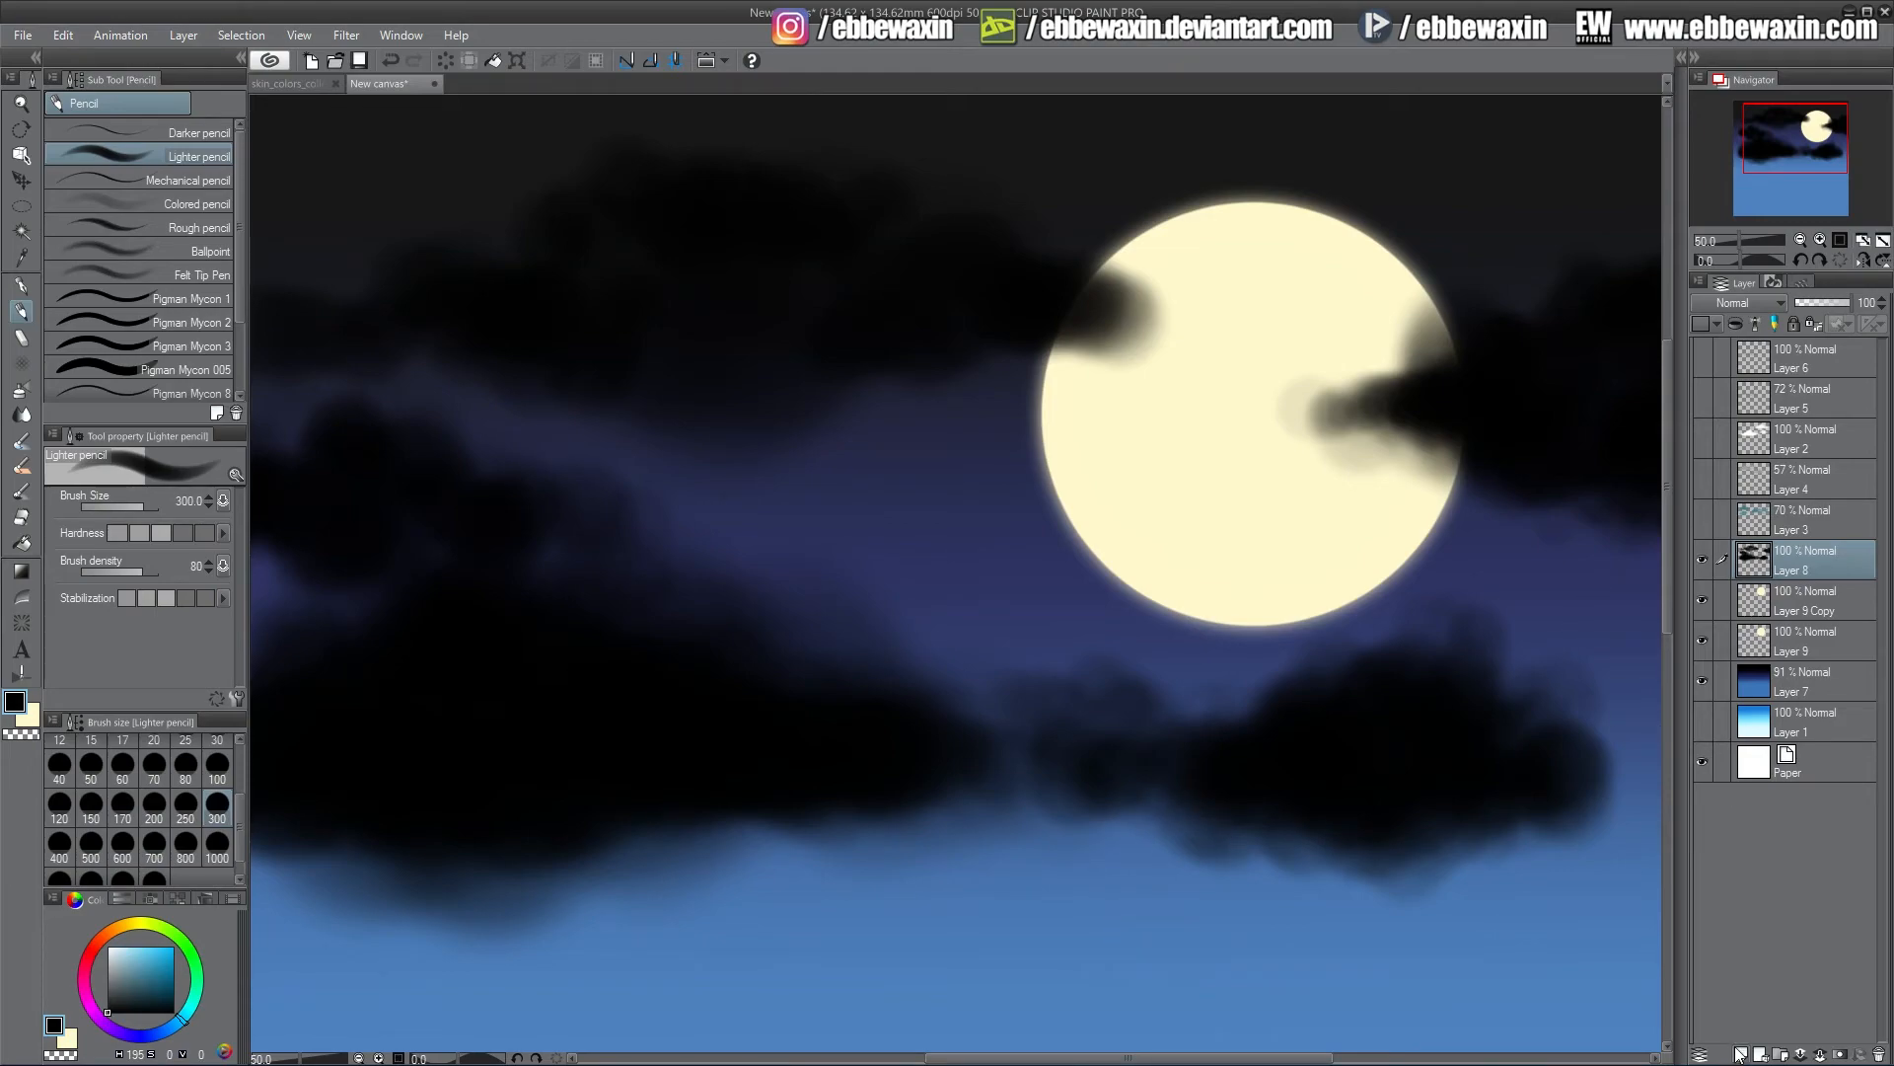
Add a new layer on top and set the drawing colour to white
click(1740, 1054)
mouse_move(163, 992)
mouse_down()
mouse_move(122, 979)
mouse_move(108, 945)
mouse_up()
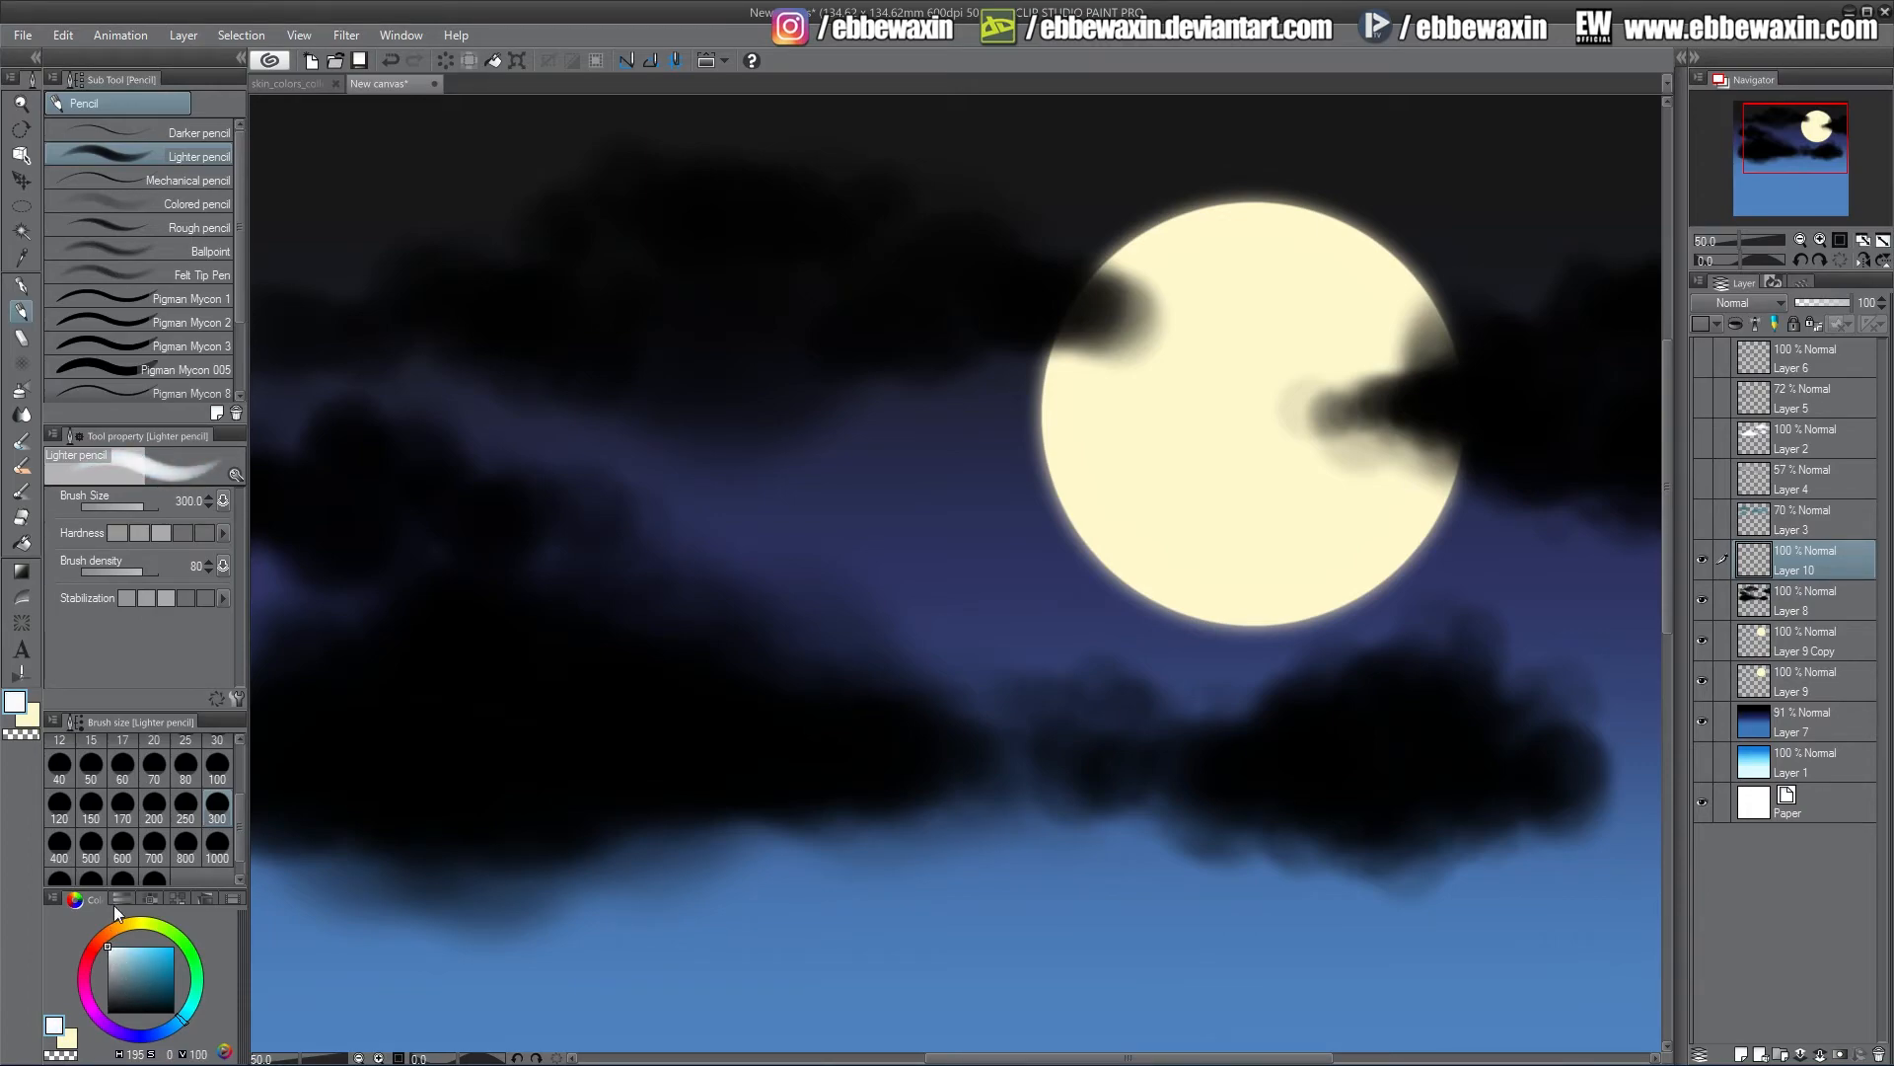
Try painting a white highlight streak along the lower cloud at brush size 80, then undo it
click(217, 768)
click(193, 769)
mouse_move(493, 840)
mouse_down()
mouse_move(549, 852)
mouse_move(693, 786)
mouse_move(840, 795)
mouse_up()
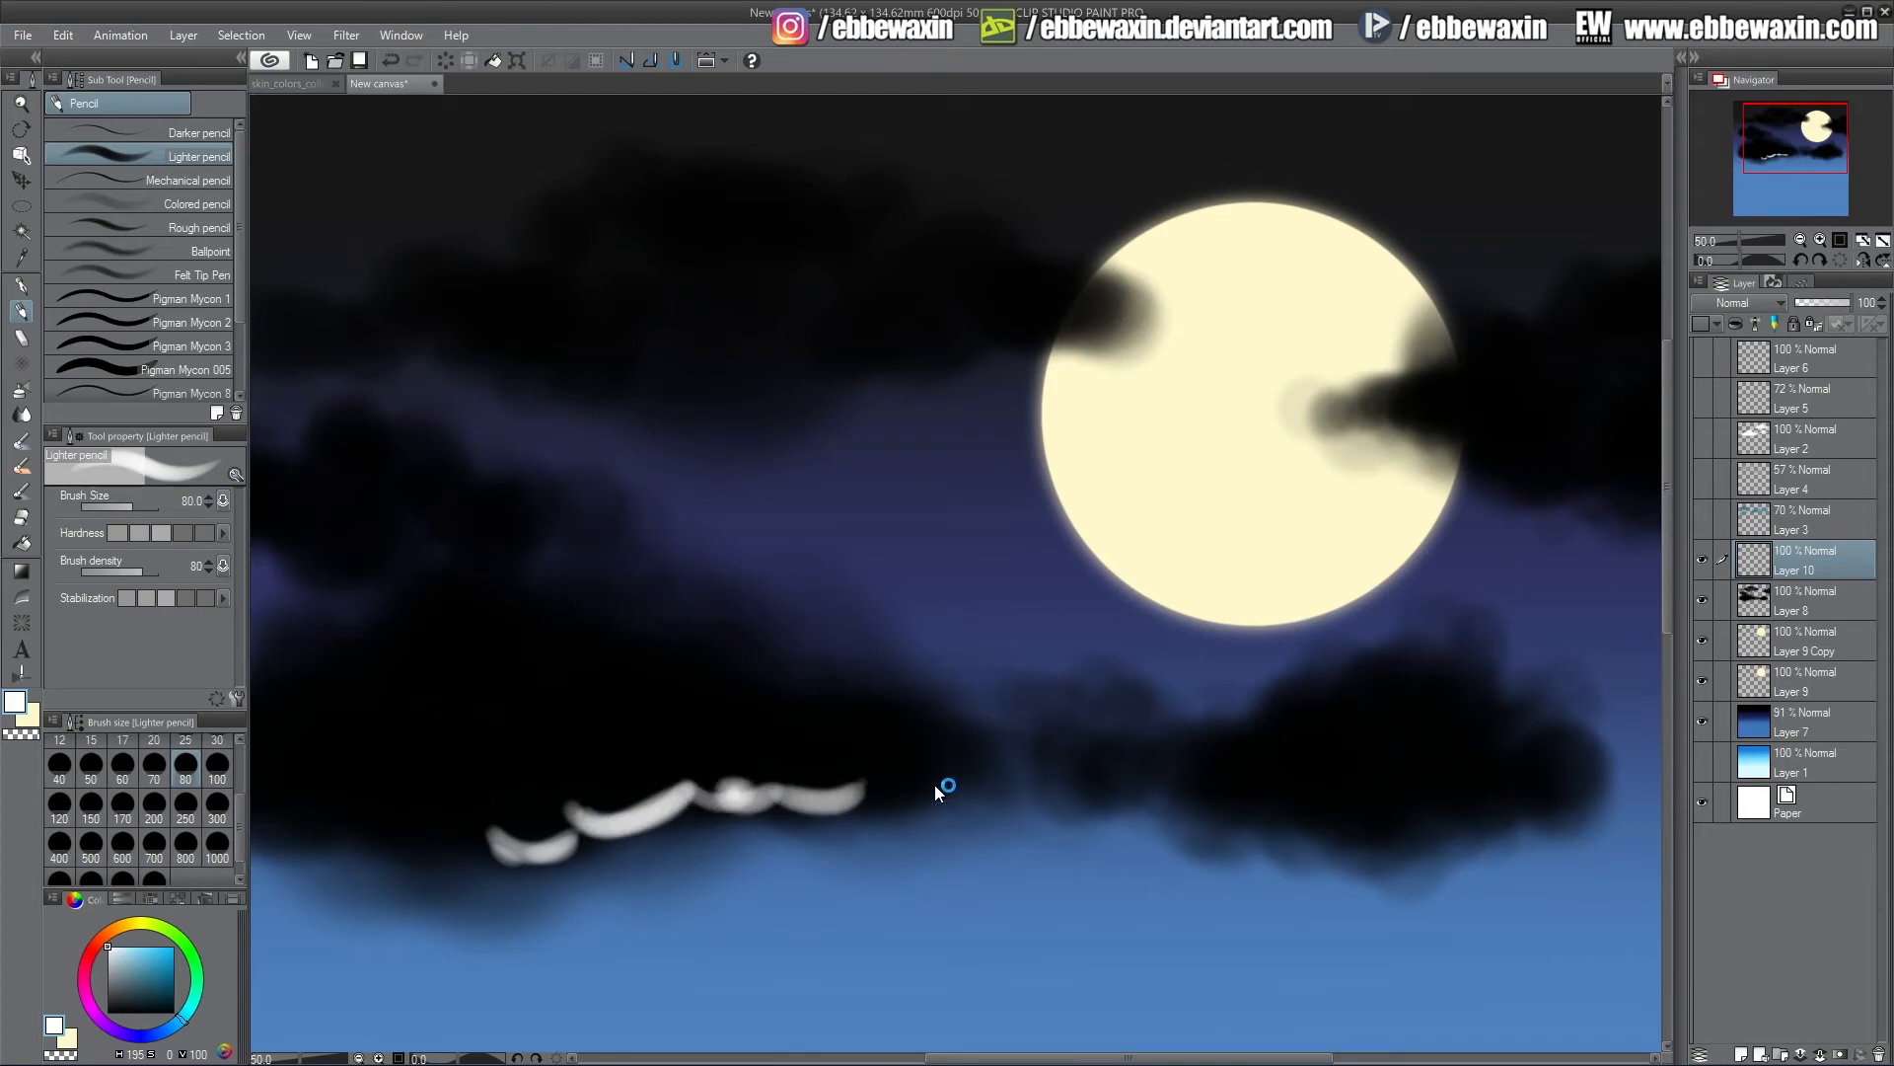
key(ctrl+z)
key(ctrl+z)
key(ctrl+z)
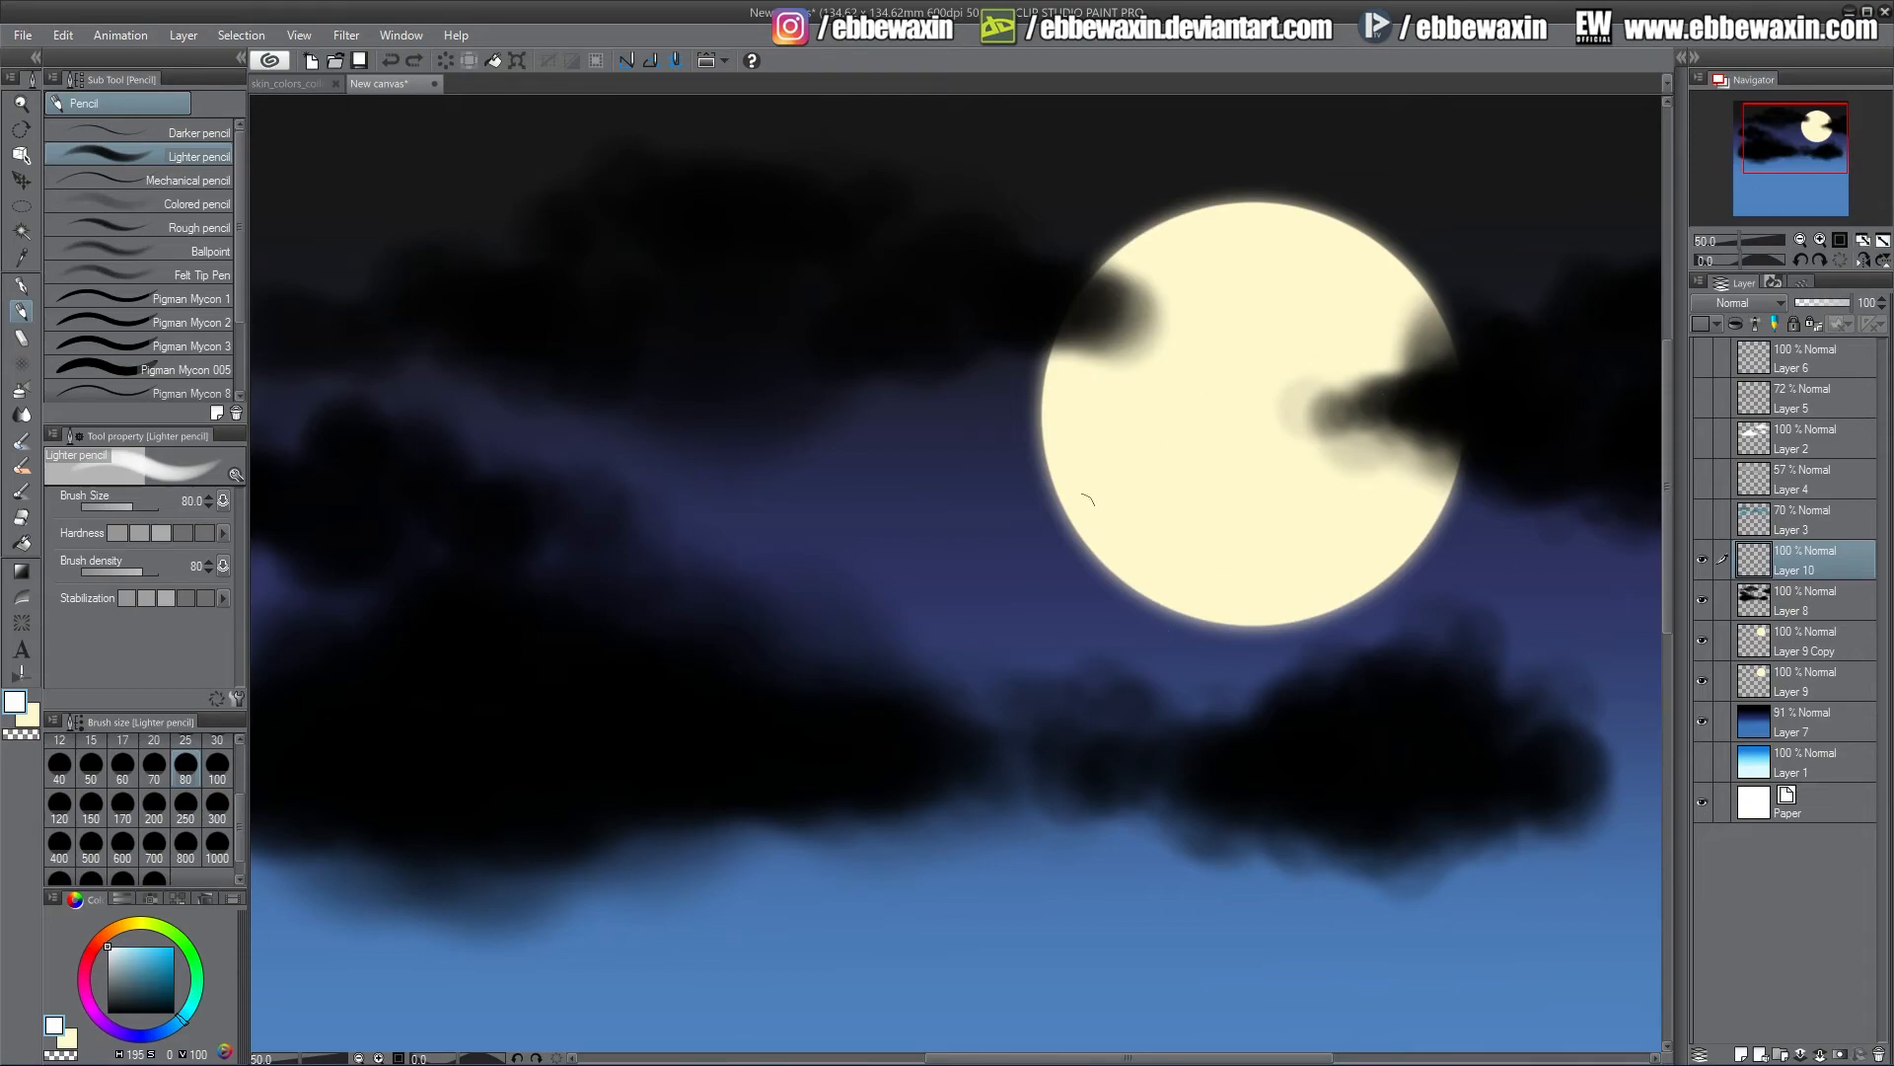
Paint white curved highlight strokes along the top of the lower-left cloud with the brush at size 70
drag(989, 753, 827, 664)
click(154, 779)
click(779, 671)
mouse_move(716, 598)
mouse_down()
mouse_move(769, 667)
mouse_move(709, 610)
mouse_move(613, 592)
mouse_up()
mouse_move(805, 691)
mouse_down()
mouse_move(721, 696)
mouse_move(610, 637)
mouse_move(678, 705)
mouse_up()
mouse_move(622, 642)
mouse_down()
mouse_move(554, 630)
mouse_move(633, 688)
mouse_up()
drag(794, 703, 861, 752)
click(779, 744)
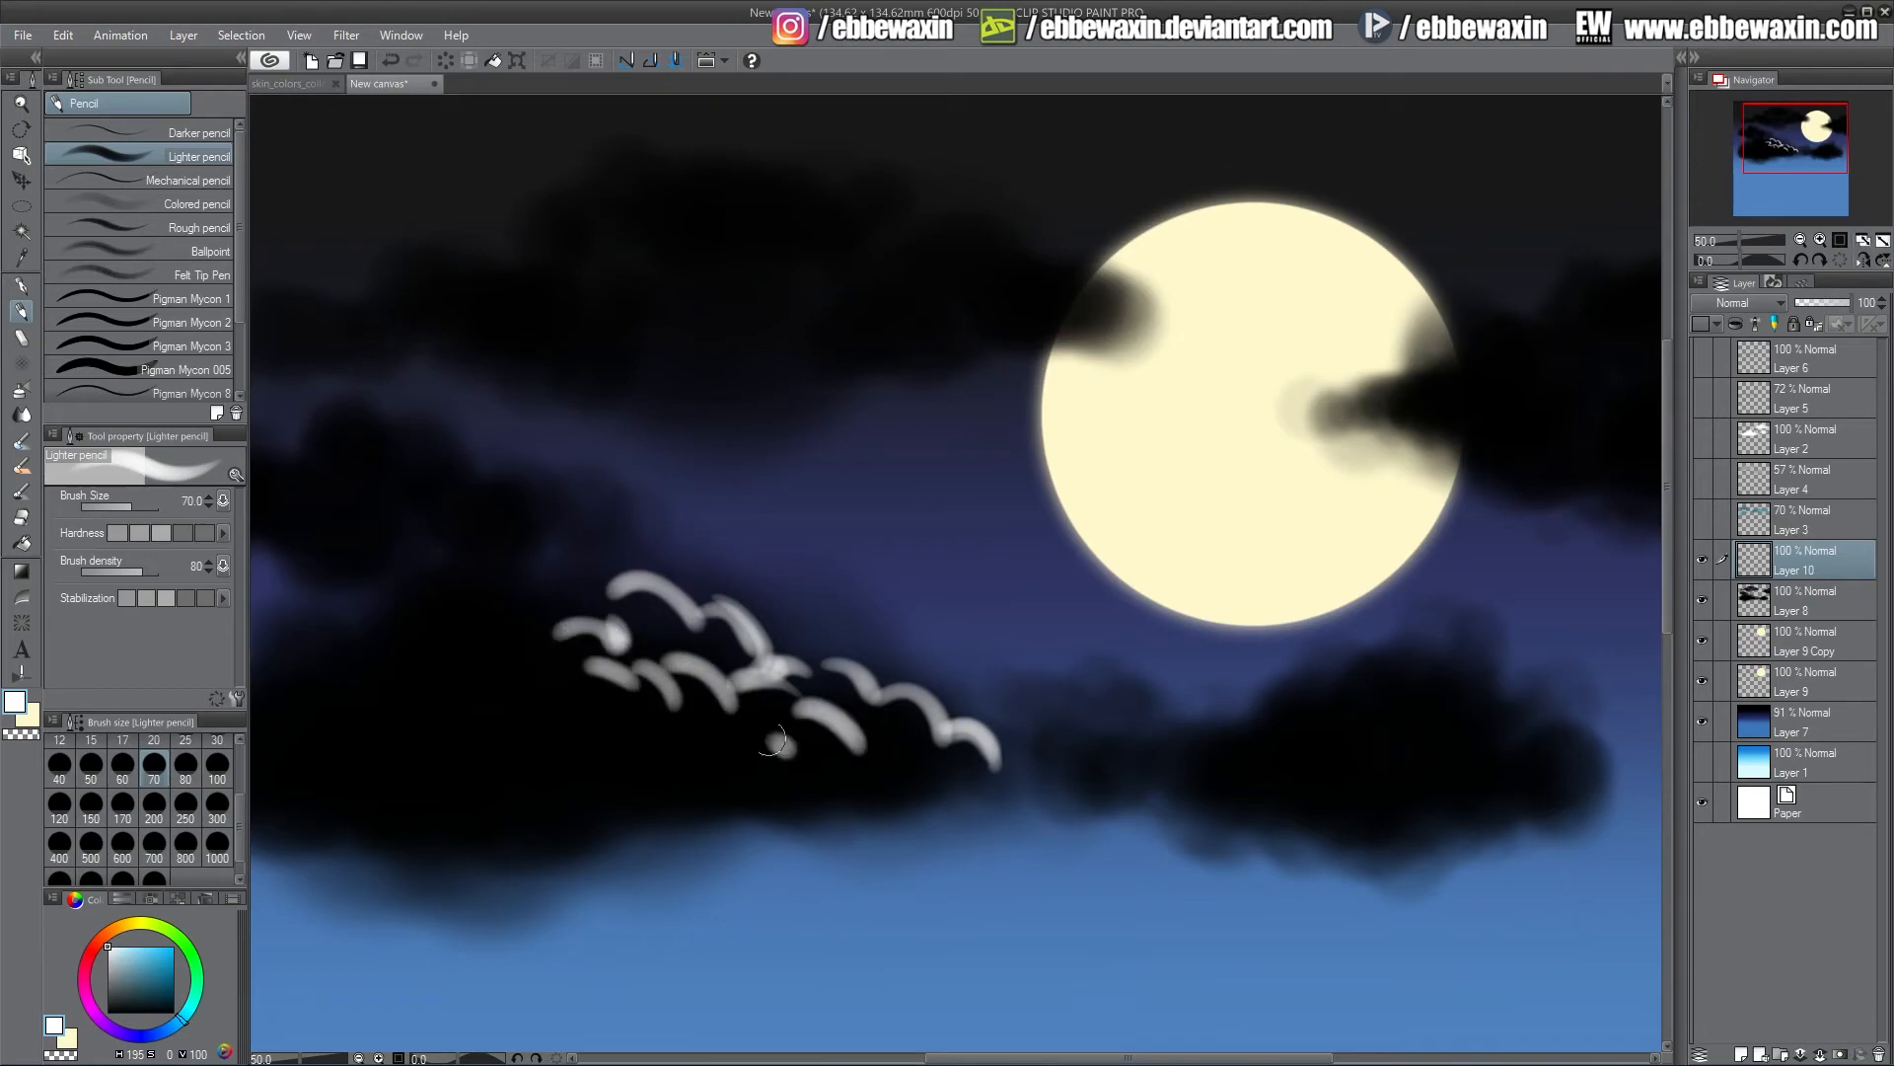
click(875, 751)
click(815, 777)
drag(723, 767, 675, 745)
click(653, 724)
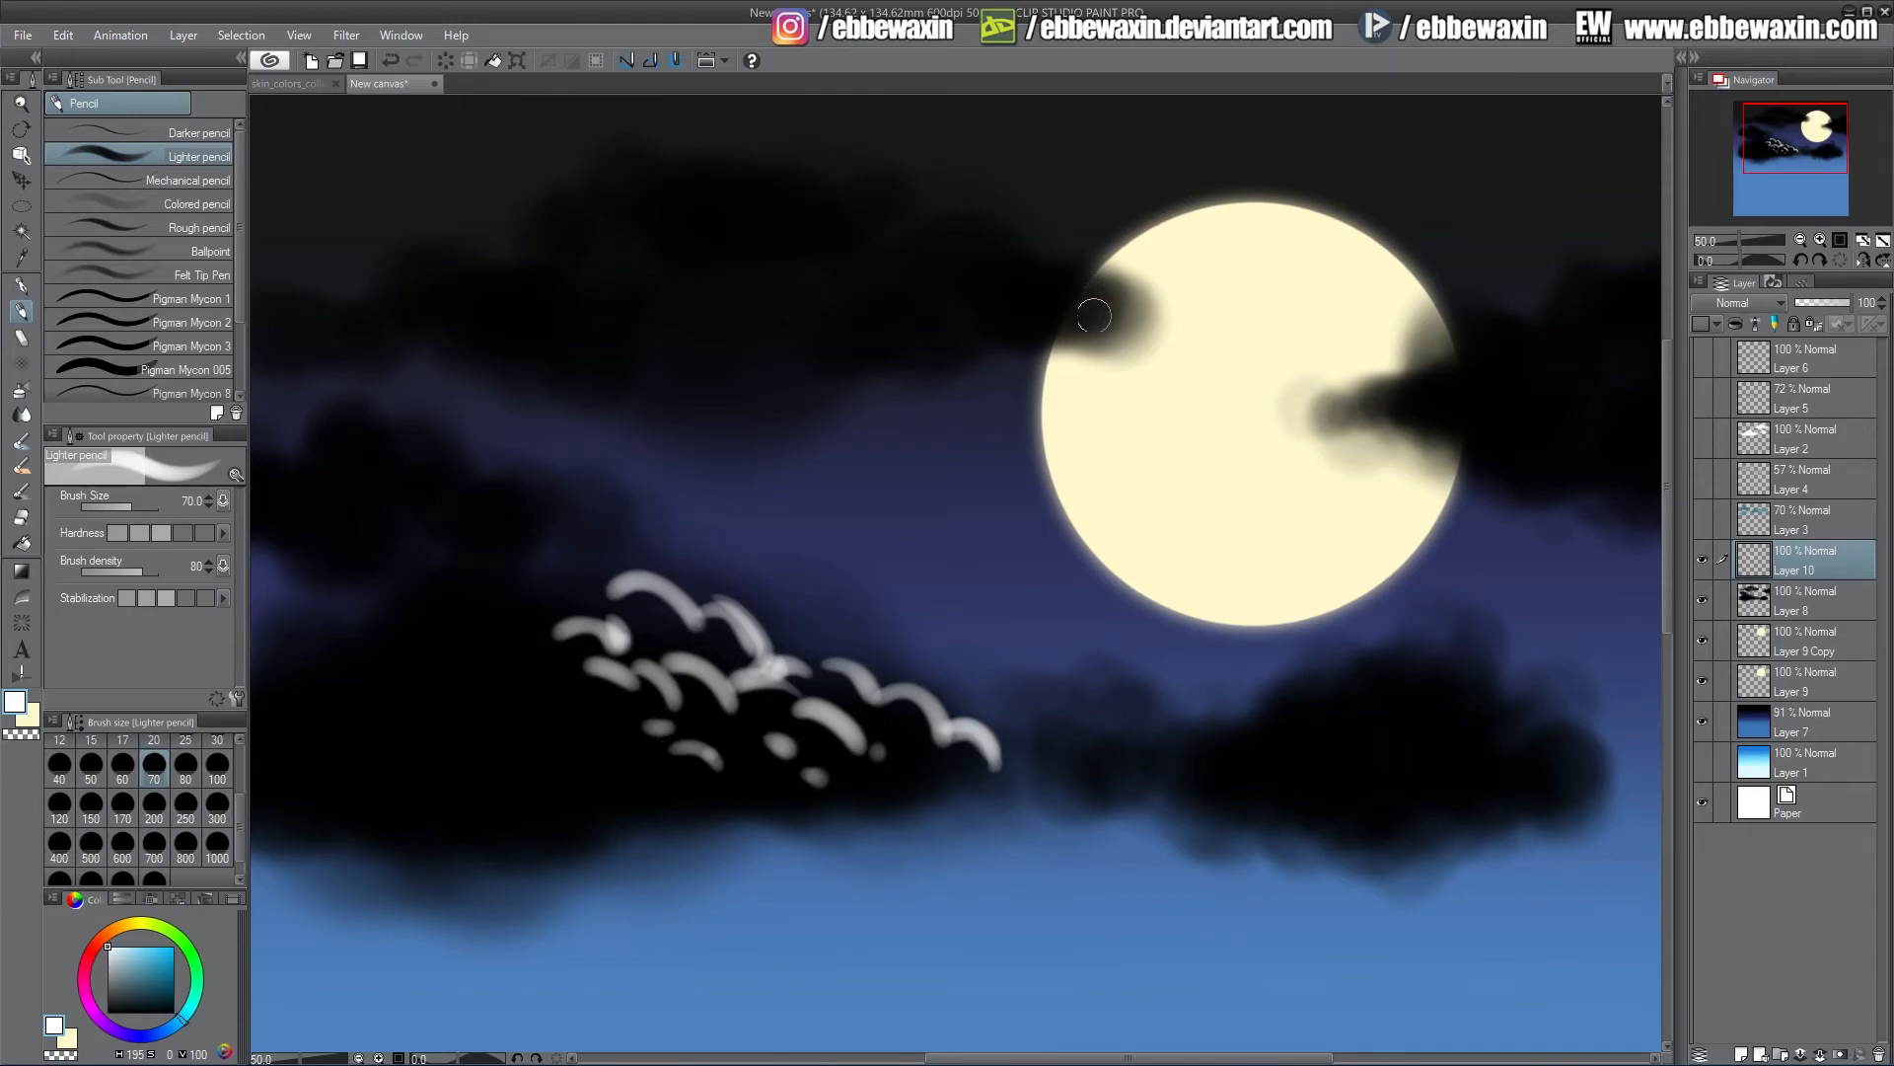
Paint white curved highlight strokes along the upper cloud reaching toward the moon's left edge
drag(1094, 316, 946, 355)
mouse_move(913, 365)
mouse_down()
mouse_move(837, 364)
mouse_move(790, 414)
mouse_up()
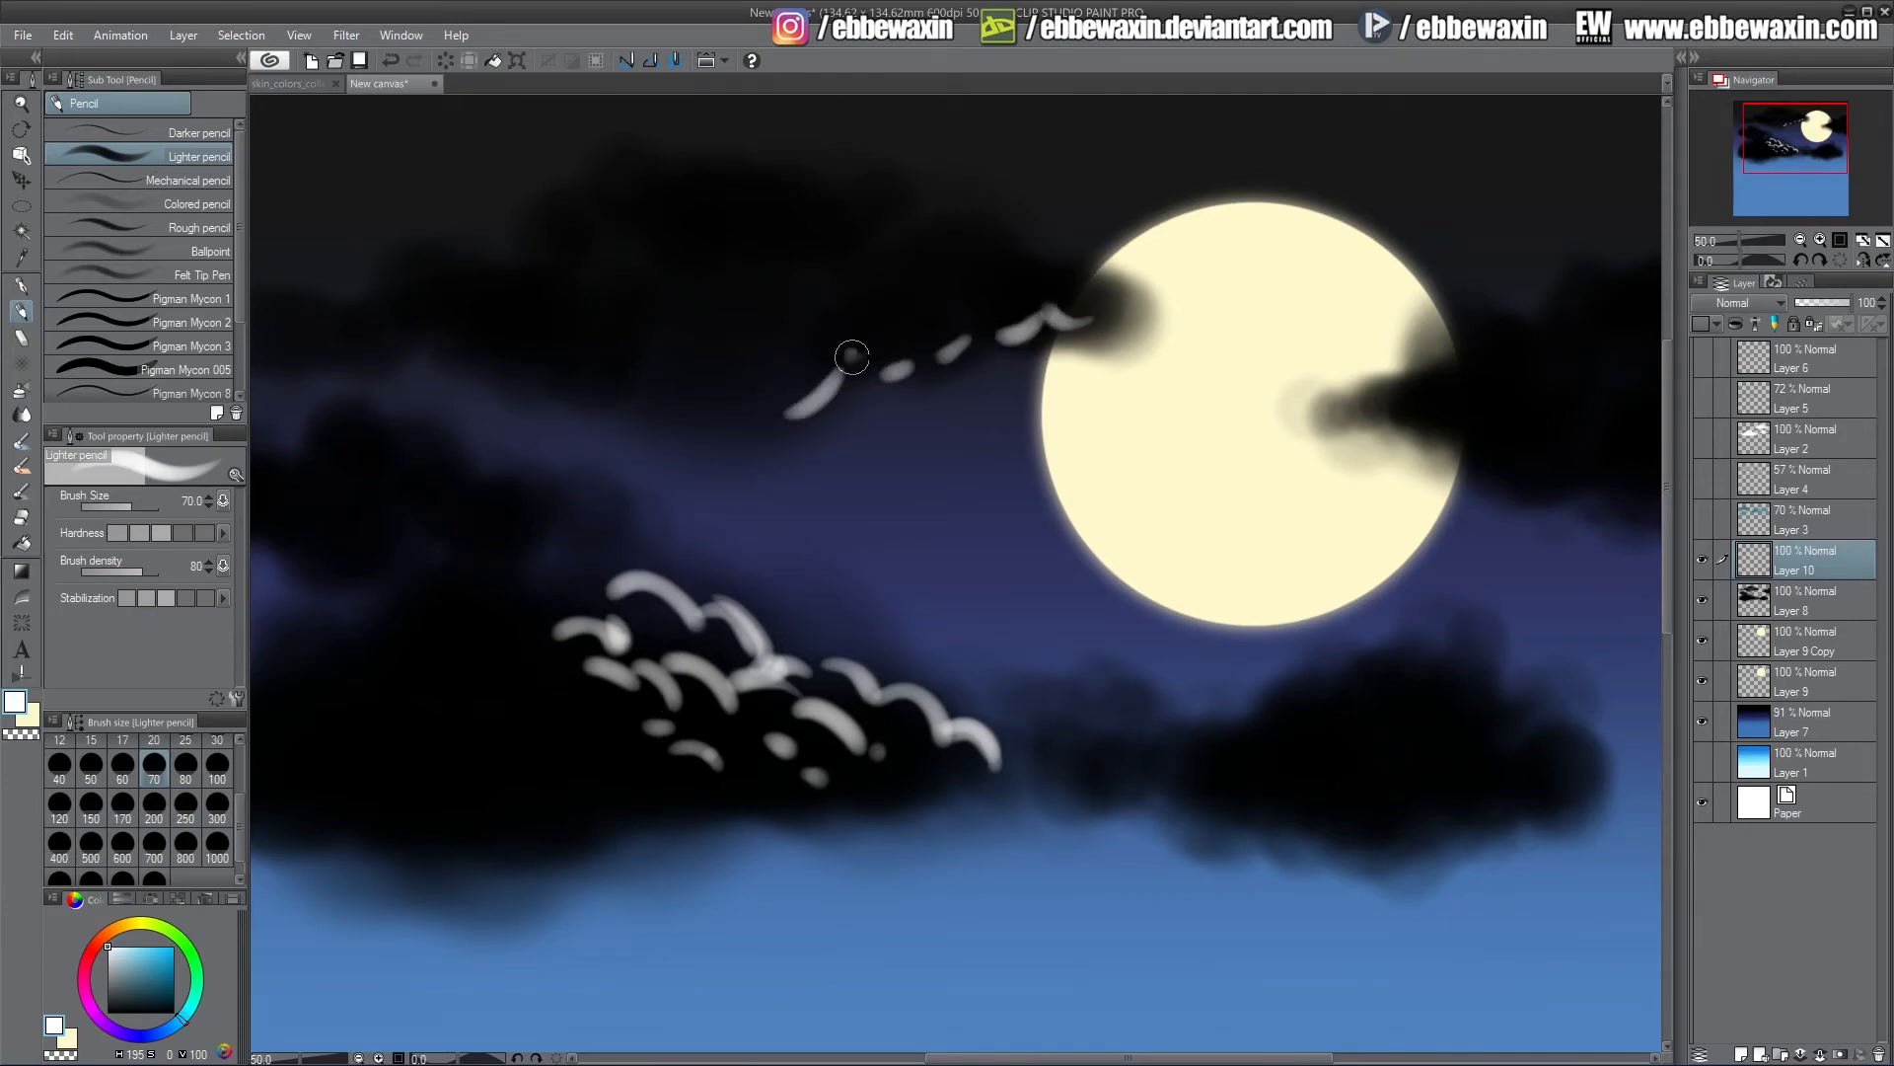
mouse_move(851, 357)
mouse_down()
mouse_move(951, 306)
mouse_move(890, 319)
mouse_up()
mouse_move(1068, 269)
mouse_down()
mouse_move(994, 298)
mouse_move(982, 253)
mouse_move(957, 313)
mouse_up()
drag(987, 240, 998, 283)
mouse_move(940, 220)
mouse_down()
mouse_move(900, 292)
mouse_move(858, 275)
mouse_move(800, 377)
mouse_move(738, 423)
mouse_up()
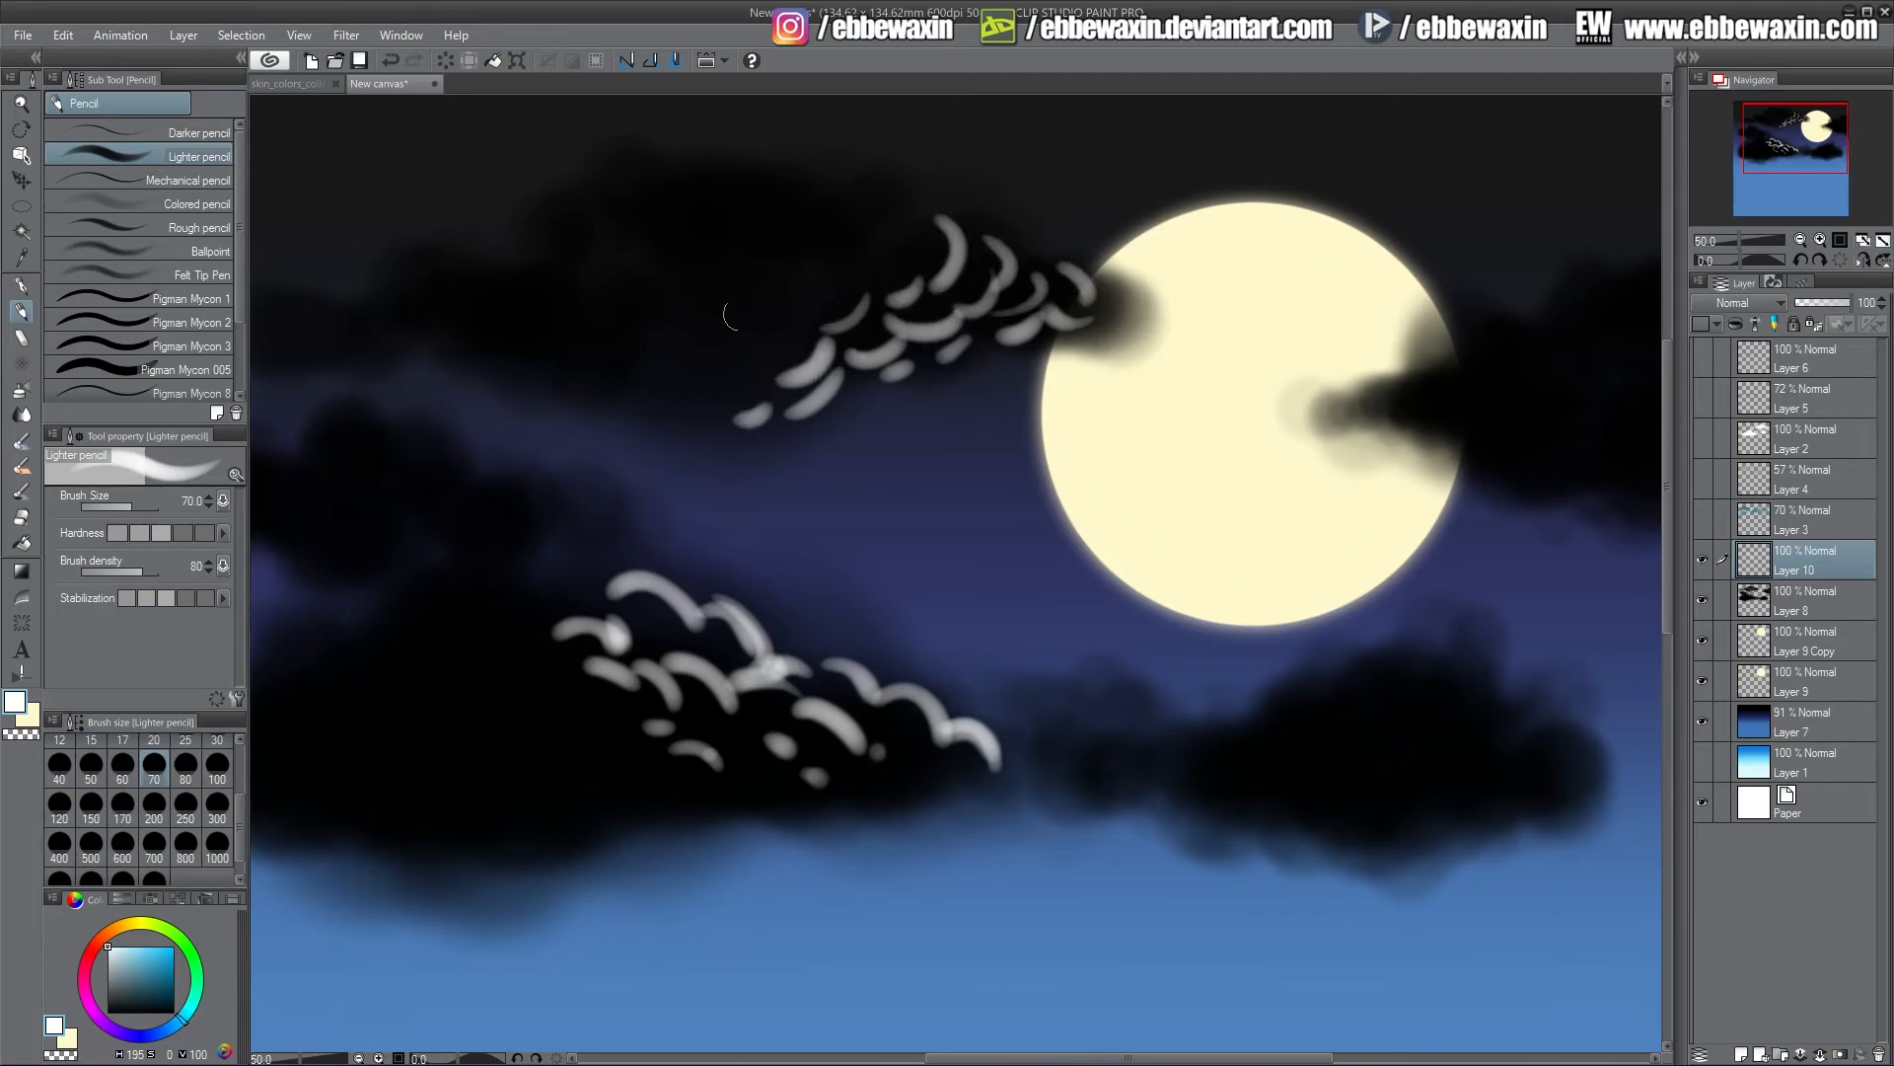
drag(878, 230, 827, 269)
drag(735, 343, 681, 353)
click(679, 400)
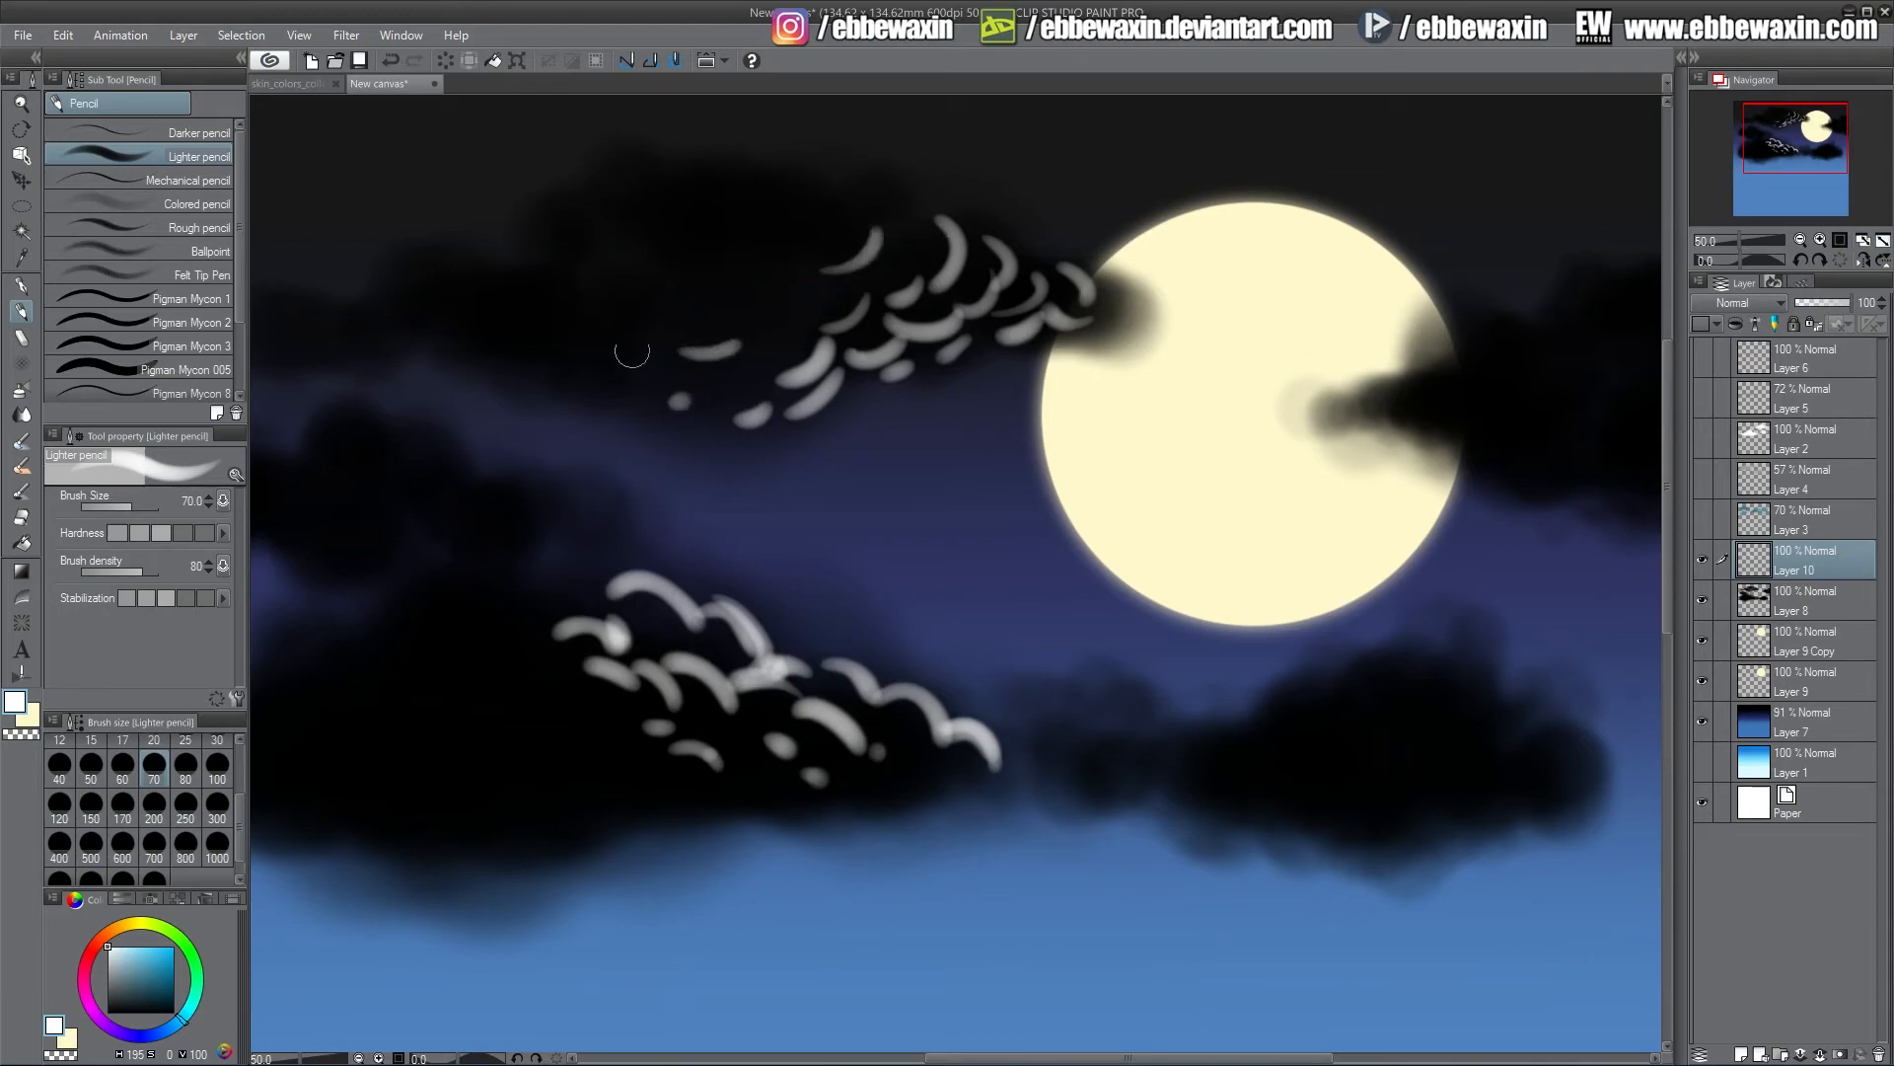
Paint white curved highlight strokes over the dark cloud on the moon's right side
mouse_move(1423, 384)
mouse_down()
mouse_move(1399, 397)
mouse_move(1490, 344)
mouse_up()
drag(1498, 355, 1646, 276)
mouse_move(1557, 355)
mouse_down()
mouse_move(1437, 428)
mouse_move(1331, 412)
mouse_move(1490, 436)
mouse_move(1481, 419)
mouse_move(1538, 453)
mouse_move(1542, 390)
mouse_move(1590, 425)
mouse_move(1602, 367)
mouse_move(1604, 431)
mouse_move(1585, 443)
mouse_move(1601, 485)
mouse_up()
mouse_move(1510, 442)
mouse_down()
mouse_move(1545, 489)
mouse_move(1642, 502)
mouse_up()
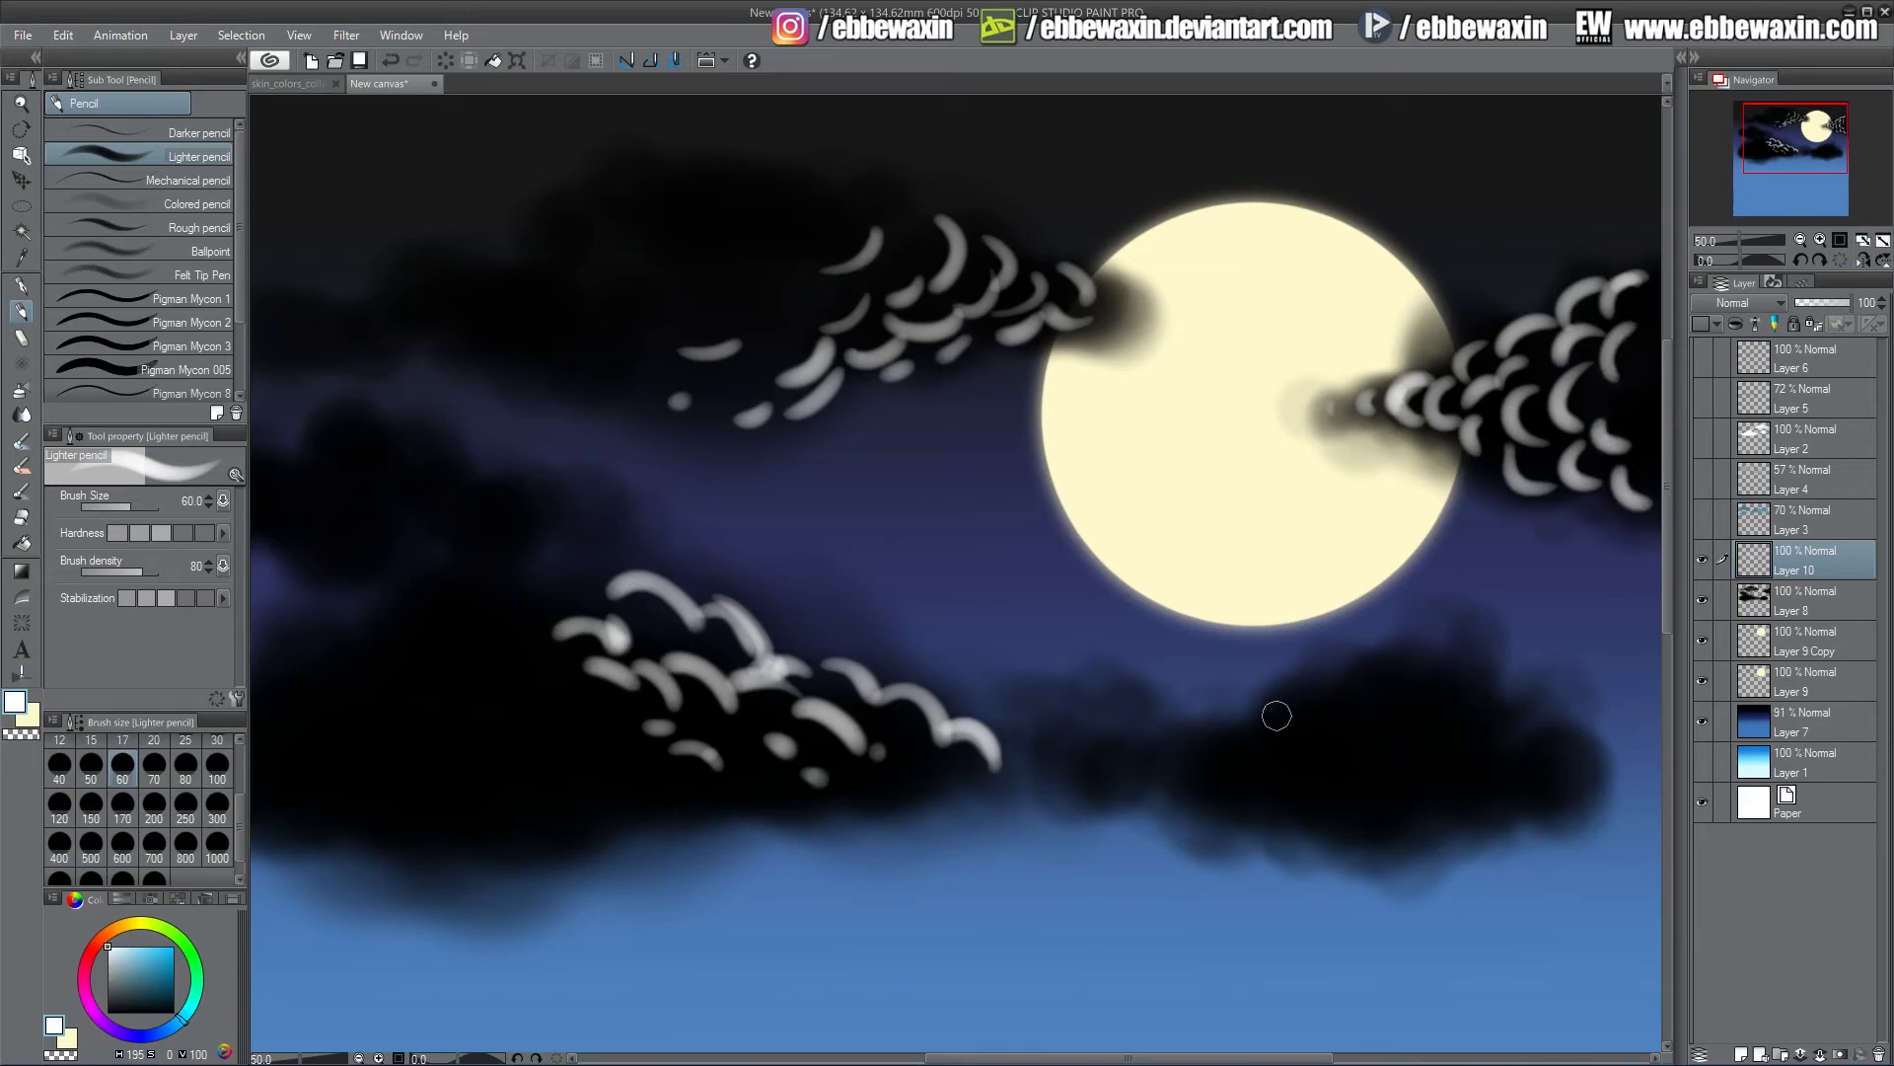
Paint small white highlight curves along the top of the lower-right cloud with the brush at size 40
drag(1272, 712, 1369, 679)
mouse_move(1384, 699)
mouse_down()
mouse_move(1437, 675)
mouse_move(1502, 708)
mouse_move(1490, 685)
mouse_up()
mouse_move(1337, 715)
mouse_down()
mouse_move(1283, 748)
mouse_move(1273, 709)
mouse_move(1202, 758)
mouse_move(1164, 743)
mouse_move(1109, 763)
mouse_move(1066, 754)
mouse_up()
mouse_move(1182, 762)
mouse_down()
mouse_move(1127, 765)
mouse_move(1281, 757)
mouse_up()
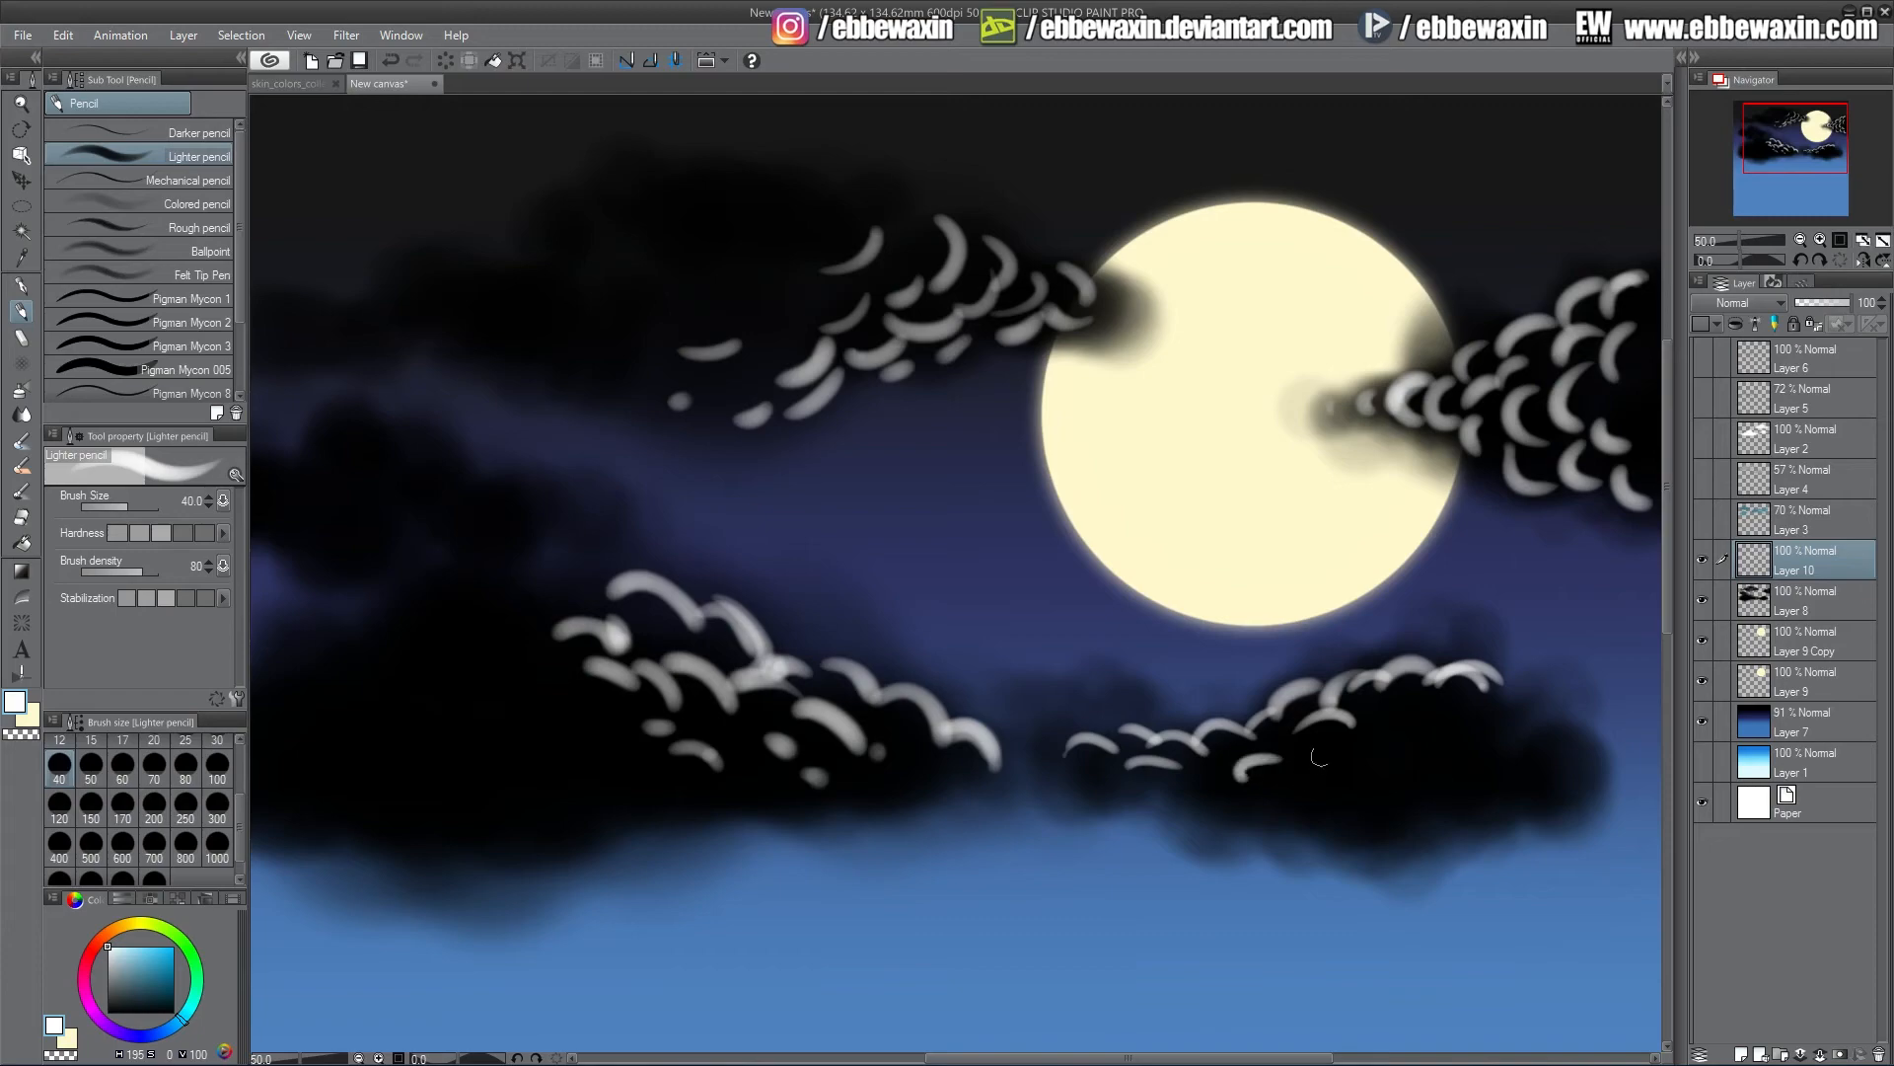
mouse_move(1401, 715)
mouse_down()
mouse_move(1453, 710)
mouse_move(1451, 731)
mouse_move(1296, 776)
mouse_up()
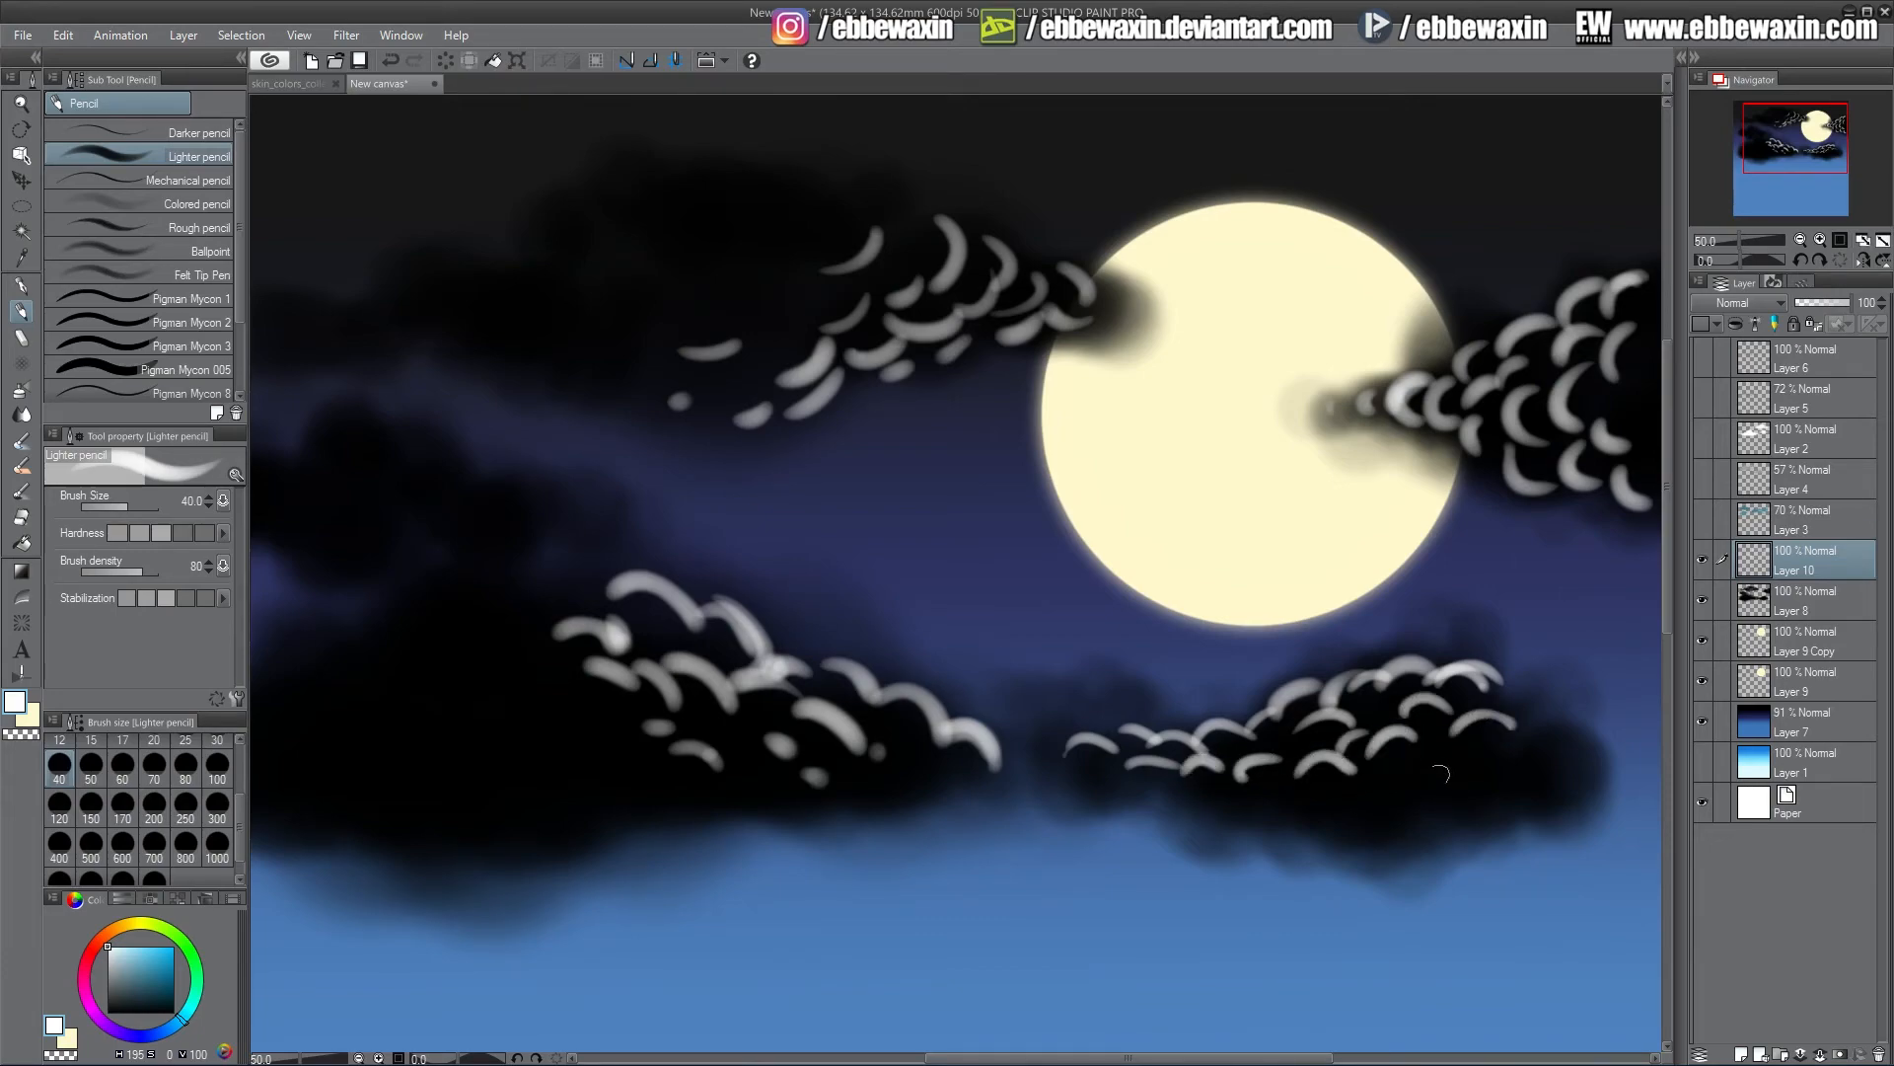
drag(1566, 743, 1579, 758)
drag(1494, 760, 1444, 749)
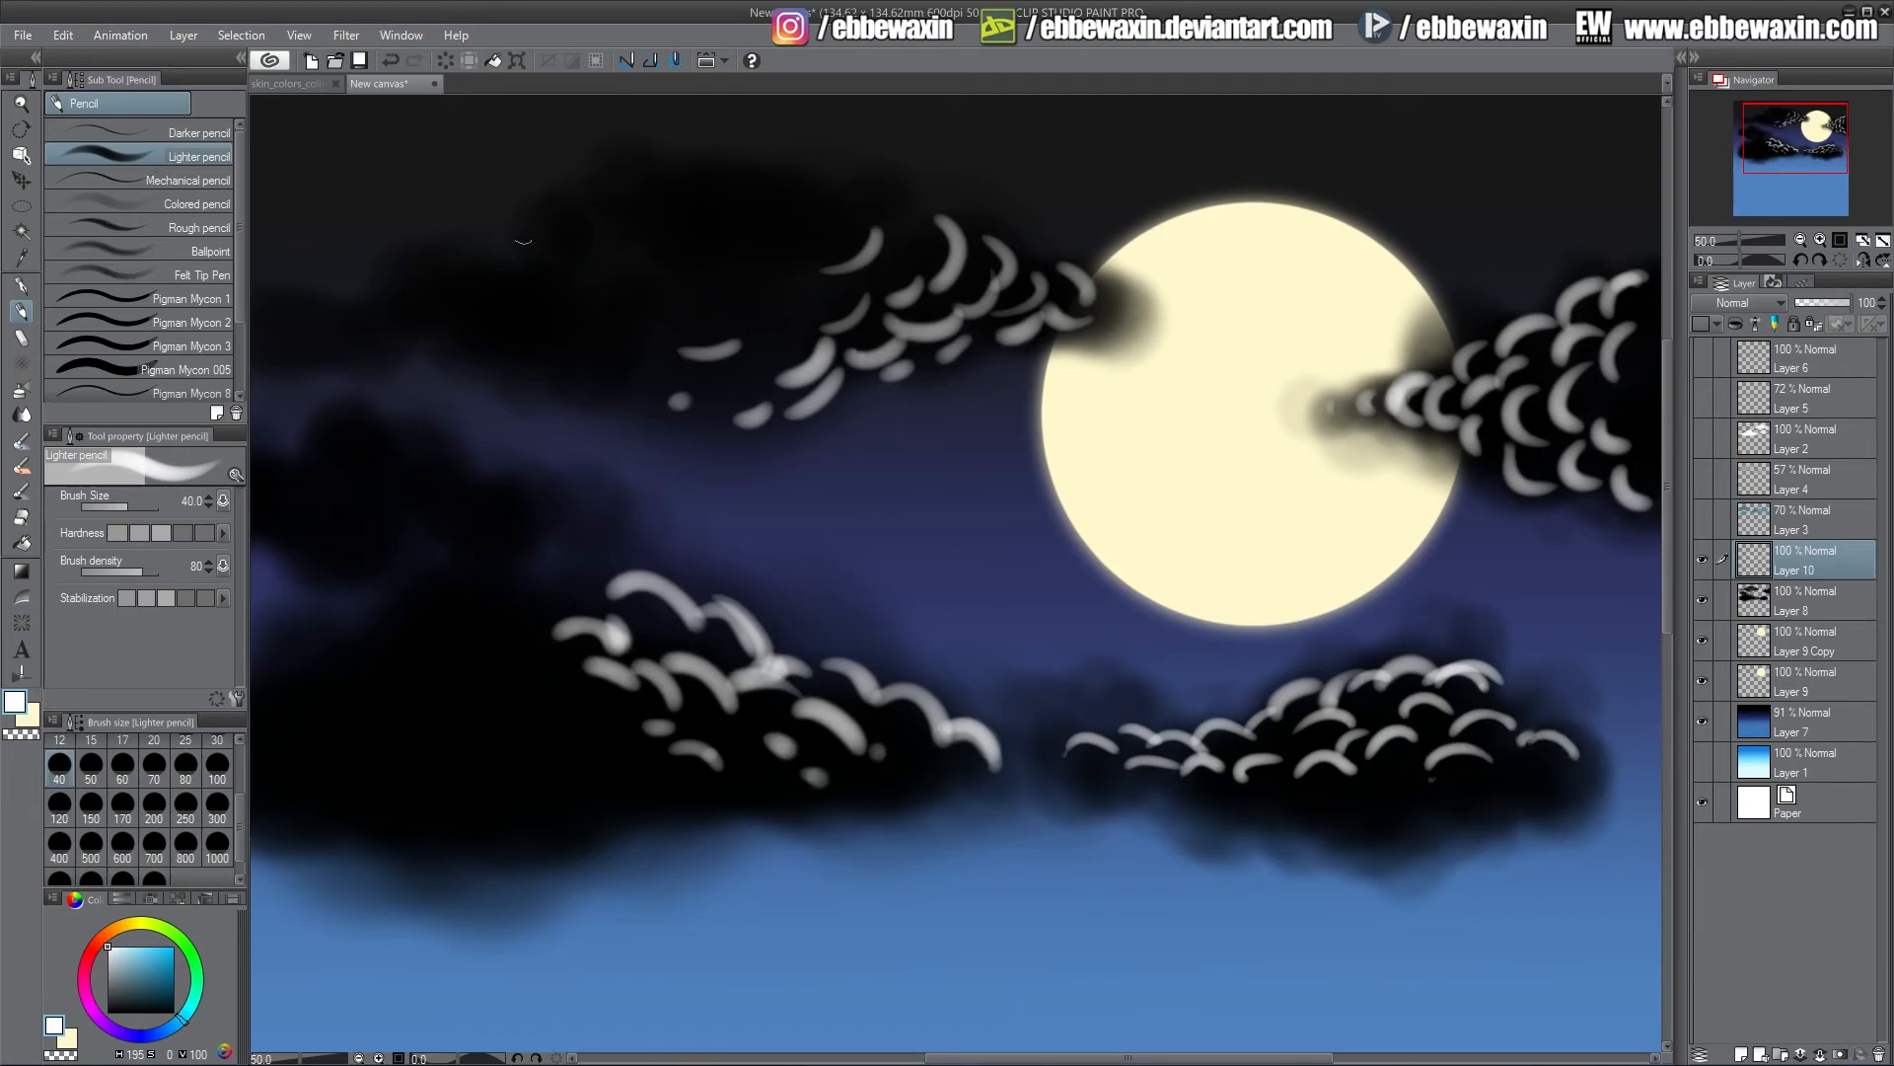
Apply a Gaussian blur of about 25.53 to the white highlight layer
click(348, 37)
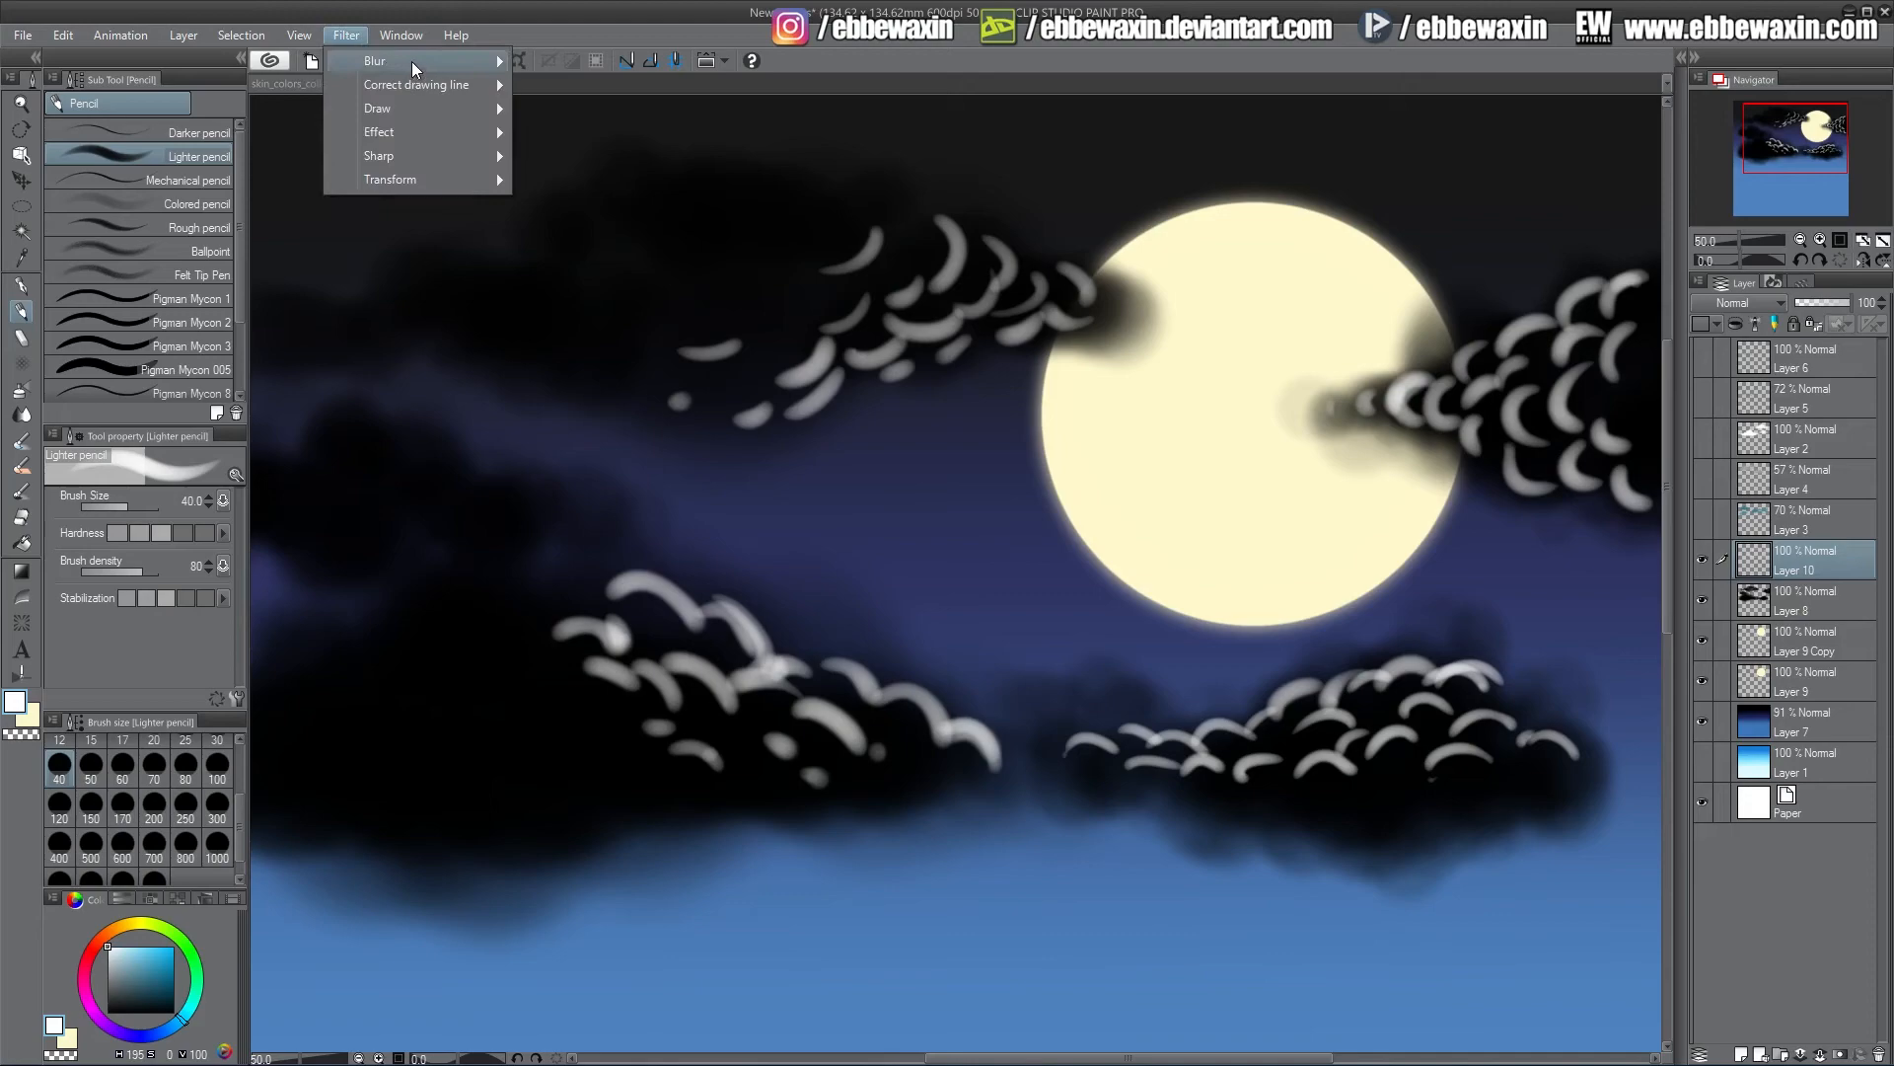
mouse_move(411, 61)
click(618, 107)
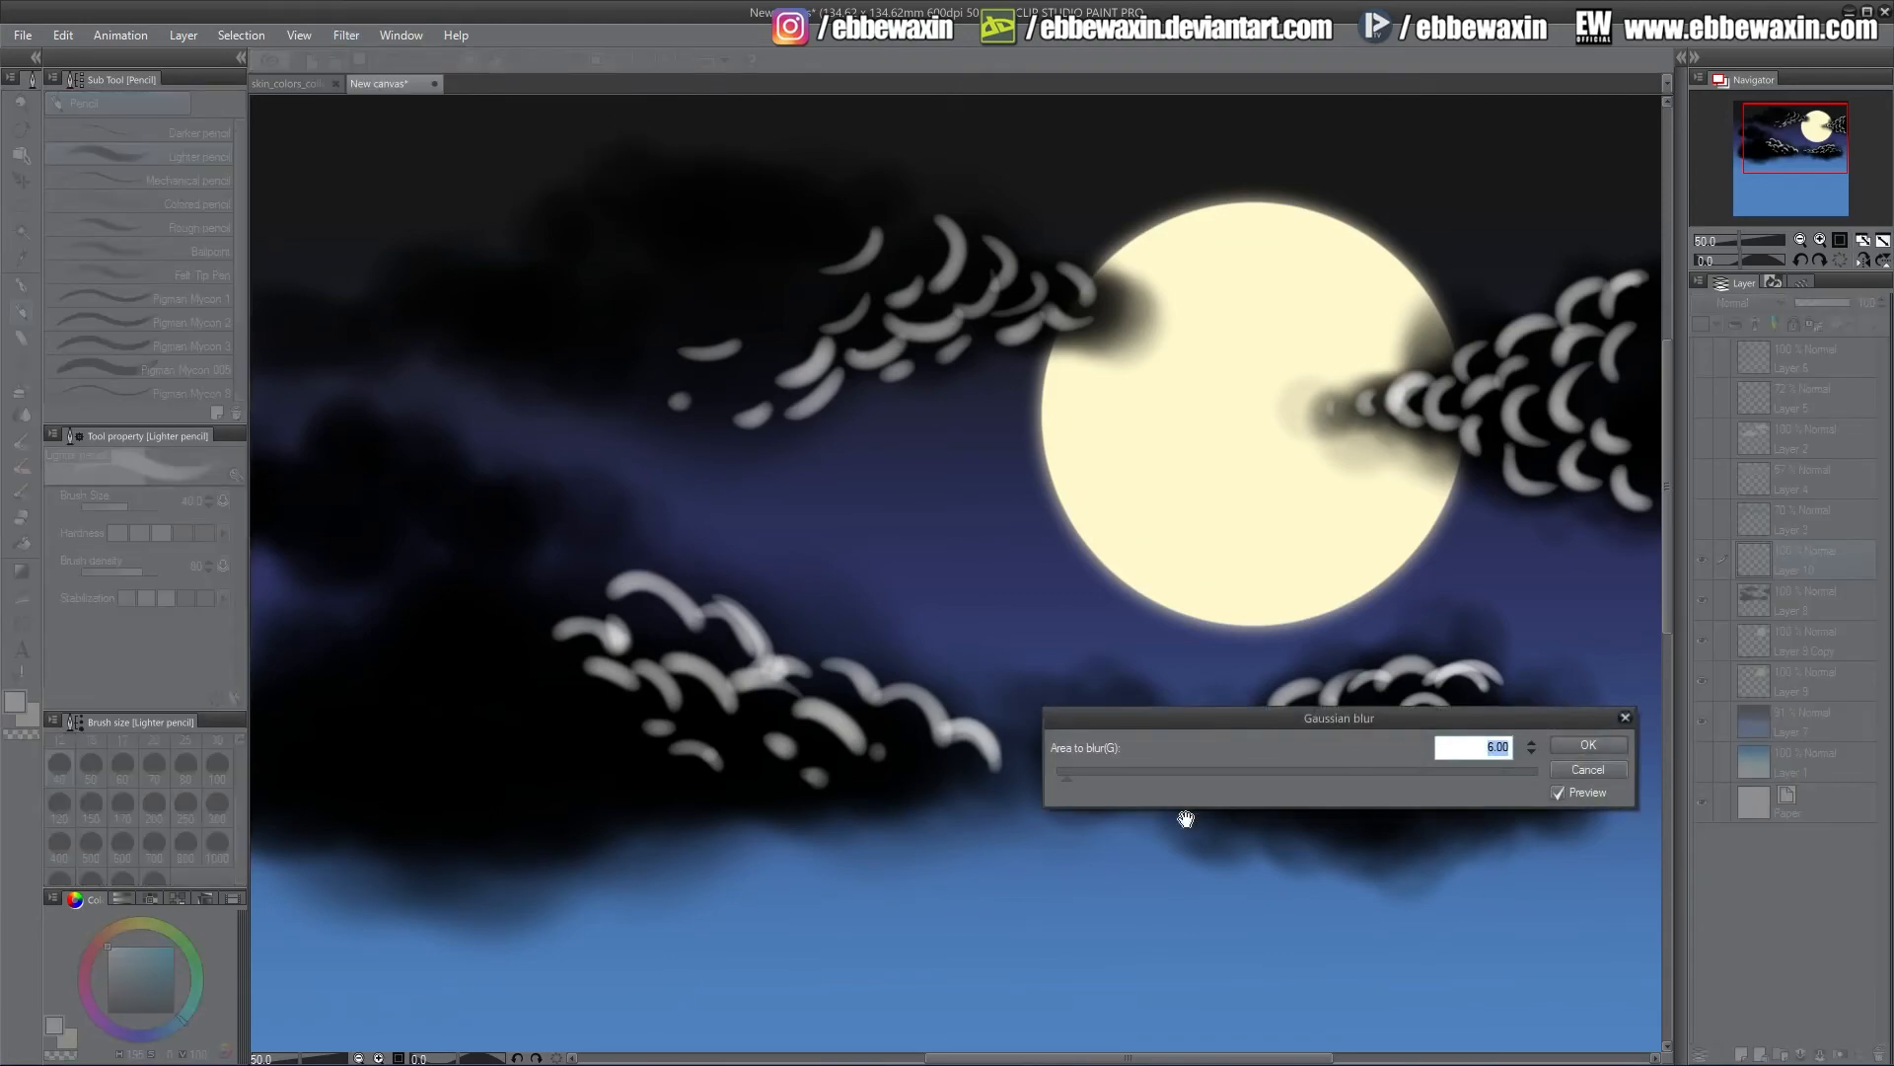
drag(1085, 777, 1118, 785)
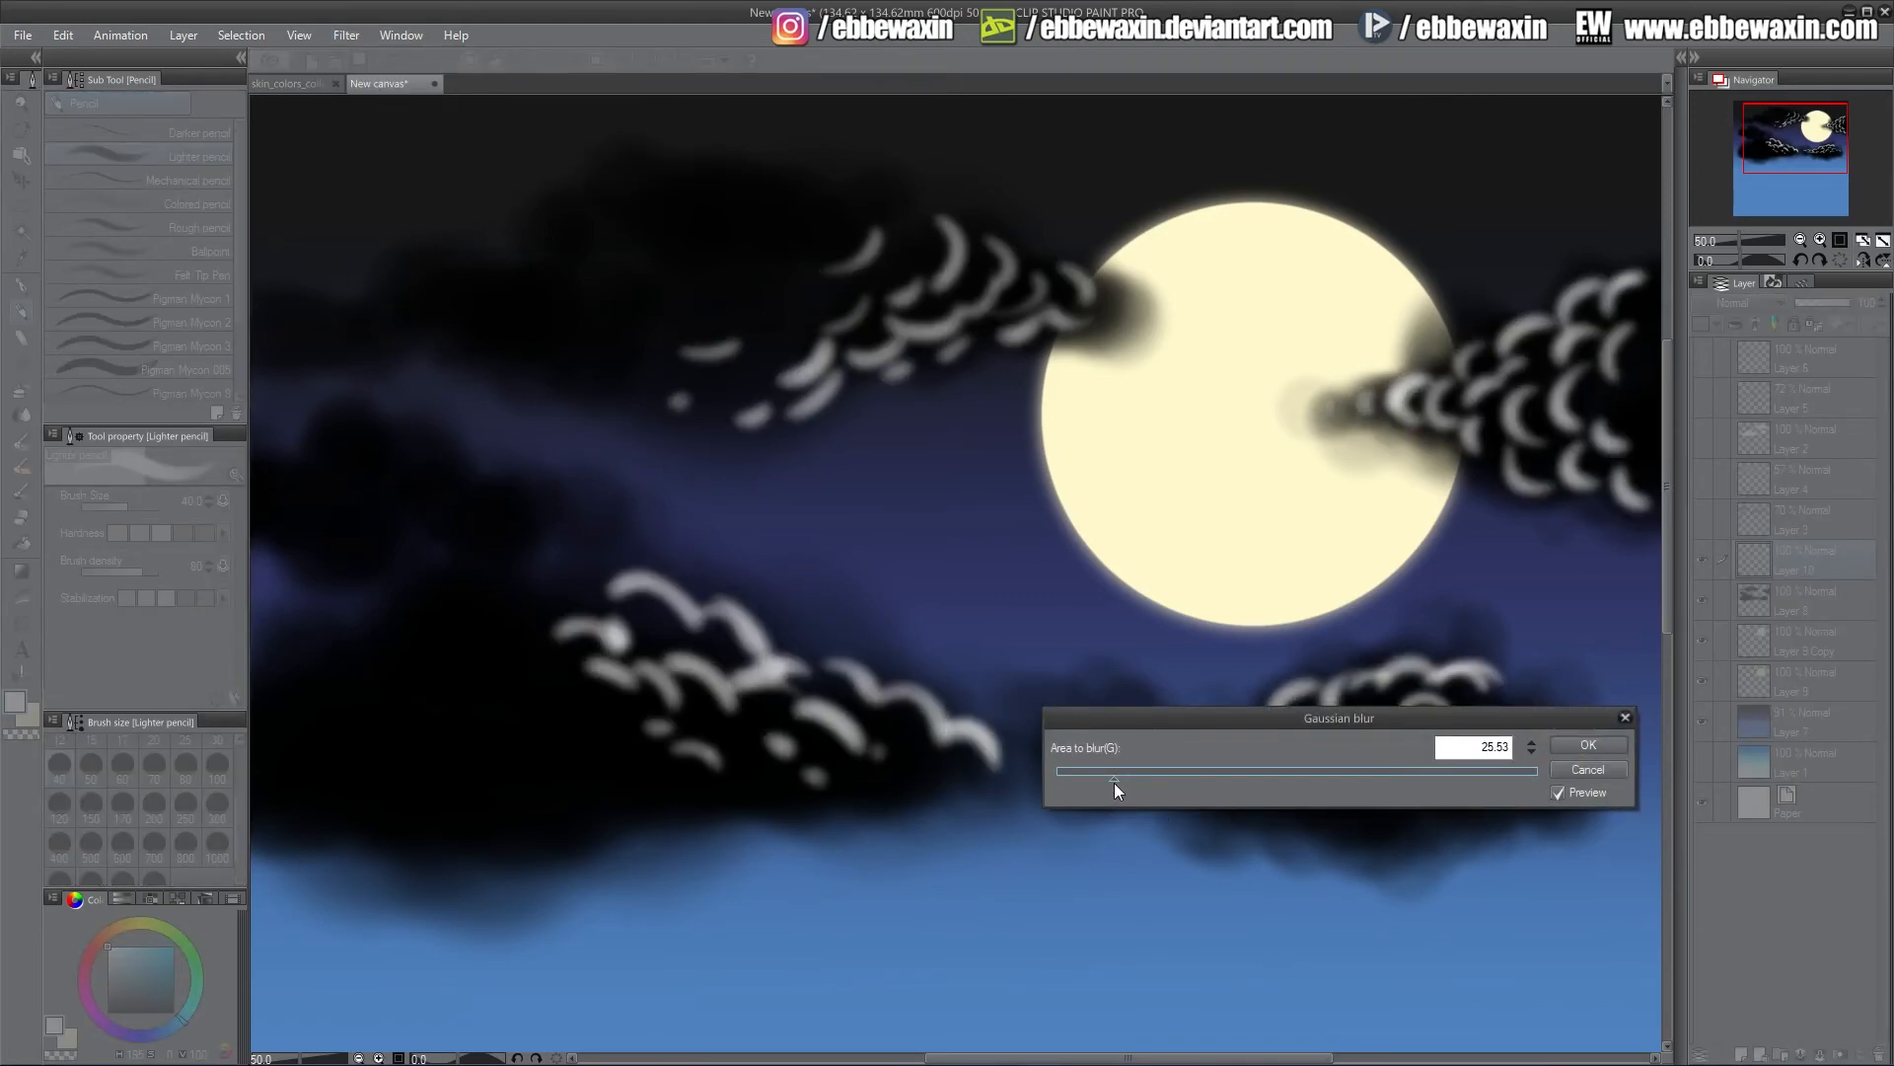
click(1589, 745)
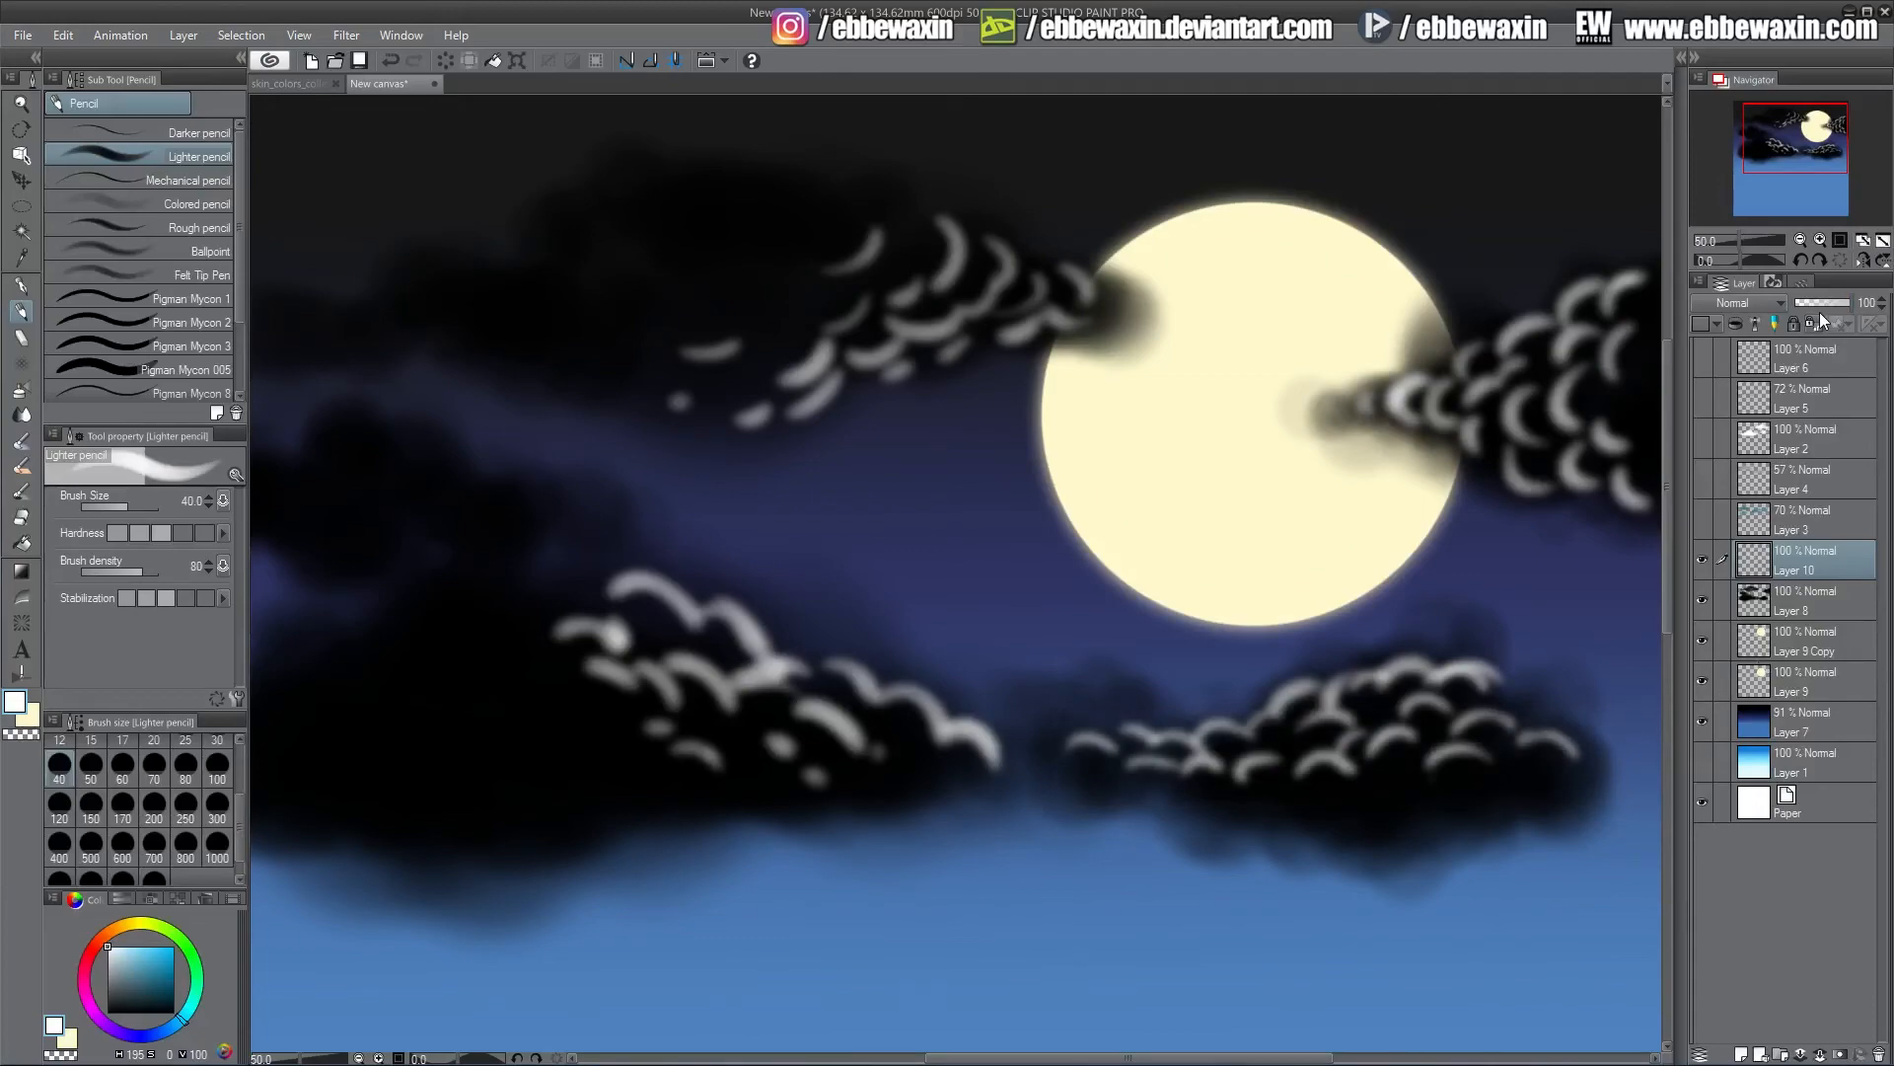
Lower the highlight layer's opacity to 10% and add a new layer above Layer 9 Copy
drag(1822, 299, 1801, 302)
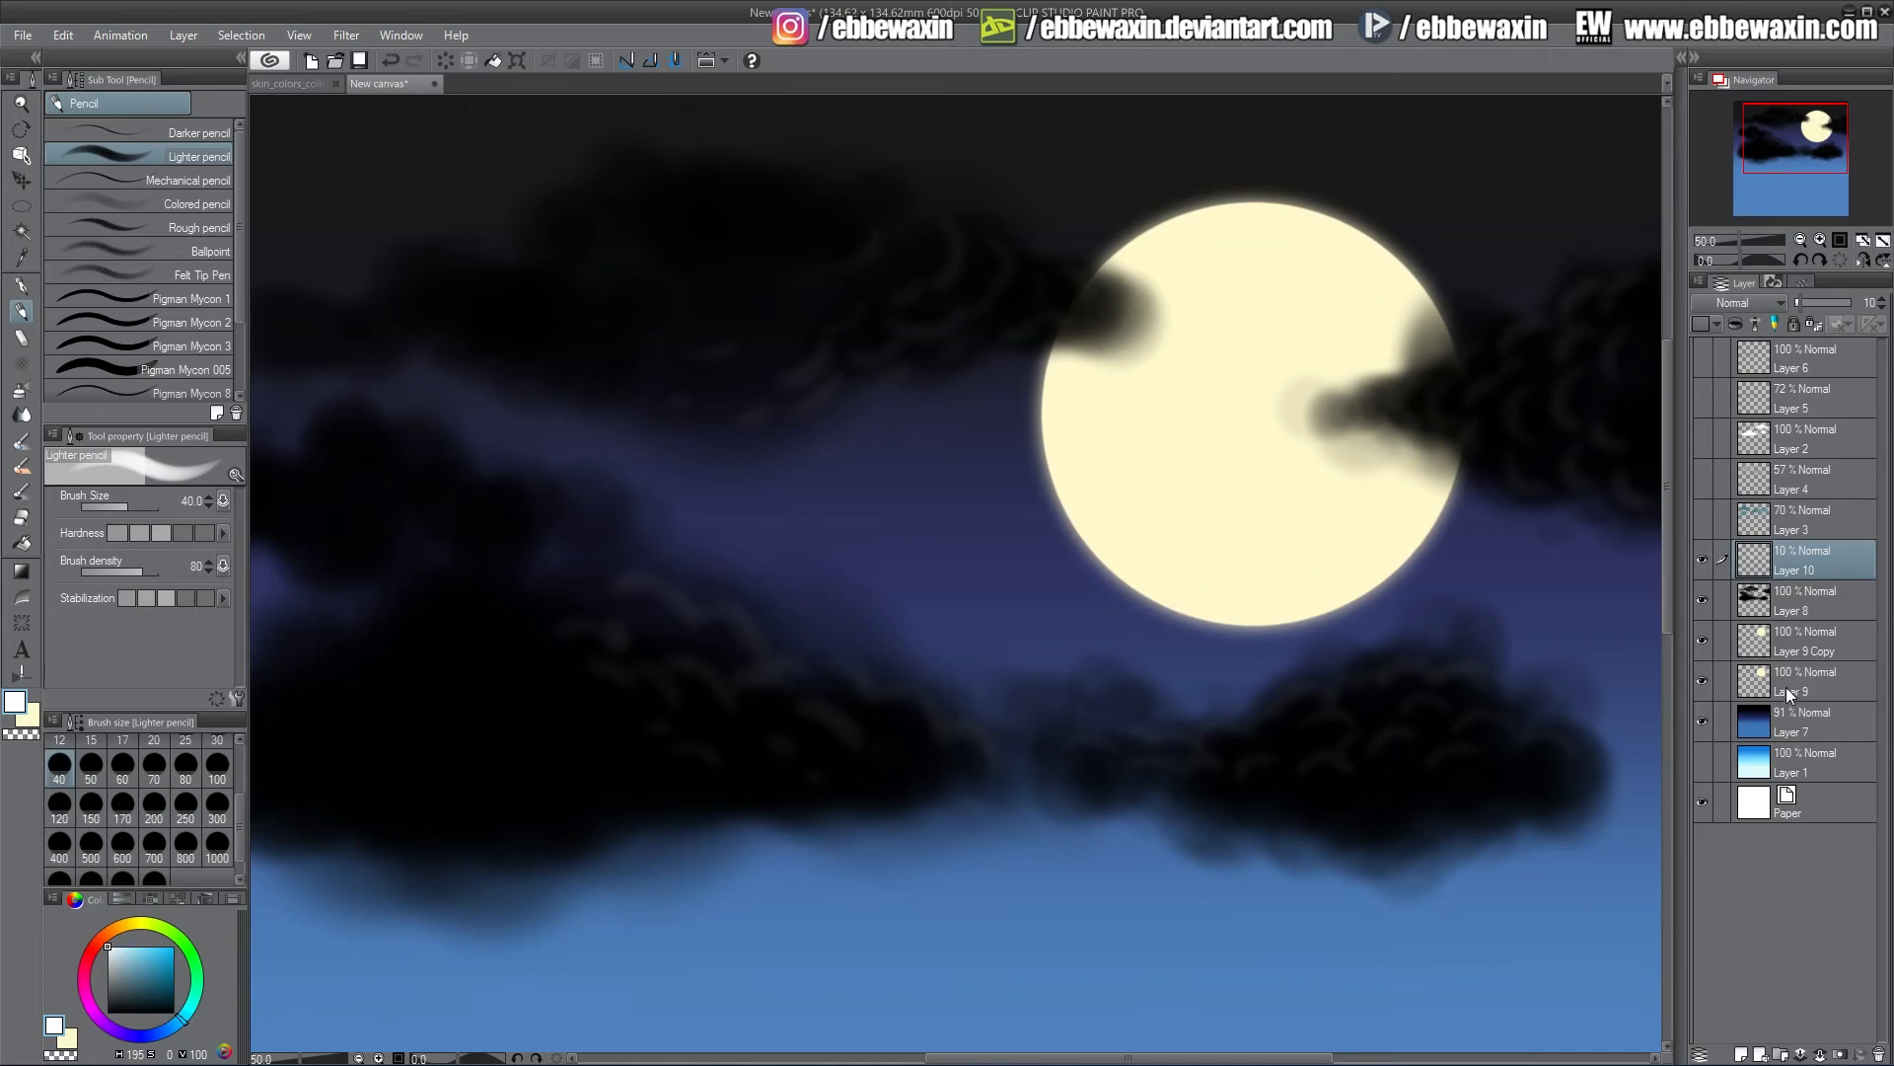
click(1792, 631)
click(1741, 1052)
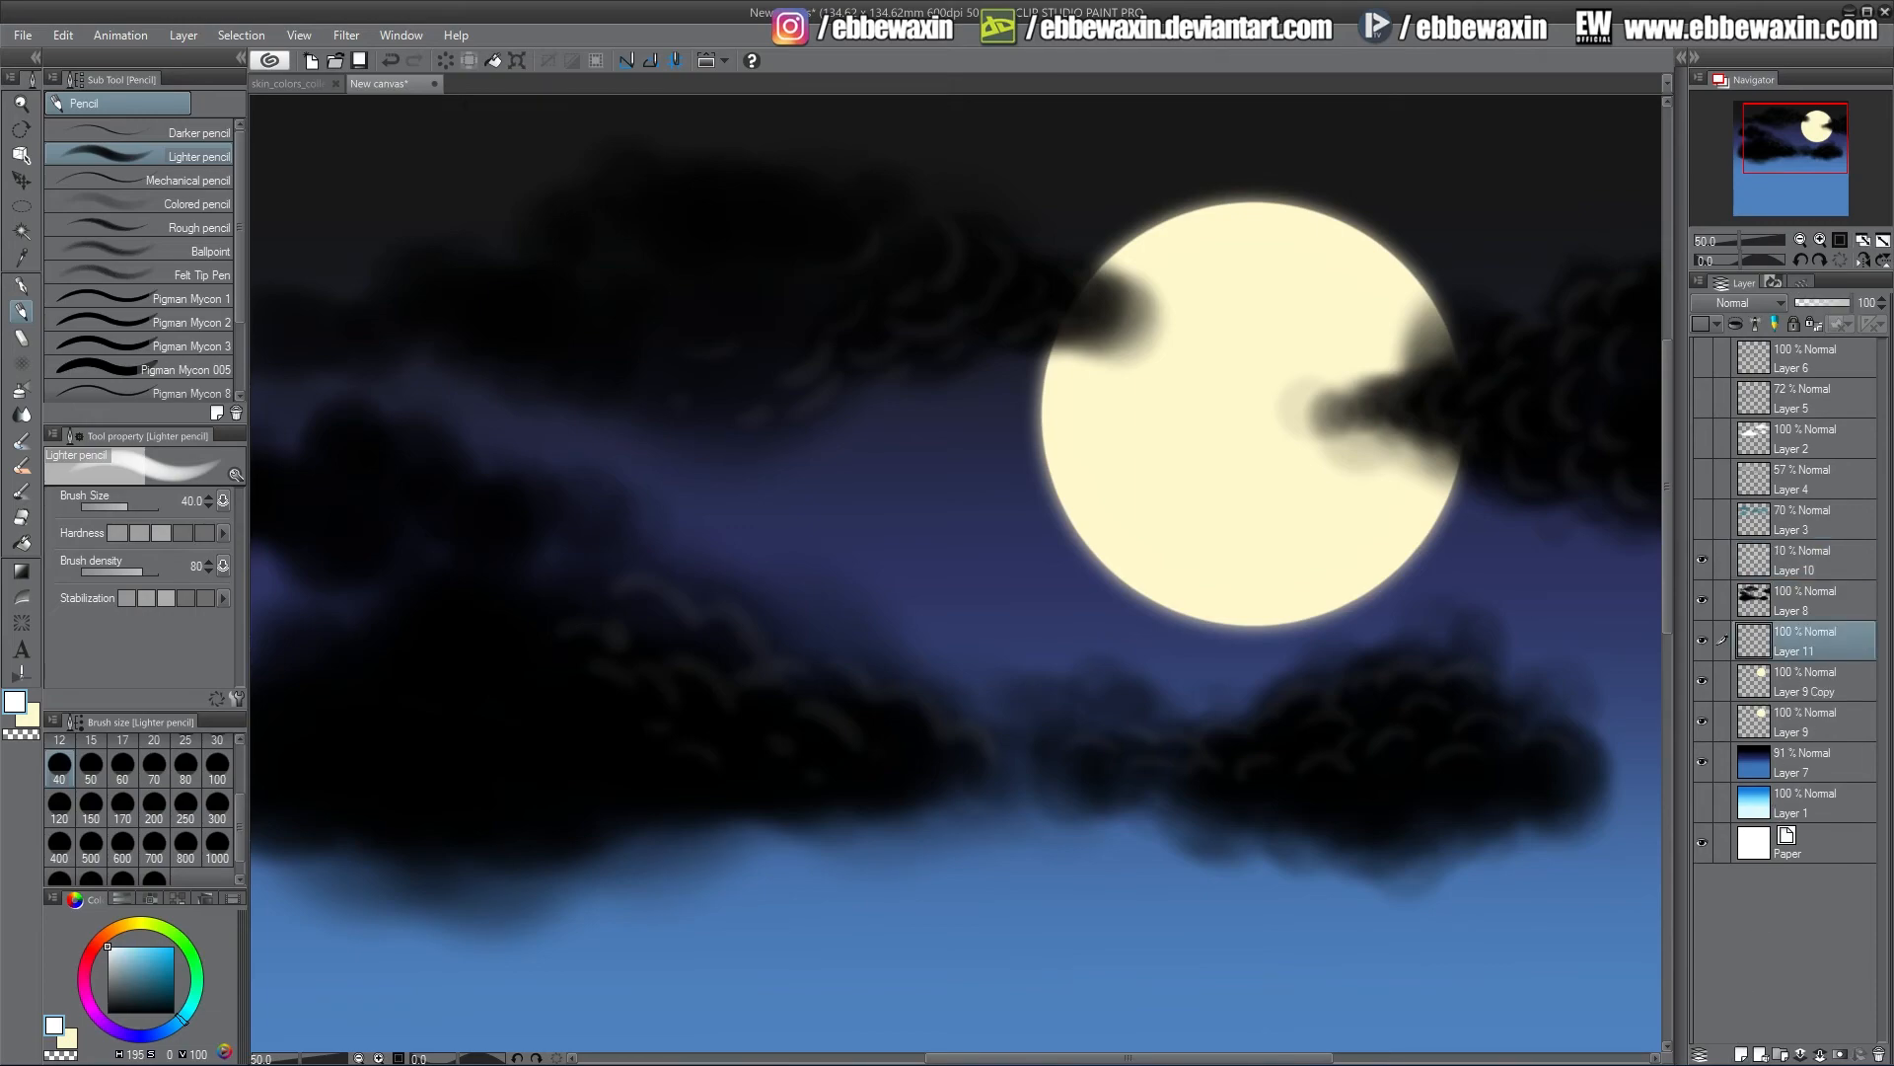
Paint soft teal cloud shapes left of the moon and behind the clouds with brush sizes 100 and 150
drag(146, 992, 130, 987)
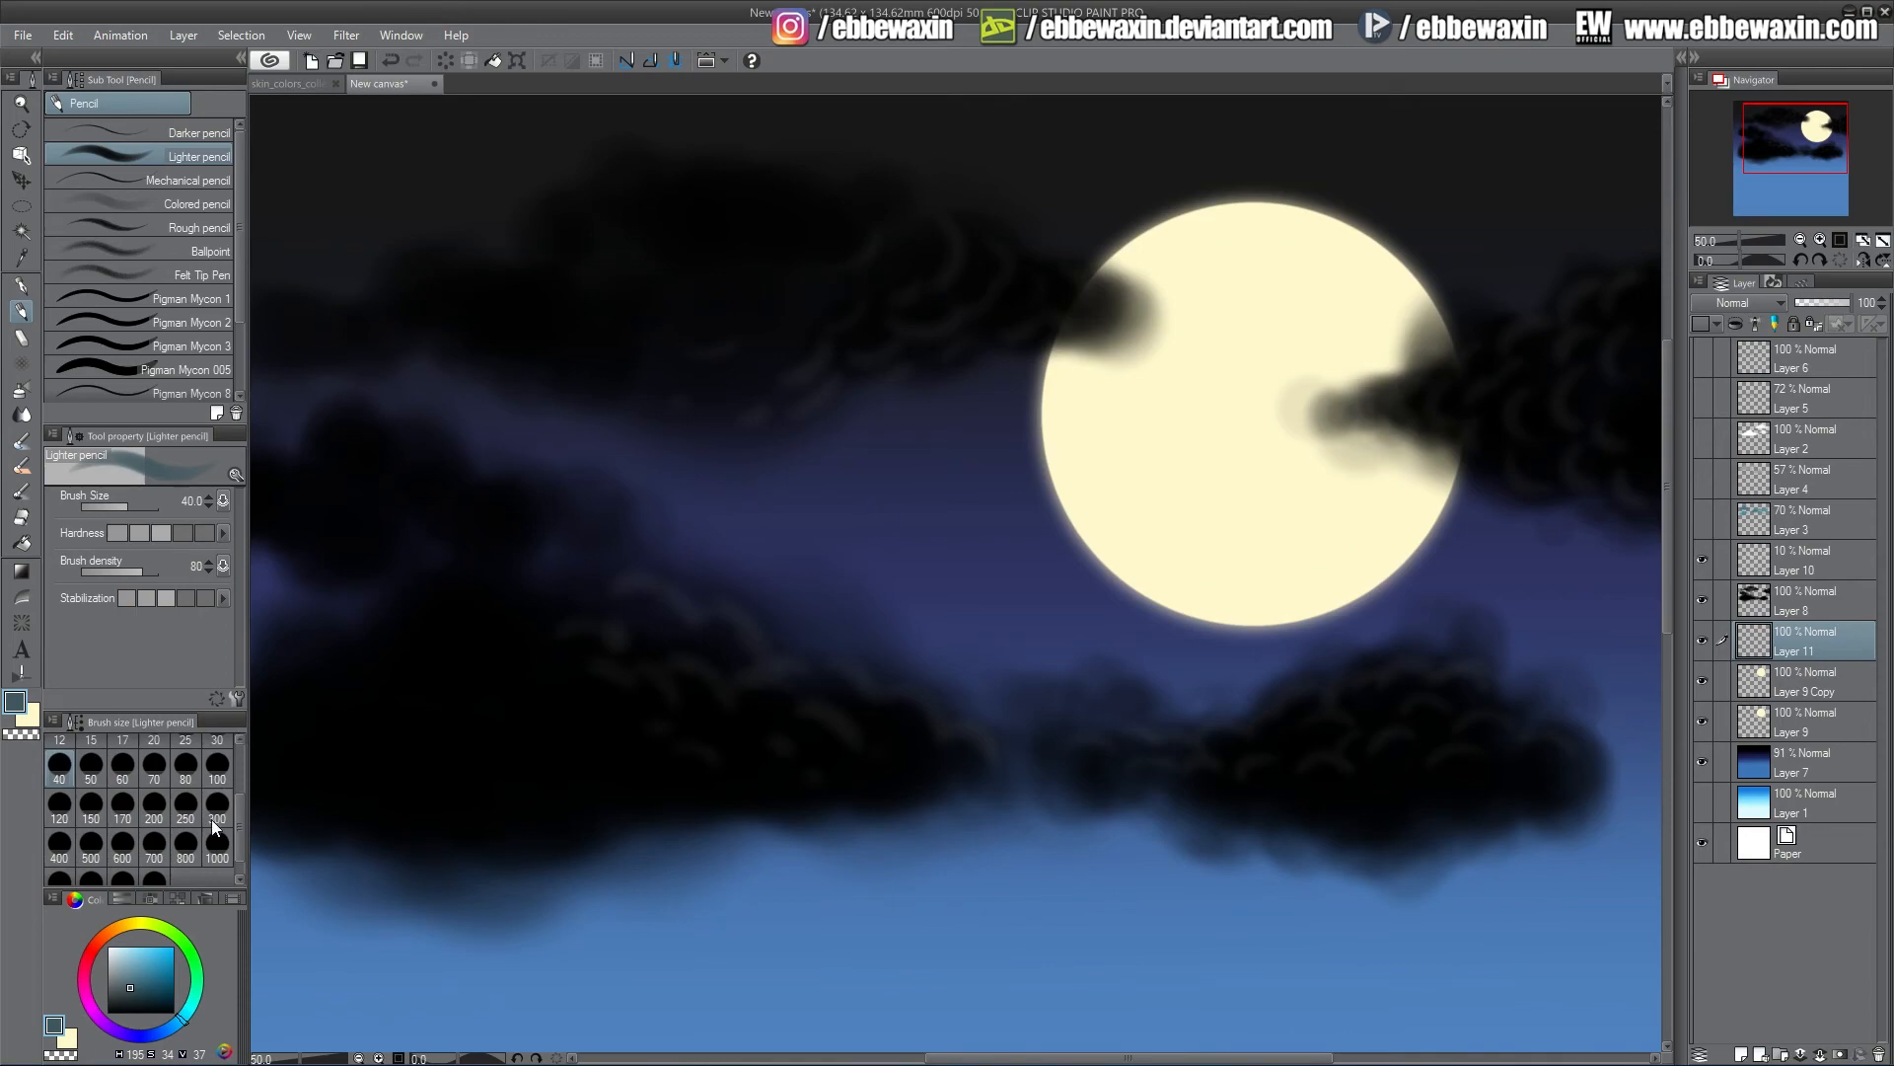
click(216, 770)
mouse_move(772, 521)
mouse_down()
mouse_move(838, 490)
mouse_move(827, 529)
mouse_up()
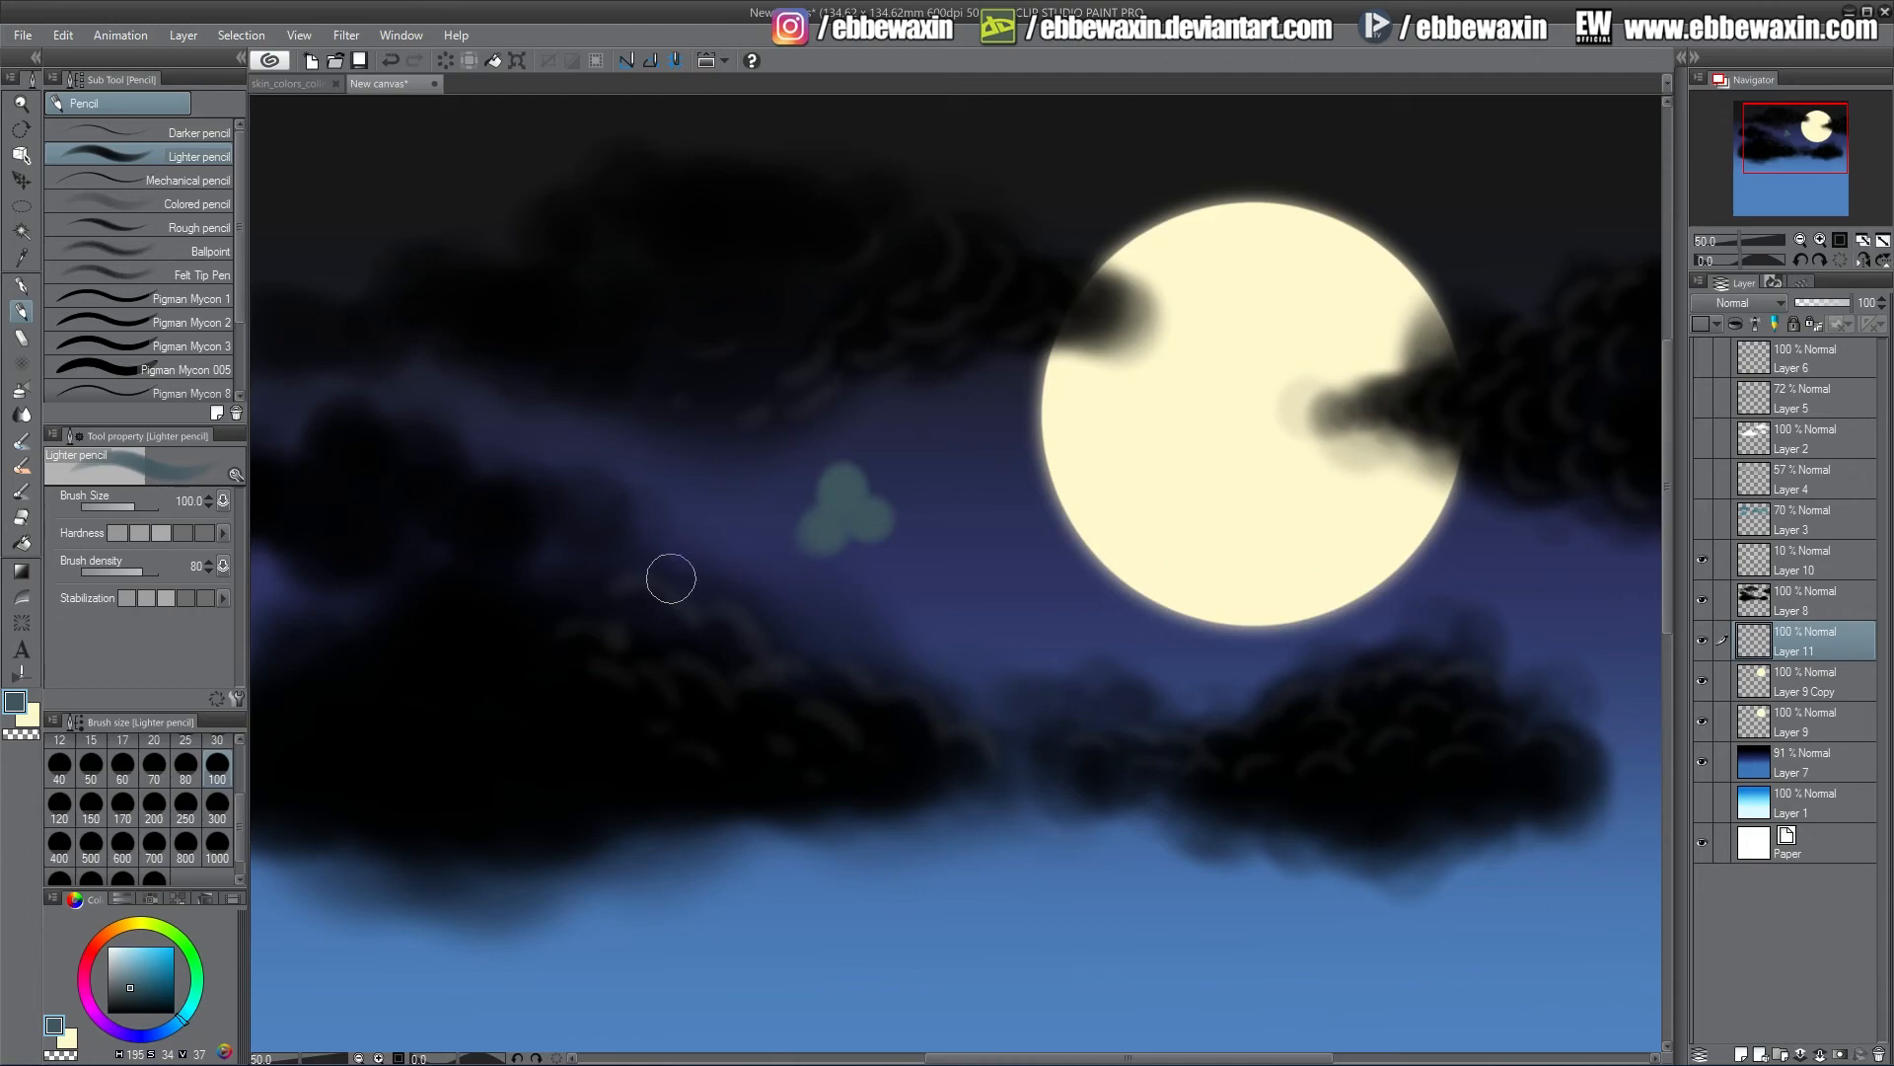
drag(668, 575, 800, 534)
click(145, 998)
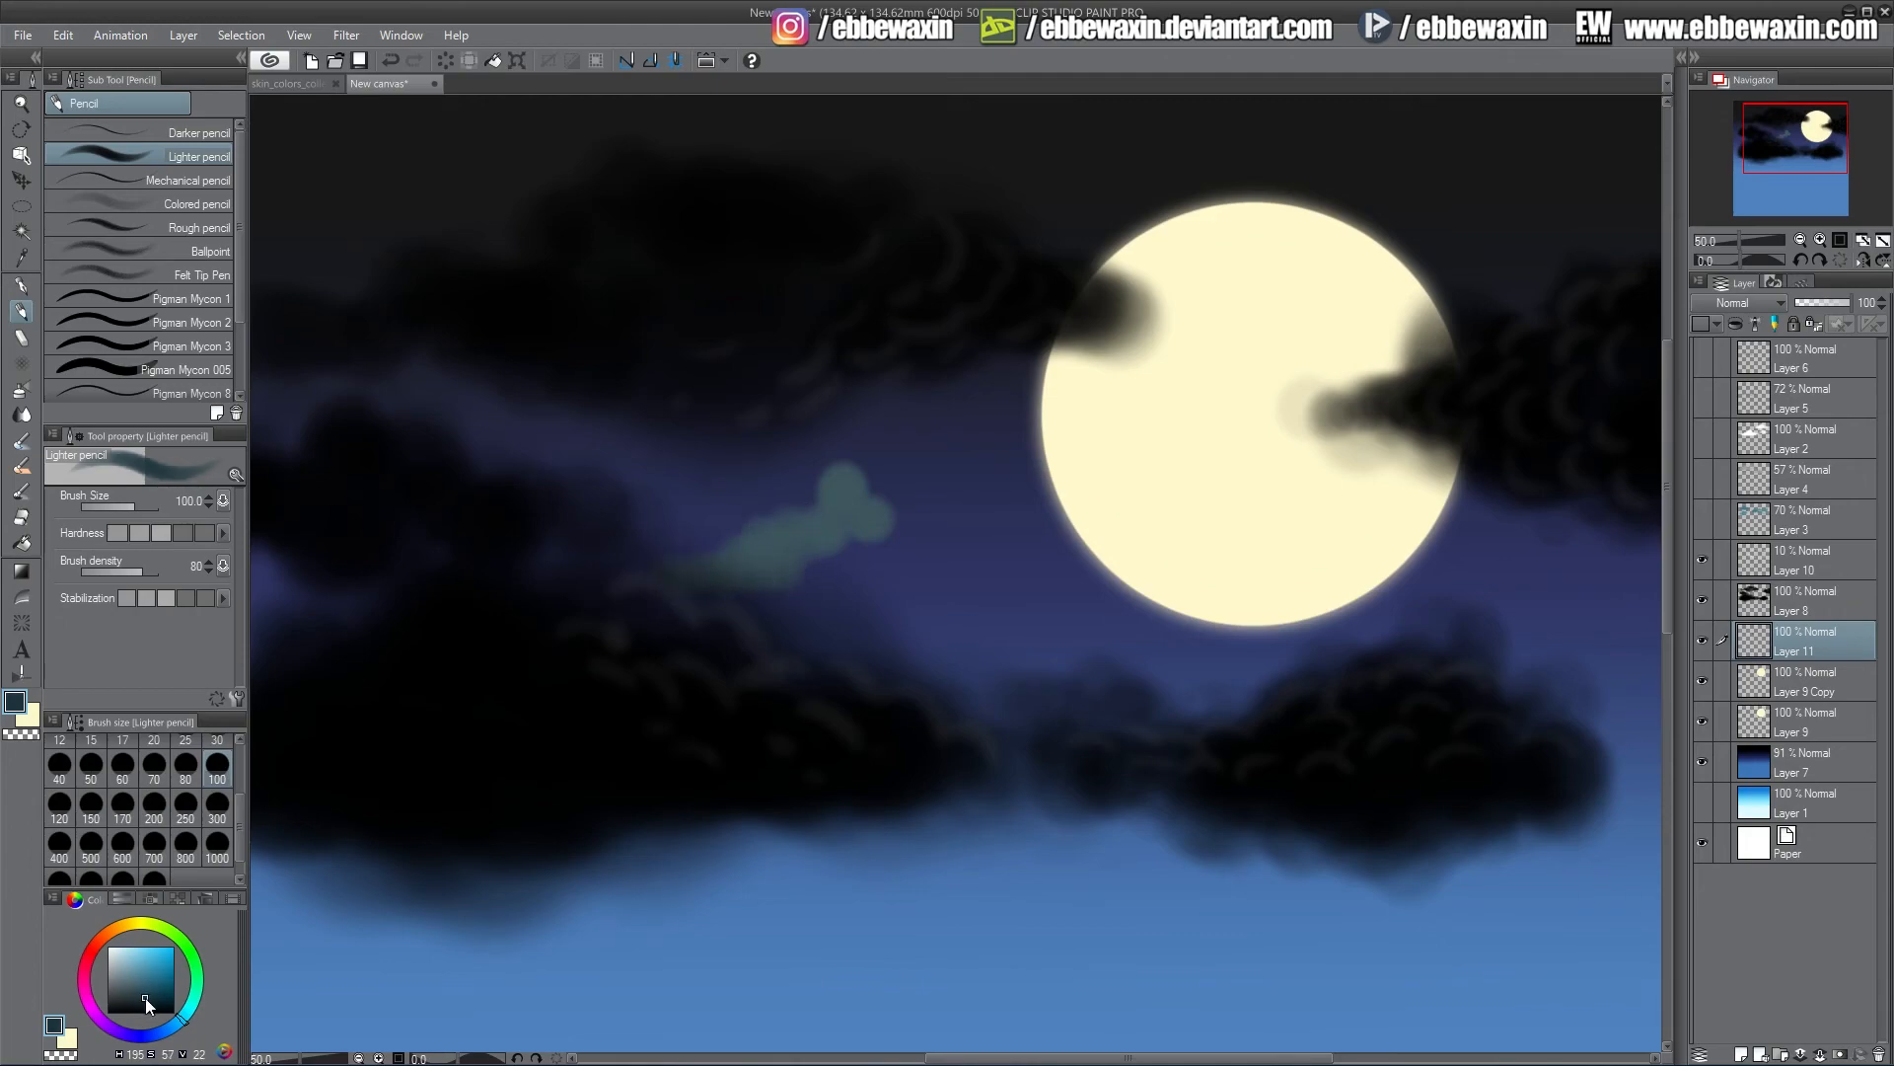
mouse_move(704, 576)
mouse_down()
mouse_move(833, 494)
mouse_move(878, 551)
mouse_move(930, 568)
mouse_up()
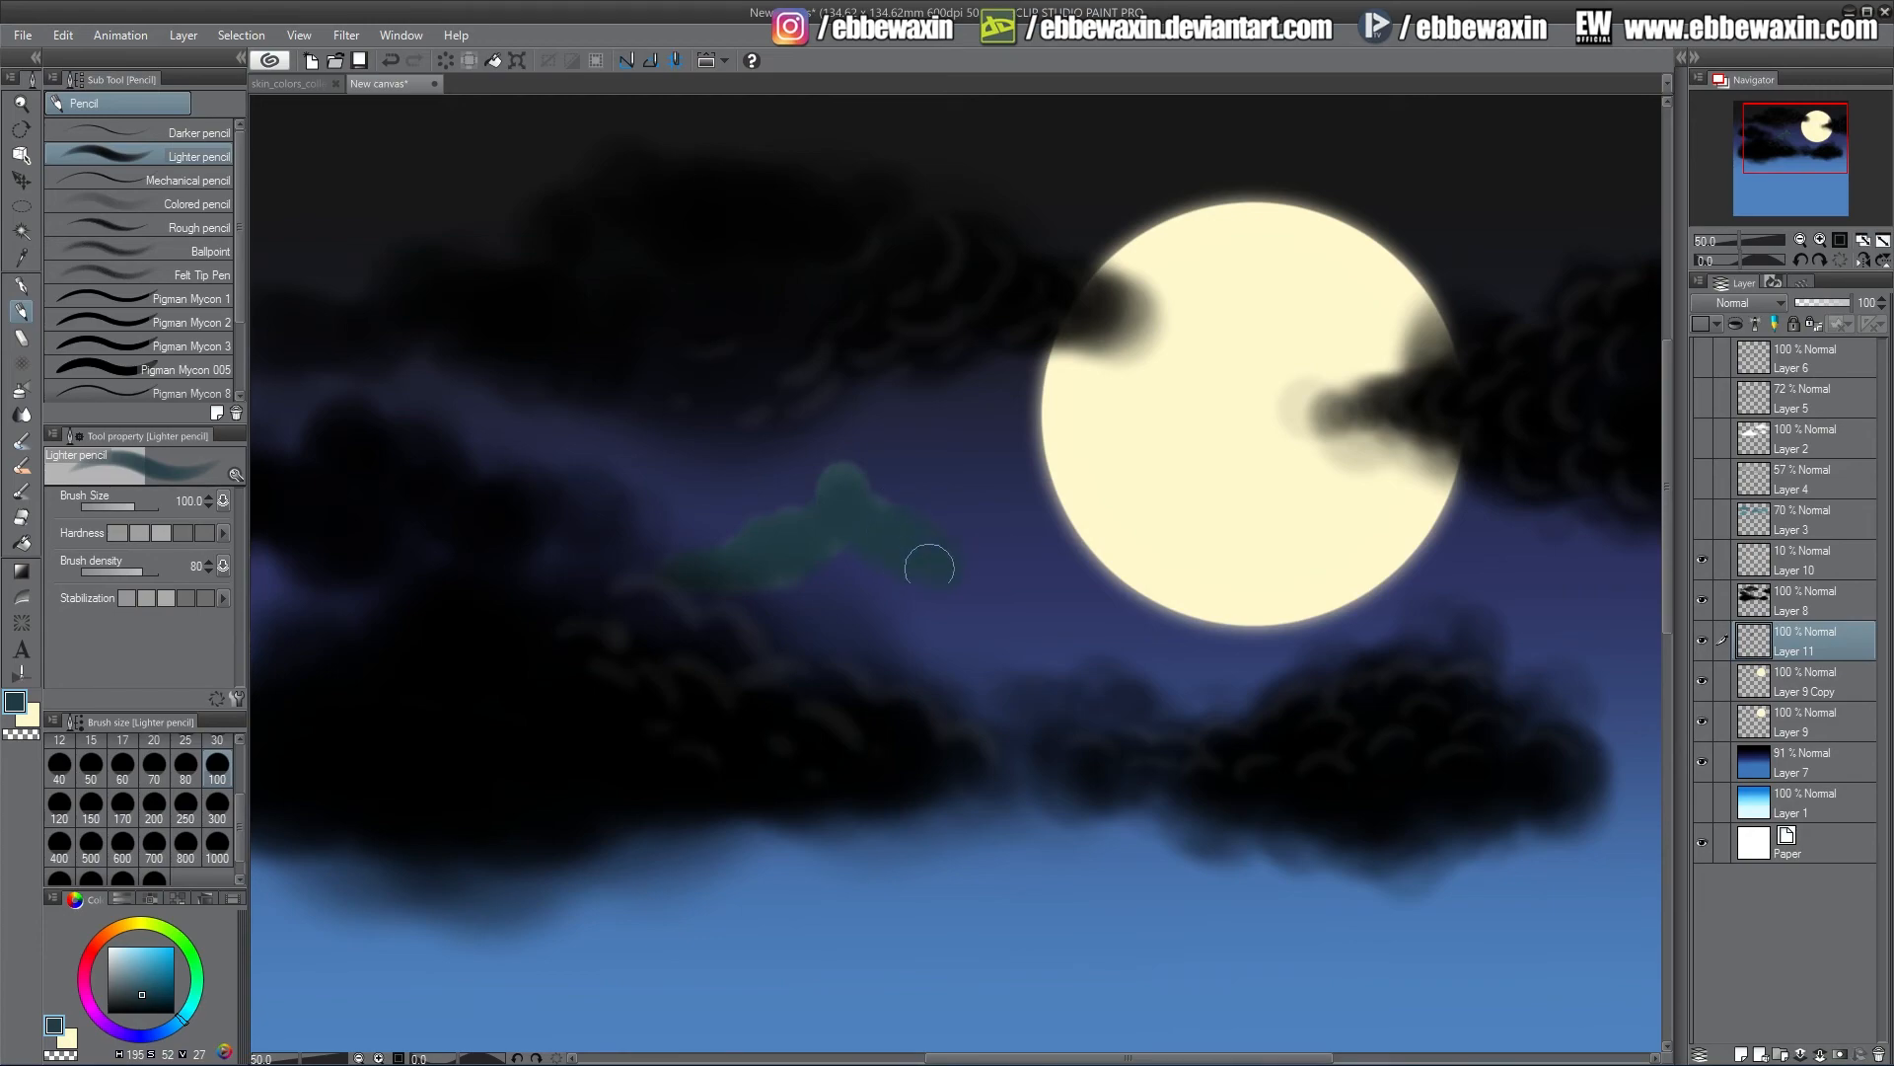
click(91, 803)
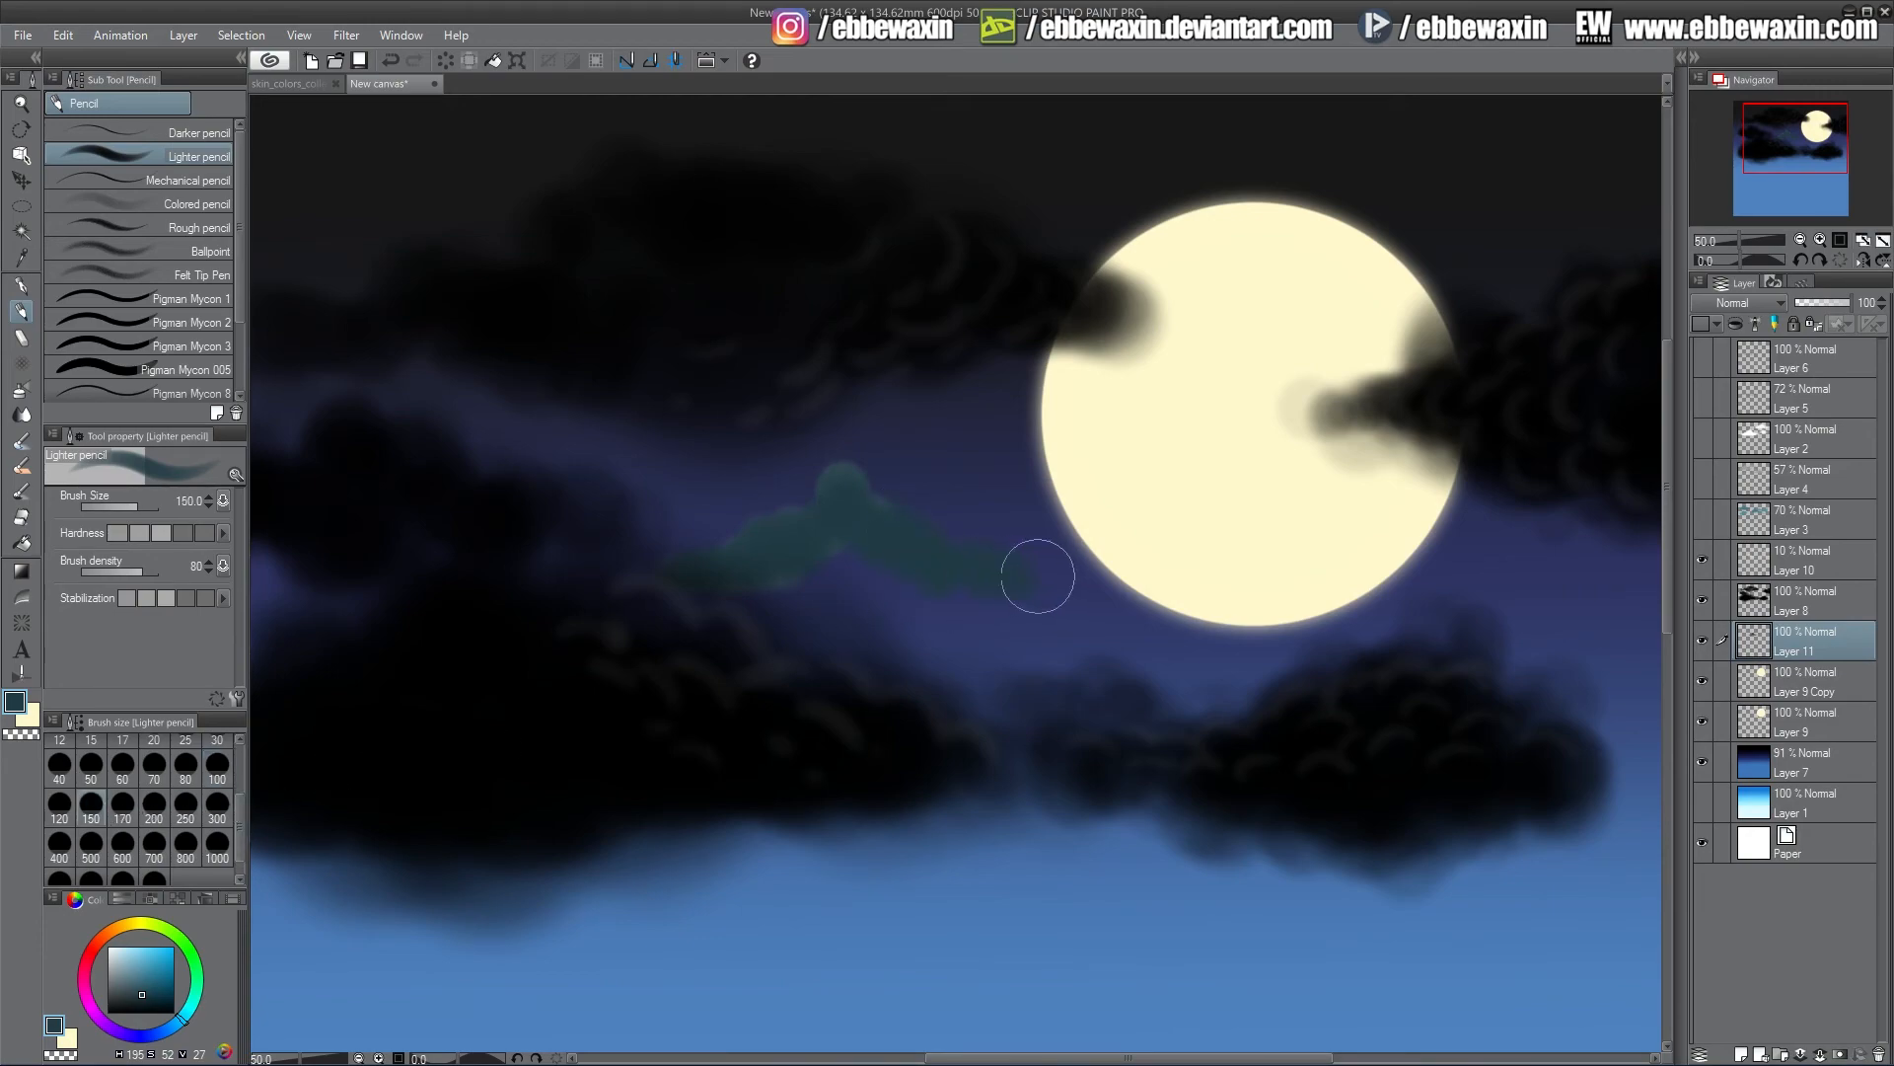
mouse_move(825, 577)
mouse_down()
mouse_move(719, 579)
mouse_move(655, 554)
mouse_move(900, 491)
mouse_up()
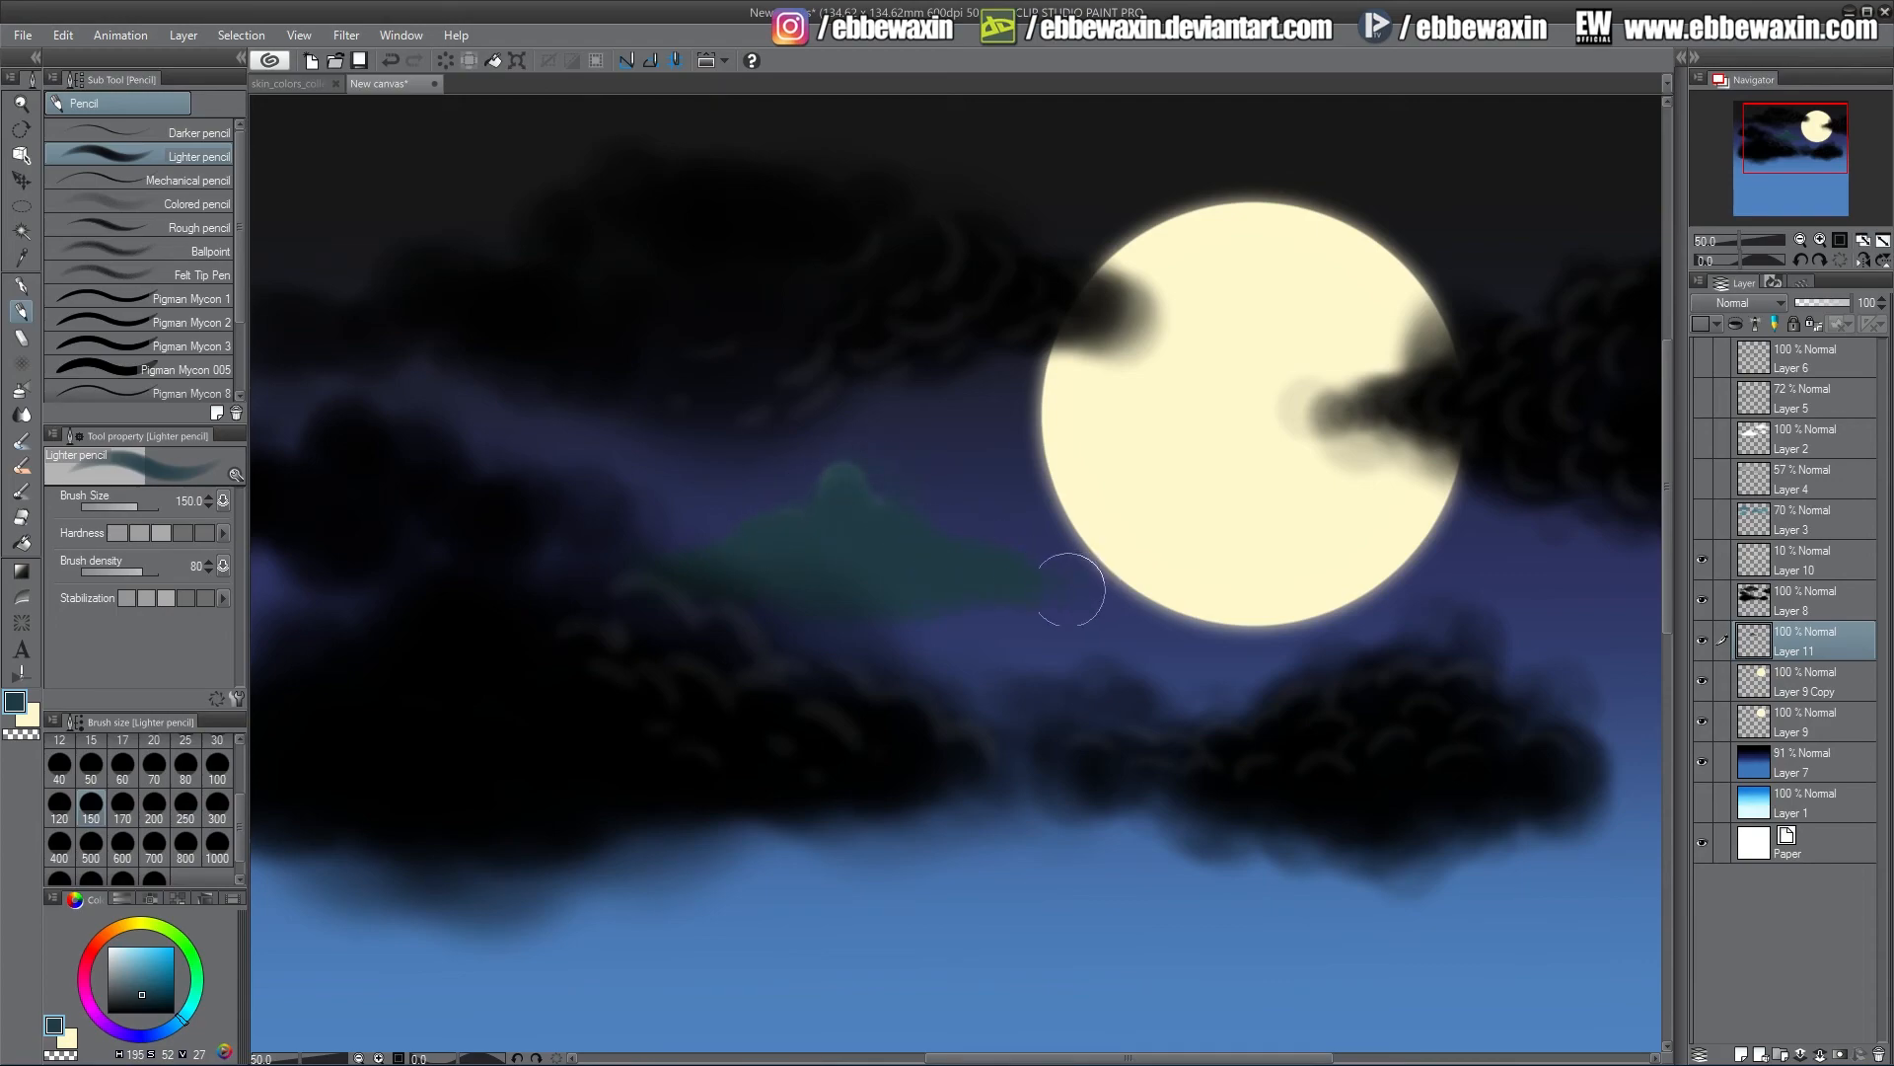
mouse_move(1596, 577)
mouse_down()
mouse_move(1550, 612)
mouse_move(1656, 636)
mouse_move(1629, 593)
mouse_move(1652, 552)
mouse_move(1652, 665)
mouse_move(1597, 608)
mouse_move(1471, 620)
mouse_move(1546, 608)
mouse_move(1626, 553)
mouse_move(1619, 685)
mouse_move(1651, 708)
mouse_move(1577, 640)
mouse_move(1418, 618)
mouse_move(1514, 617)
mouse_move(1655, 531)
mouse_up()
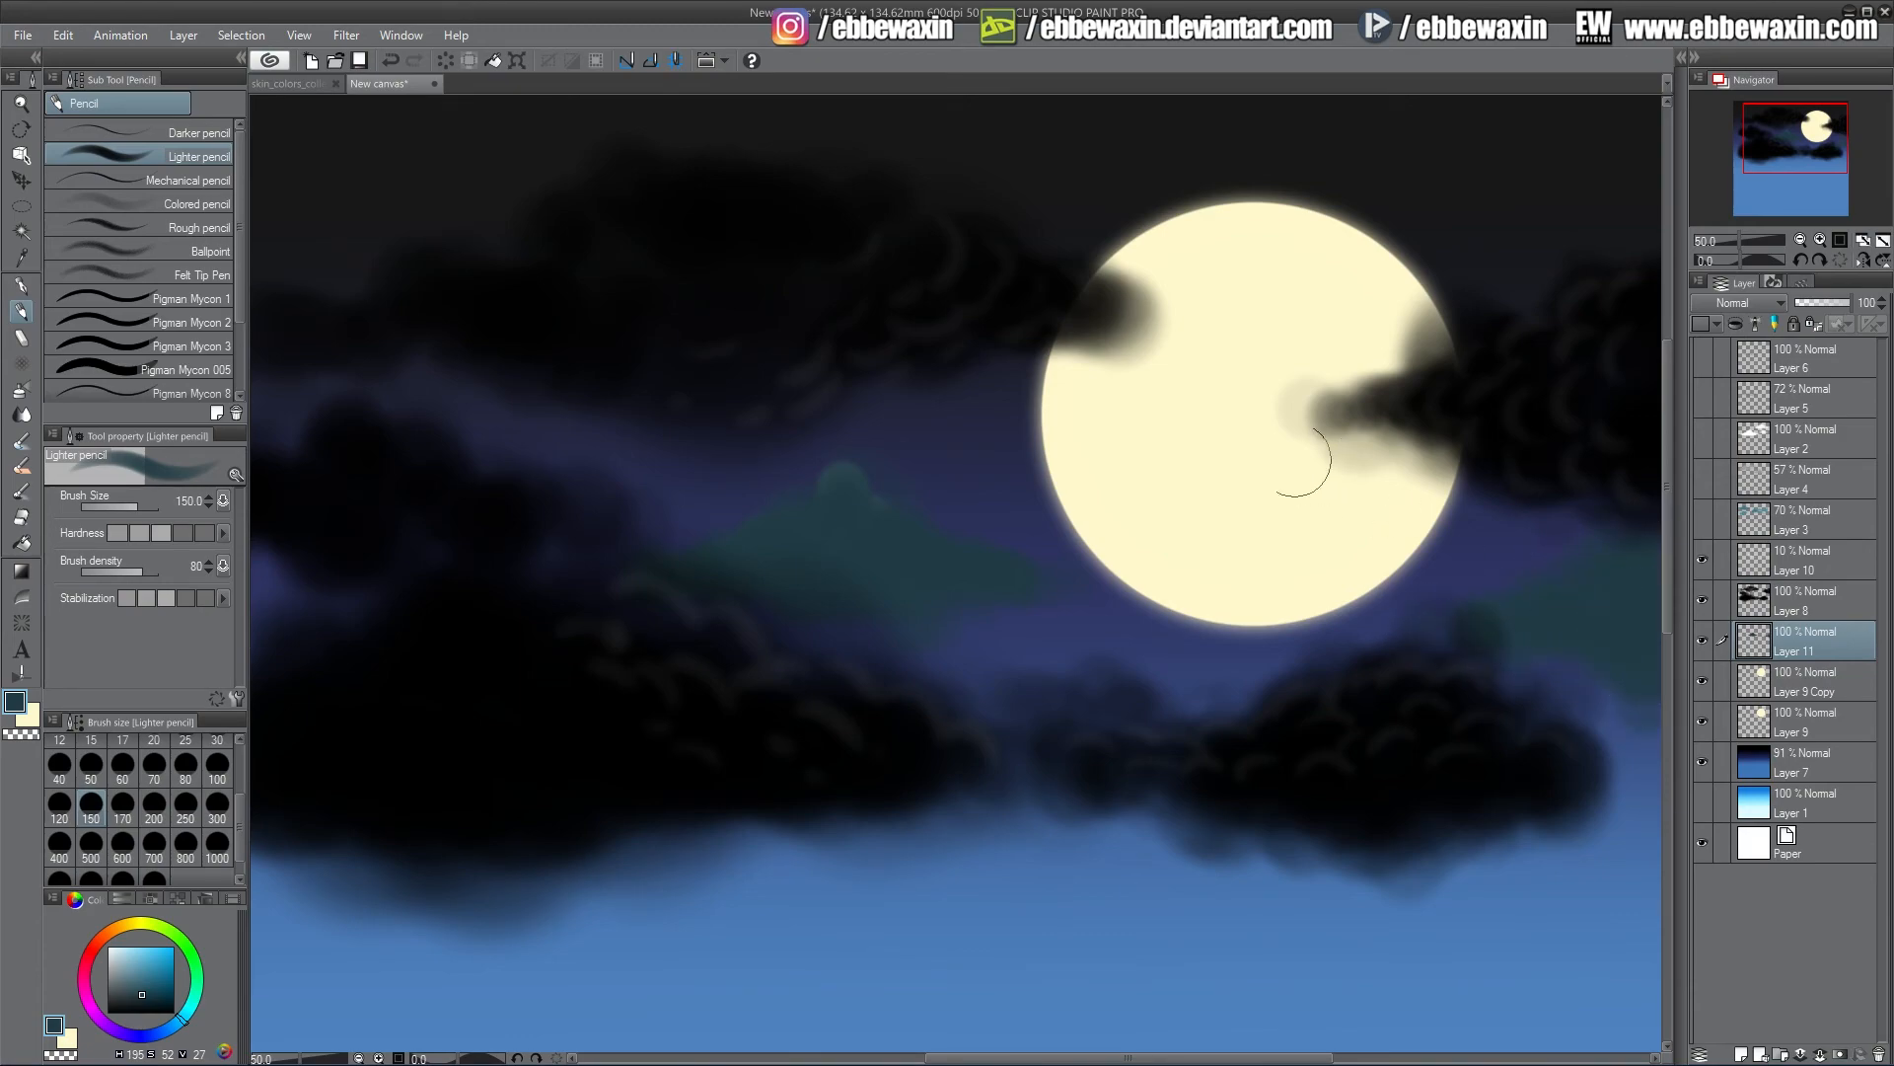
mouse_move(719, 393)
mouse_down()
mouse_move(489, 421)
mouse_move(312, 397)
mouse_move(419, 380)
mouse_move(513, 406)
mouse_move(388, 384)
mouse_move(501, 448)
mouse_move(598, 398)
mouse_move(658, 406)
mouse_move(594, 405)
mouse_up()
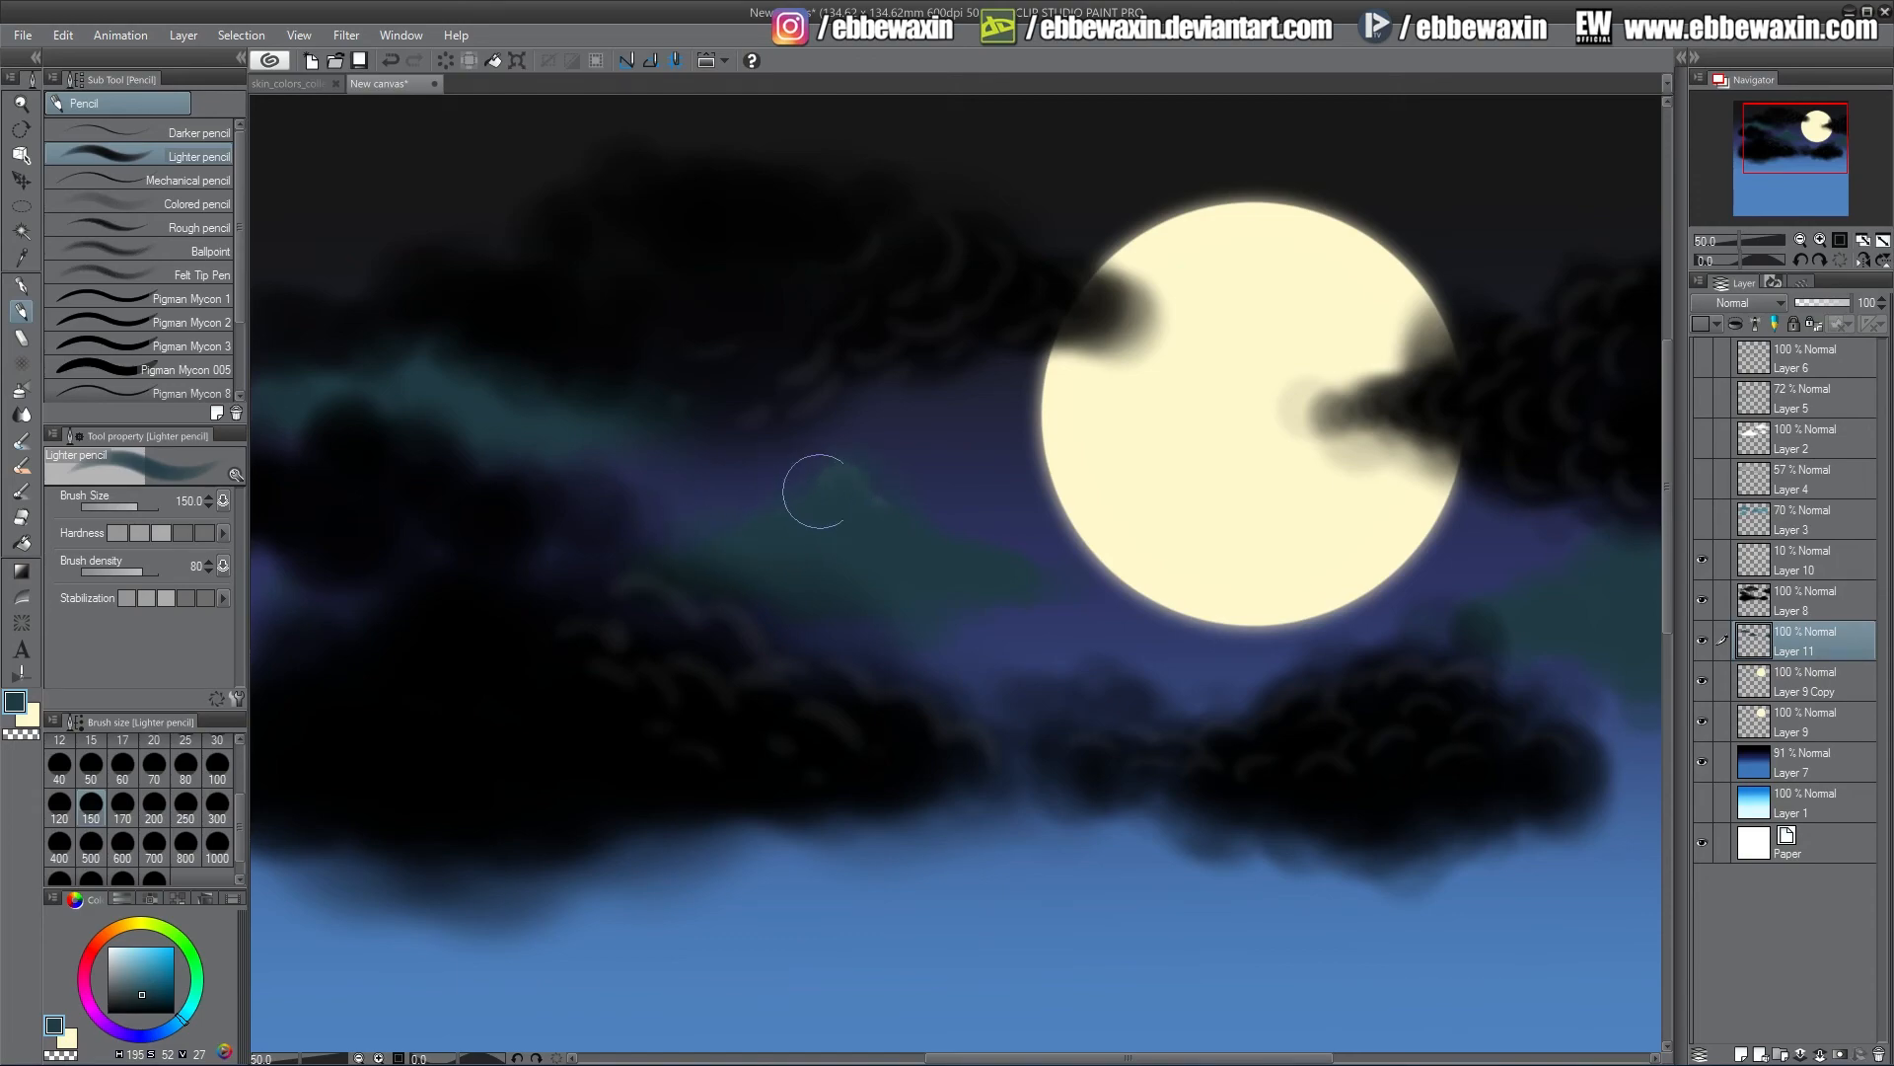
Set the teal layer's blending mode to Multiply and its opacity to 33%
click(1762, 304)
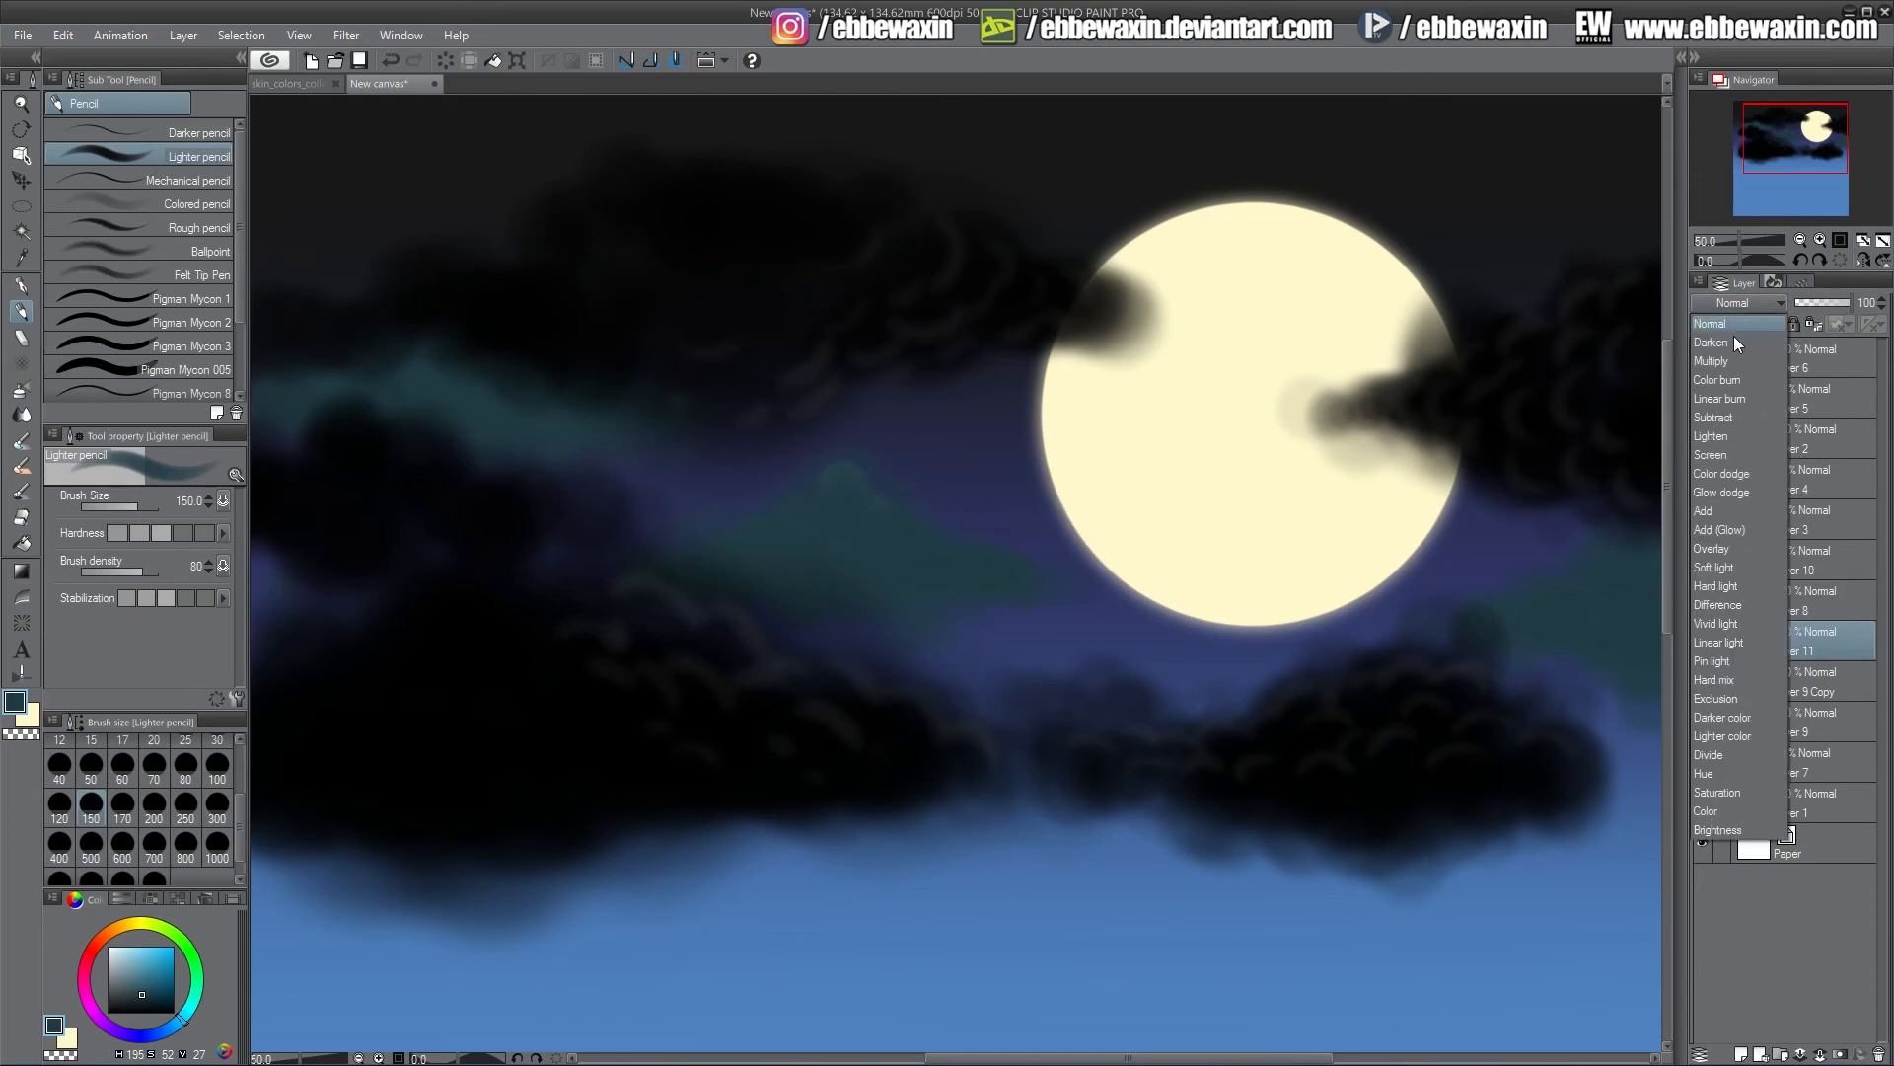
click(1727, 367)
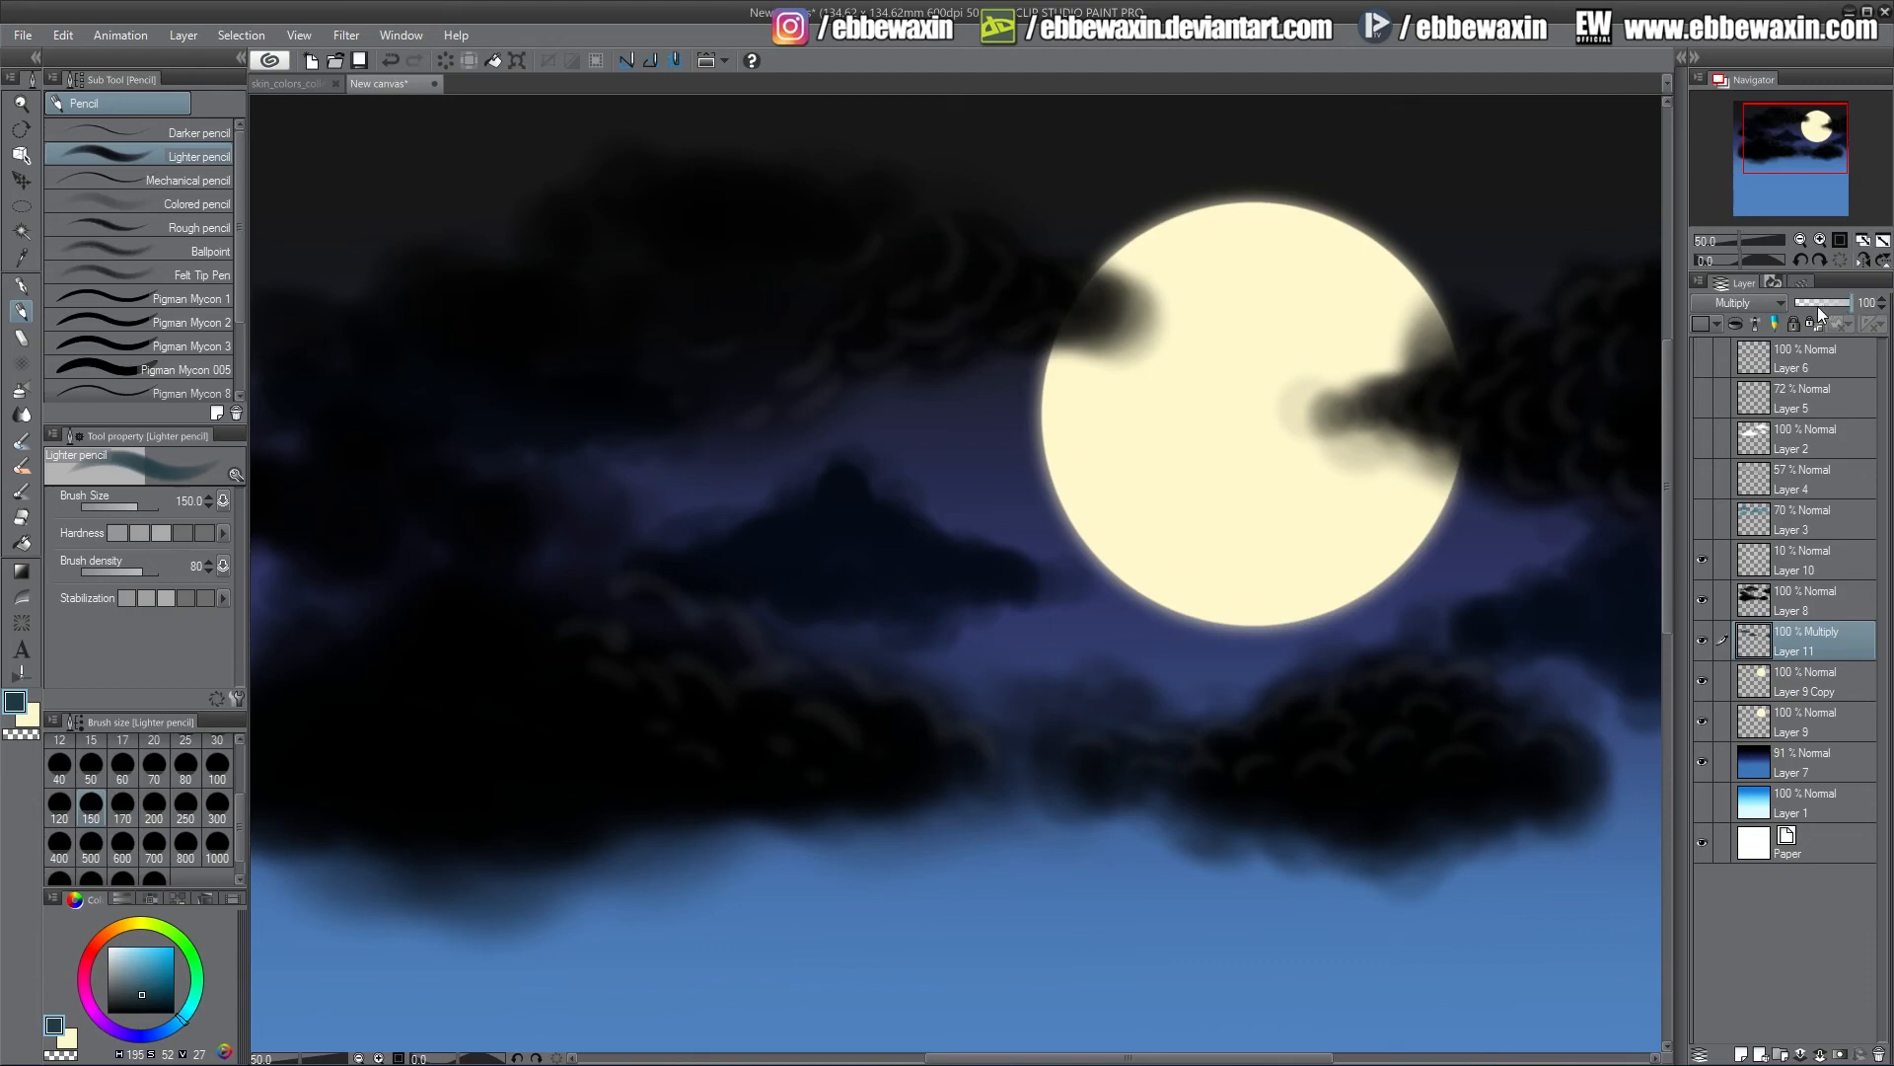
click(1739, 305)
click(1726, 323)
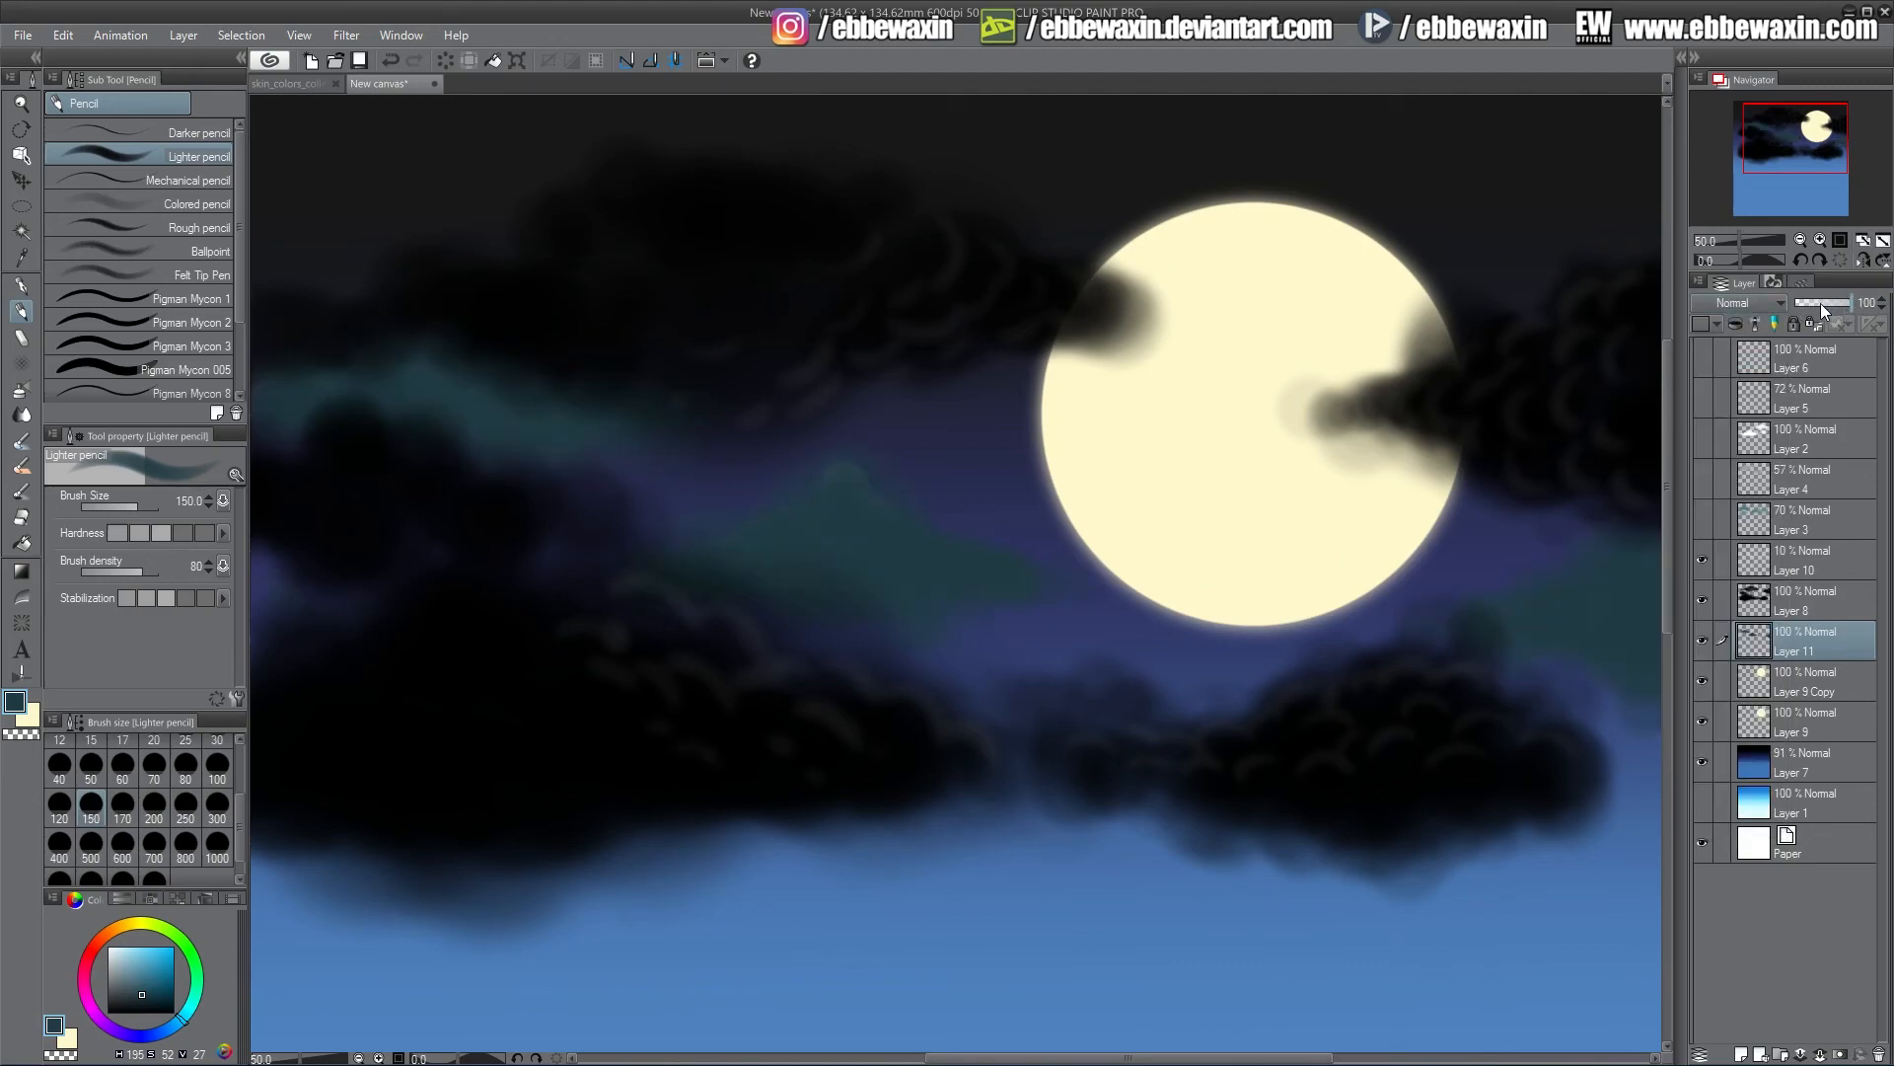
drag(1820, 304, 1813, 305)
click(1766, 302)
click(1732, 365)
drag(1831, 304, 1820, 304)
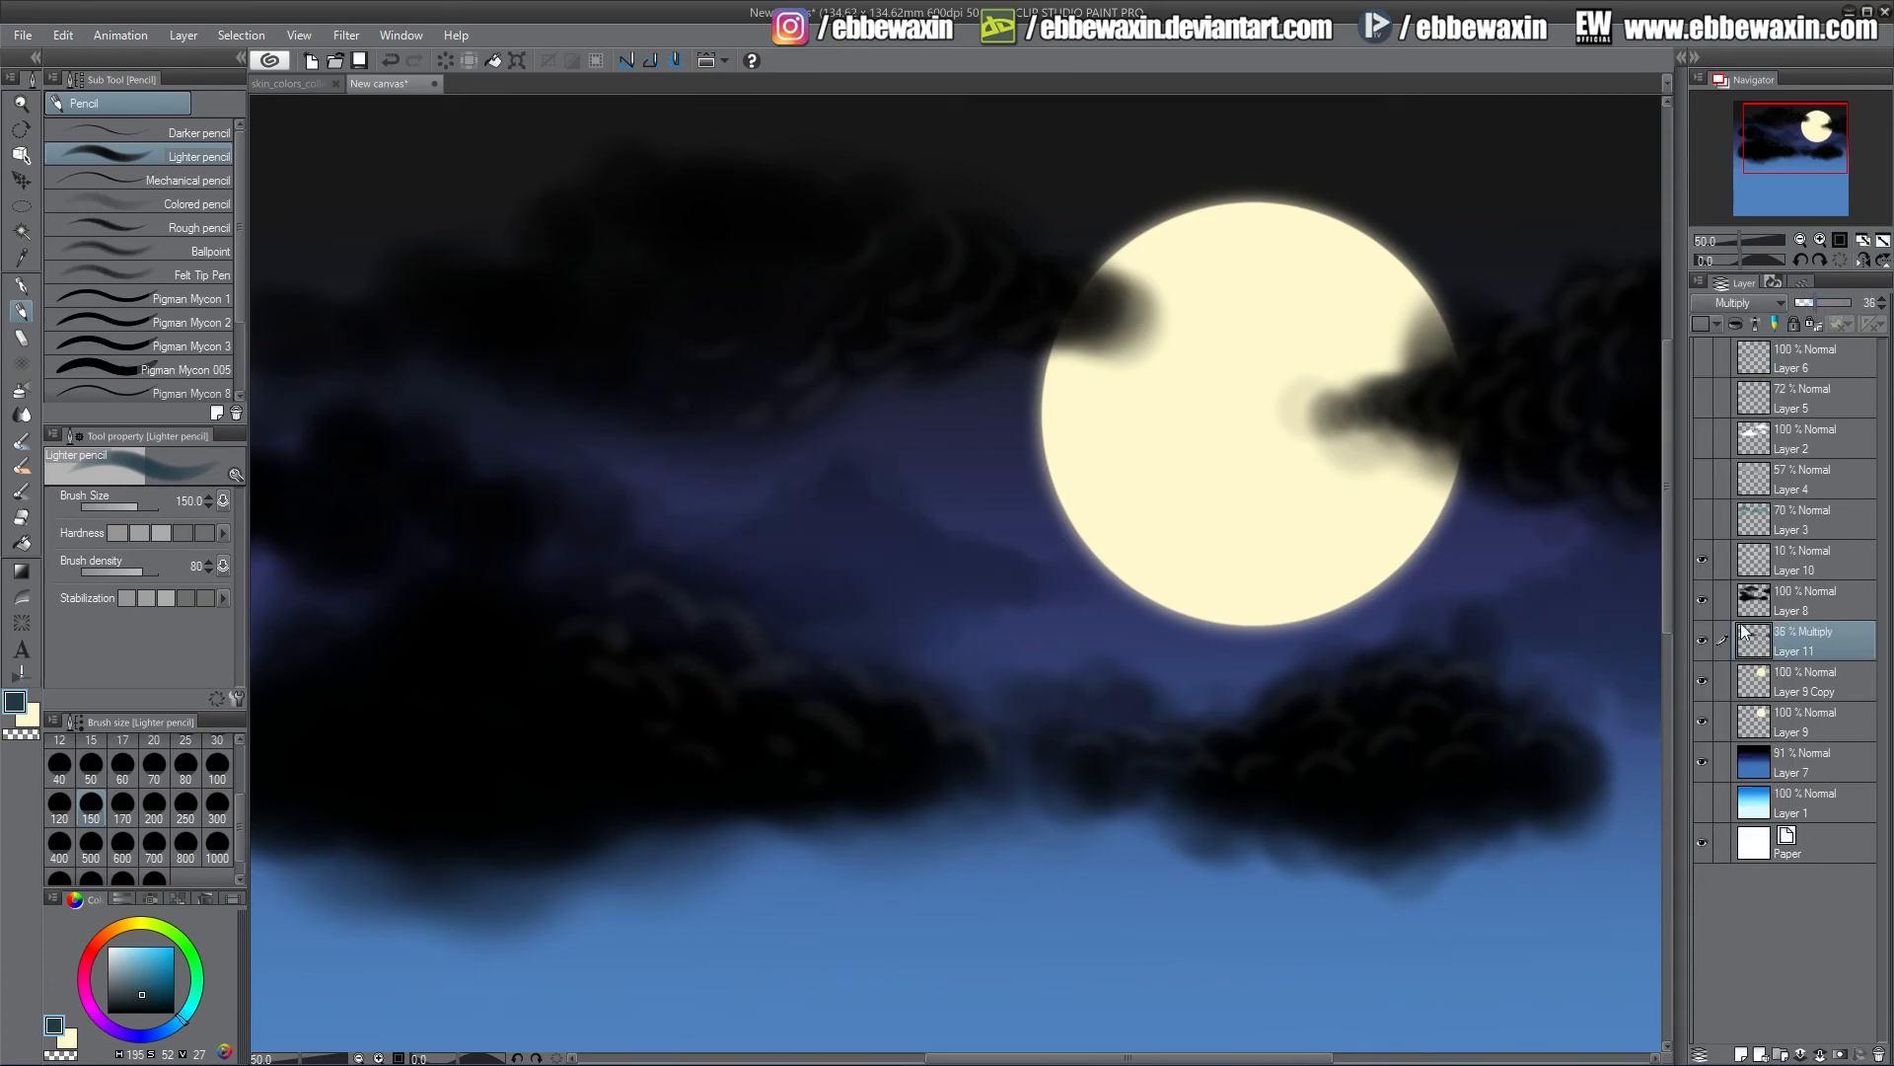
click(1882, 307)
click(1883, 307)
click(1882, 307)
Apply a Gaussian blur of 6.00 to the teal cloud layer
click(346, 35)
mouse_move(389, 62)
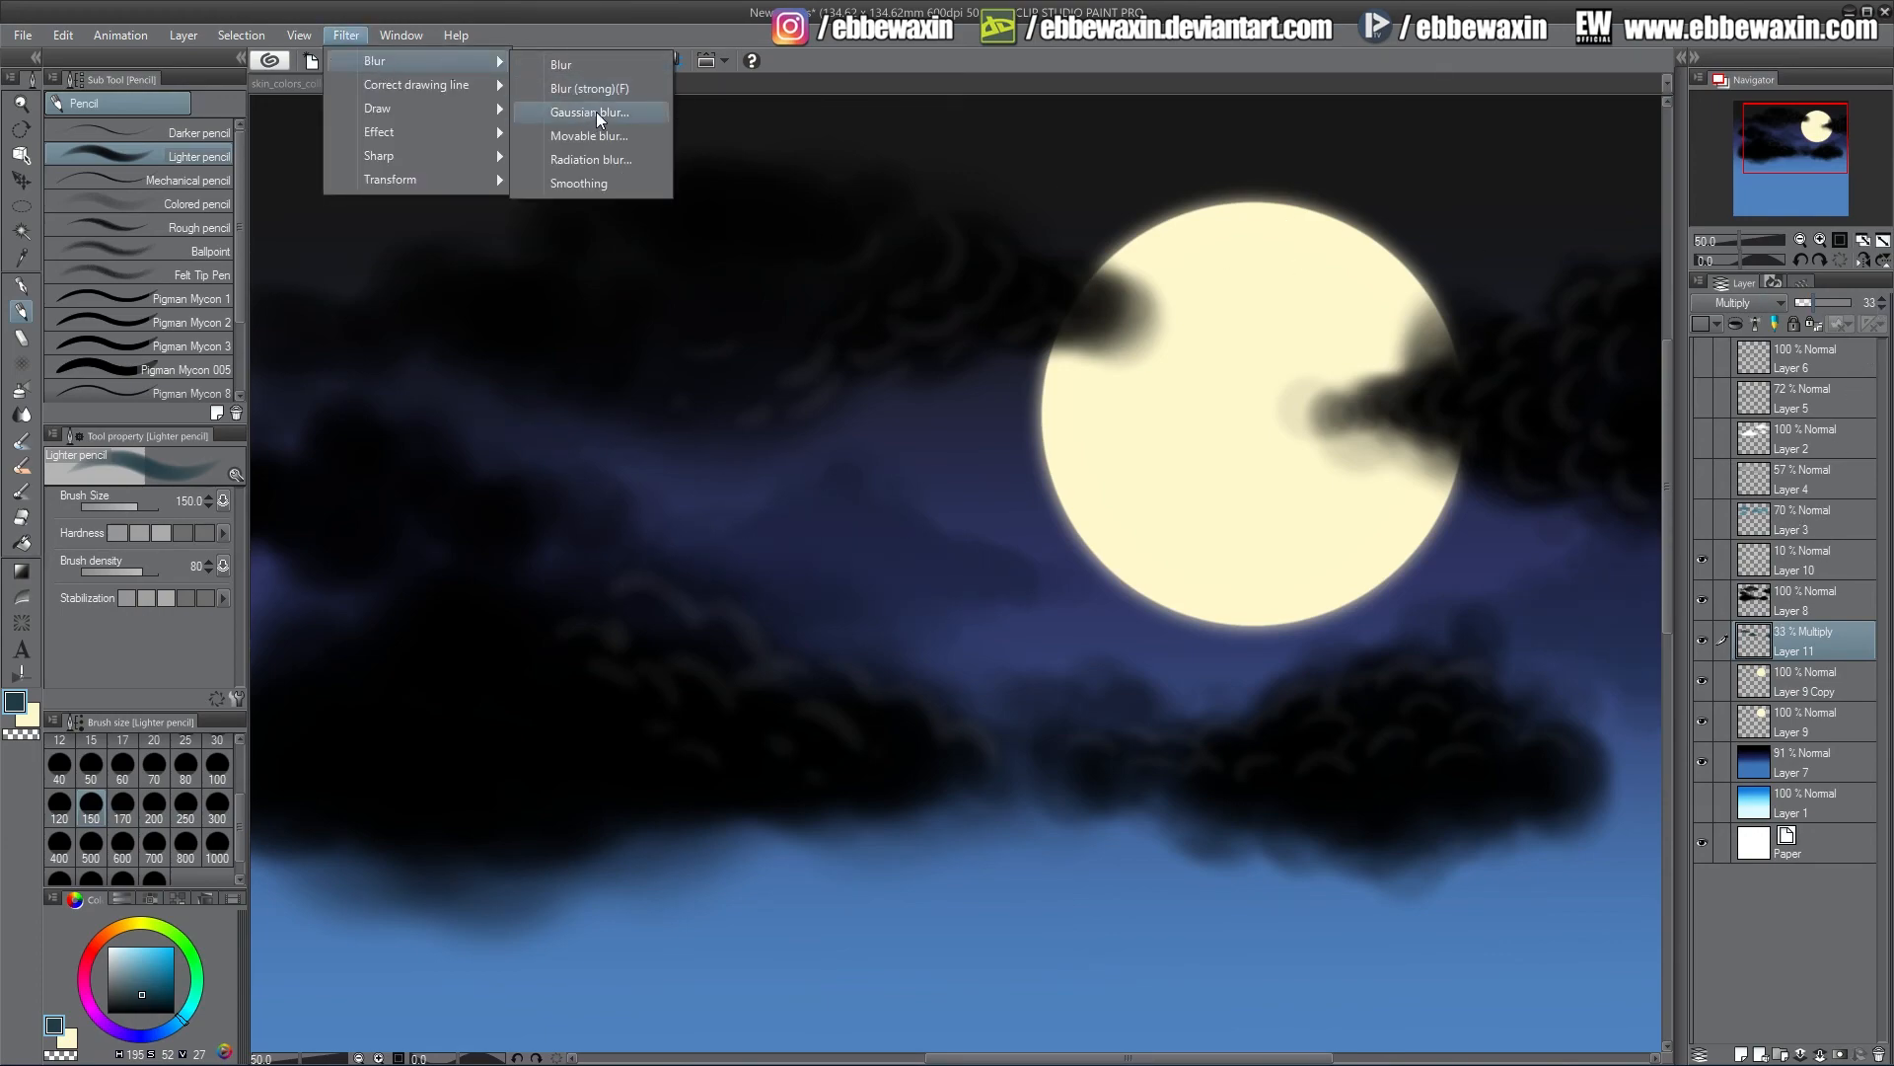
click(596, 111)
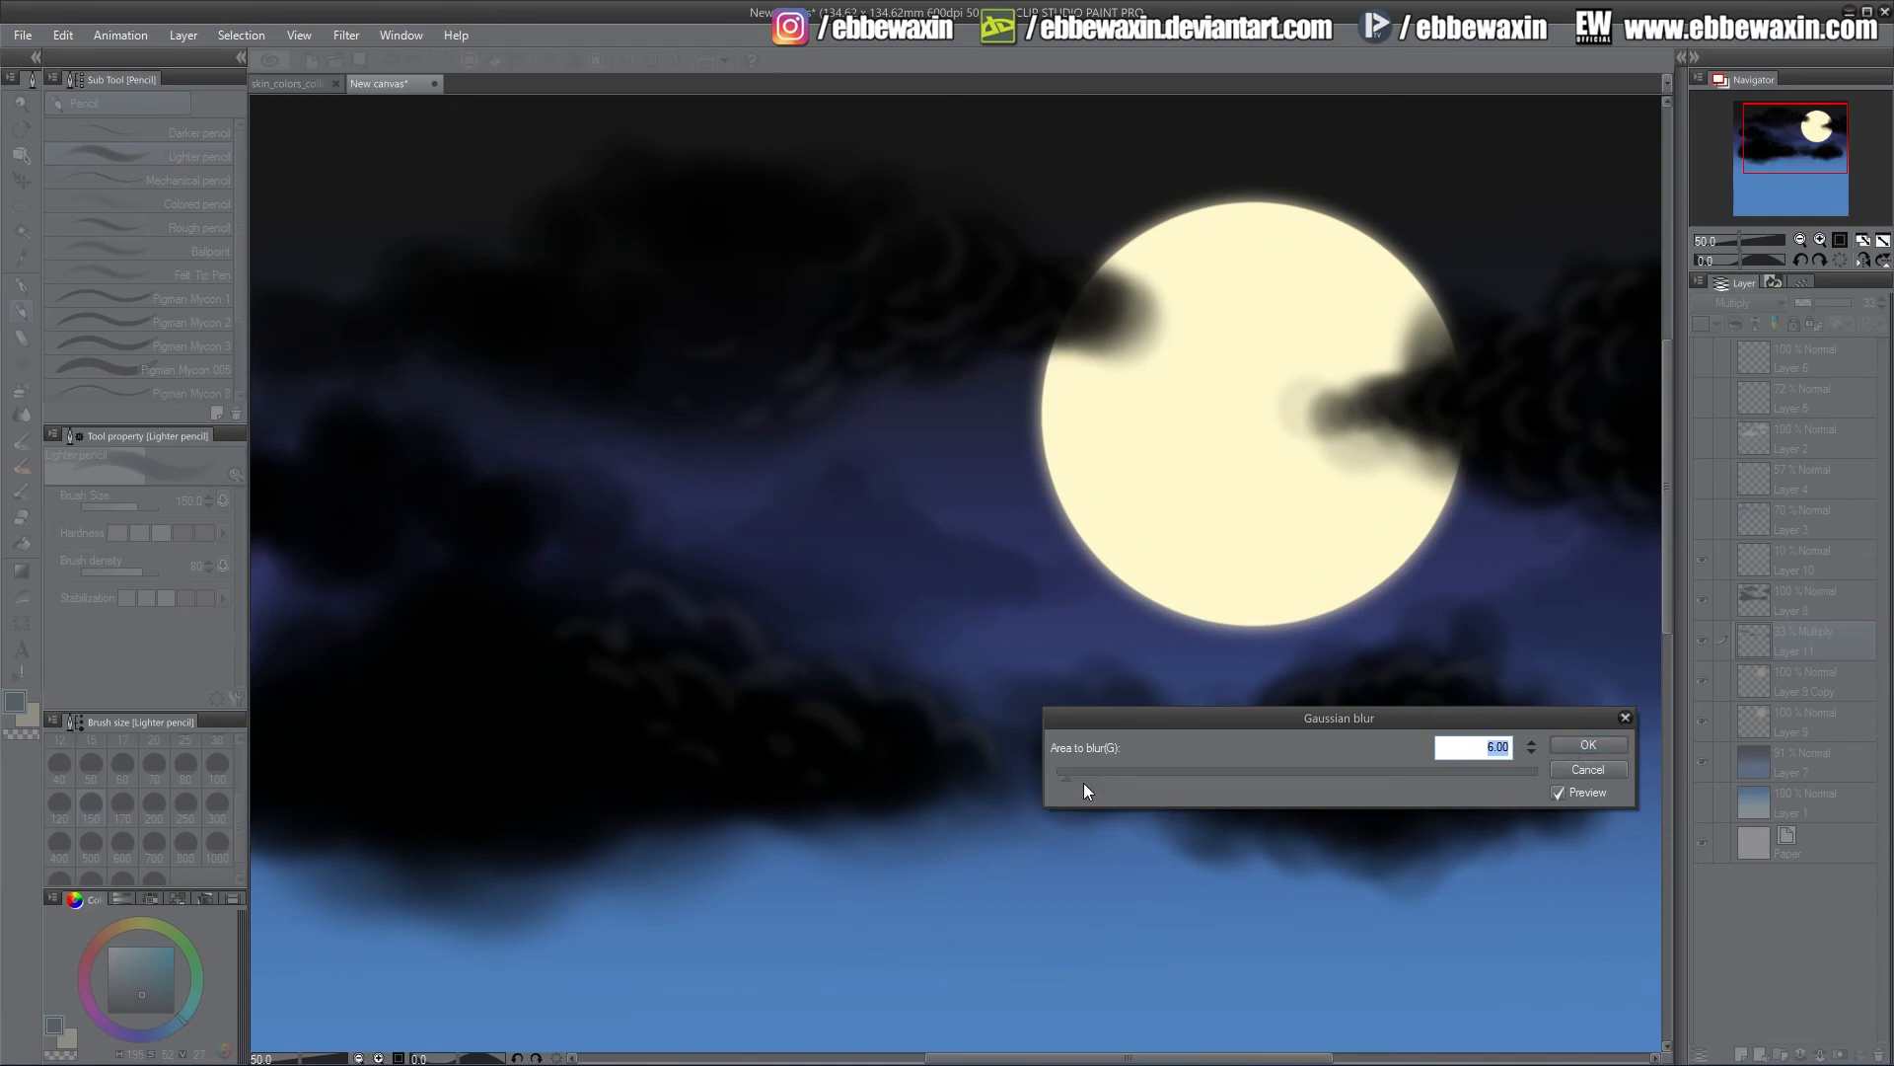
click(1584, 743)
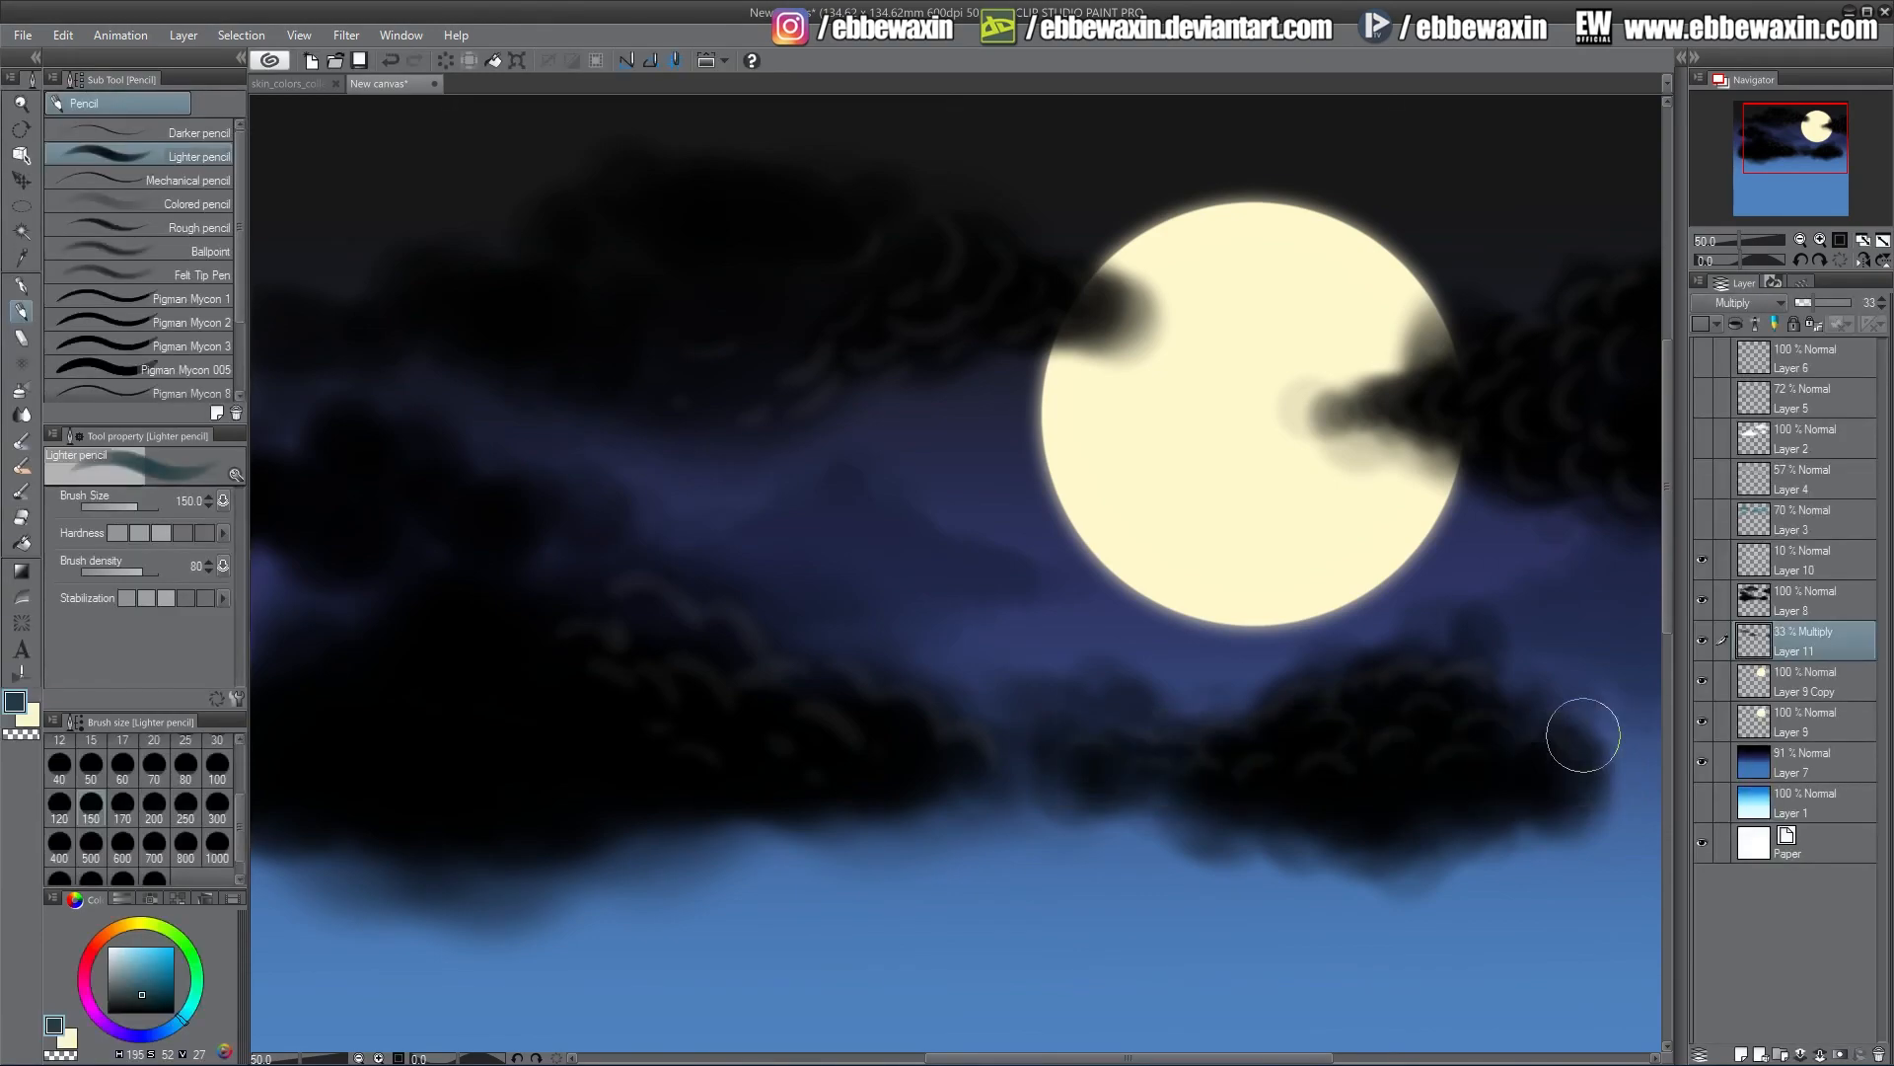